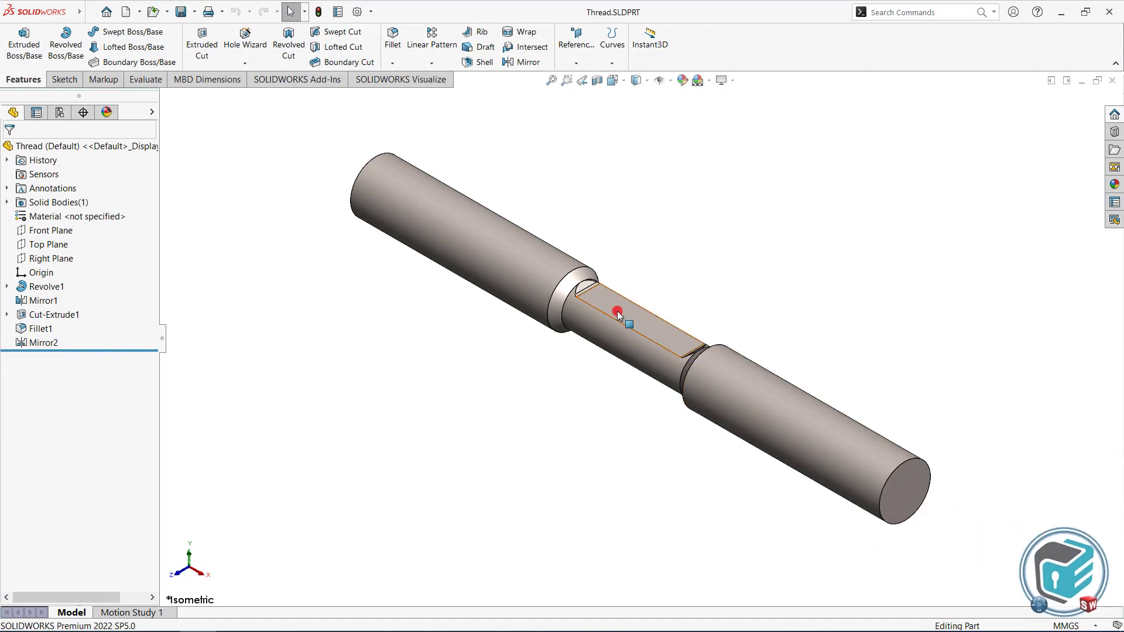
# Step: Orbit the shaft, then switch to the saved View1 side view
pyautogui.scroll(-2, 888, 465)
pyautogui.scroll(-2, 850, 475)
pyautogui.moveTo(850, 475)
pyautogui.mouseDown(button='middle')
pyautogui.moveTo(841, 469)
pyautogui.moveTo(884, 440)
pyautogui.moveTo(873, 469)
pyautogui.mouseUp(button='middle')
pyautogui.press('space')
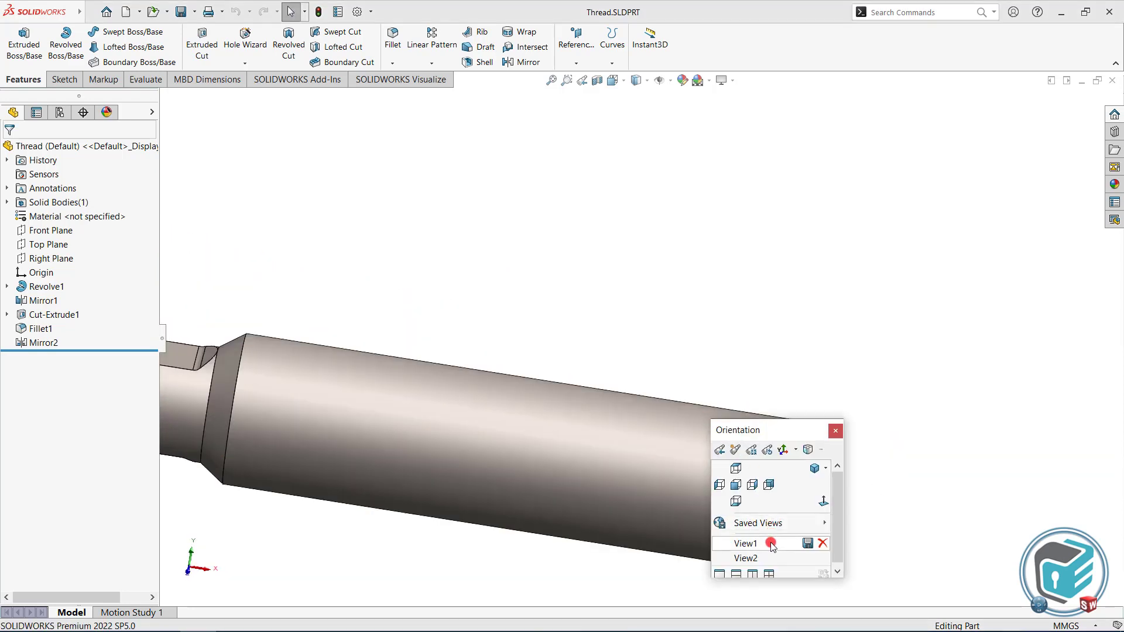
pyautogui.click(761, 610)
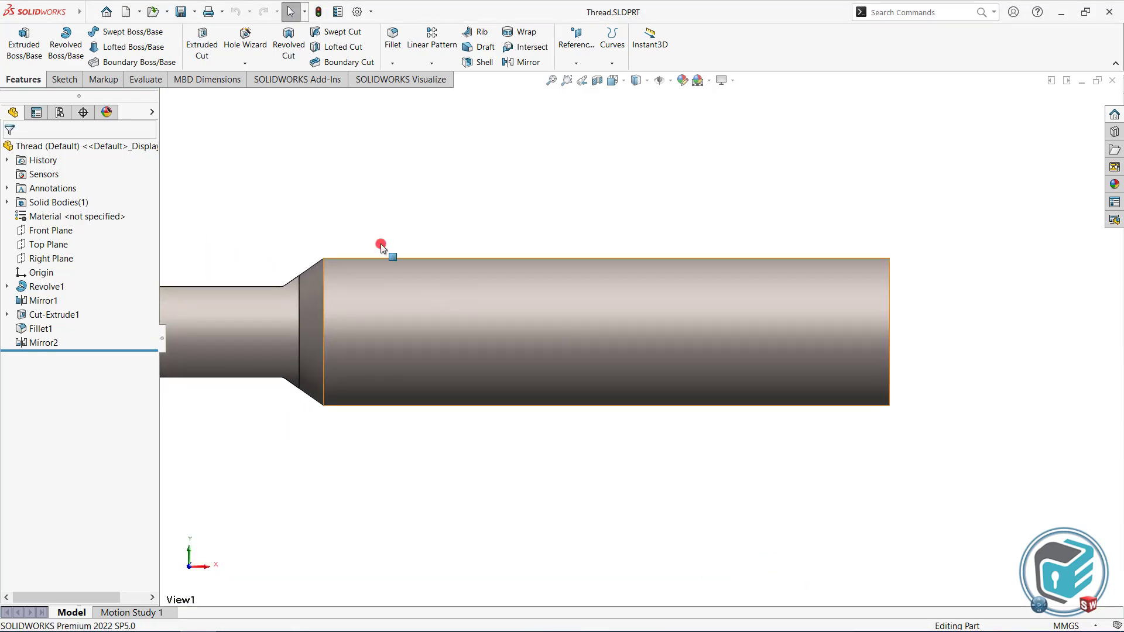
# Step: Start a new Thread feature from the Hole Wizard menu and dismiss the nominal-profile warning
pyautogui.click(246, 64)
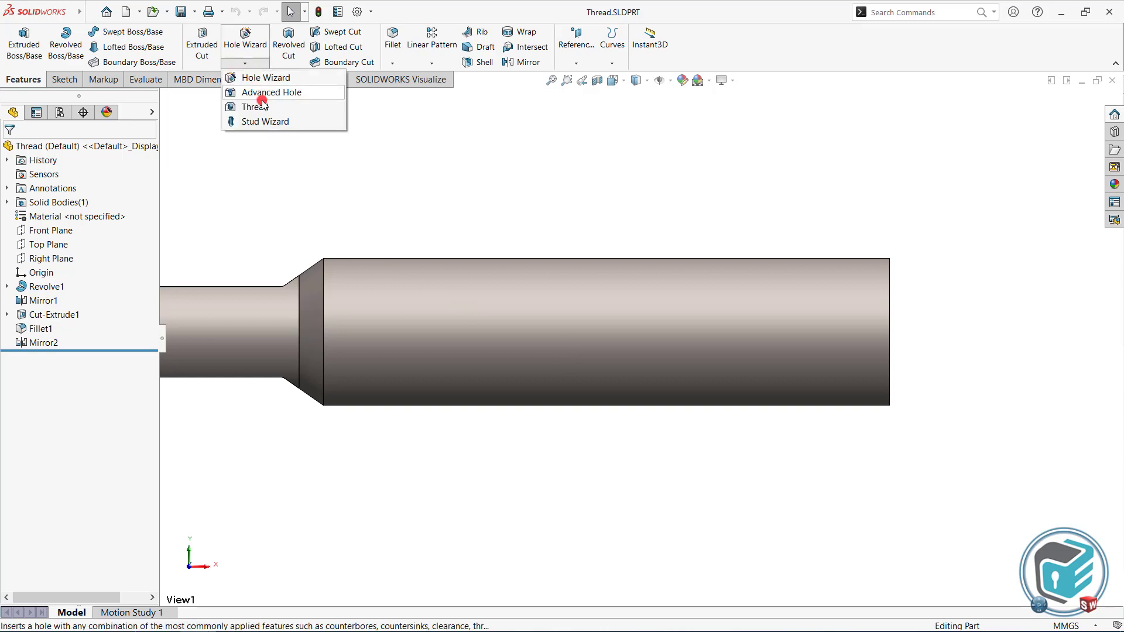
pyautogui.click(282, 110)
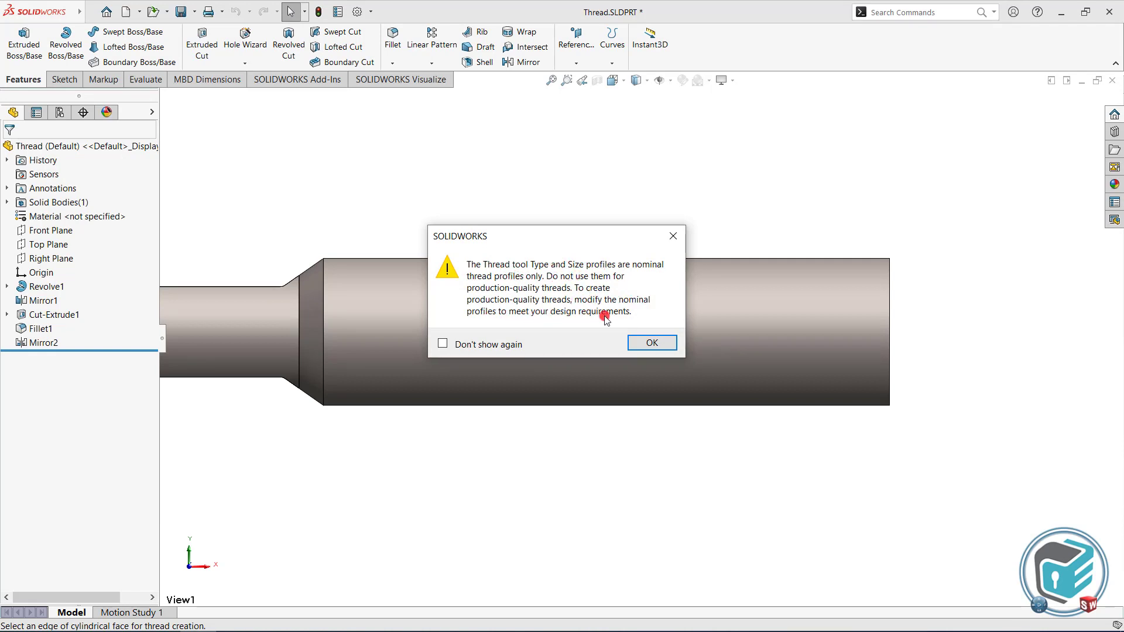
pyautogui.click(649, 343)
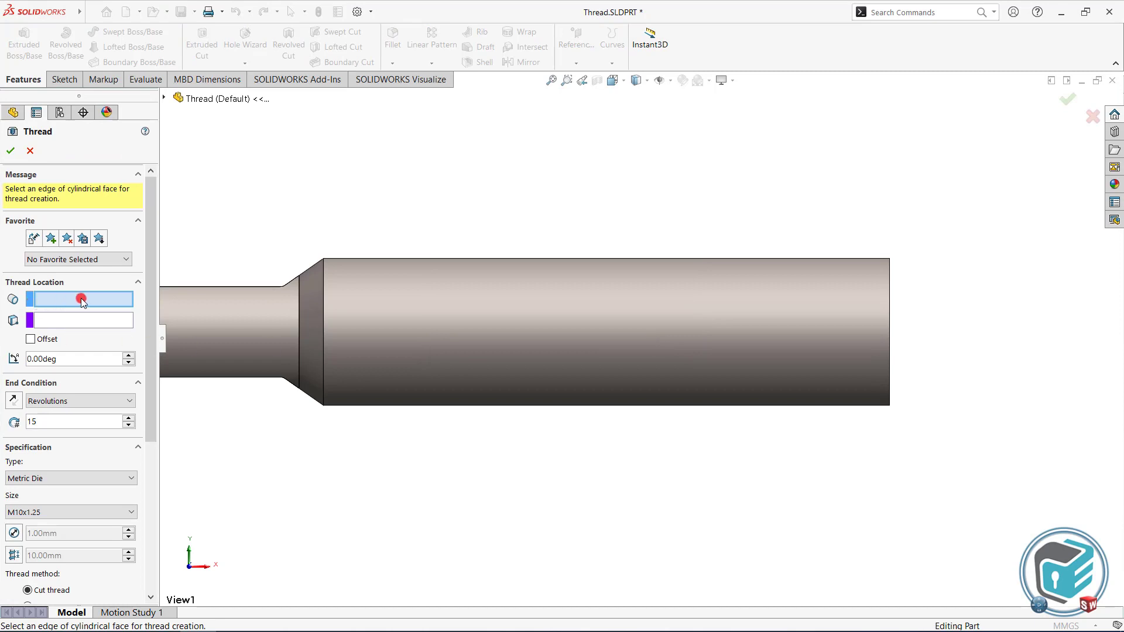
# Step: Start the thread at the shaft's right end edge with a reversed 2.00 mm offset
pyautogui.click(892, 259)
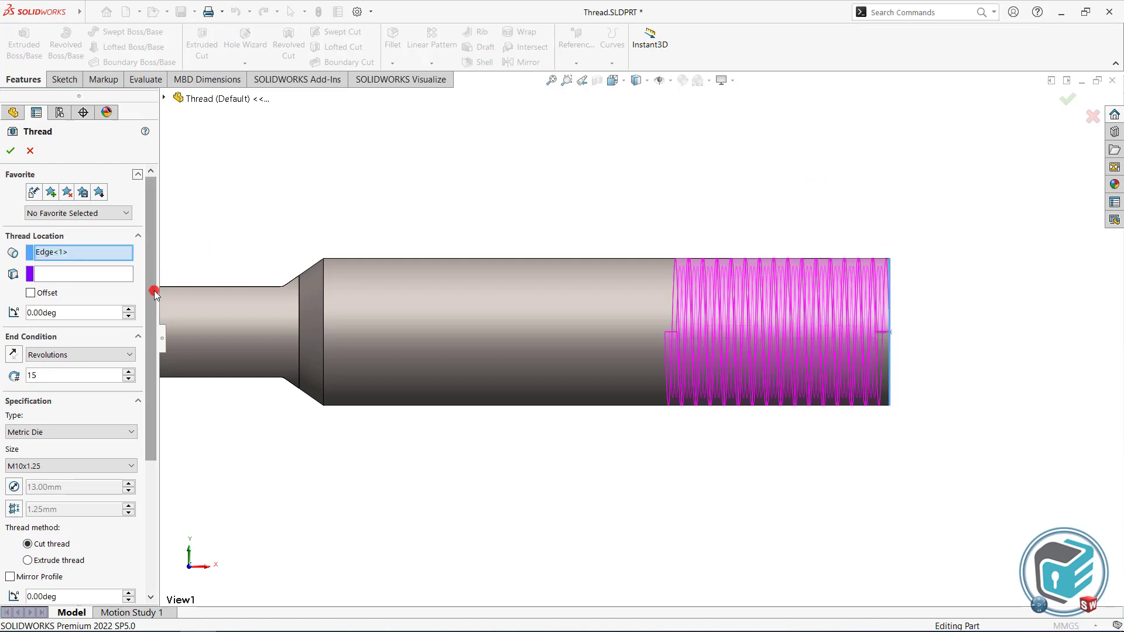
pyautogui.moveTo(152, 294); pyautogui.dragTo(153, 308)
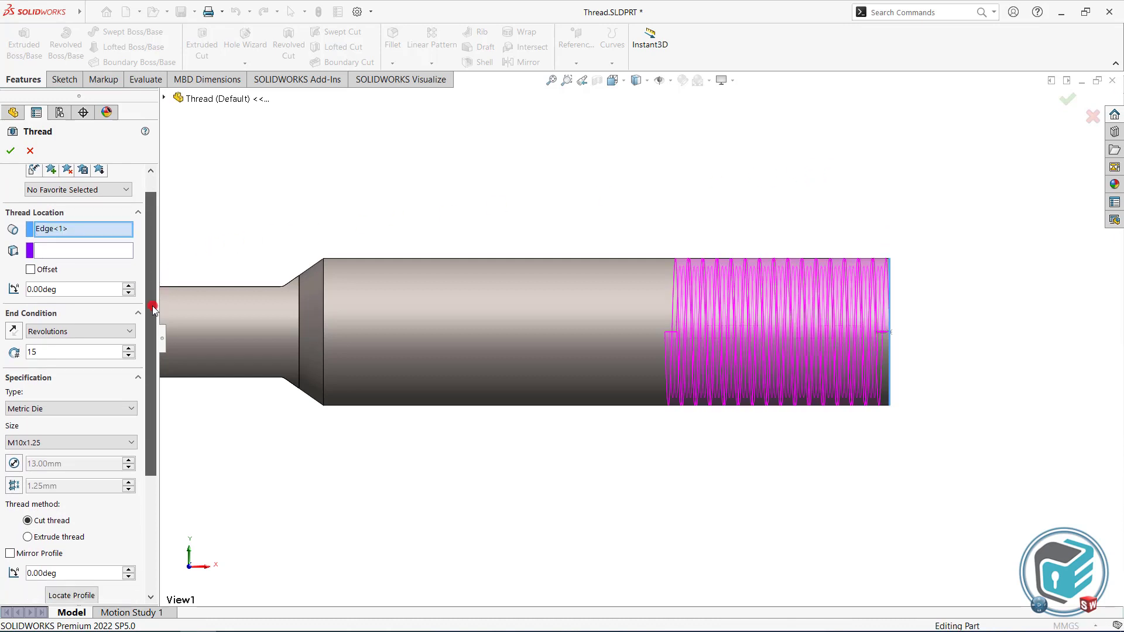
pyautogui.click(31, 271)
pyautogui.click(678, 286)
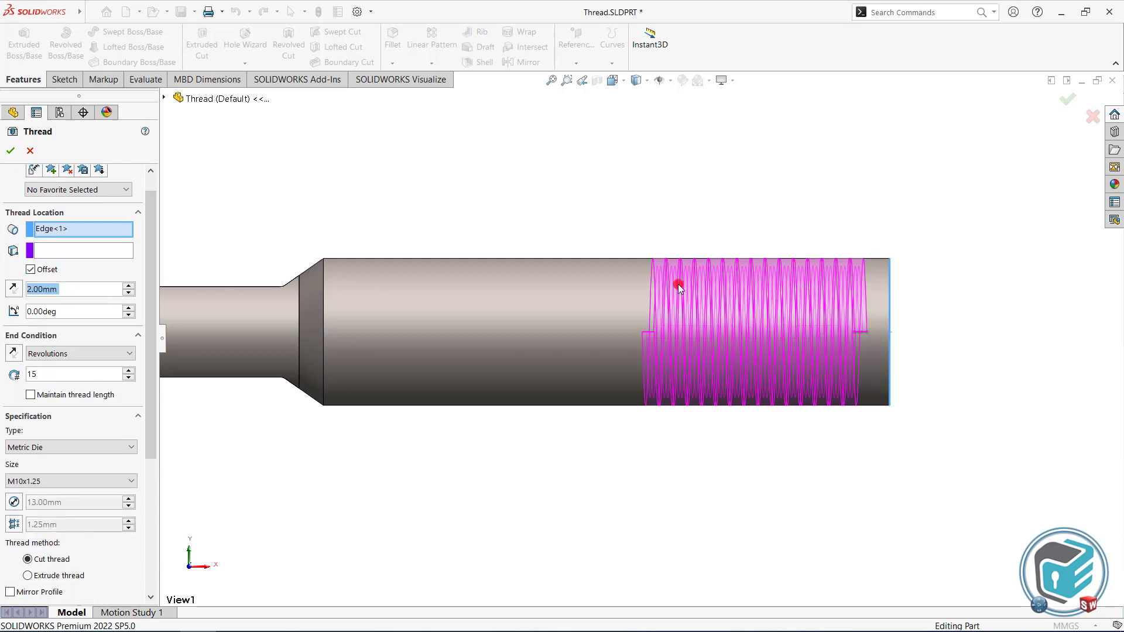
pyautogui.click(14, 289)
pyautogui.click(66, 298)
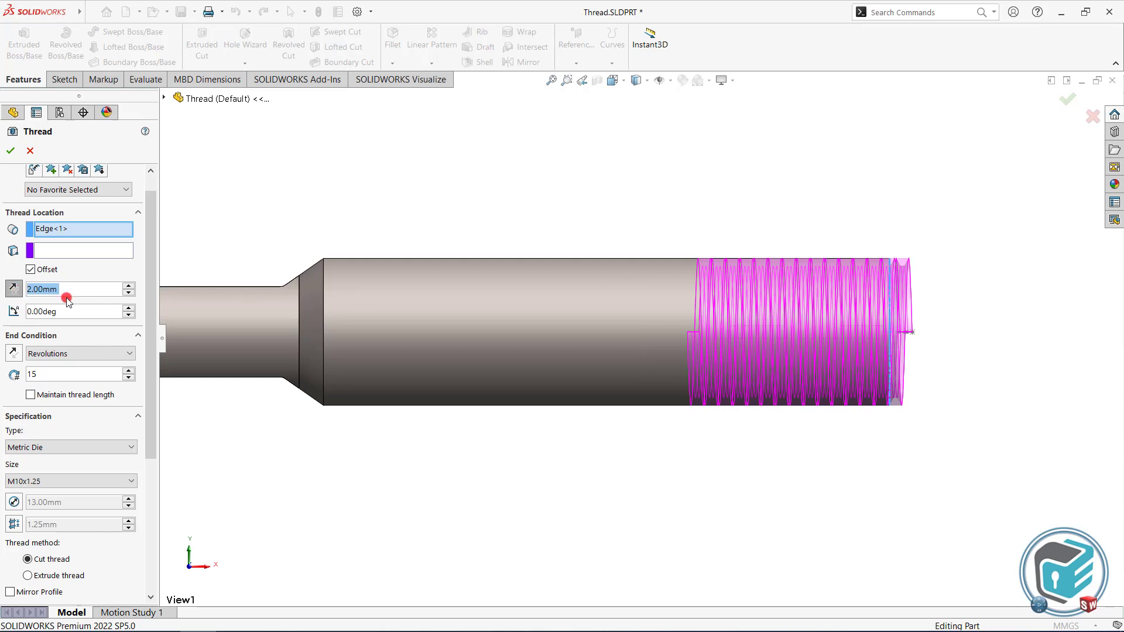
pyautogui.moveTo(146, 297); pyautogui.dragTo(146, 325)
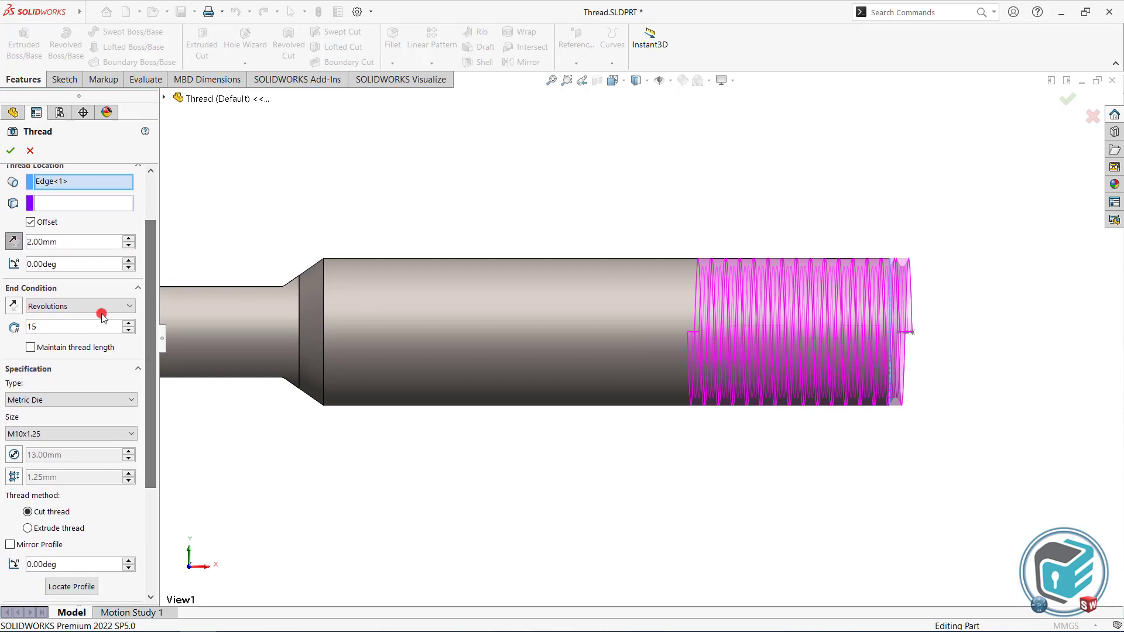
pyautogui.click(86, 306)
# Step: Give the thread a Blind end condition, trying 50 mm then 35 mm depth
pyautogui.click(67, 319)
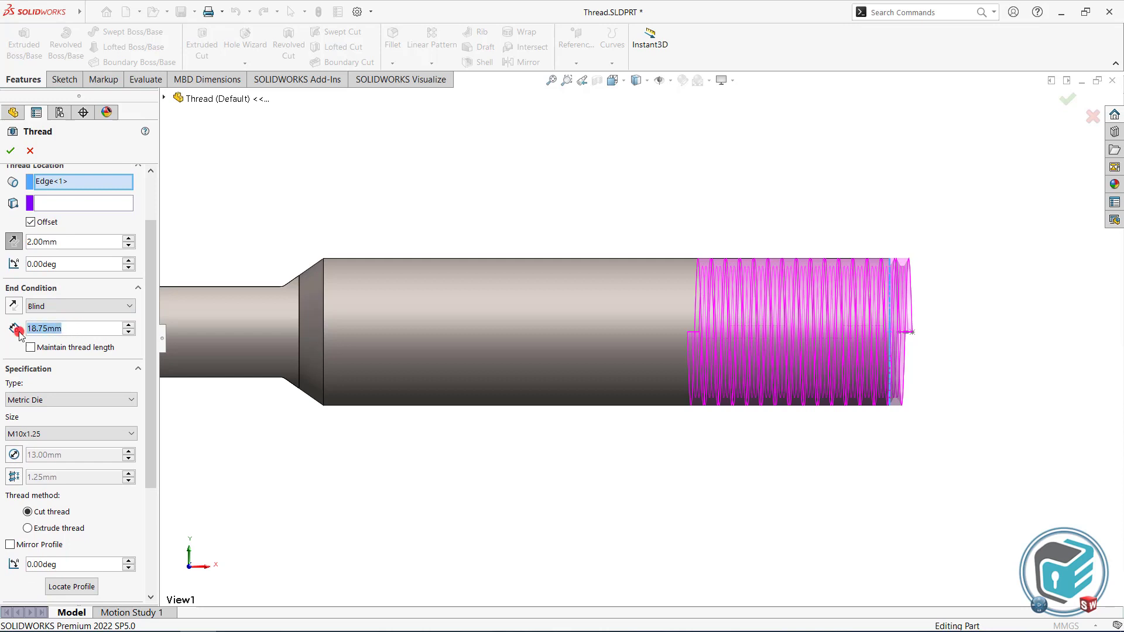
pyautogui.write('50.00mm')
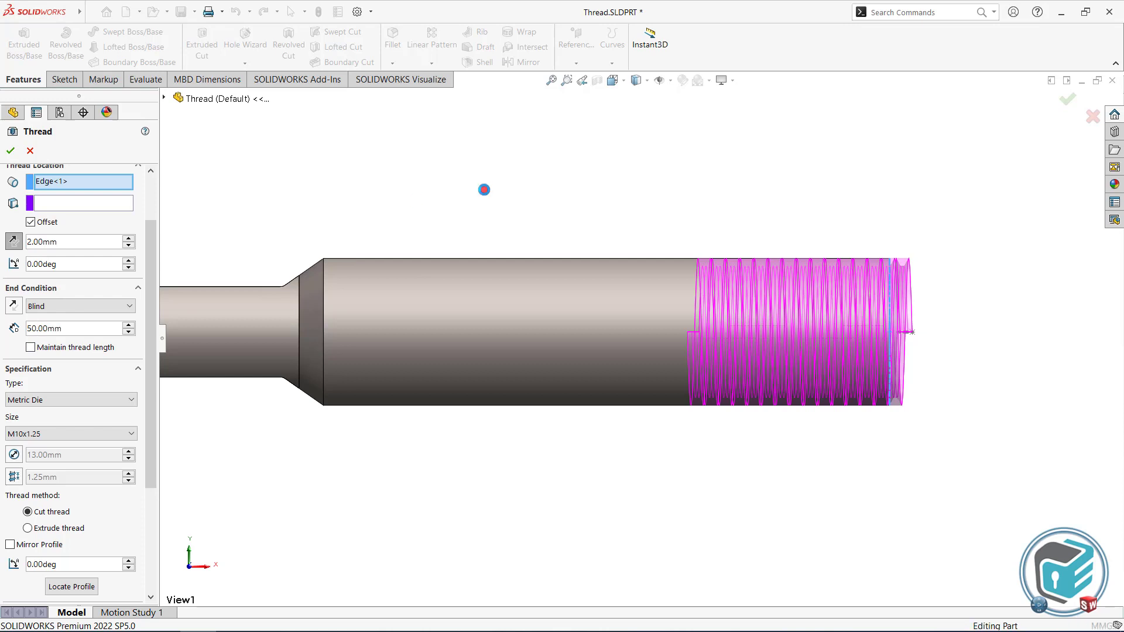
pyautogui.click(484, 190)
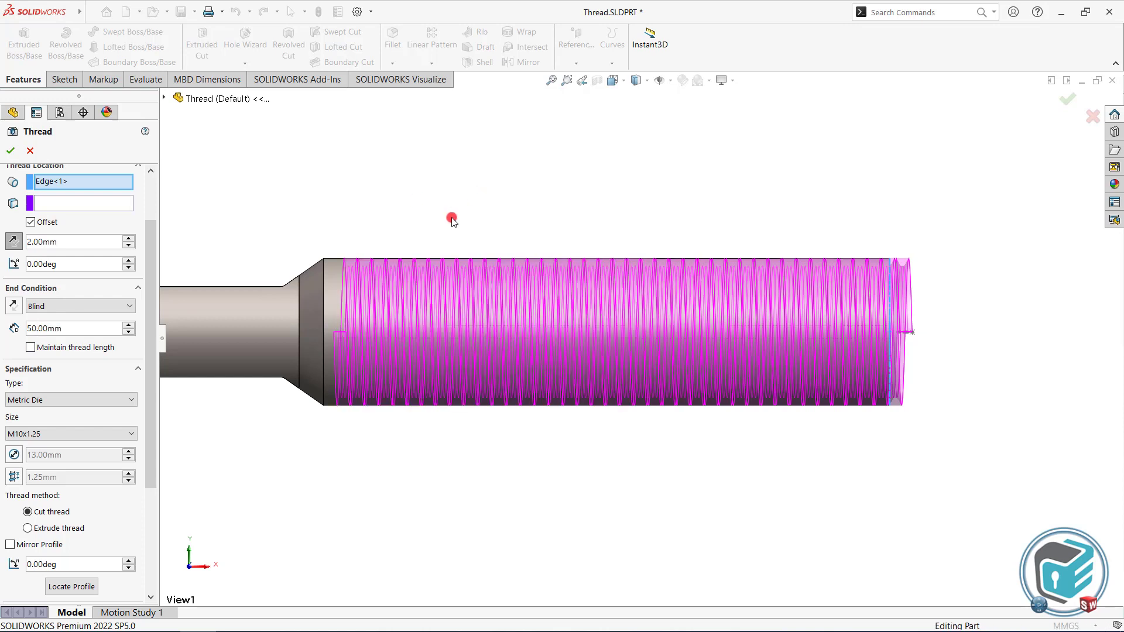
pyautogui.doubleClick(77, 329)
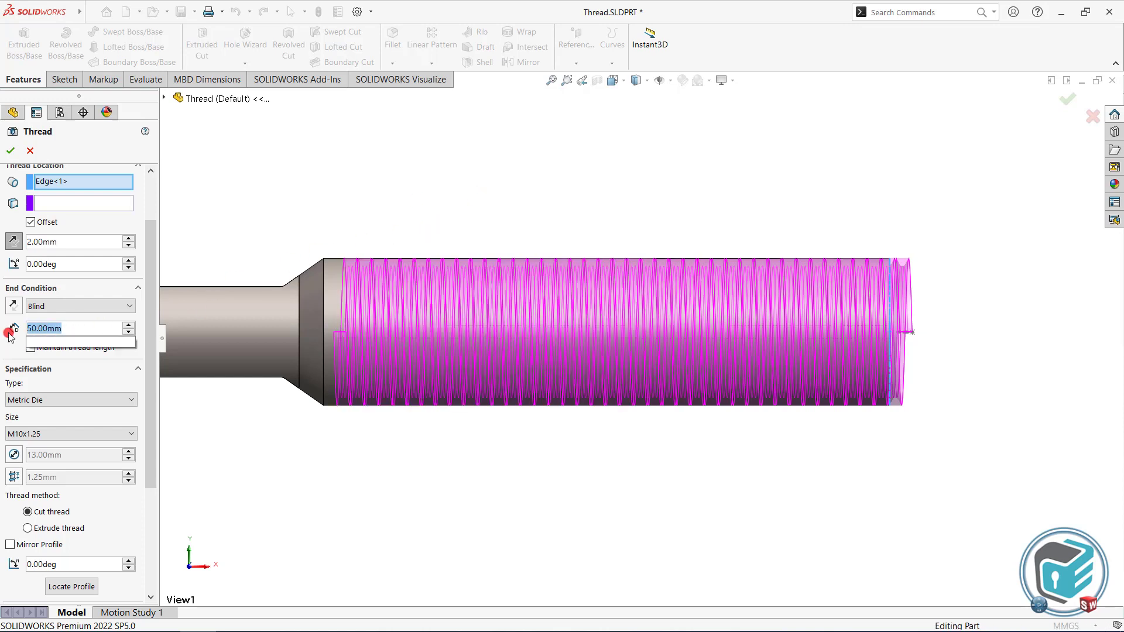
pyautogui.write('35')
pyautogui.press('Return')
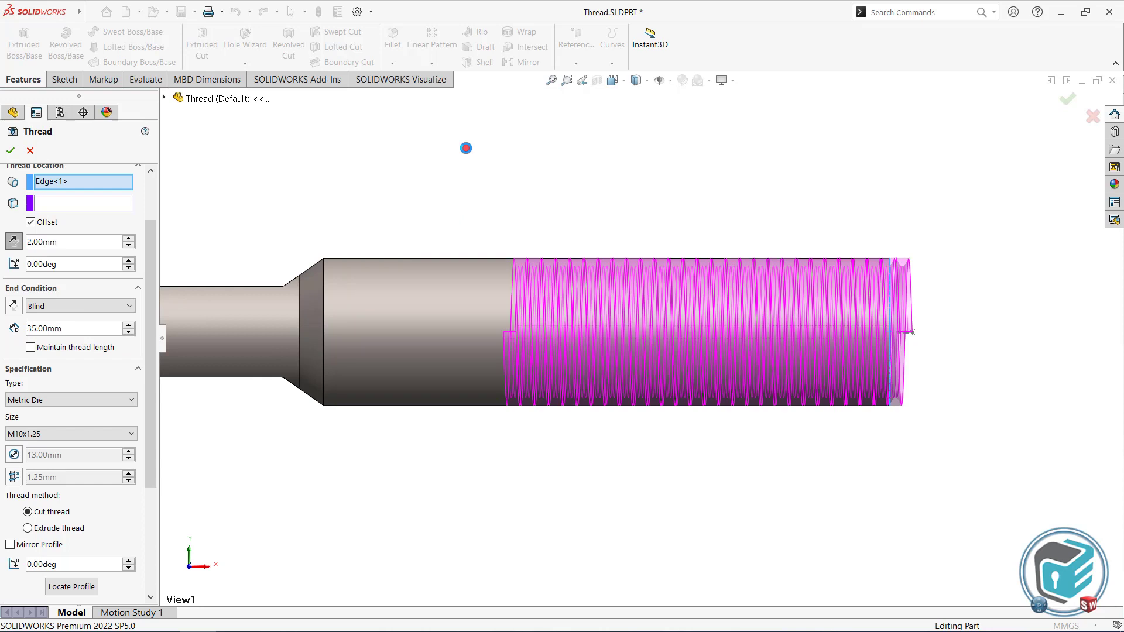
# Step: Measure the thread length in revolutions, trying 10 then settling on 35
pyautogui.click(77, 306)
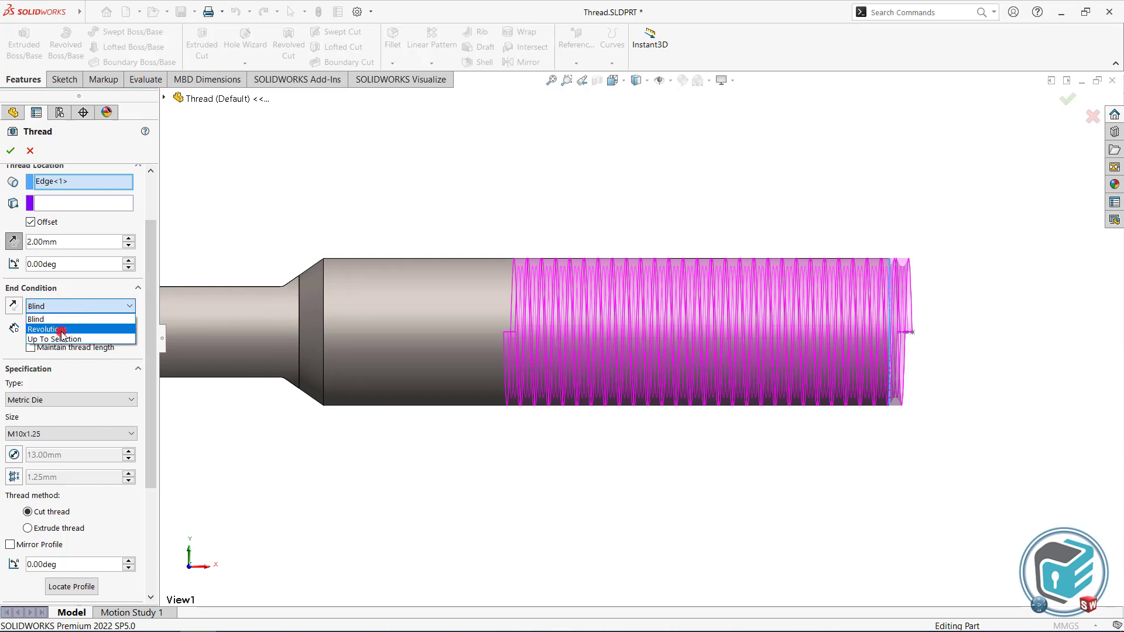
pyautogui.click(75, 331)
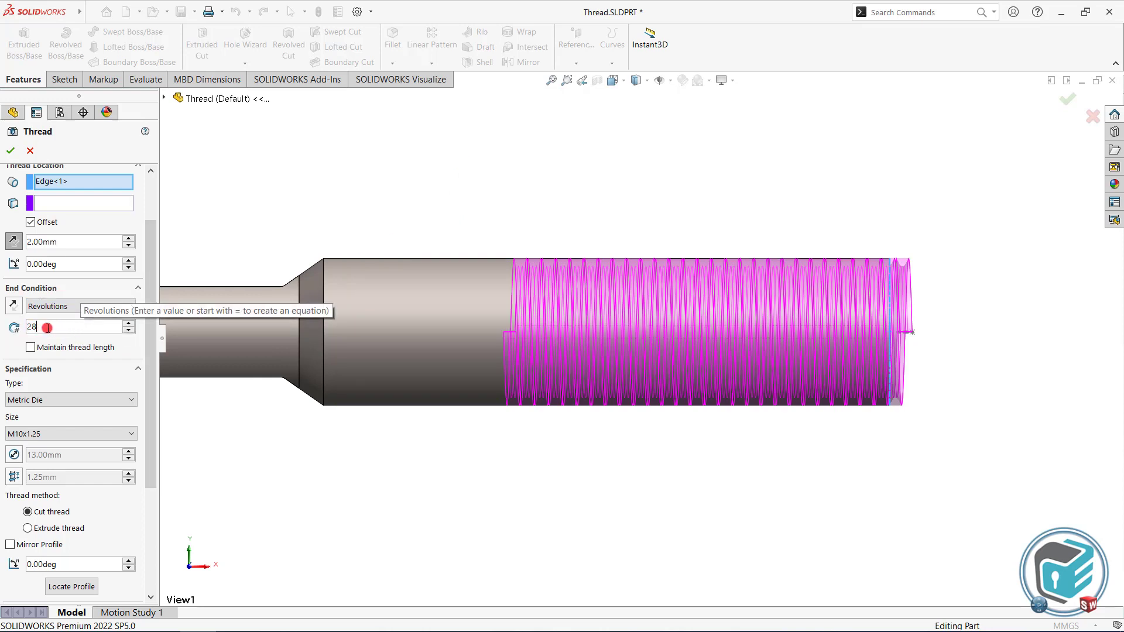
pyautogui.click(31, 327)
pyautogui.write('10')
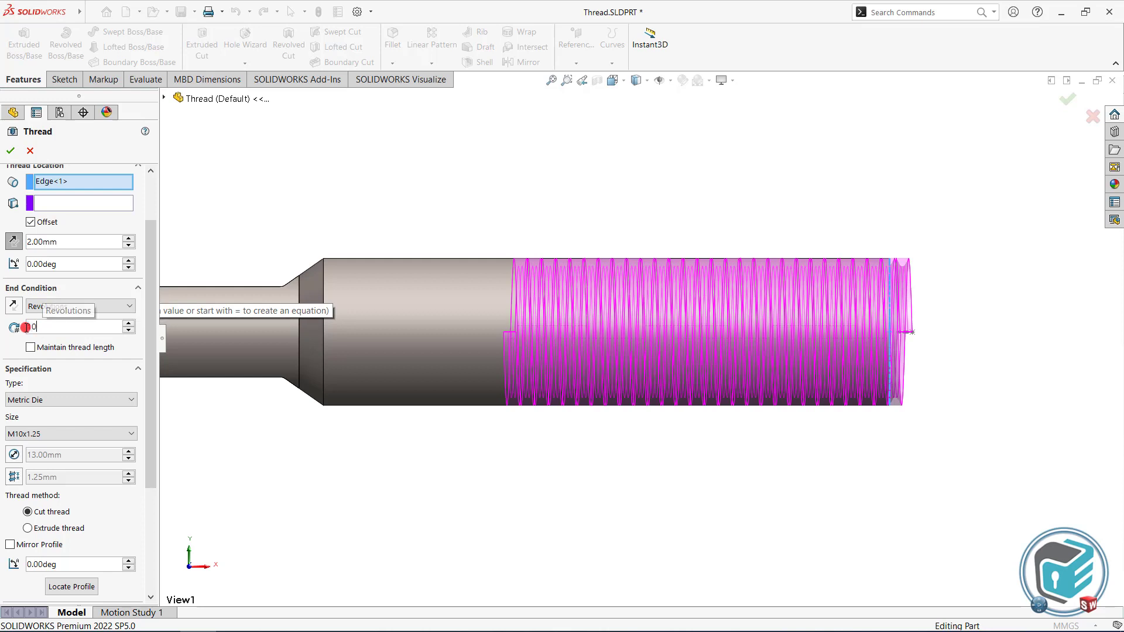
pyautogui.click(417, 199)
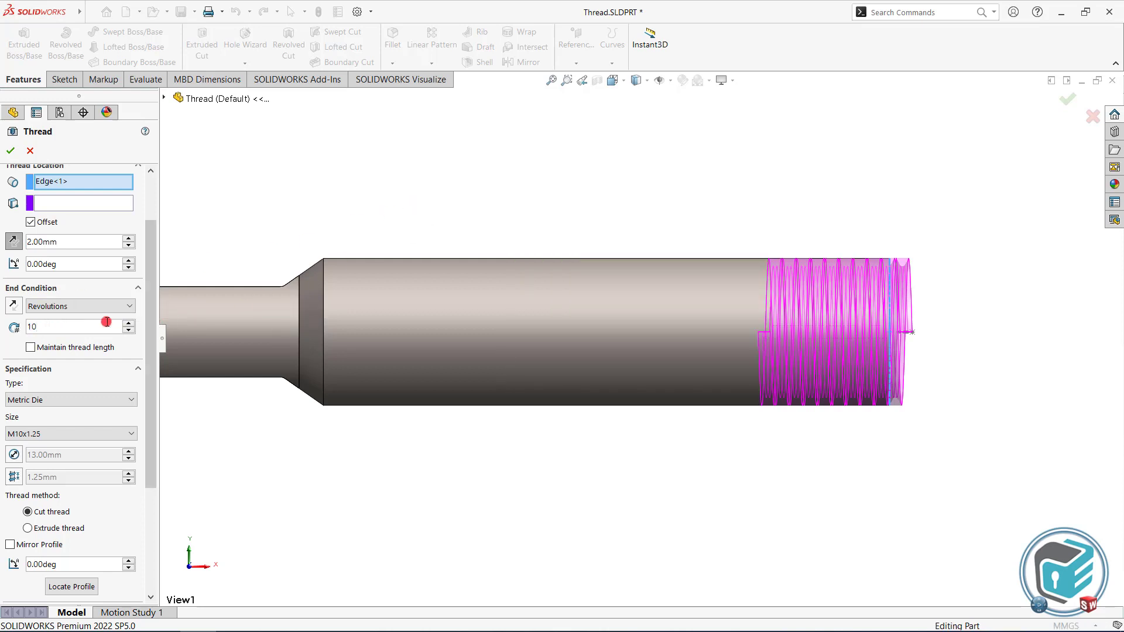
pyautogui.write('35')
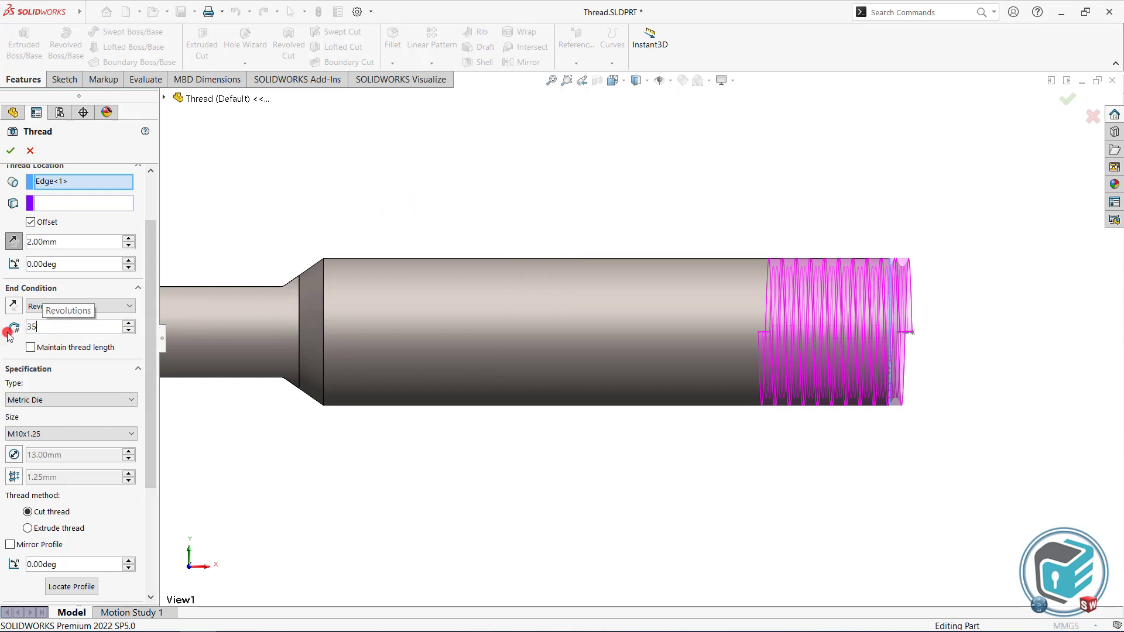
pyautogui.click(321, 178)
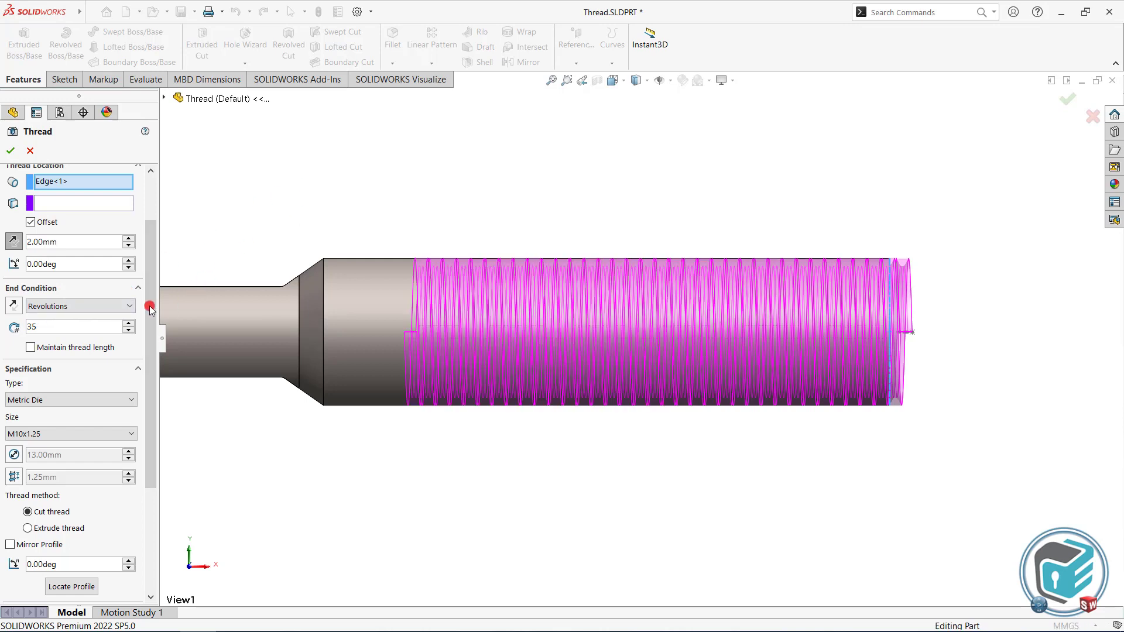
pyautogui.click(123, 306)
# Step: End the thread Up To Selection at shoulder edge Edge<2> with a 1.00 mm offset
pyautogui.click(75, 328)
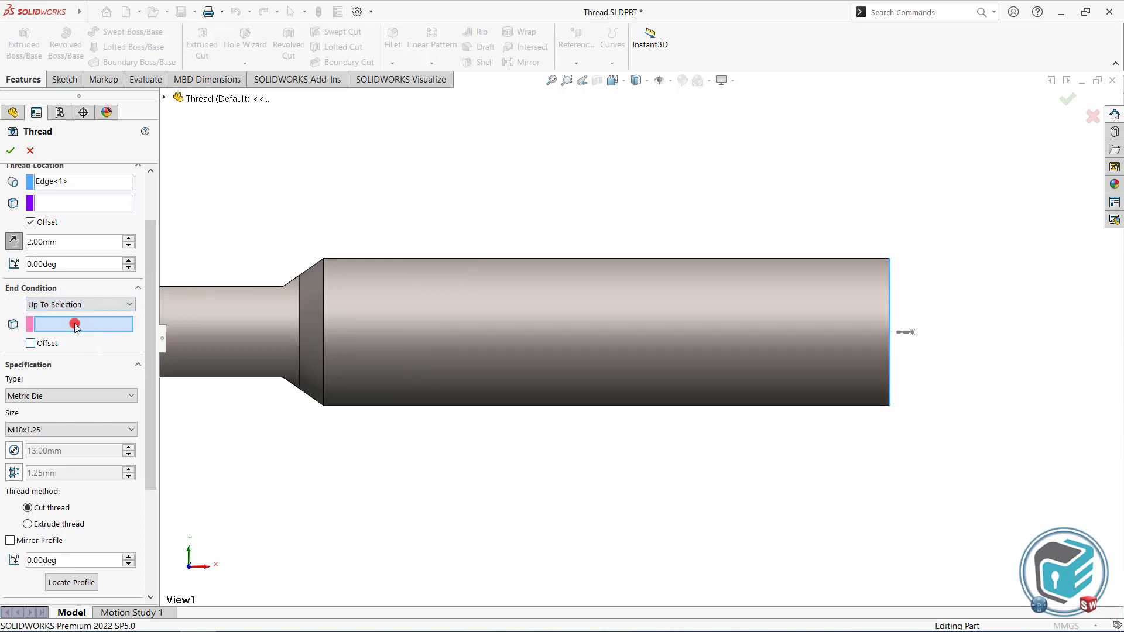
pyautogui.click(324, 261)
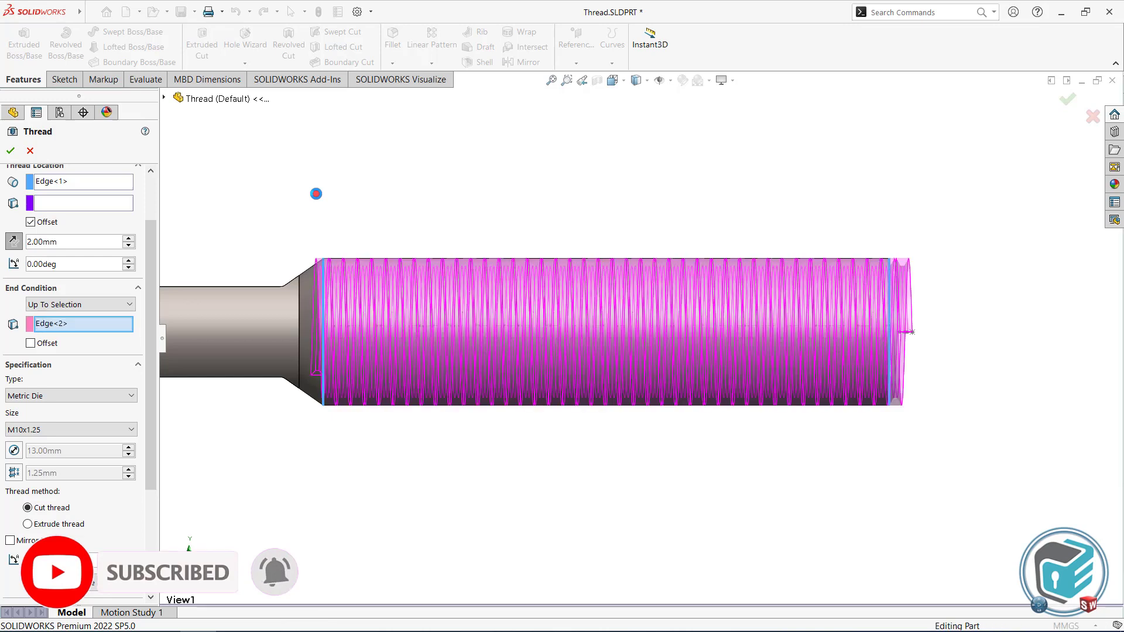
pyautogui.click(30, 343)
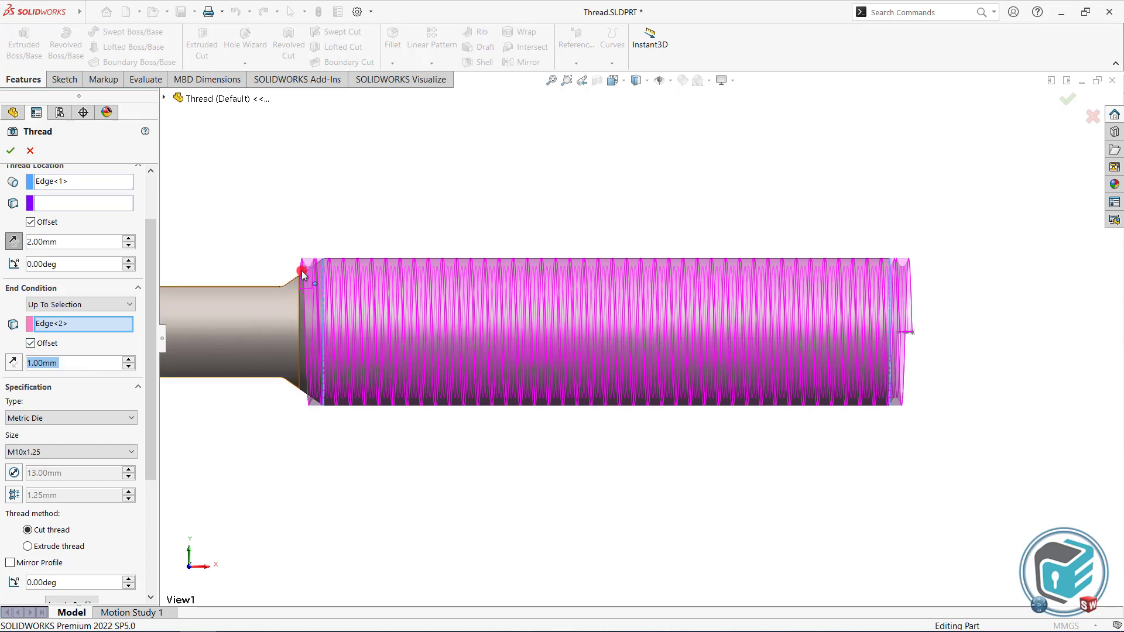
pyautogui.click(129, 358)
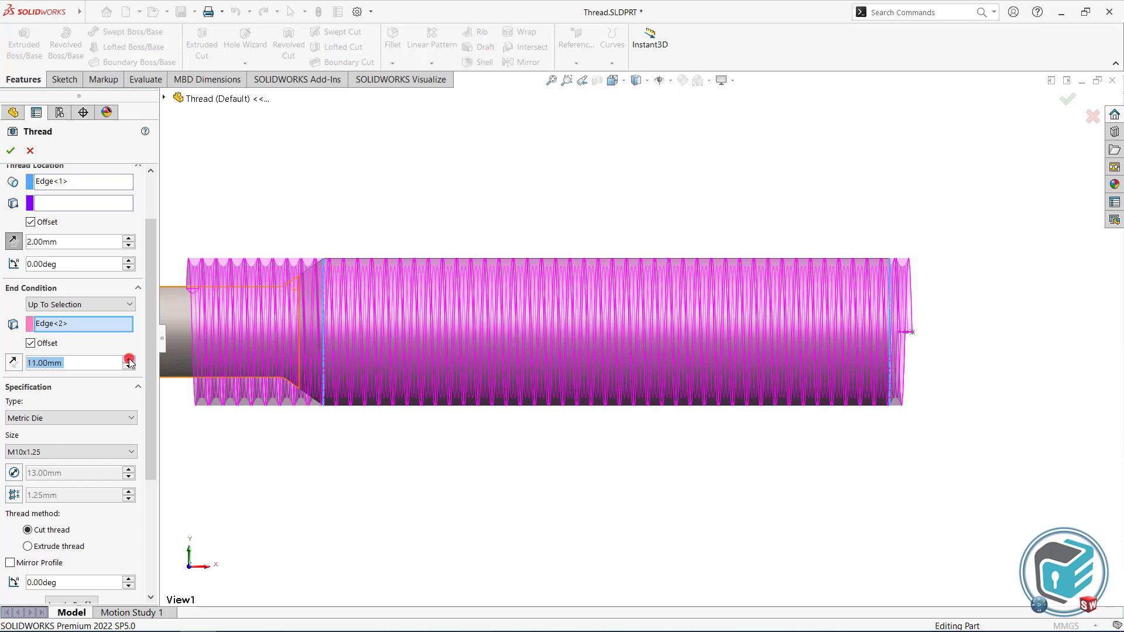
pyautogui.click(108, 362)
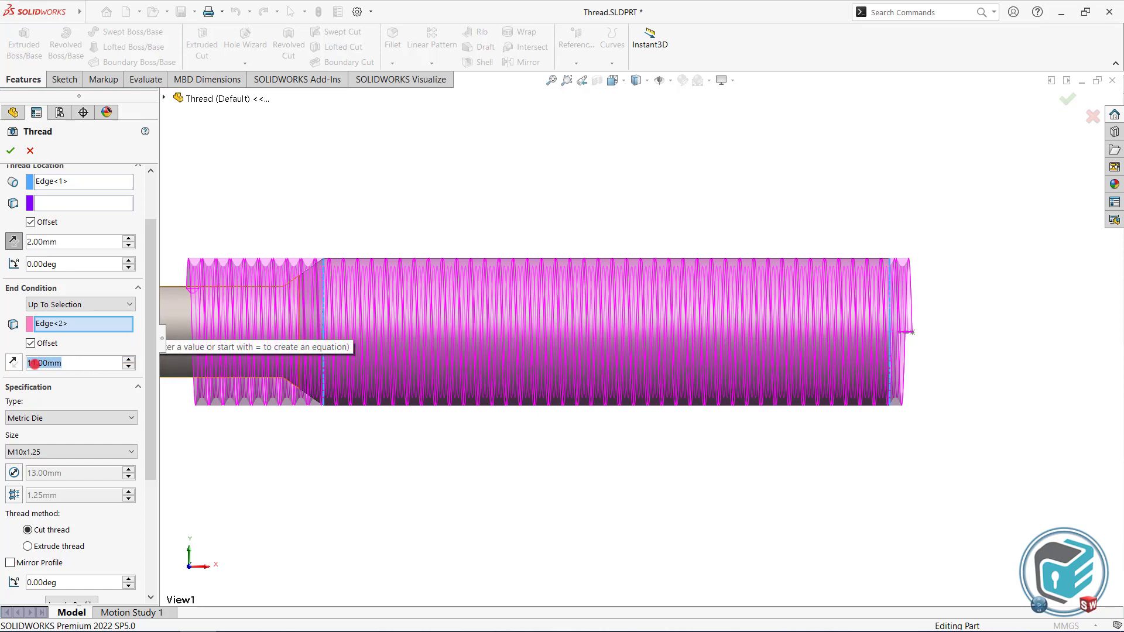
pyautogui.write('1')
pyautogui.press('Return')
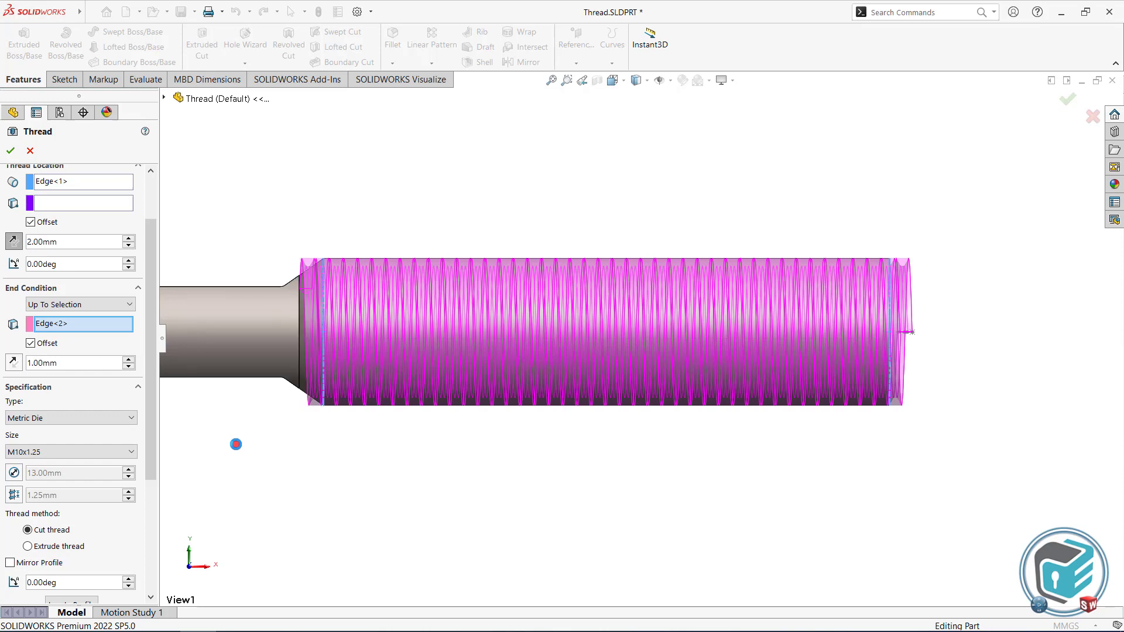
# Step: Switch the thread type from Metric Tap to Metric Die, giving size M10x1.25
pyautogui.click(40, 418)
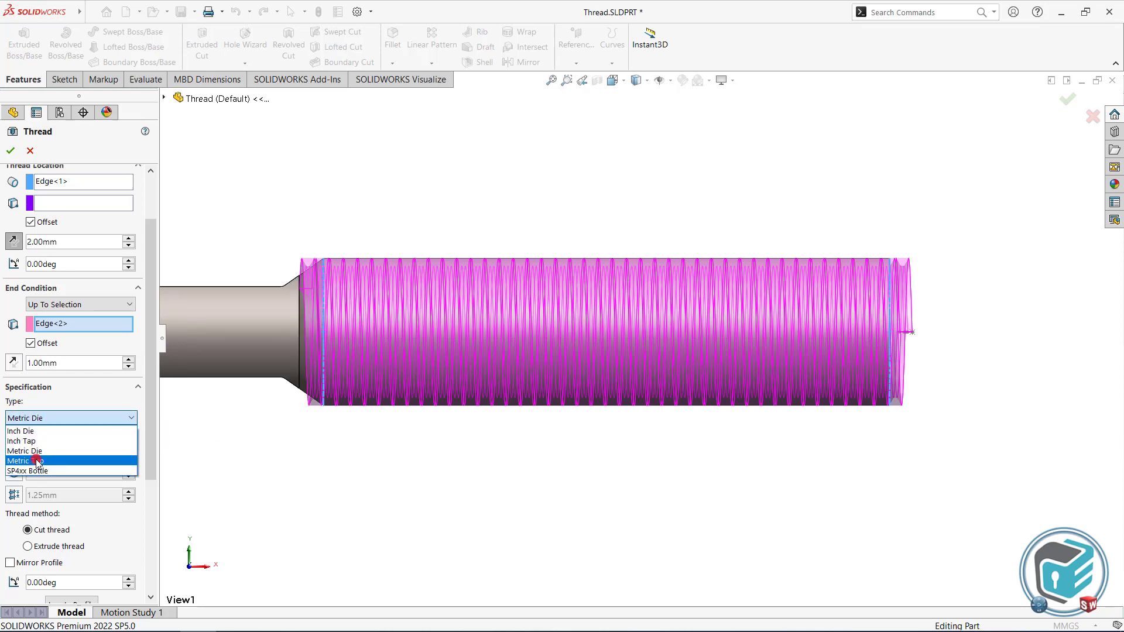
pyautogui.click(52, 450)
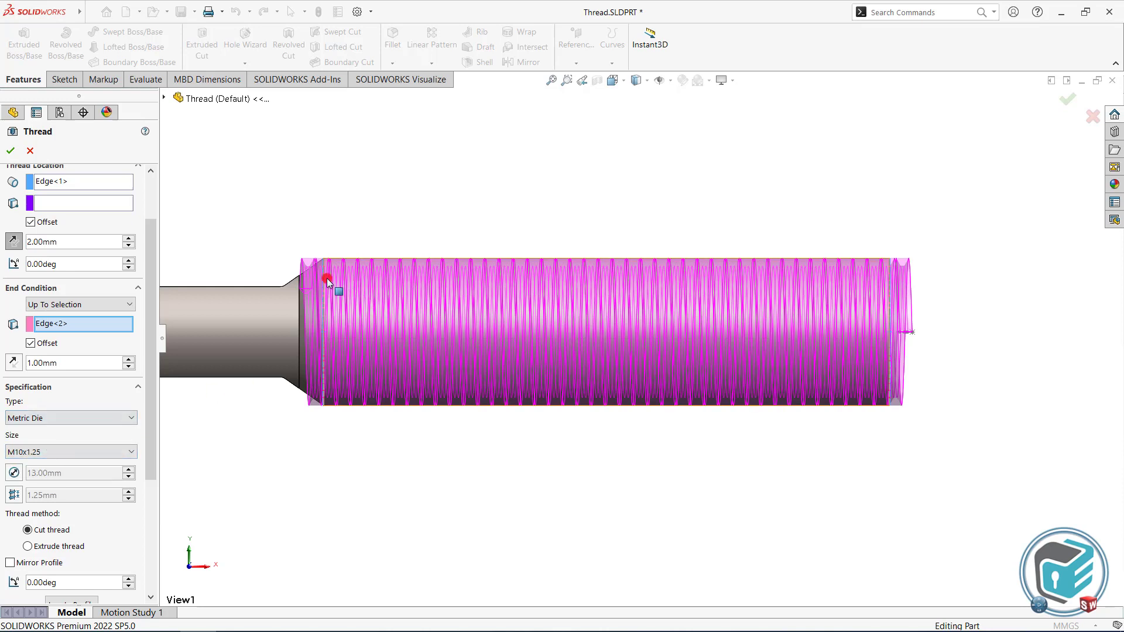
pyautogui.click(63, 418)
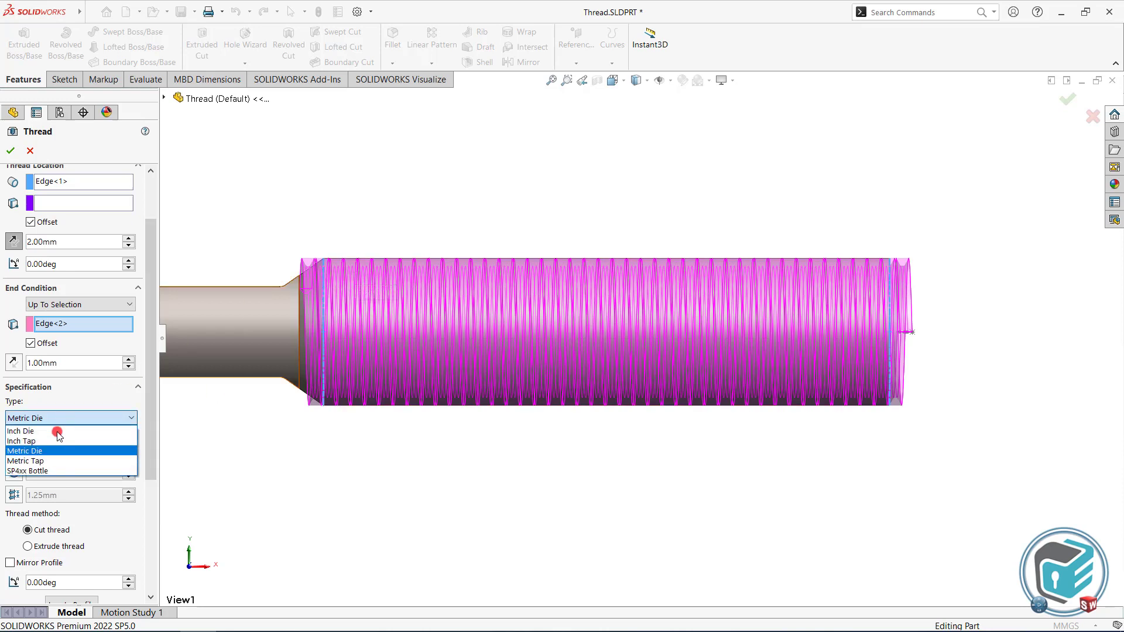
pyautogui.click(53, 462)
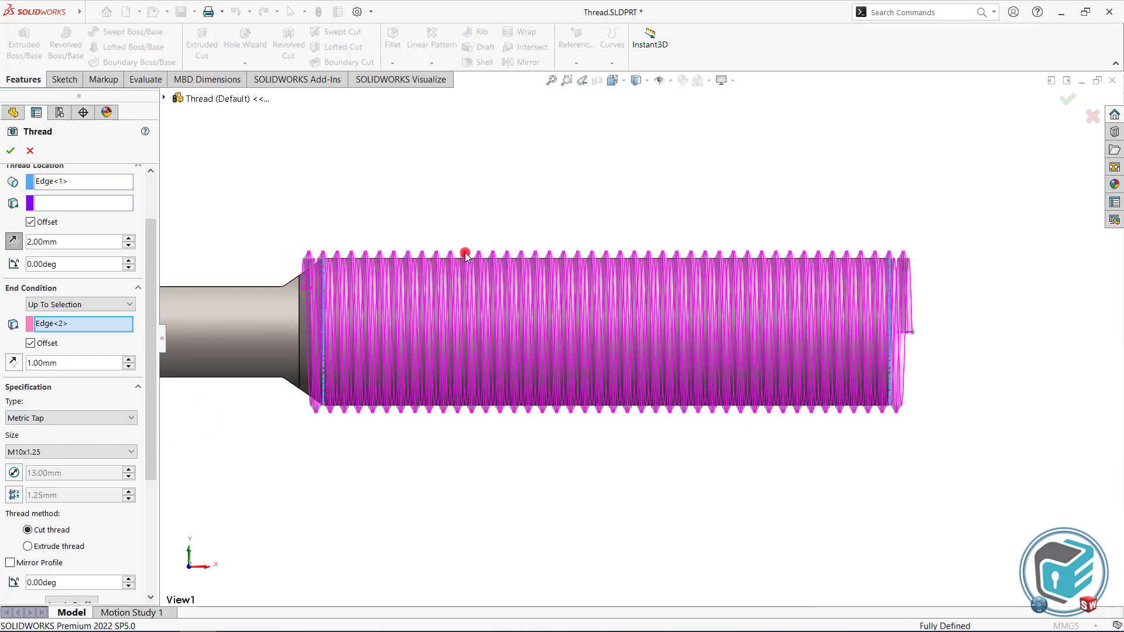
pyautogui.click(117, 418)
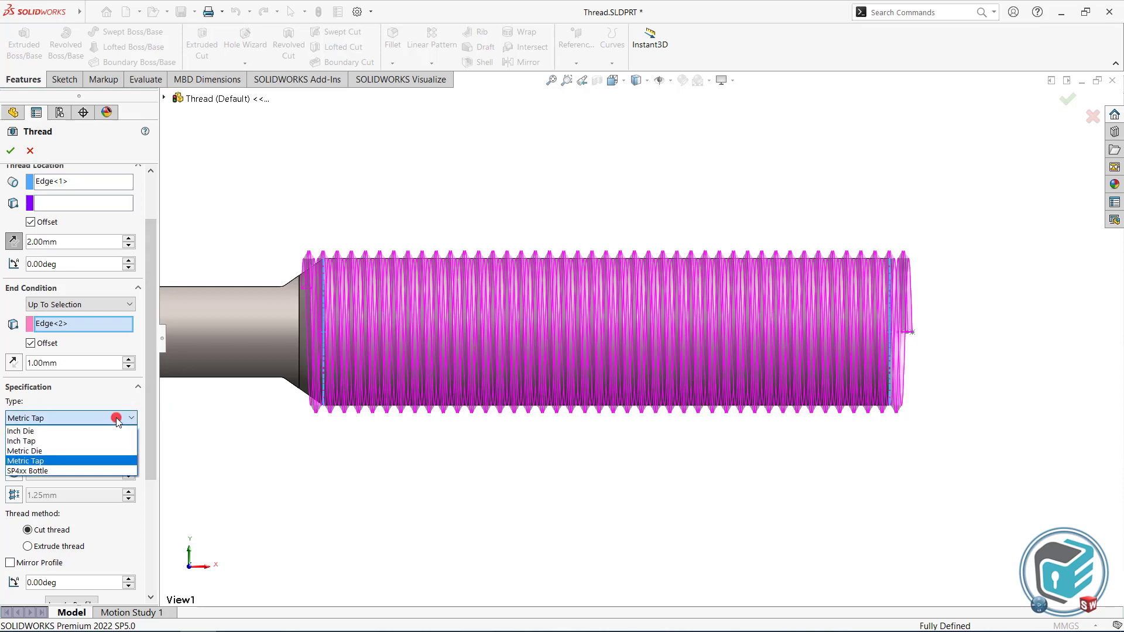
pyautogui.click(73, 451)
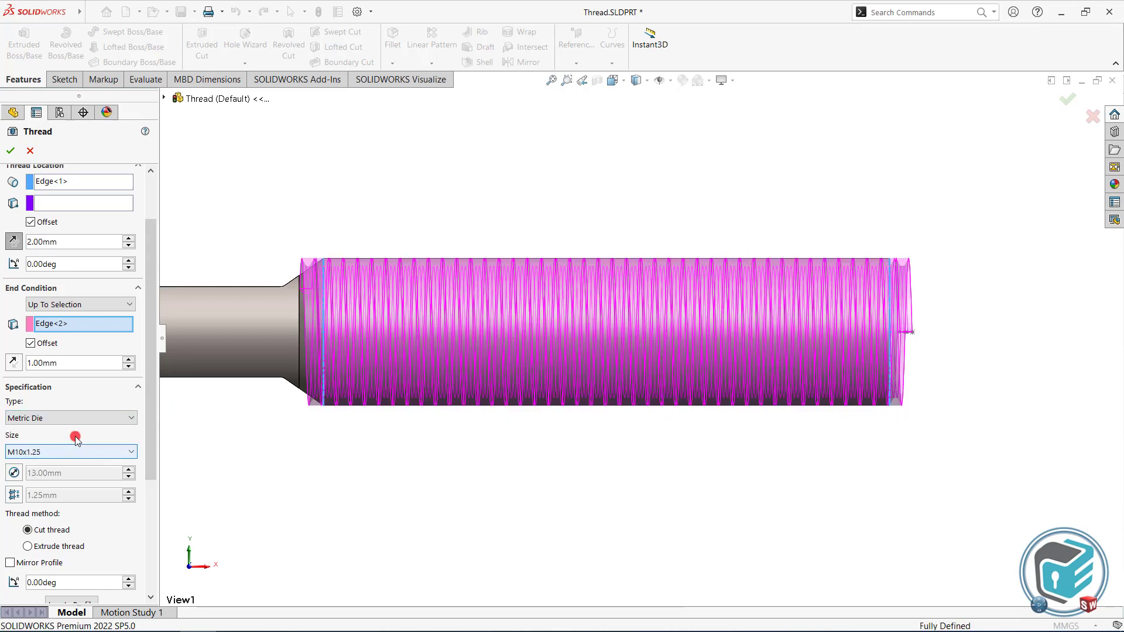
# Step: Try thread sizes M18x2.0 and then M20x1.5
pyautogui.scroll(-2, 150, 436)
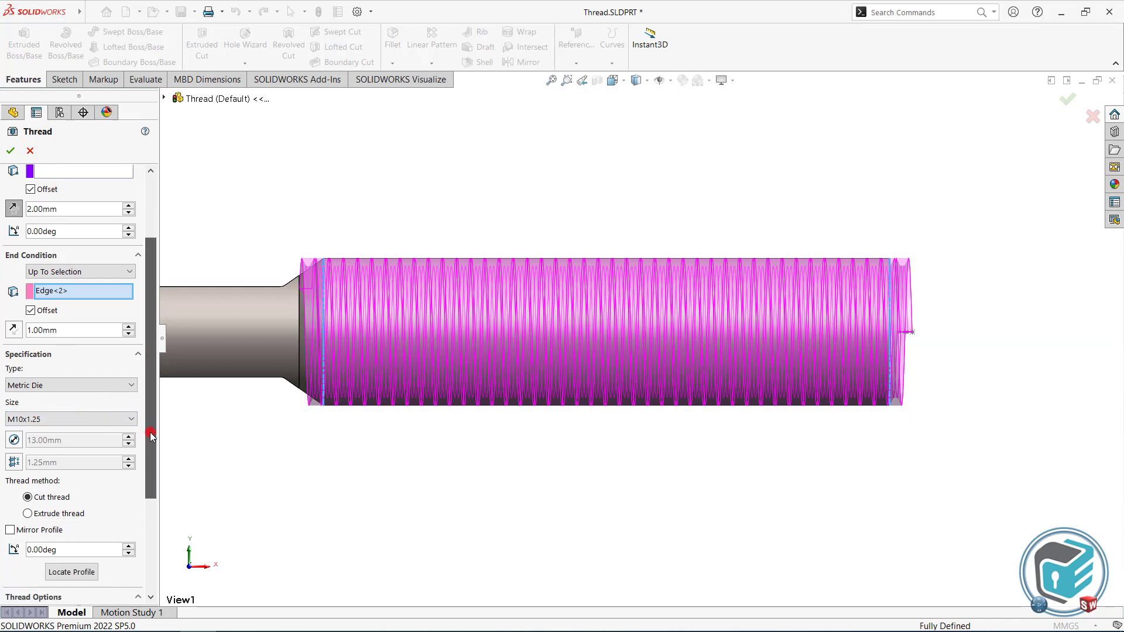
pyautogui.scroll(-1, 151, 436)
pyautogui.click(72, 398)
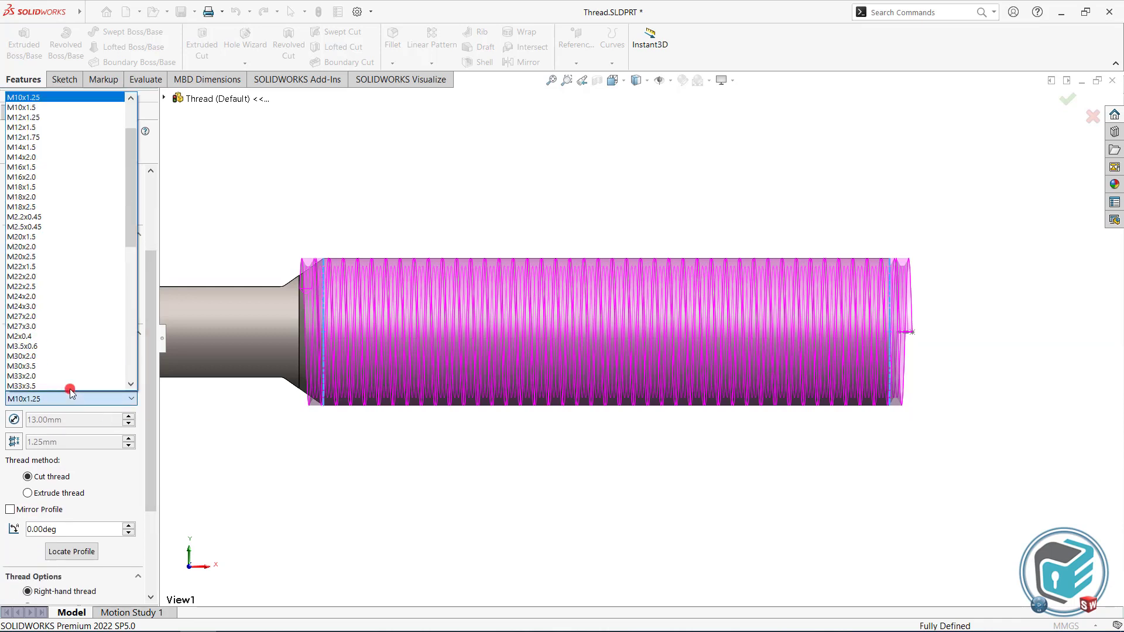
pyautogui.moveTo(126, 214)
pyautogui.mouseDown()
pyautogui.moveTo(122, 357)
pyautogui.moveTo(130, 178)
pyautogui.mouseUp()
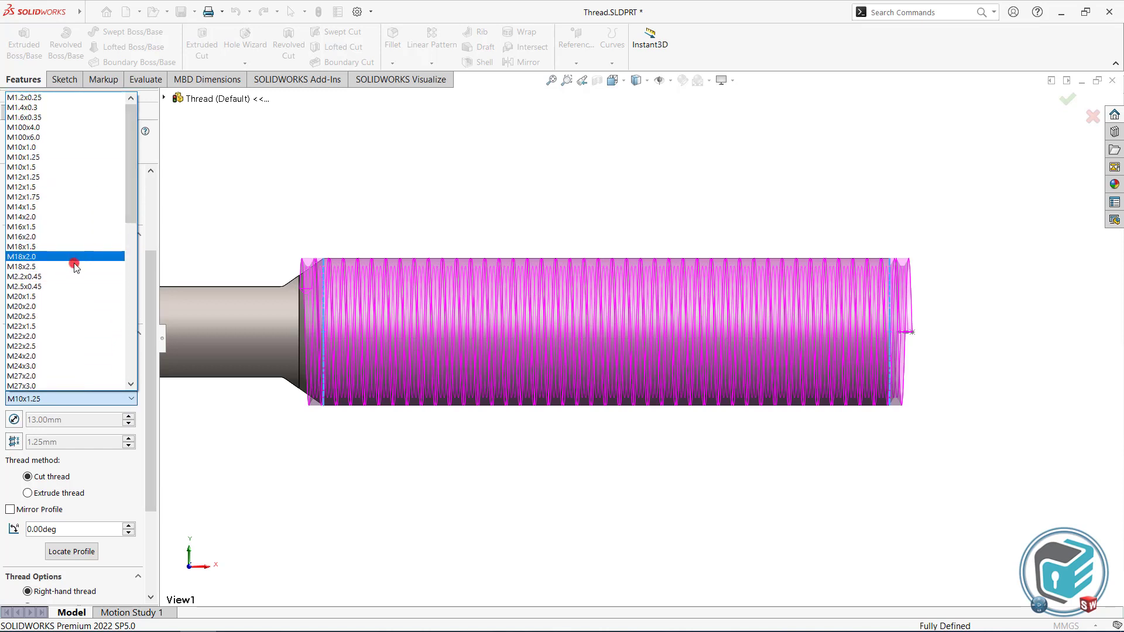
pyautogui.click(43, 257)
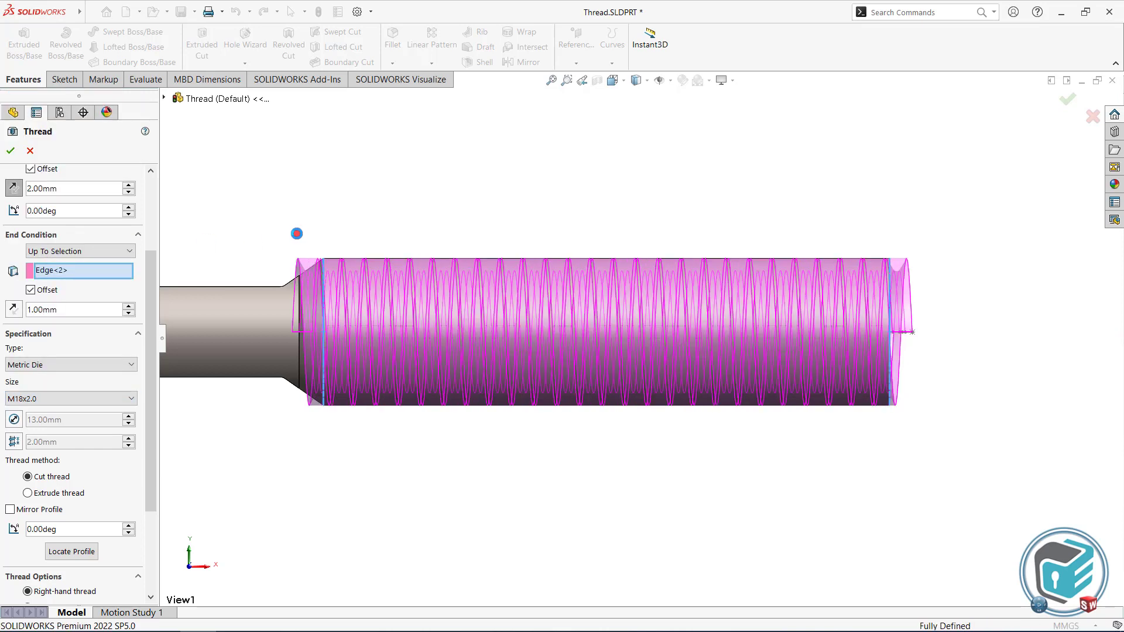
pyautogui.click(94, 398)
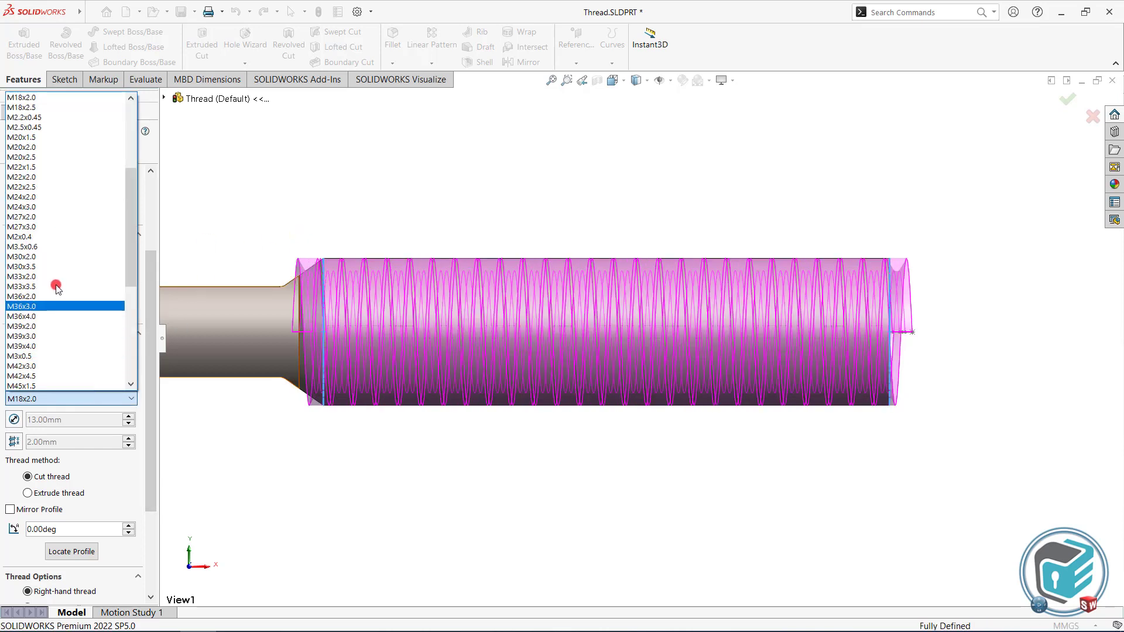
pyautogui.click(40, 137)
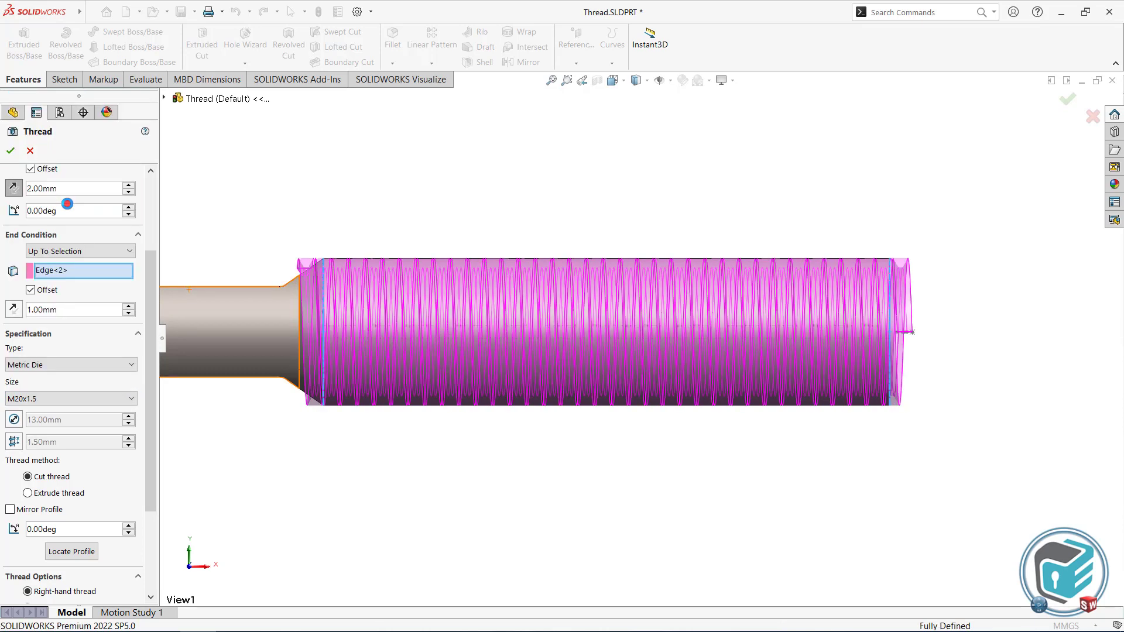
# Step: Set the thread size to M10x1.0 for a 1.00 mm pitch
pyautogui.click(69, 399)
pyautogui.click(129, 244)
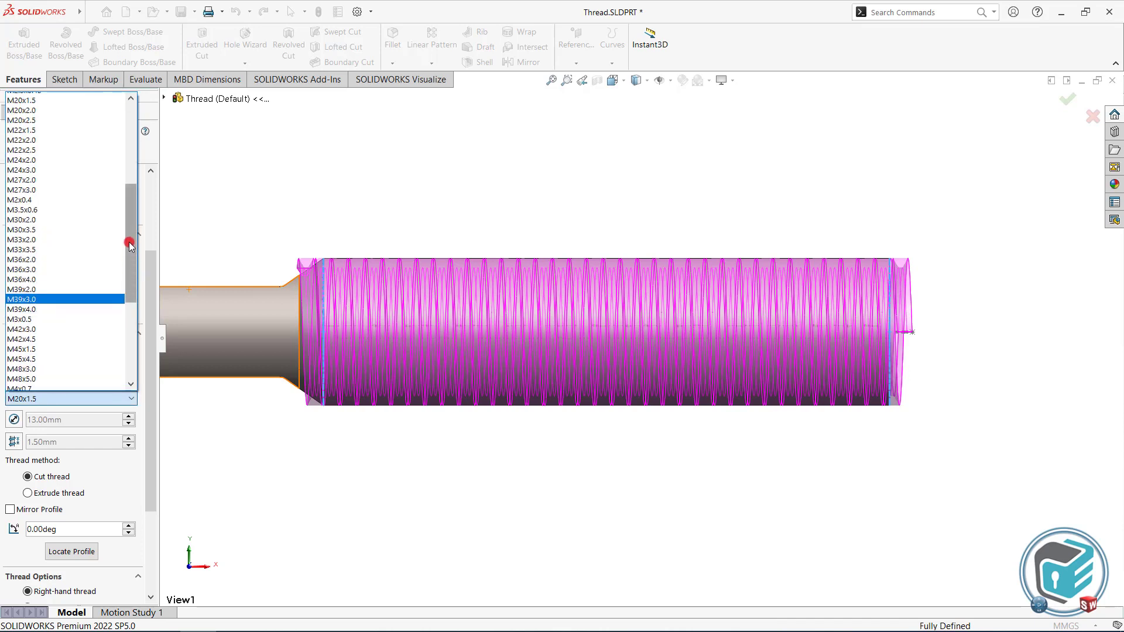
pyautogui.moveTo(129, 245); pyautogui.dragTo(130, 177)
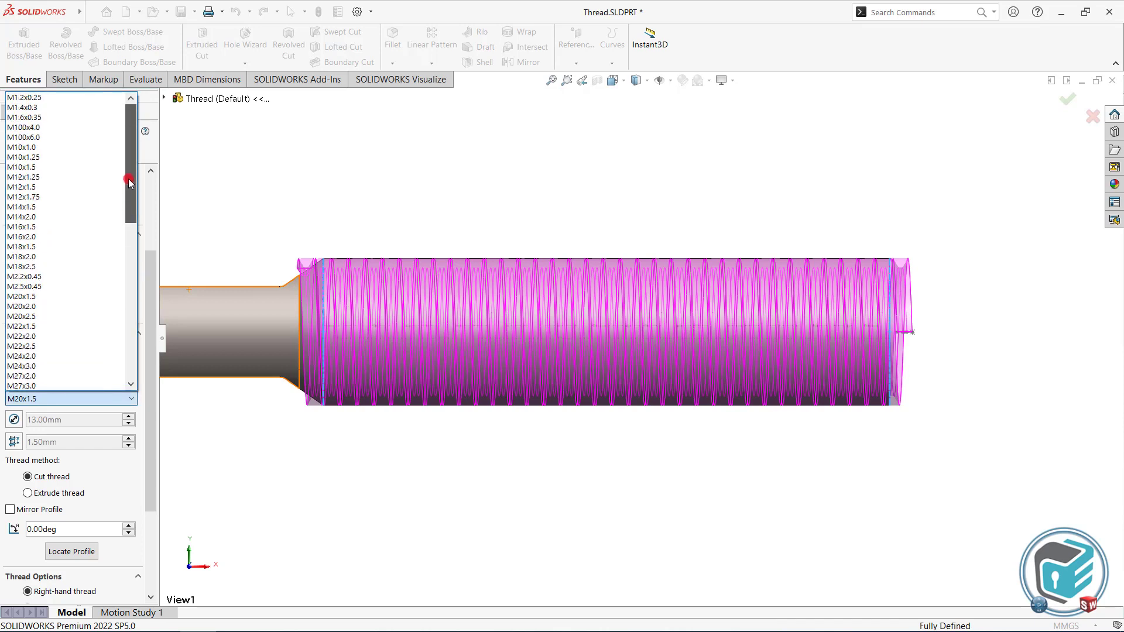
pyautogui.click(55, 147)
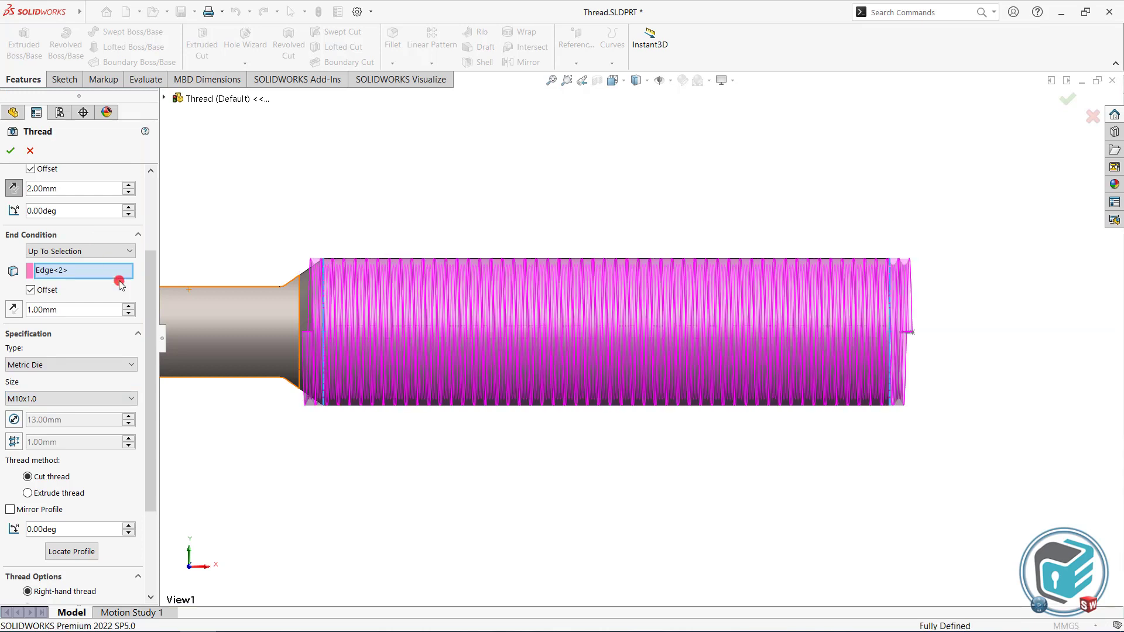
pyautogui.scroll(-2, 153, 387)
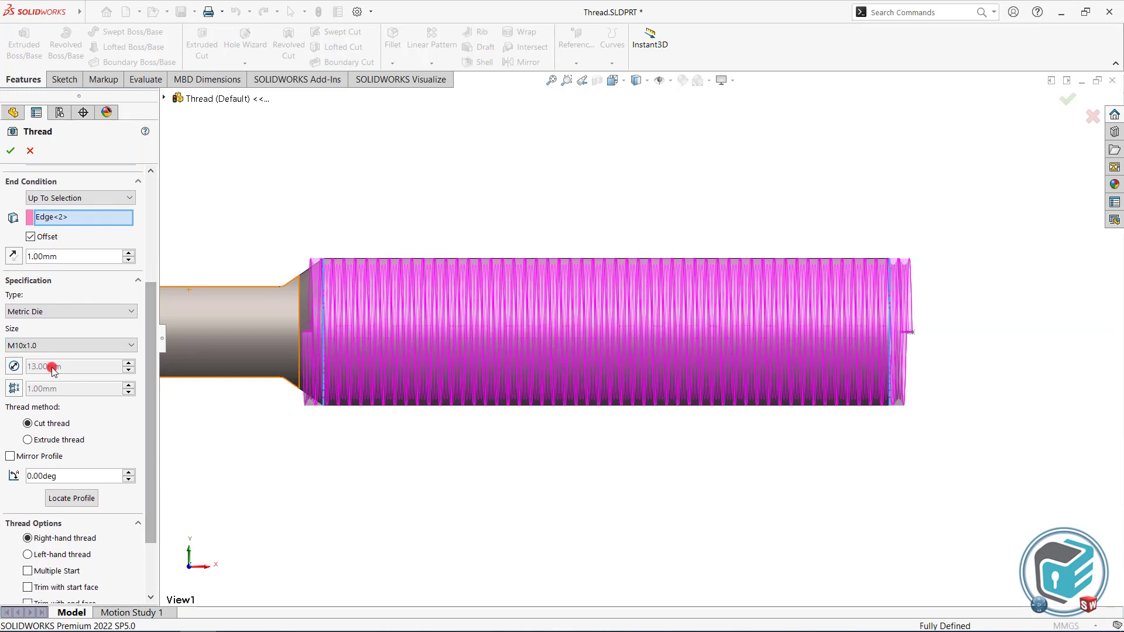
# Step: Override the thread diameter to 23 mm, then select it for replacement
pyautogui.click(13, 367)
pyautogui.click(86, 369)
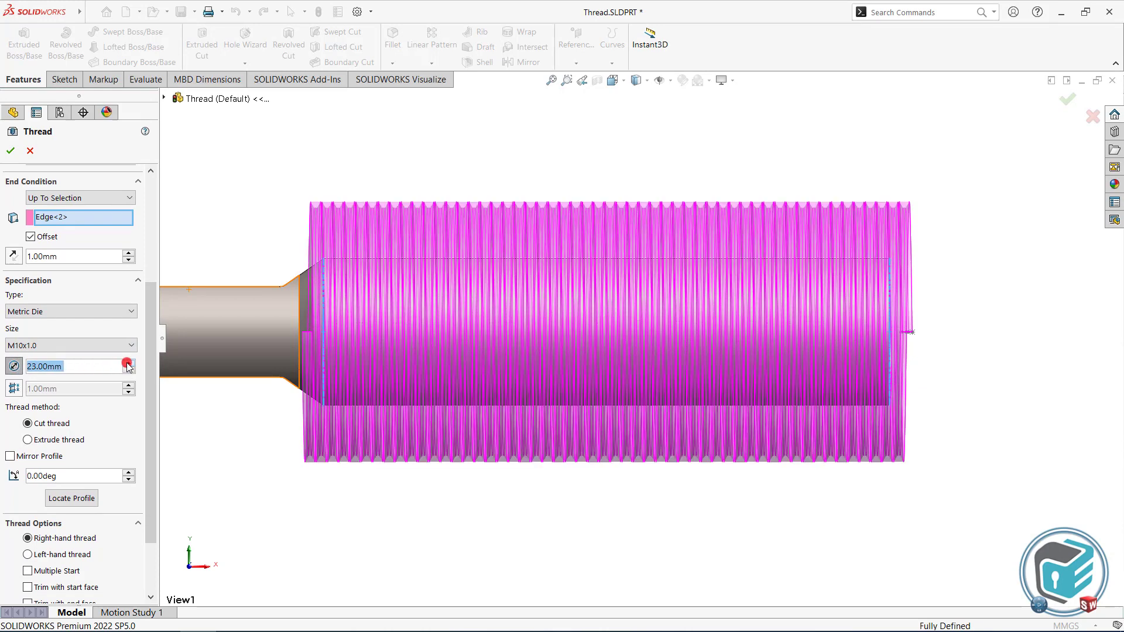
pyautogui.moveTo(647, 353); pyautogui.dragTo(602, 367, button='middle')
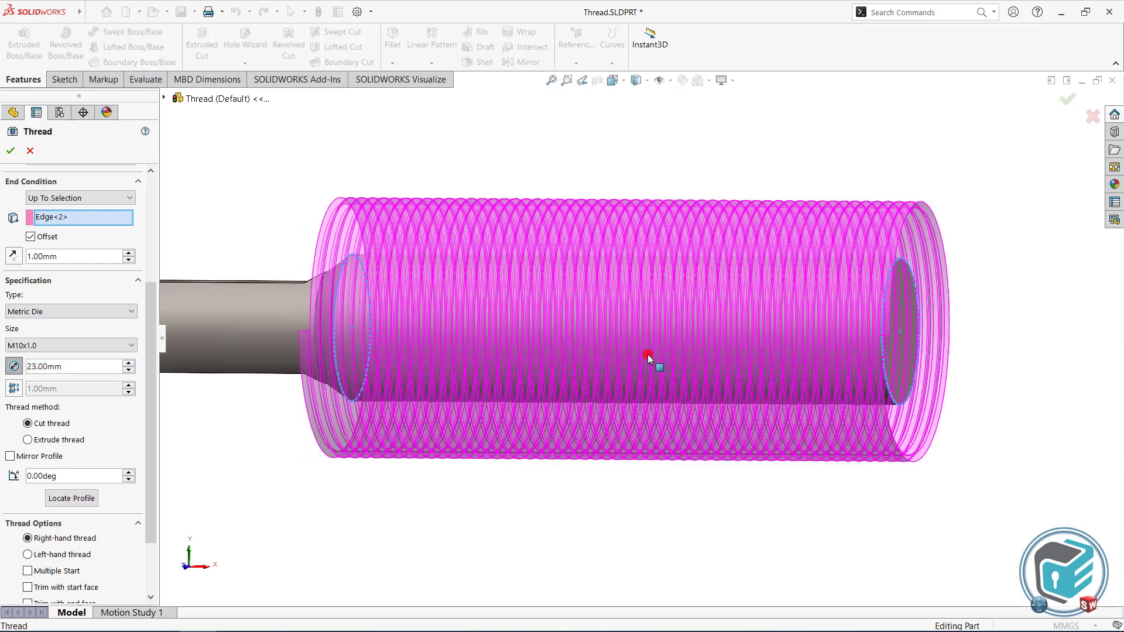
pyautogui.click(129, 366)
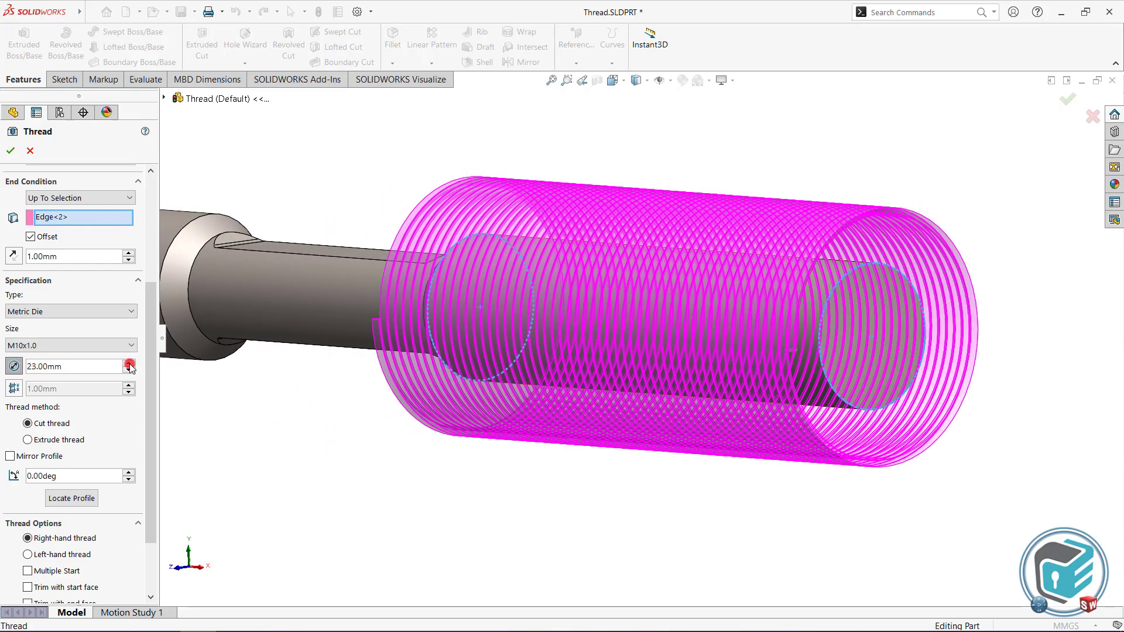
pyautogui.doubleClick(80, 369)
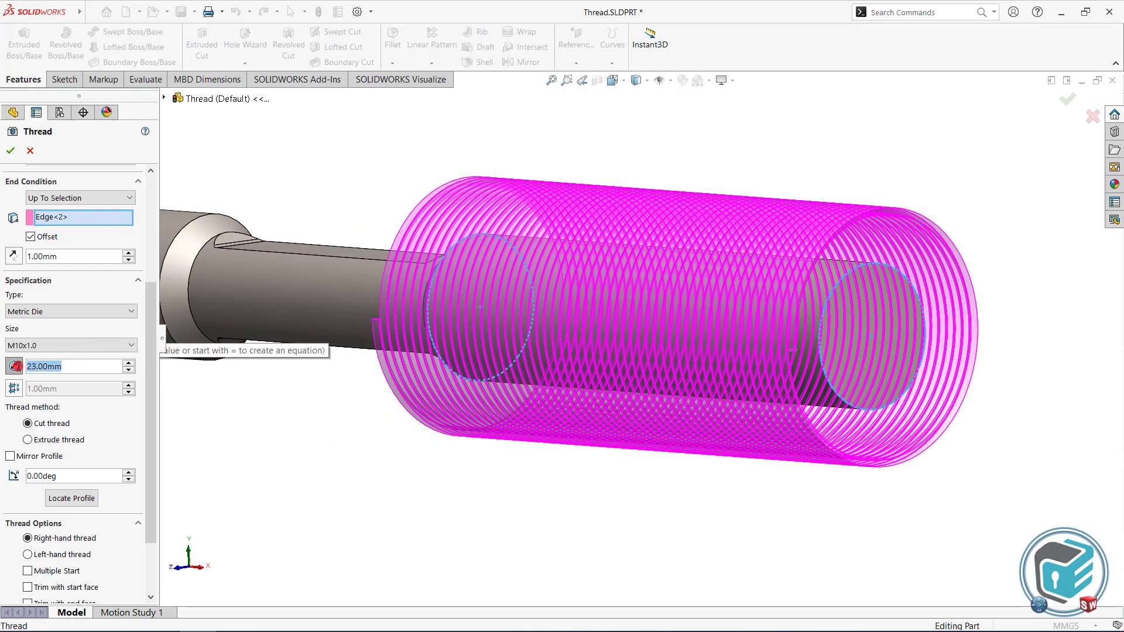
# Step: Enter 13 mm as the thread diameter and turn off the diameter override
pyautogui.write('13')
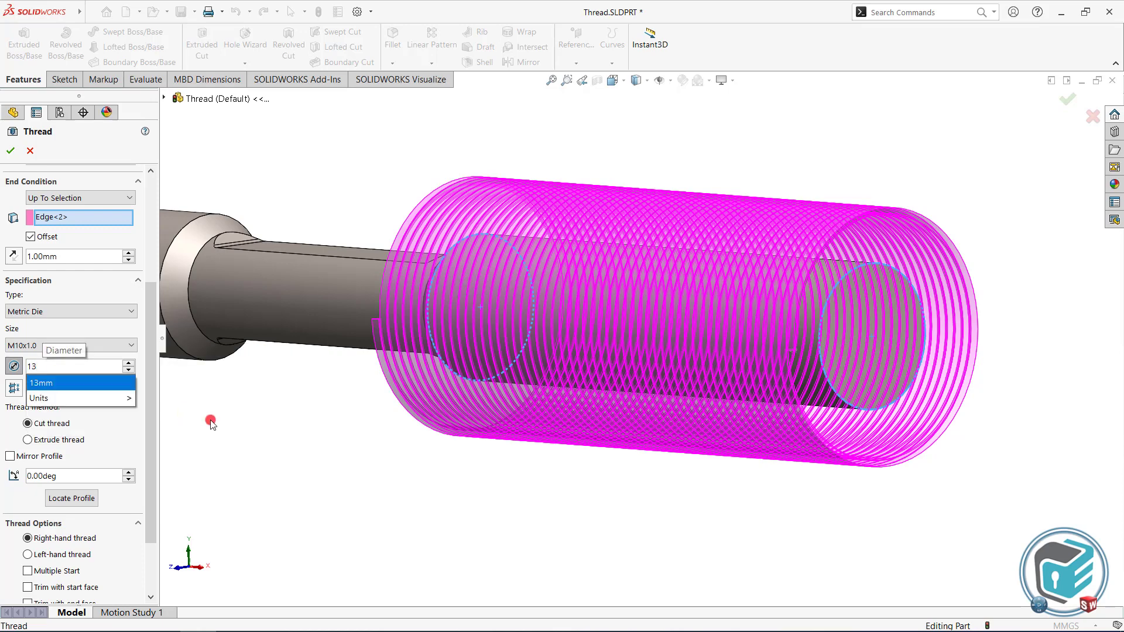
pyautogui.click(231, 419)
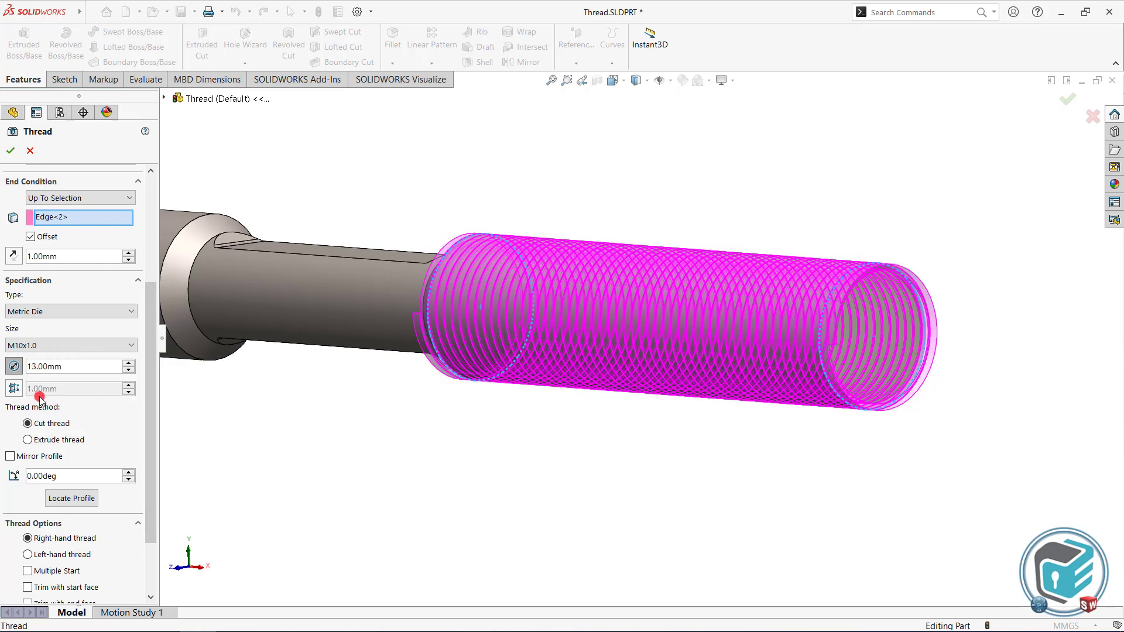
pyautogui.click(14, 367)
pyautogui.click(14, 389)
# Step: Override the thread pitch, trying 11 mm before setting 2.00 mm
pyautogui.click(54, 389)
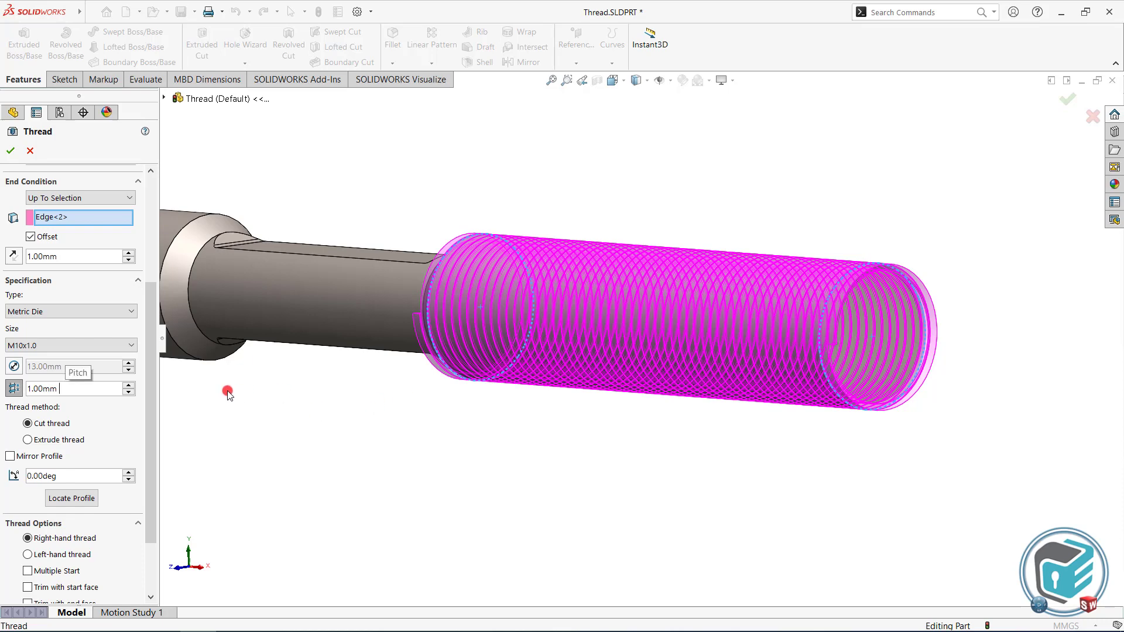
pyautogui.click(130, 385)
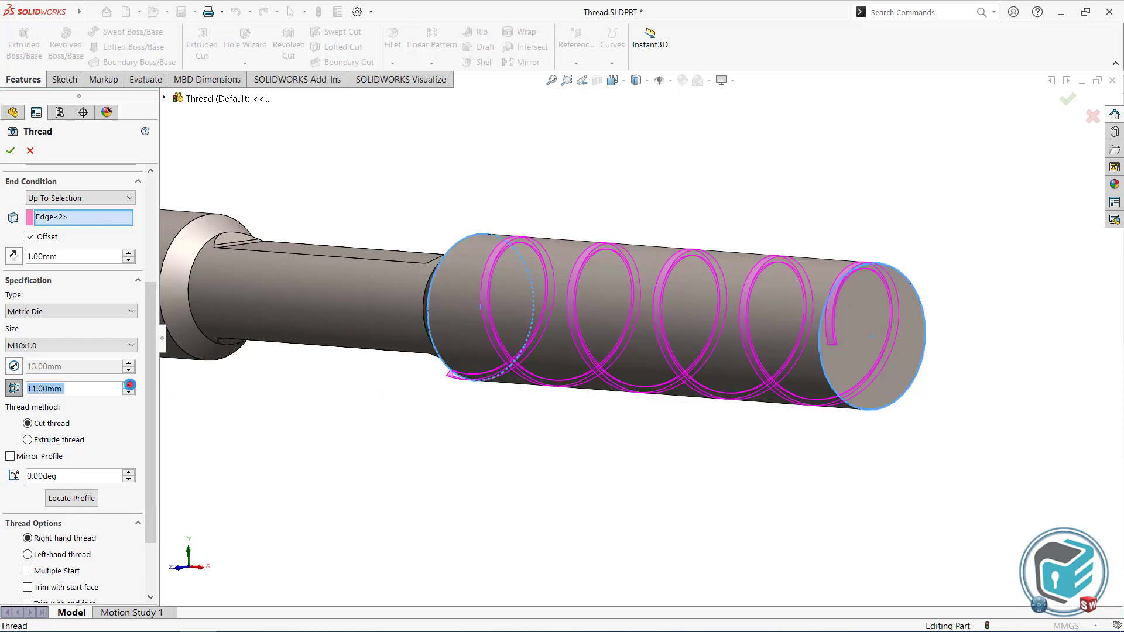
pyautogui.hotkey('ctrl', '1')
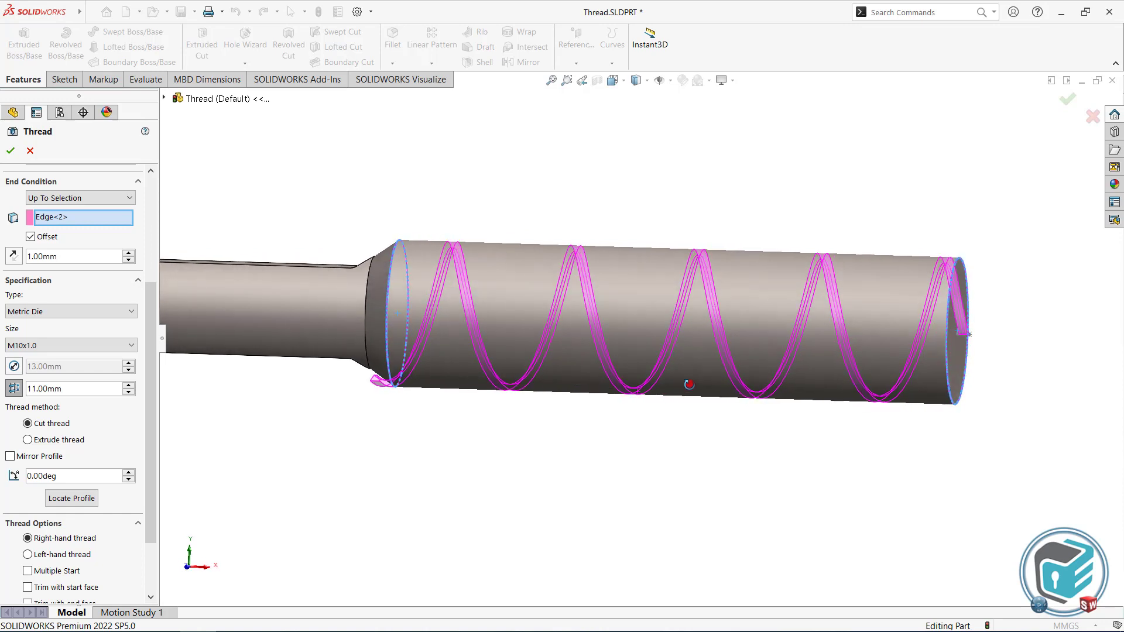
pyautogui.click(128, 392)
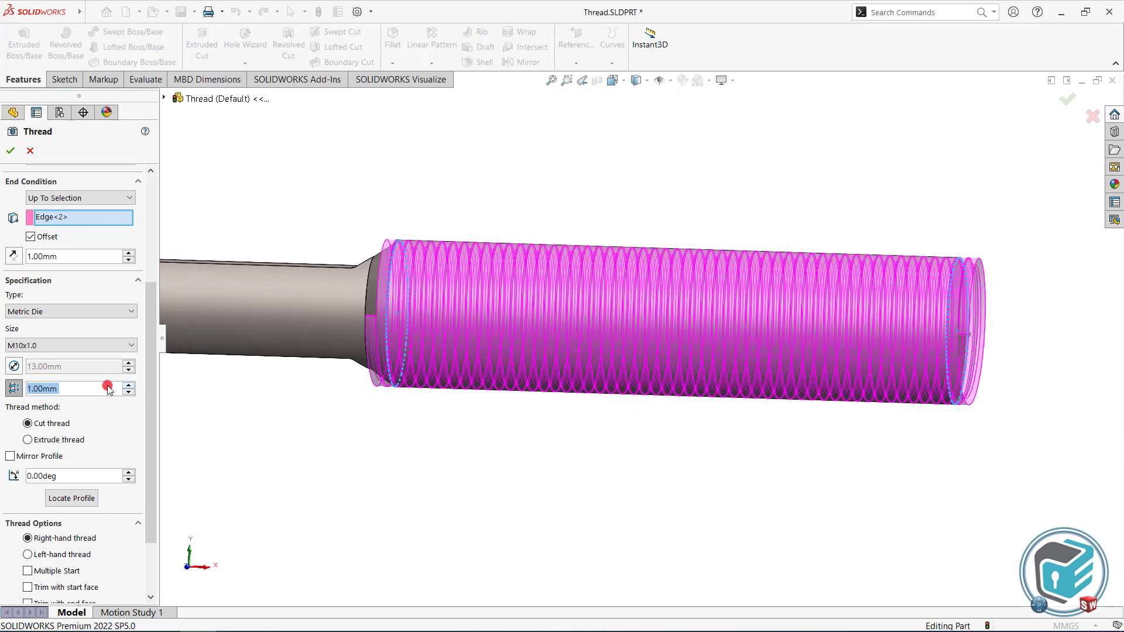
pyautogui.write('2')
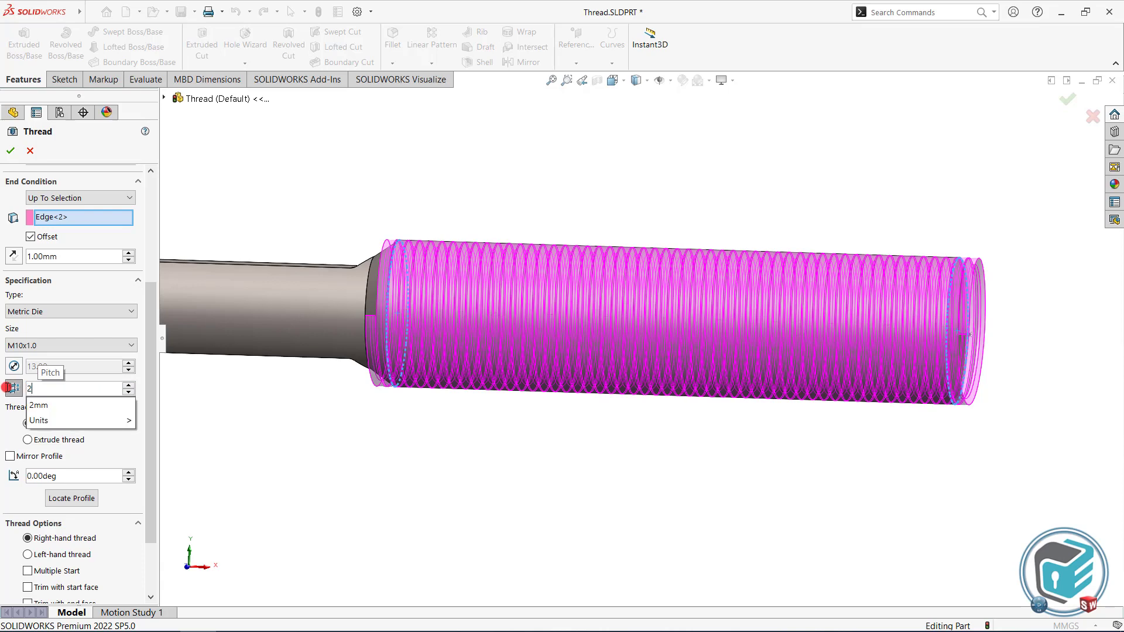
pyautogui.click(301, 428)
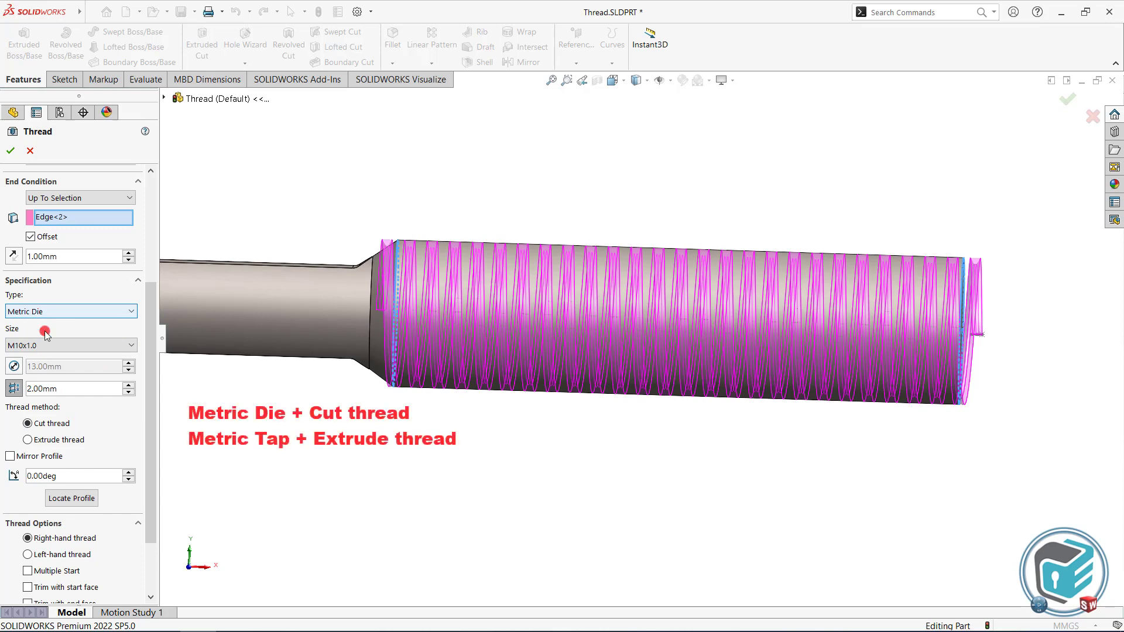
# Step: Try an extruded Metric Die thread, then revert to a cut thread
pyautogui.click(49, 441)
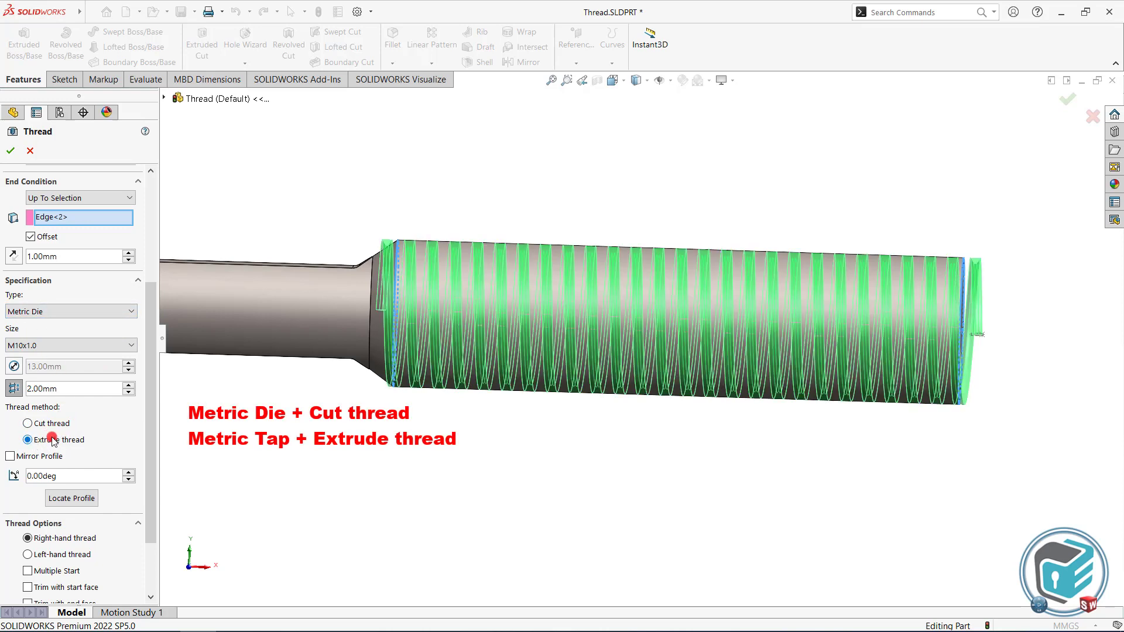
pyautogui.click(63, 312)
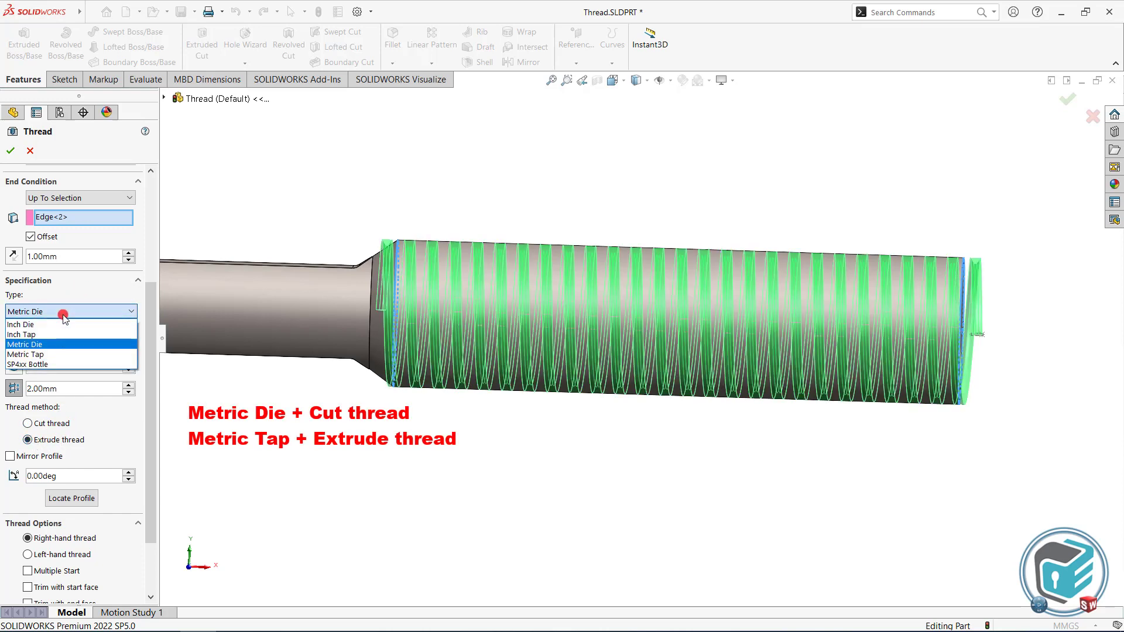
pyautogui.click(51, 346)
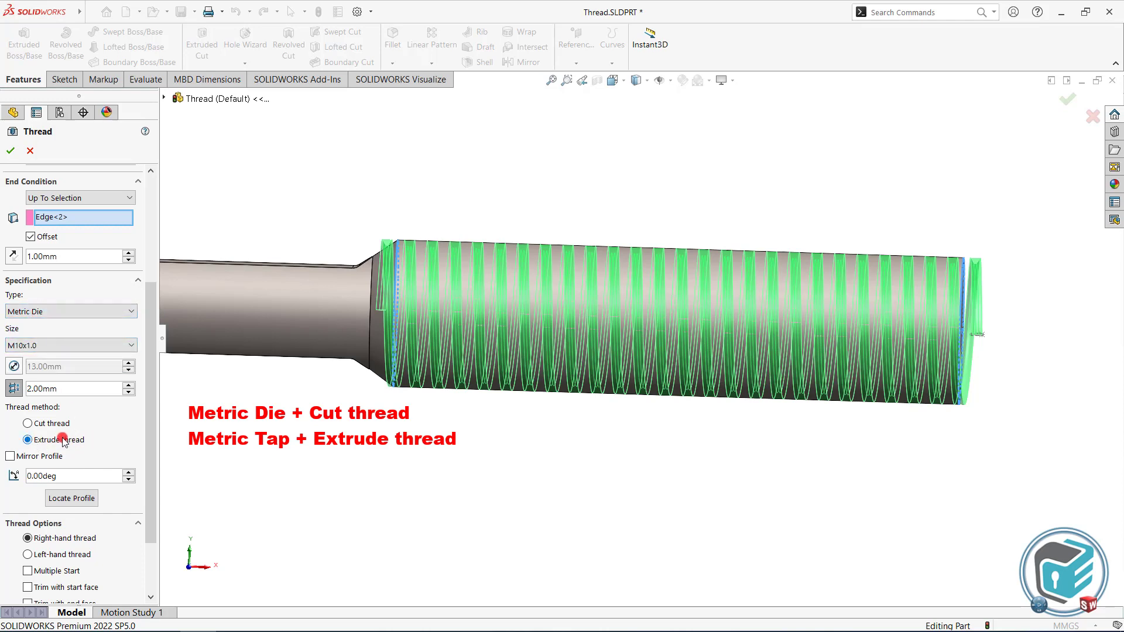
pyautogui.click(11, 151)
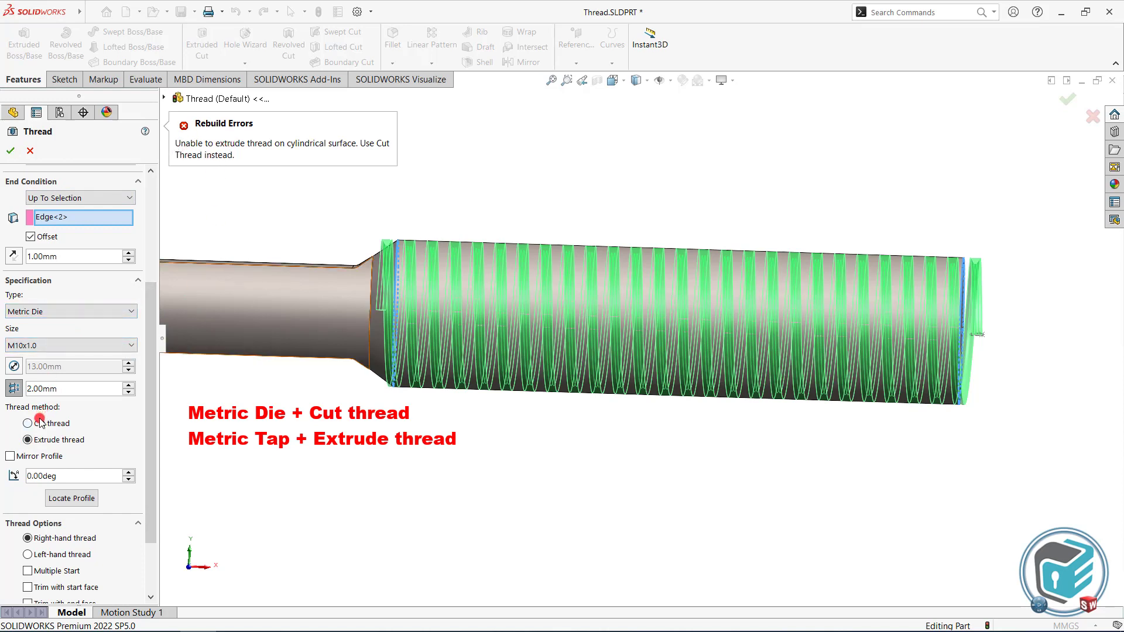
pyautogui.click(27, 424)
# Step: Trial a Metric Tap extruded thread, then return to Metric Die cut thread
pyautogui.click(11, 311)
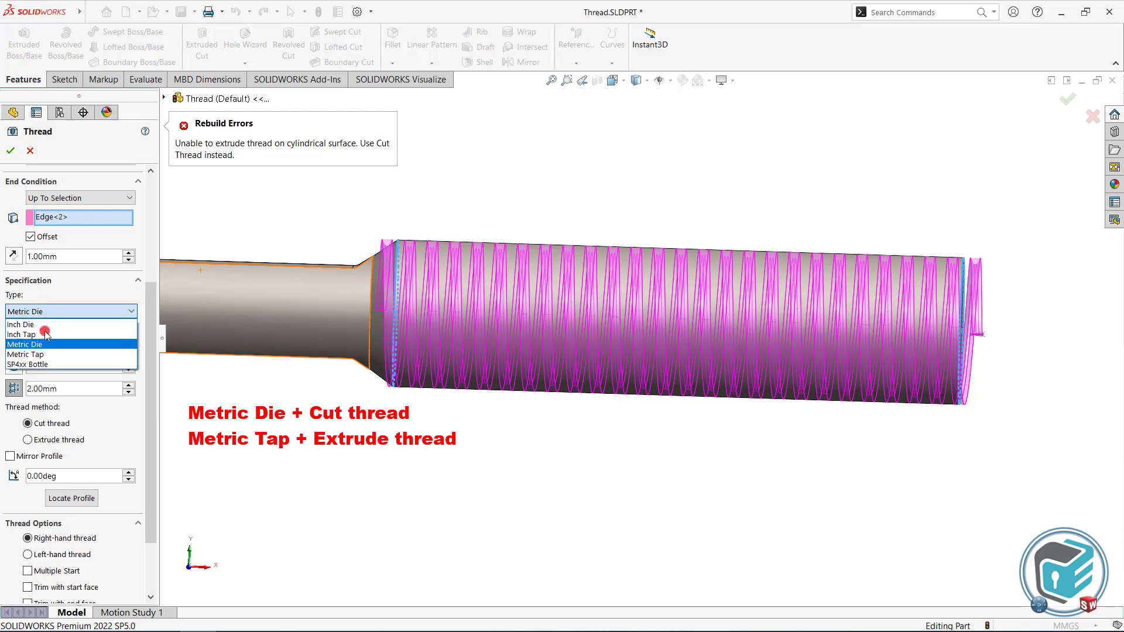
pyautogui.click(35, 354)
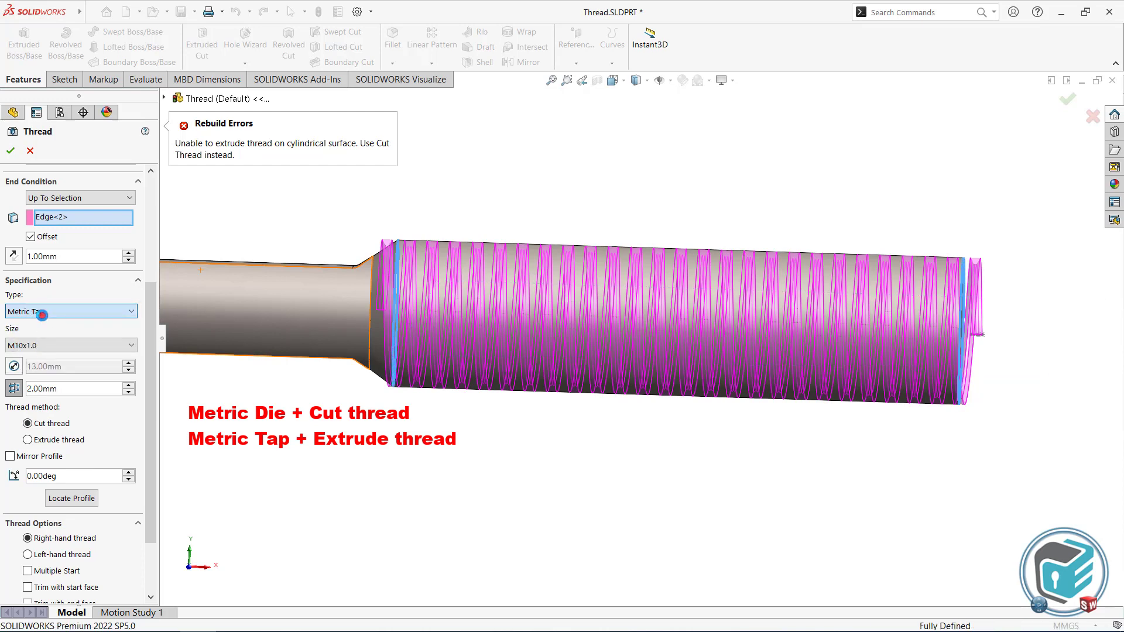
pyautogui.click(51, 439)
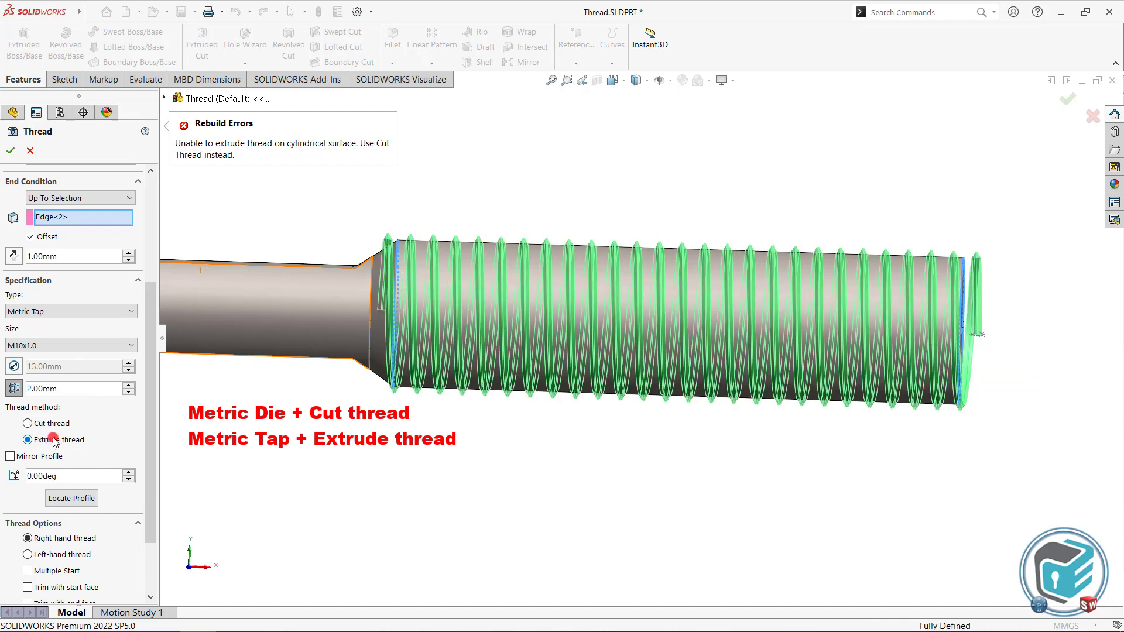
pyautogui.click(57, 311)
pyautogui.click(47, 344)
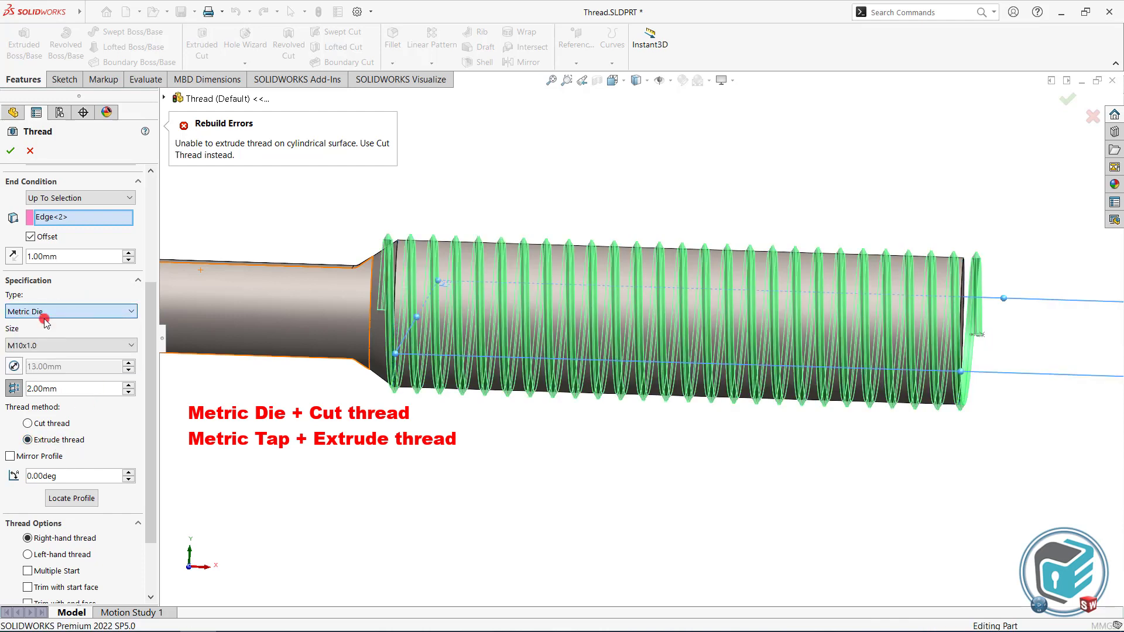
pyautogui.click(39, 424)
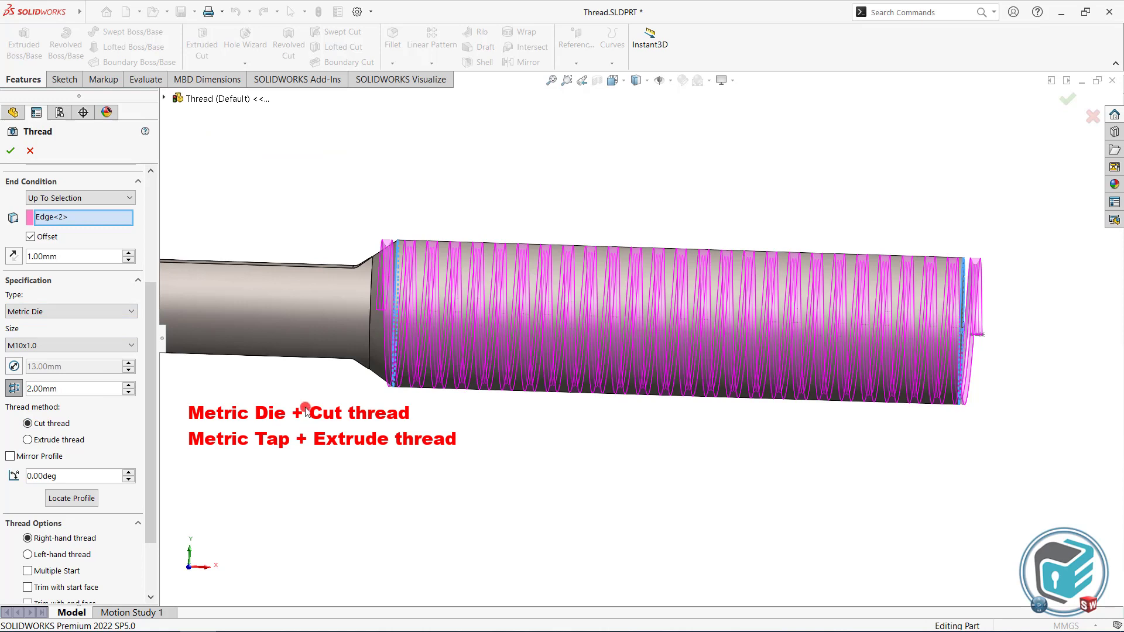
# Step: Change the thread type to SP4xx Bottle at SP400-M-5 with its standard pitch
pyautogui.scroll(-1, 155, 380)
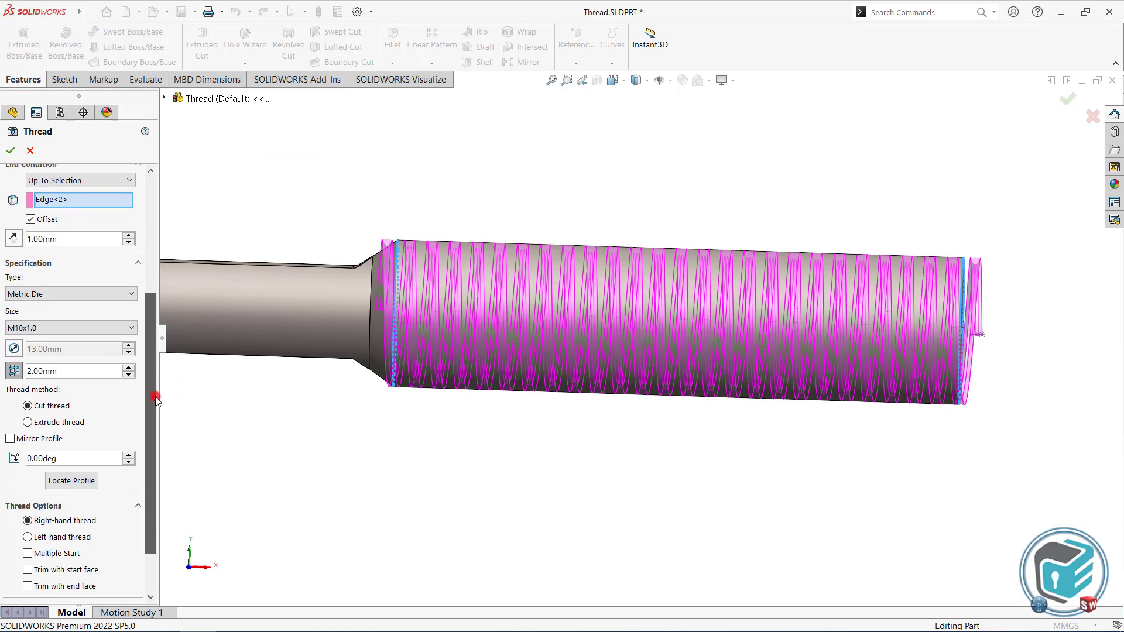
pyautogui.scroll(3, 157, 373)
pyautogui.scroll(-3, 157, 373)
pyautogui.scroll(4, 156, 374)
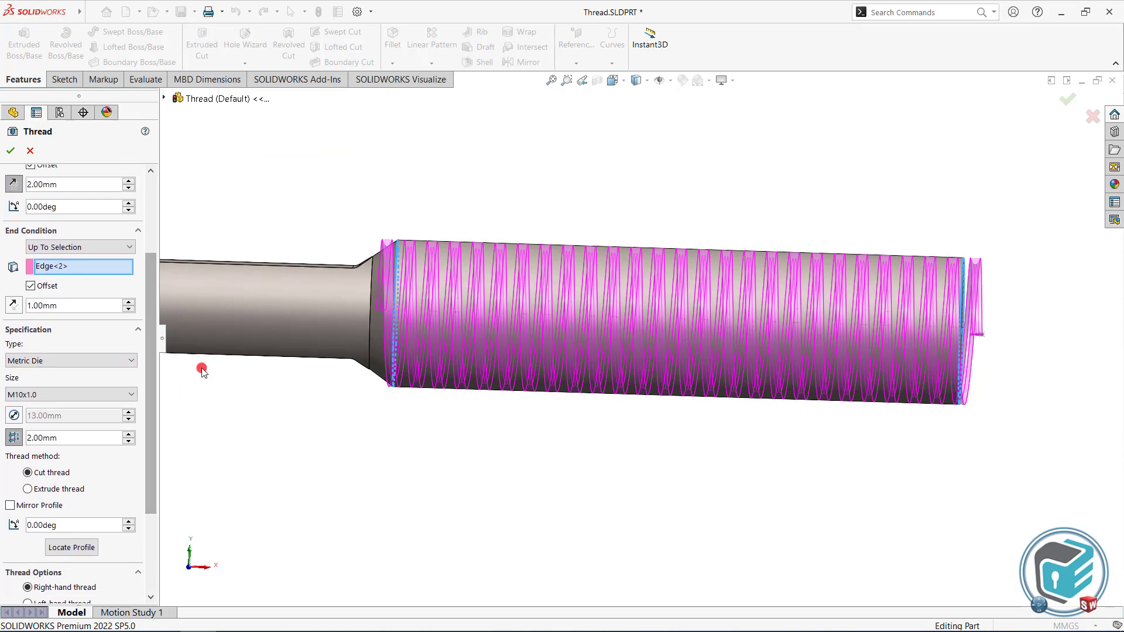
pyautogui.click(59, 359)
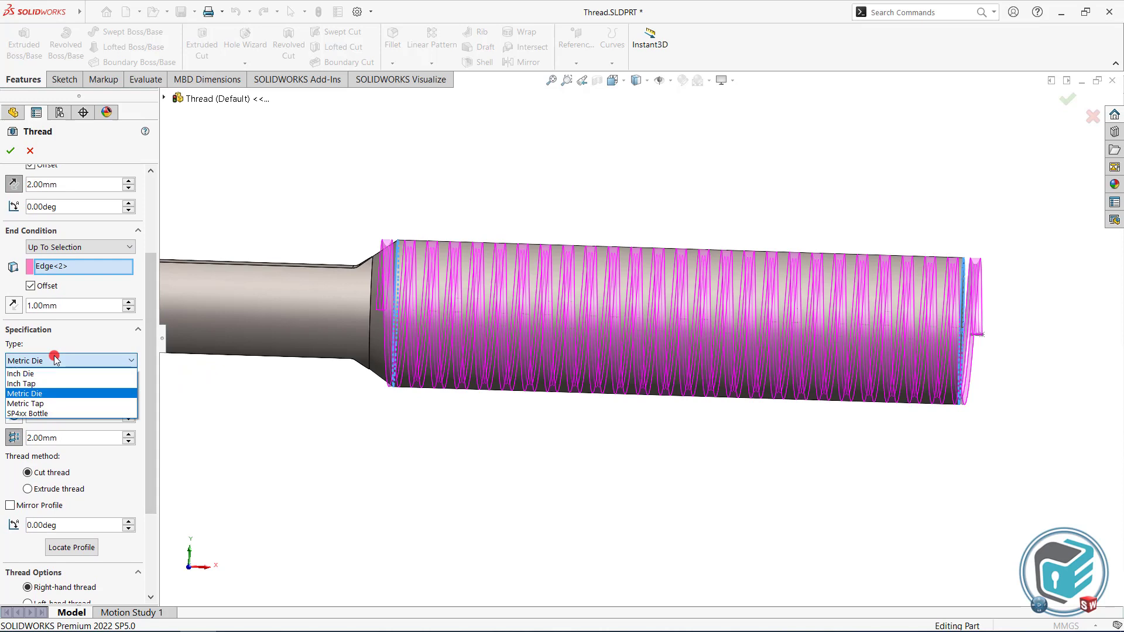
pyautogui.click(46, 413)
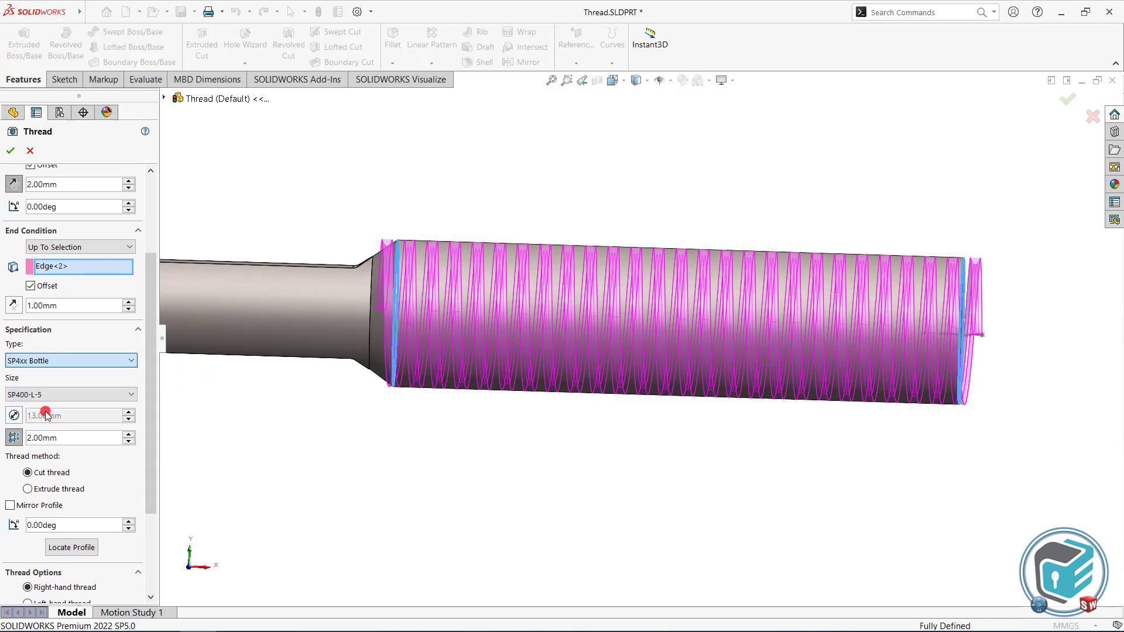
pyautogui.click(53, 396)
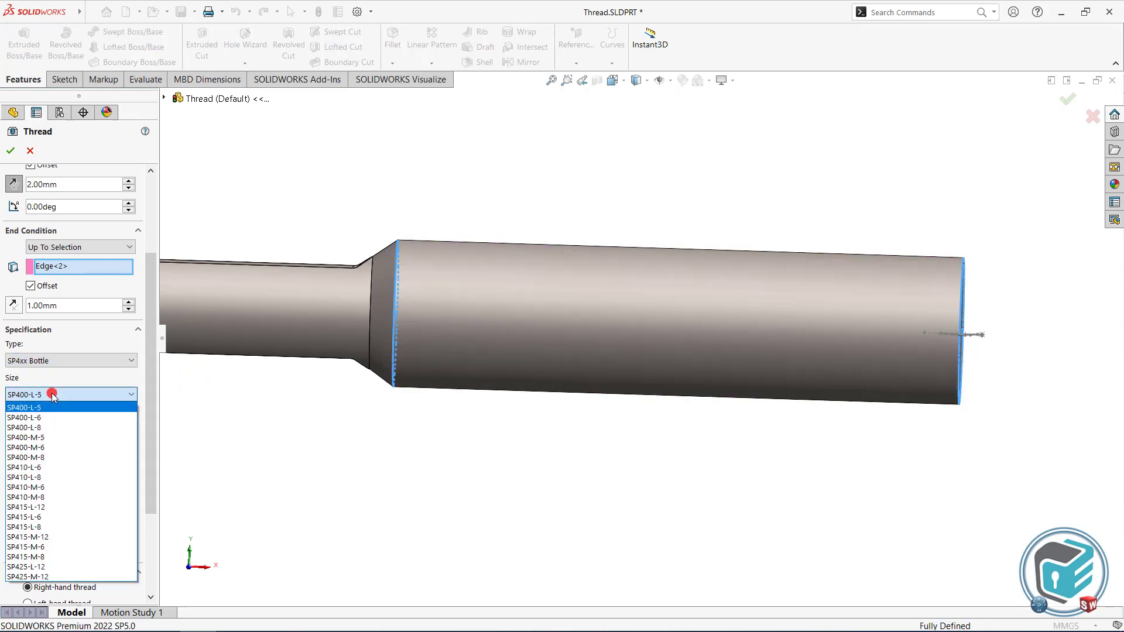
pyautogui.click(58, 438)
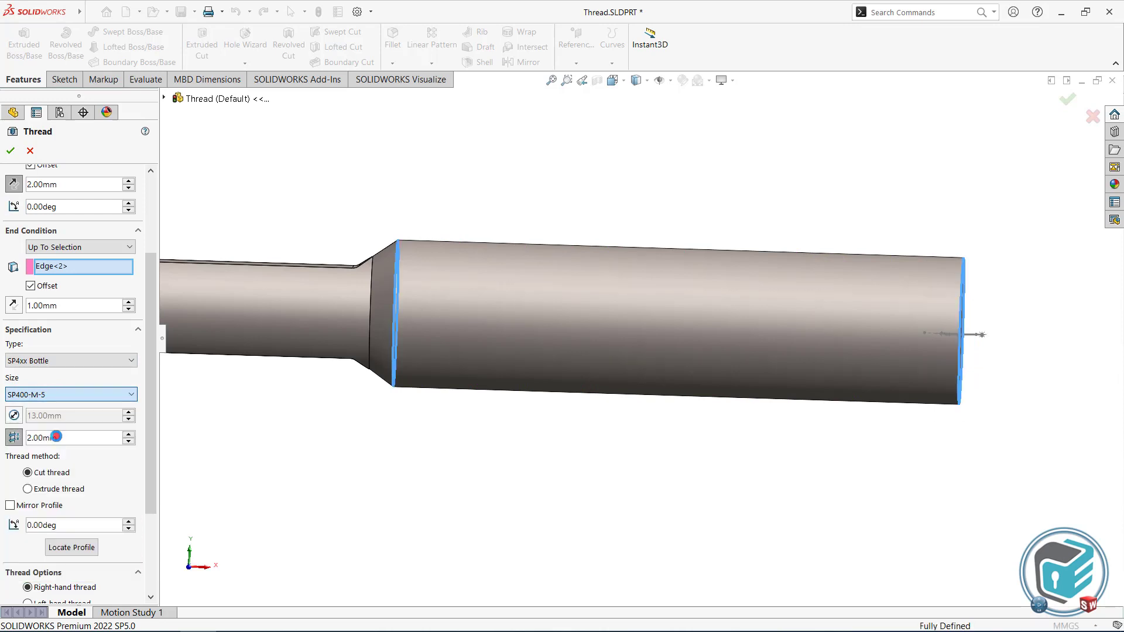
pyautogui.click(14, 438)
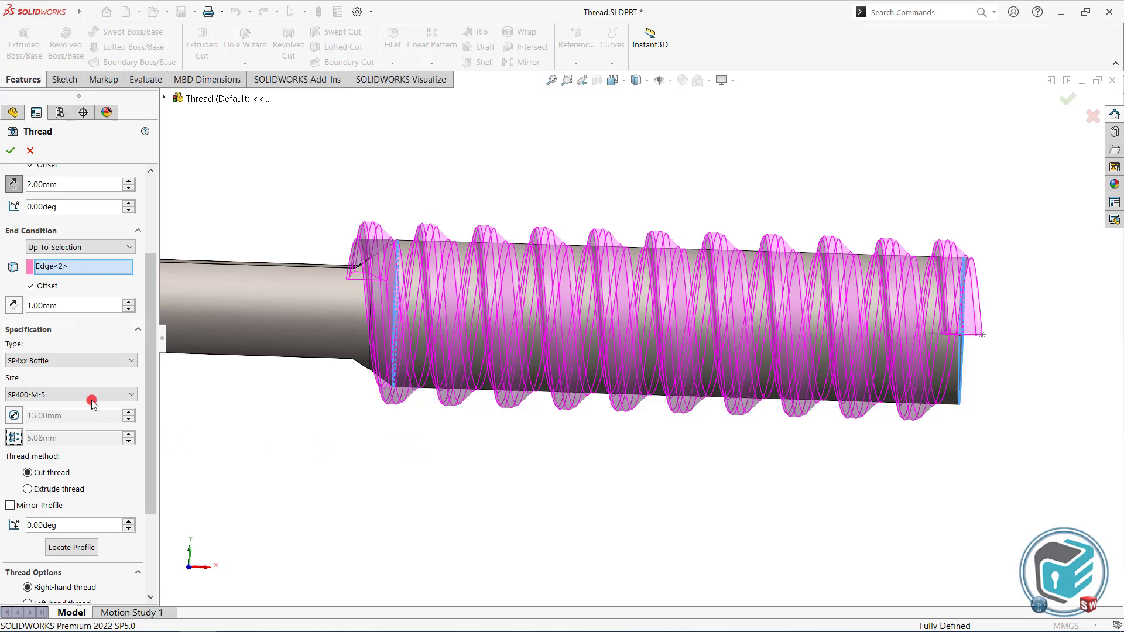
# Step: Try bottle size SP410-M-6, then settle on SP400-L-8 (3.175 mm pitch)
pyautogui.click(91, 399)
pyautogui.click(52, 395)
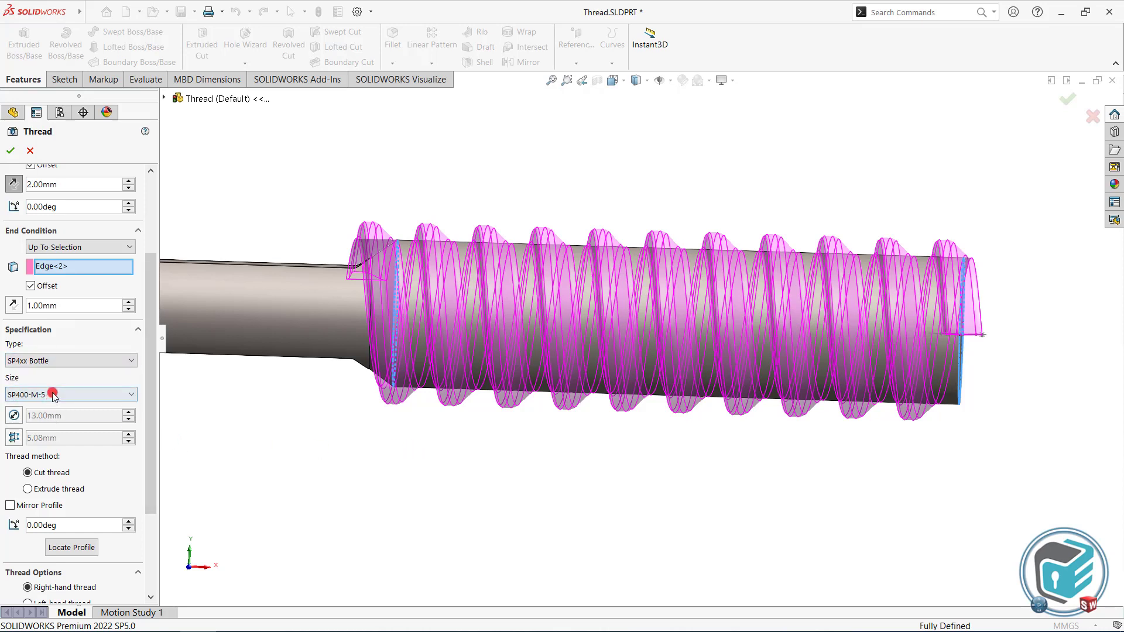
pyautogui.click(56, 486)
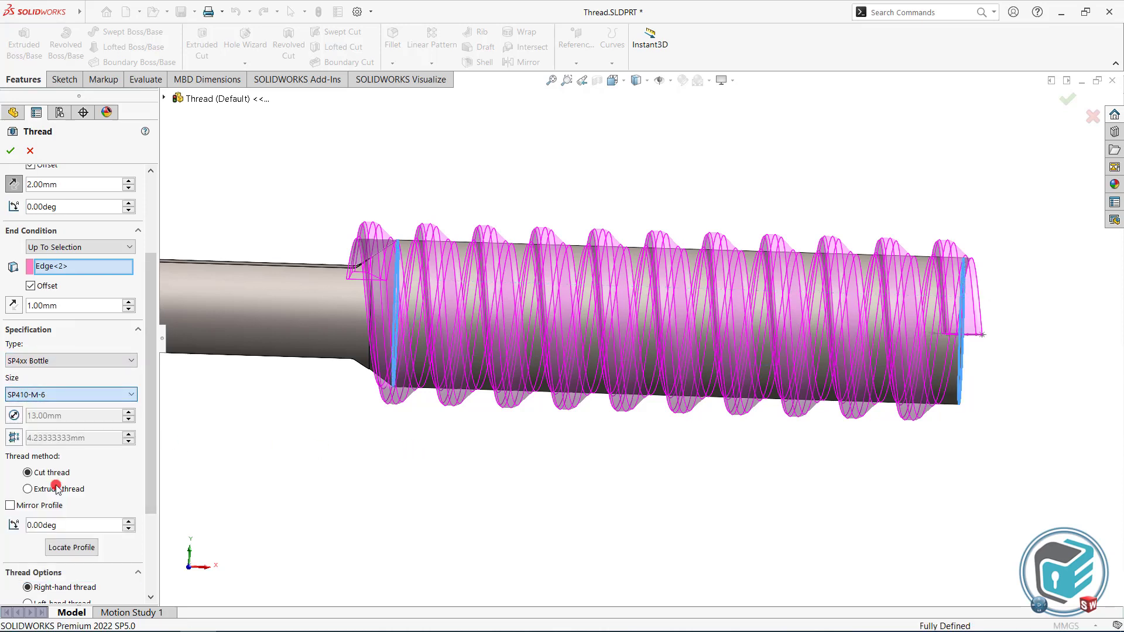
pyautogui.moveTo(397, 466); pyautogui.dragTo(711, 468, button='middle')
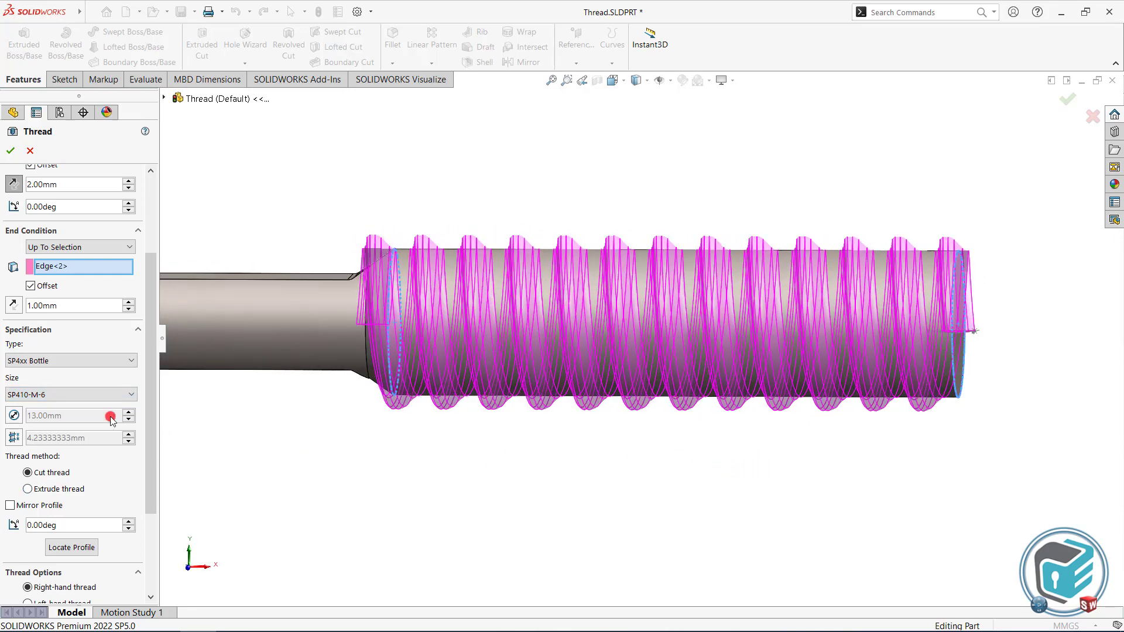
pyautogui.click(75, 395)
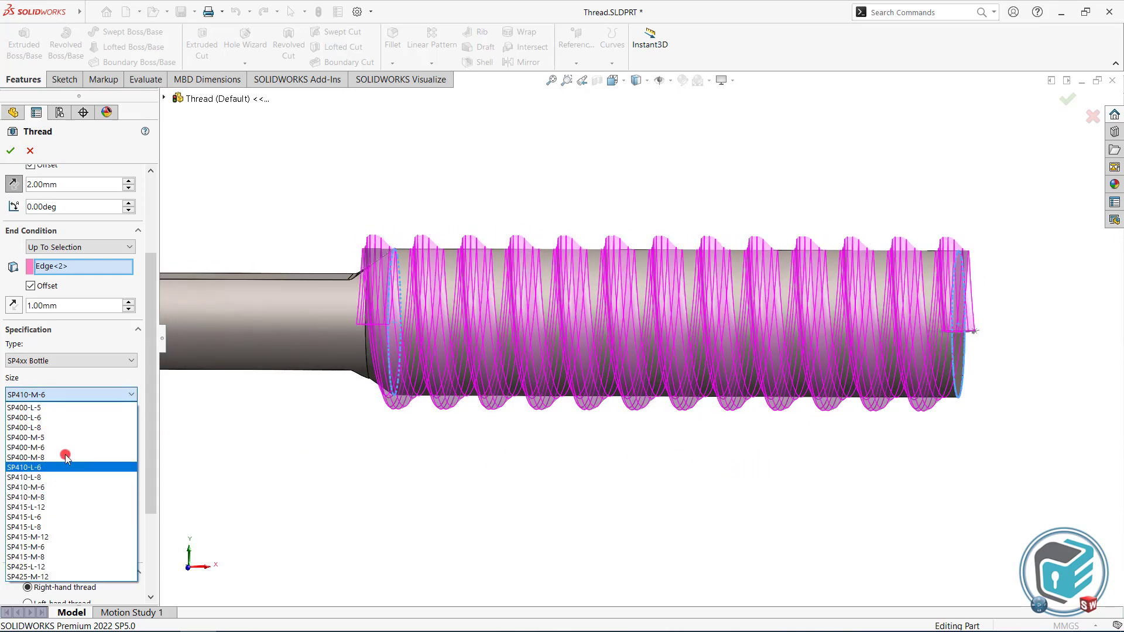
pyautogui.click(59, 427)
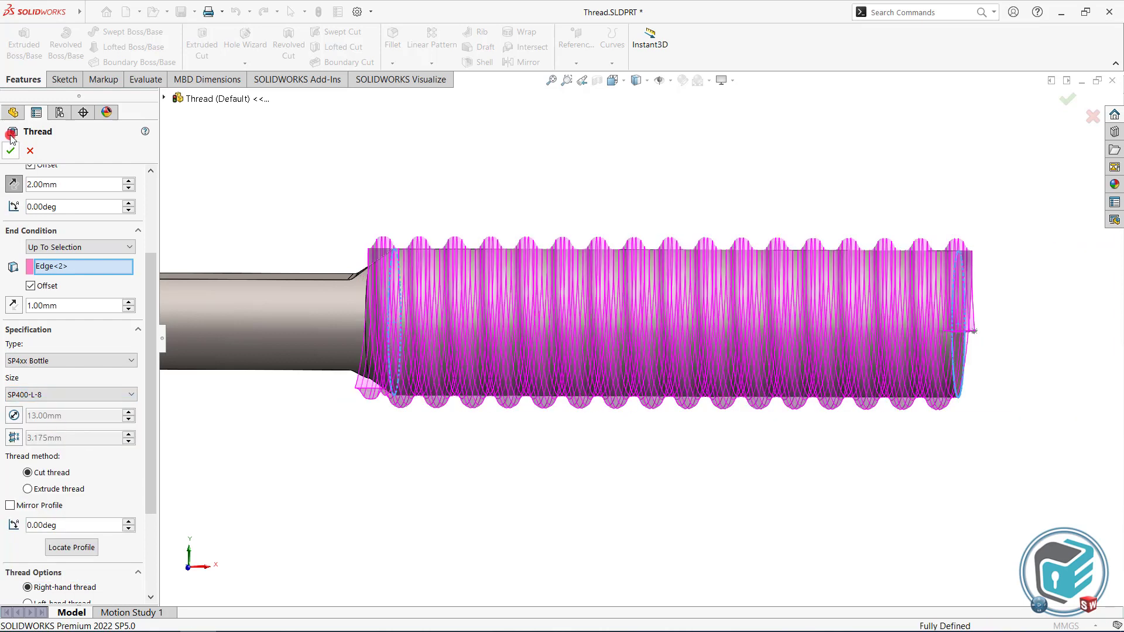
# Step: Switch the SP400-L-8 bottle thread from cut to extruded and create Thread2
pyautogui.click(11, 151)
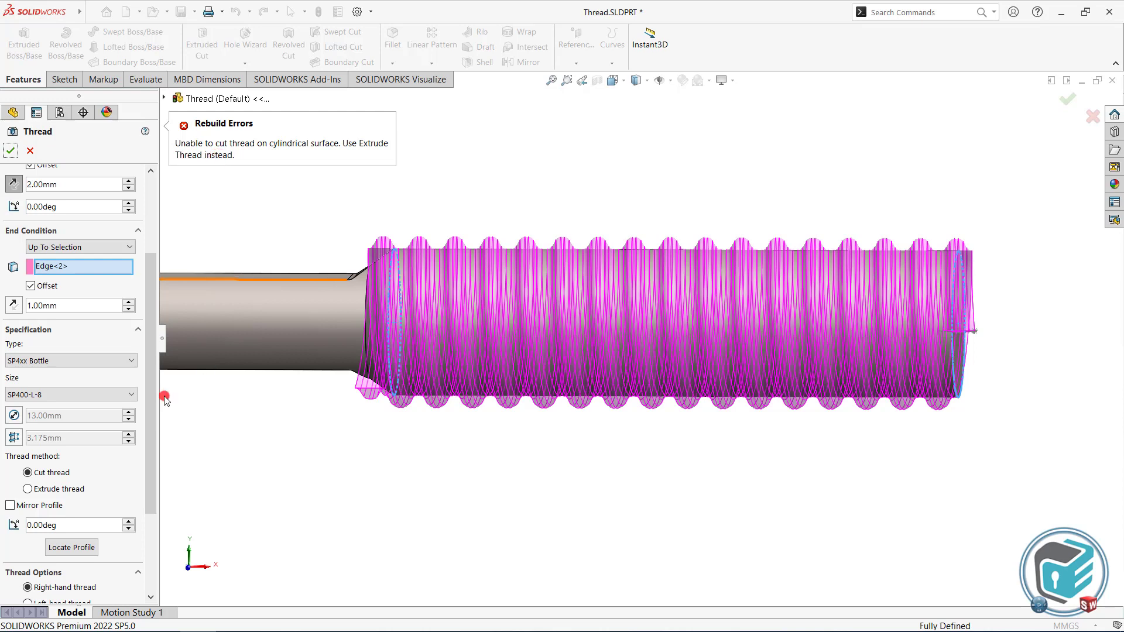
pyautogui.click(33, 490)
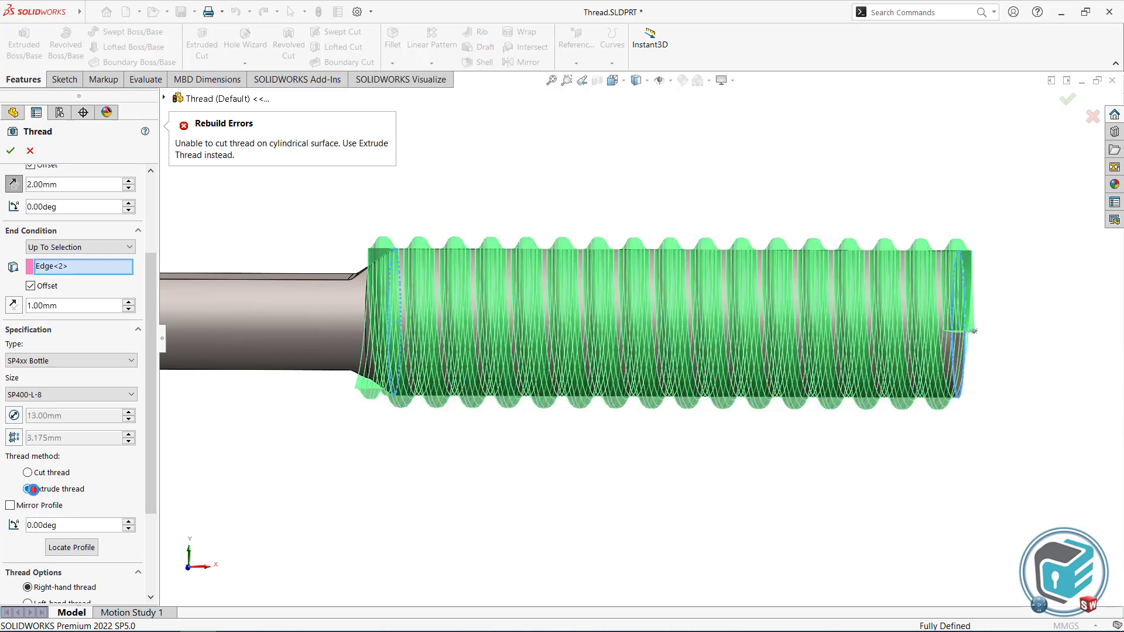
pyautogui.click(12, 152)
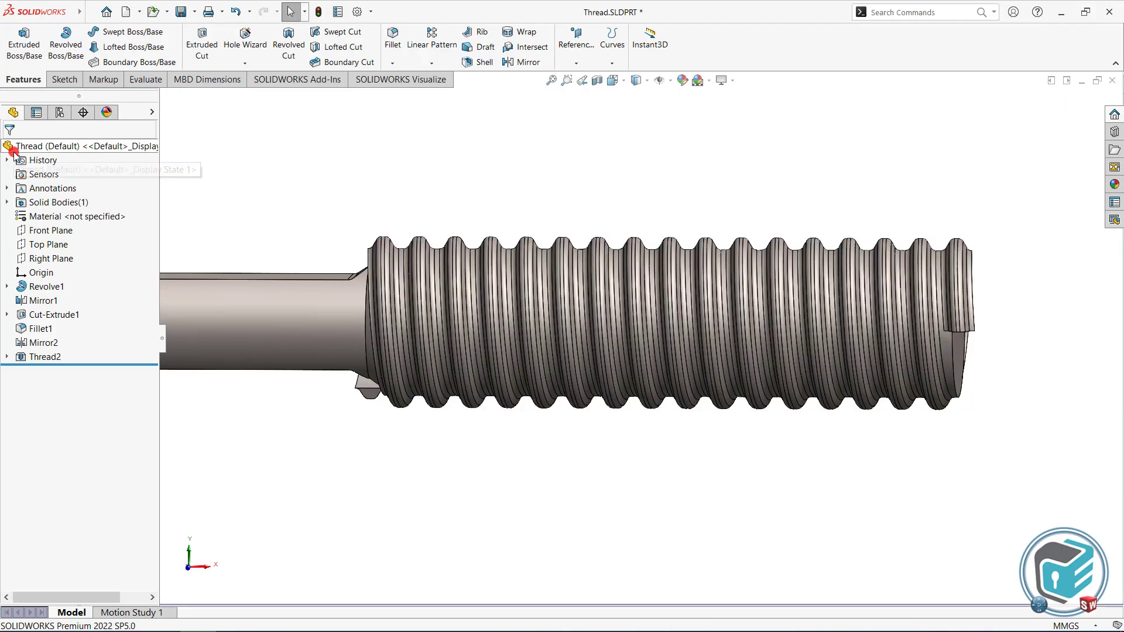
# Step: Restore the saved View1 orientation and reopen Thread2 for editing
pyautogui.moveTo(485, 220)
pyautogui.mouseDown(button='middle')
pyautogui.moveTo(514, 358)
pyautogui.moveTo(704, 457)
pyautogui.moveTo(732, 458)
pyautogui.moveTo(665, 454)
pyautogui.moveTo(632, 471)
pyautogui.mouseUp(button='middle')
pyautogui.press('space')
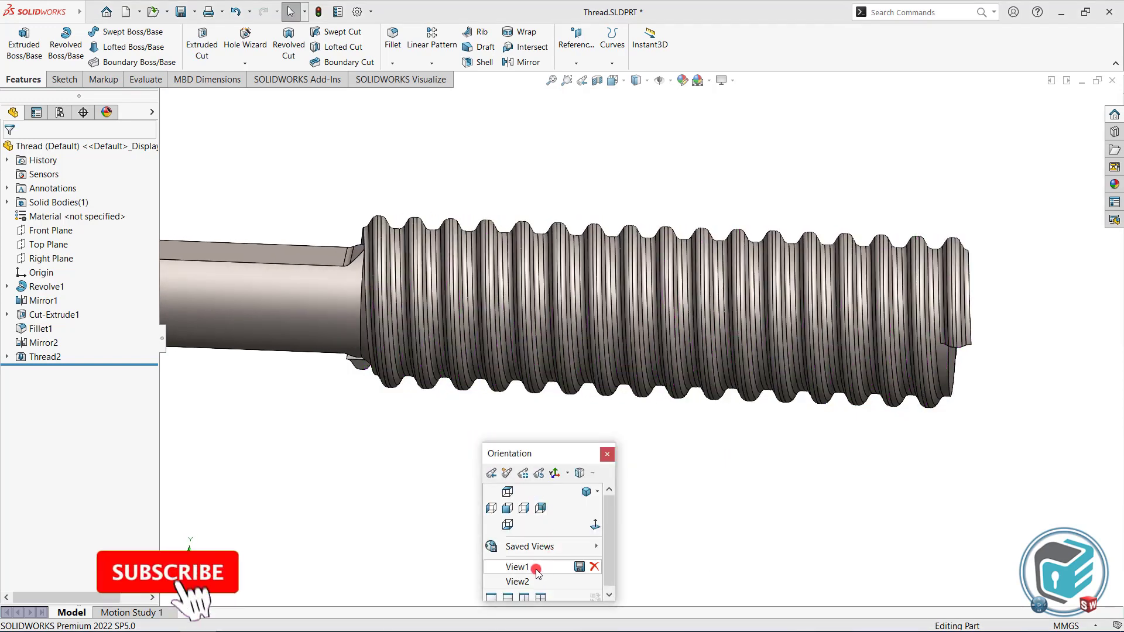
pyautogui.click(529, 568)
pyautogui.click(46, 357)
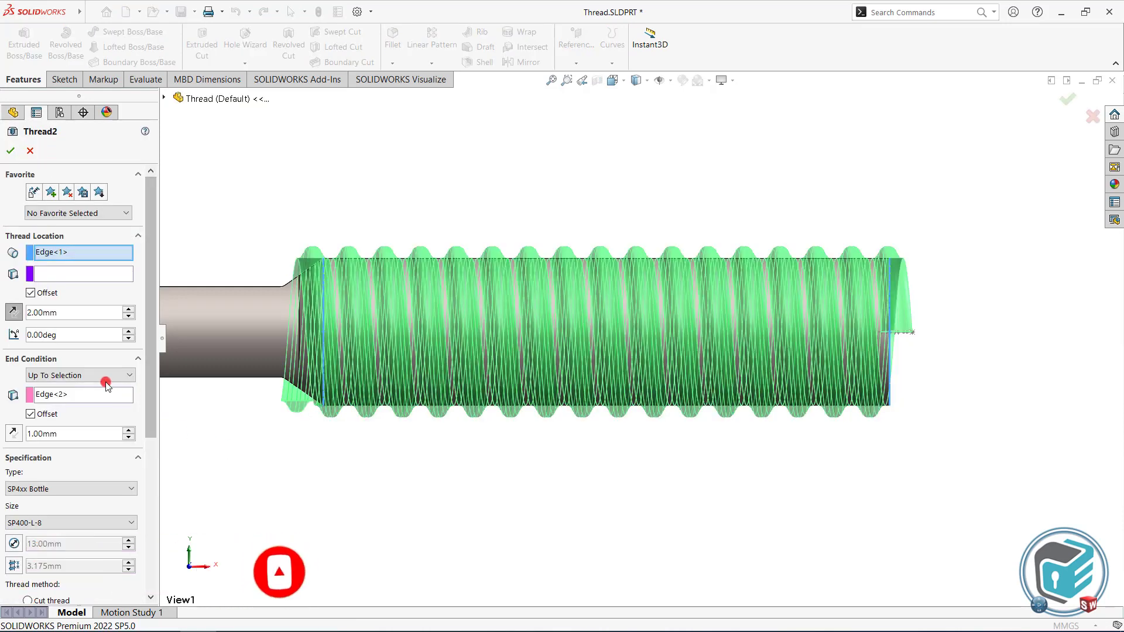
# Step: Set Thread2 to Metric Die M10x1.0 with the pitch overridden to 2.00 mm
pyautogui.moveTo(153, 414); pyautogui.dragTo(155, 468)
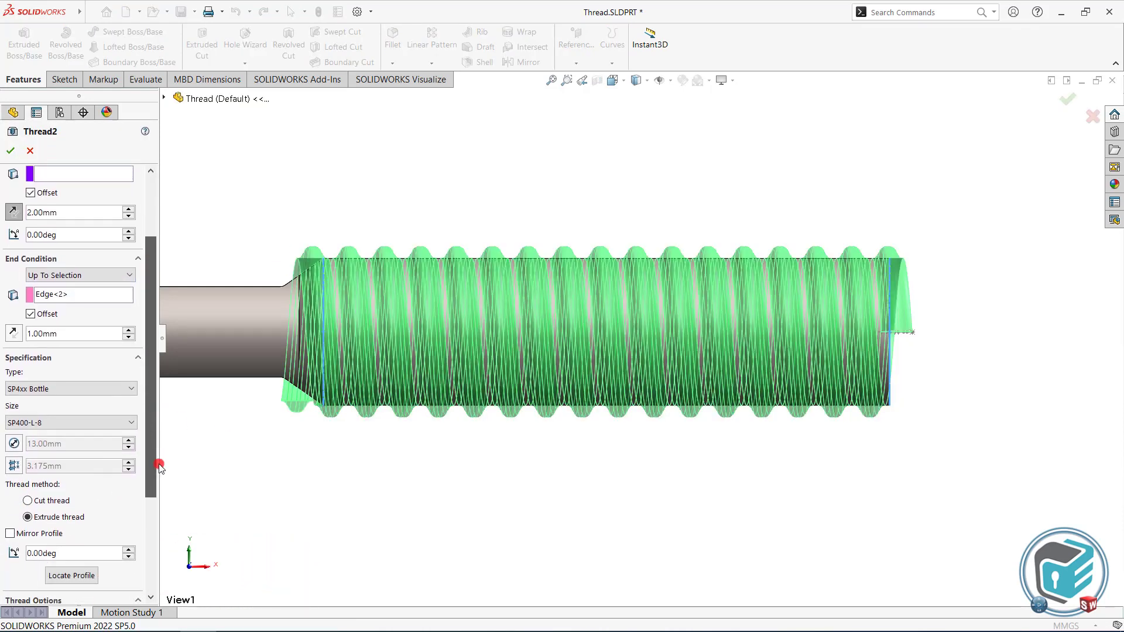
pyautogui.click(66, 389)
pyautogui.click(68, 420)
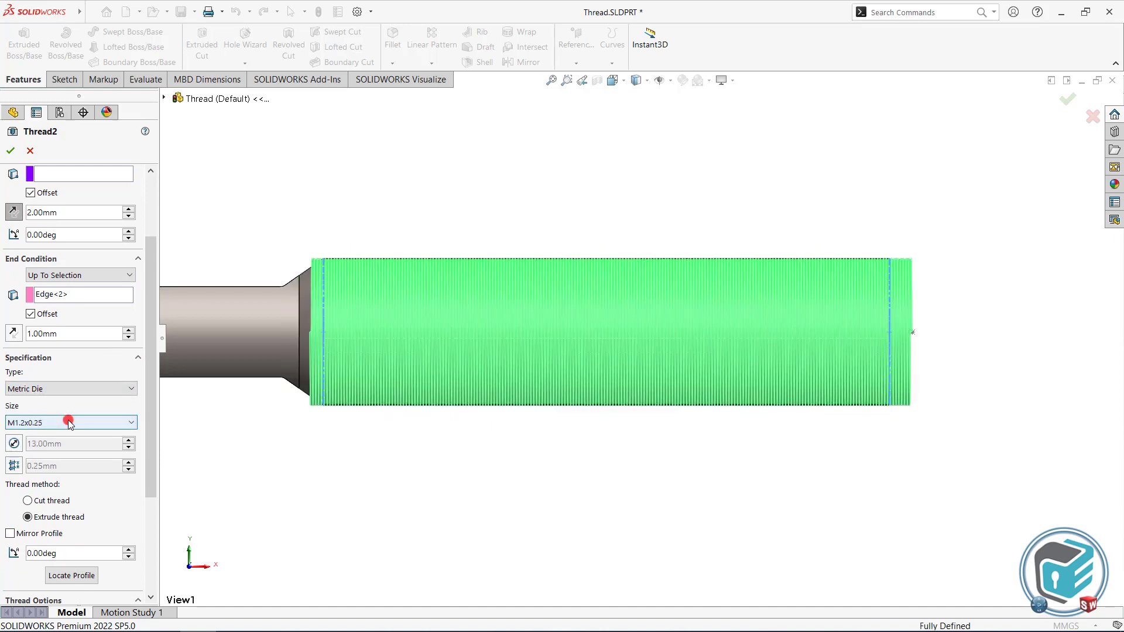
pyautogui.click(68, 422)
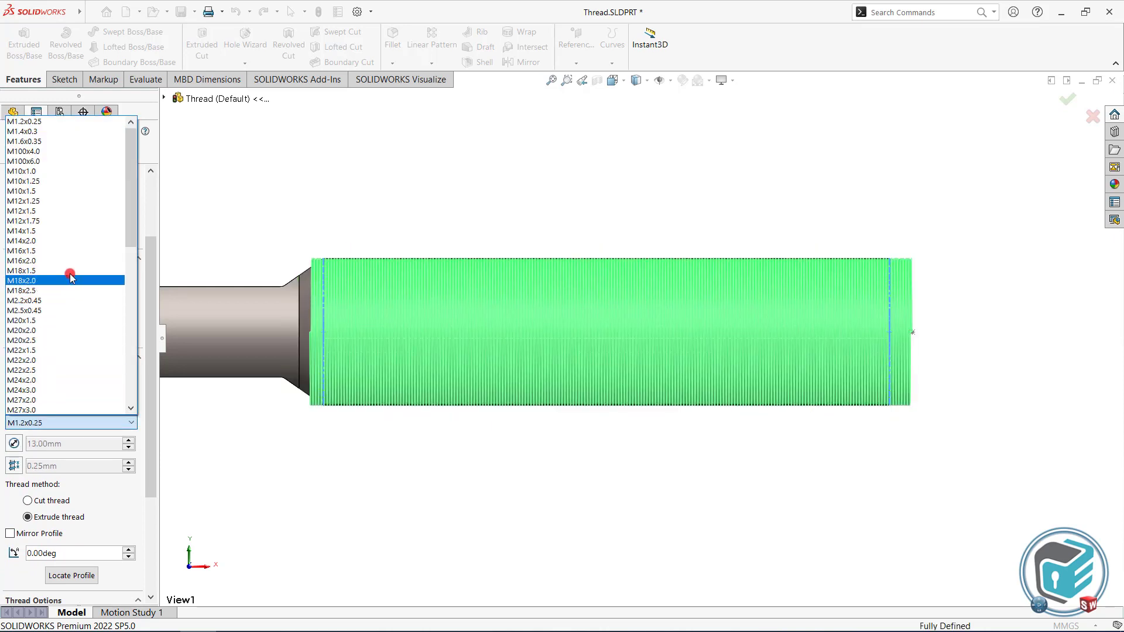
pyautogui.click(57, 171)
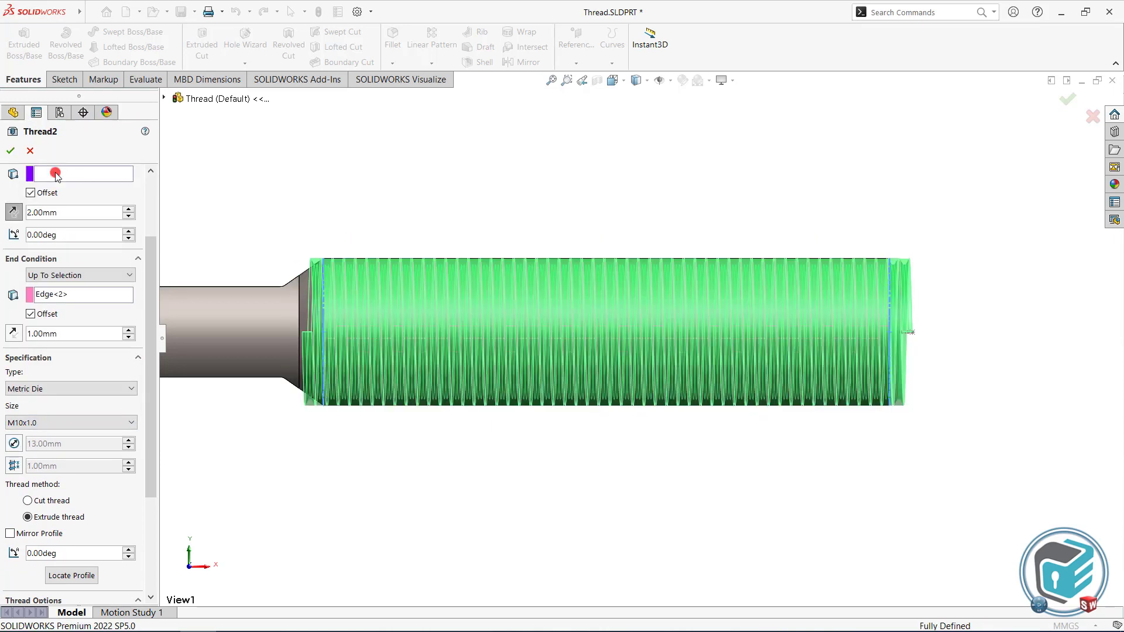
pyautogui.click(20, 466)
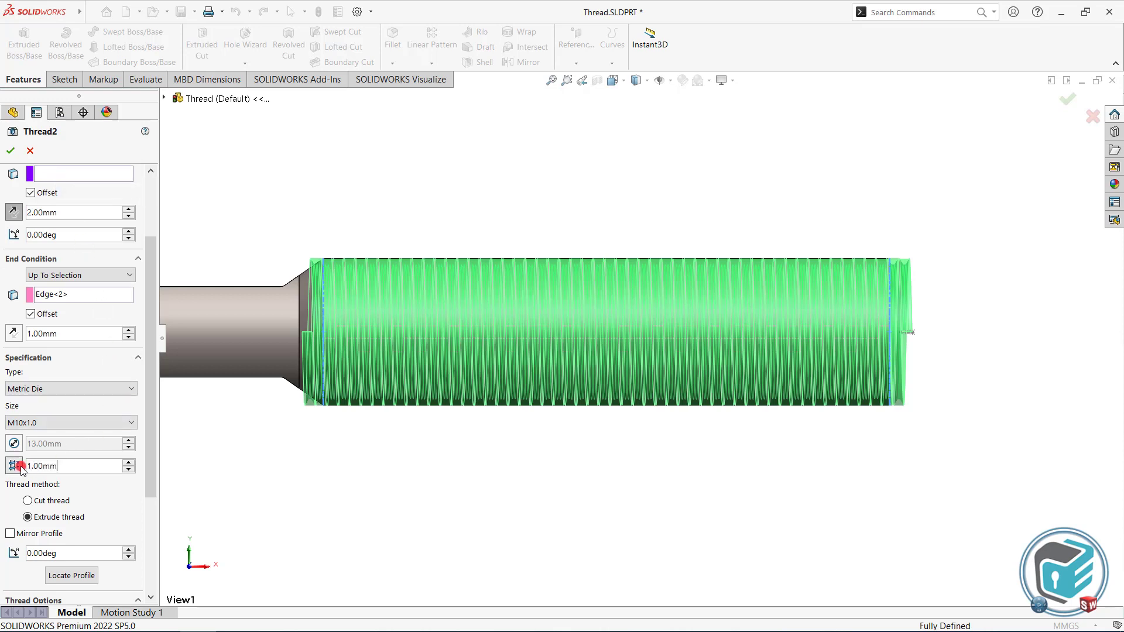
pyautogui.write('2')
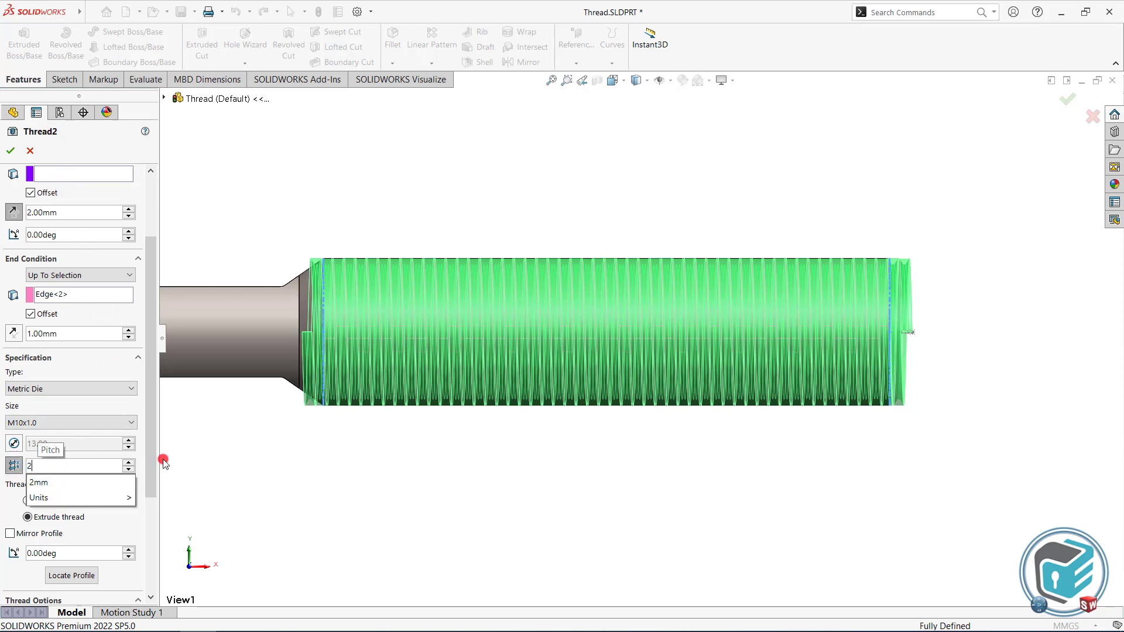
pyautogui.click(202, 452)
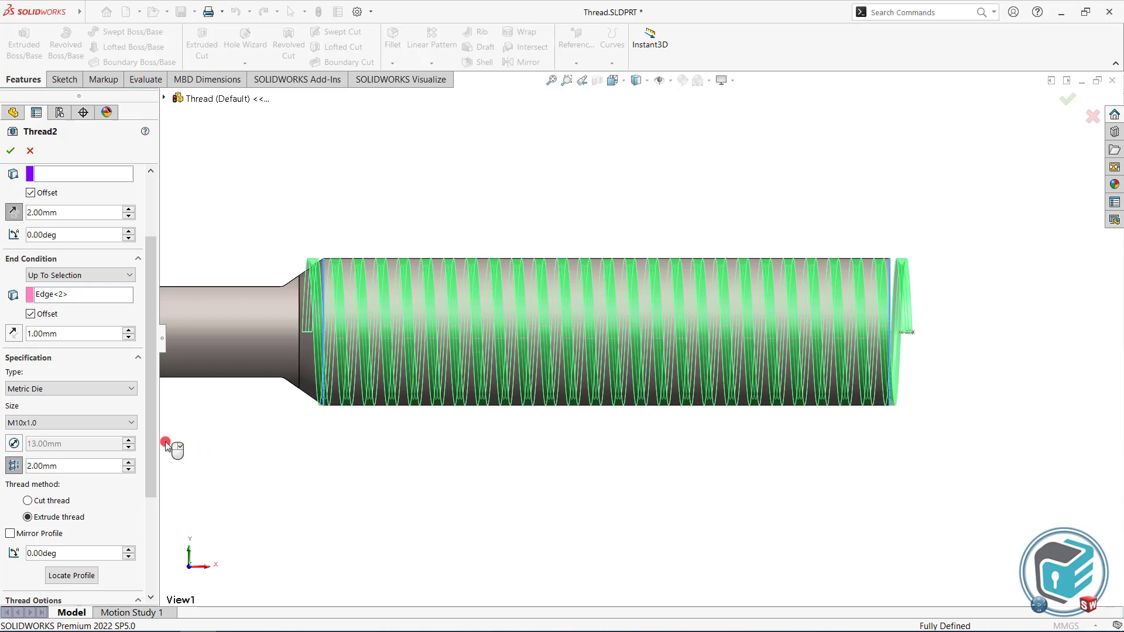
pyautogui.moveTo(153, 432); pyautogui.dragTo(153, 481)
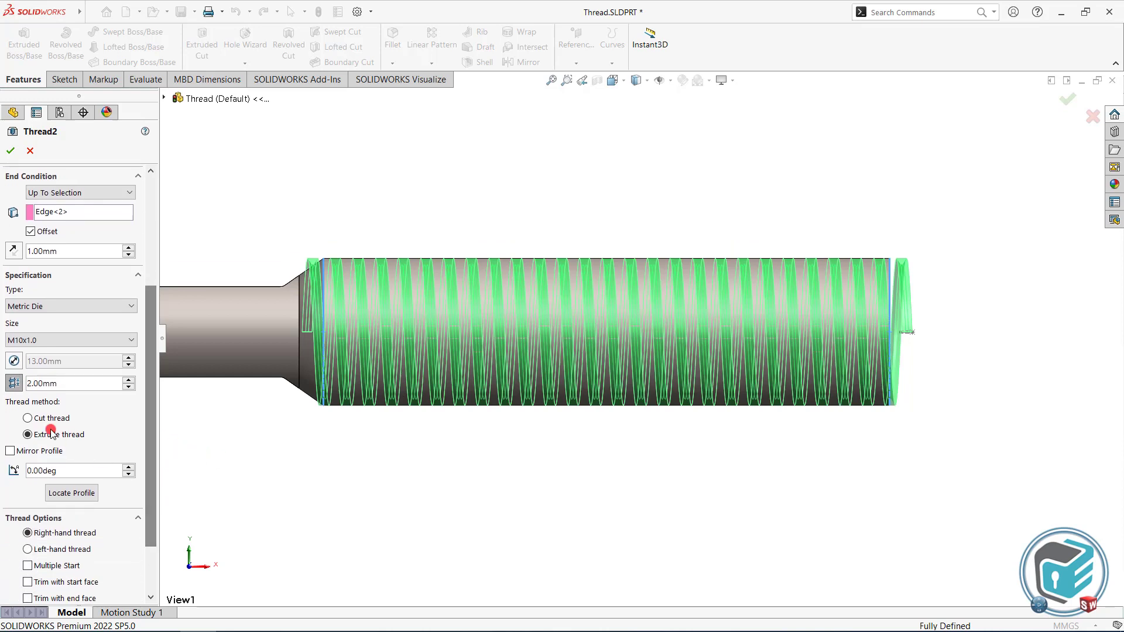
# Step: Change Thread2 to a cut thread and compare left-hand against right-hand
pyautogui.click(28, 418)
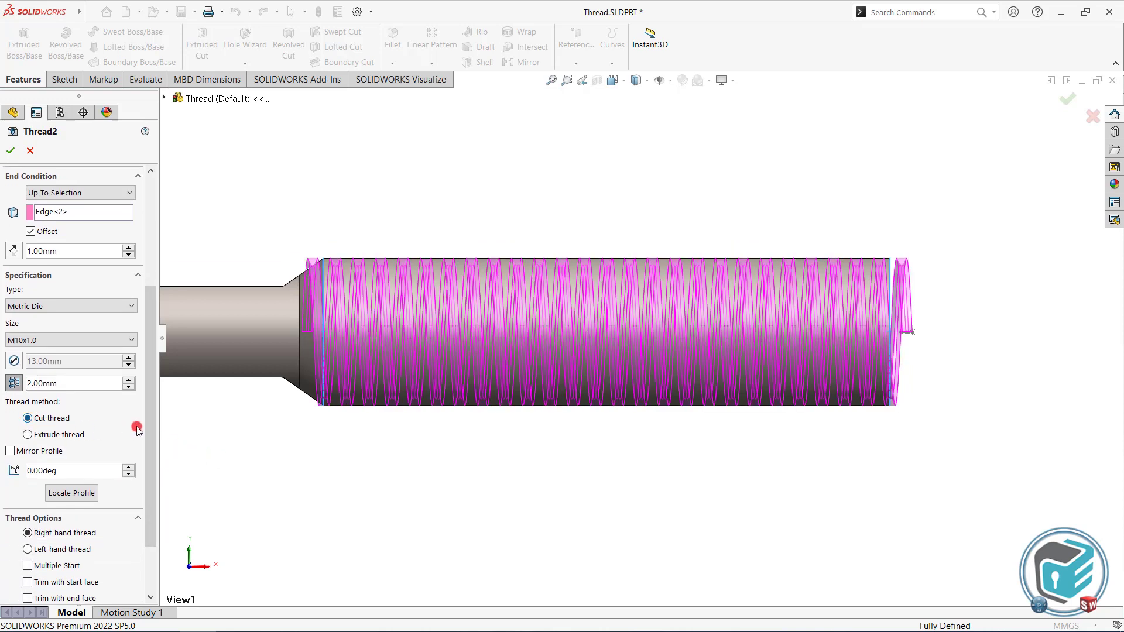
pyautogui.moveTo(150, 409); pyautogui.dragTo(150, 462)
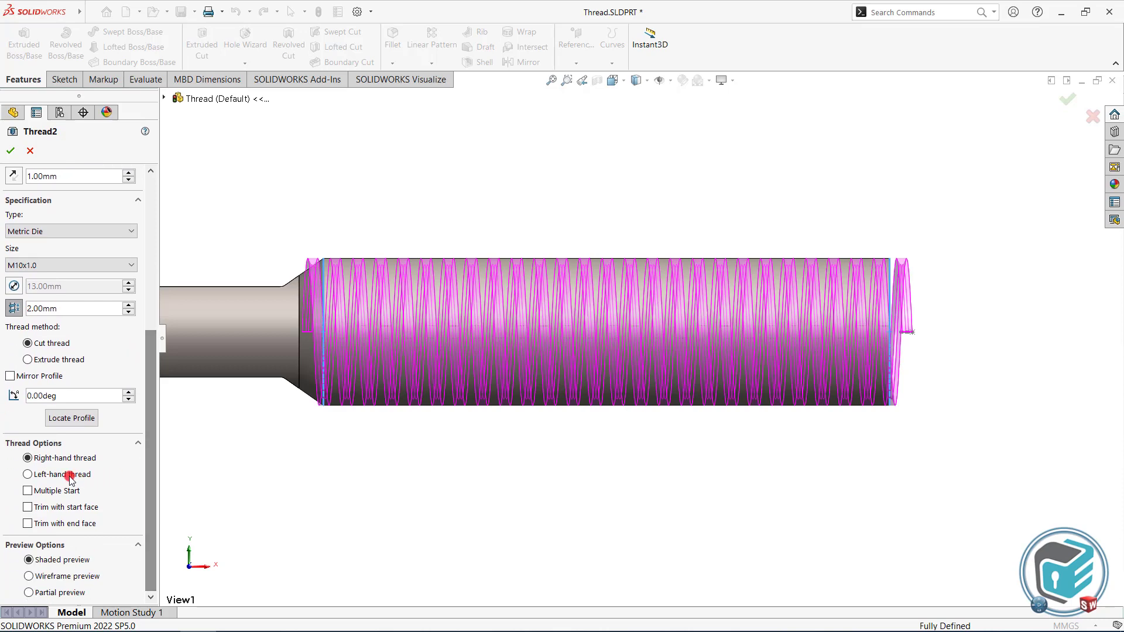
pyautogui.click(42, 474)
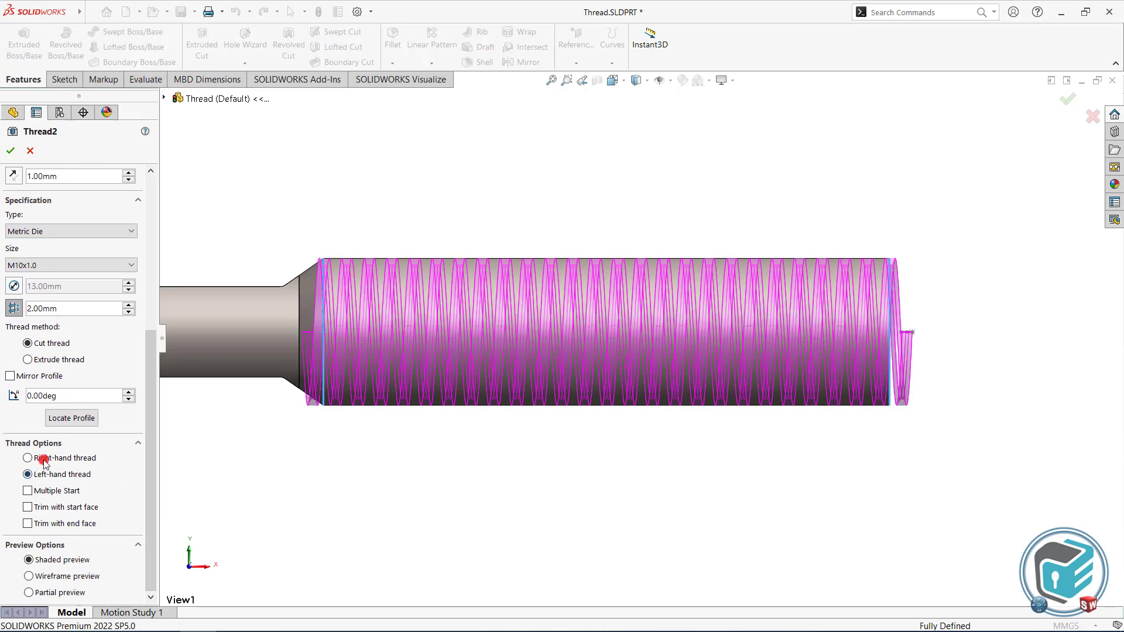
pyautogui.click(44, 459)
pyautogui.moveTo(711, 439)
pyautogui.mouseDown(button='middle')
pyautogui.moveTo(685, 447)
pyautogui.moveTo(673, 467)
pyautogui.moveTo(816, 436)
pyautogui.moveTo(880, 355)
pyautogui.moveTo(763, 261)
pyautogui.moveTo(809, 350)
pyautogui.mouseUp(button='middle')
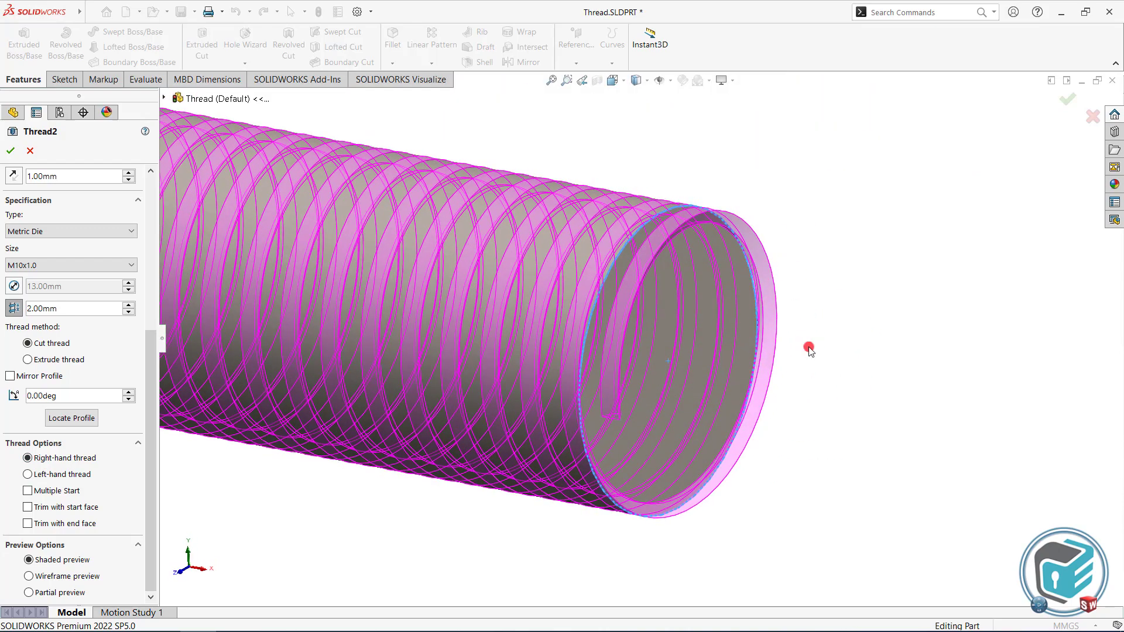
# Step: Settle on a right-hand thread and enable Multiple Start
pyautogui.click(27, 475)
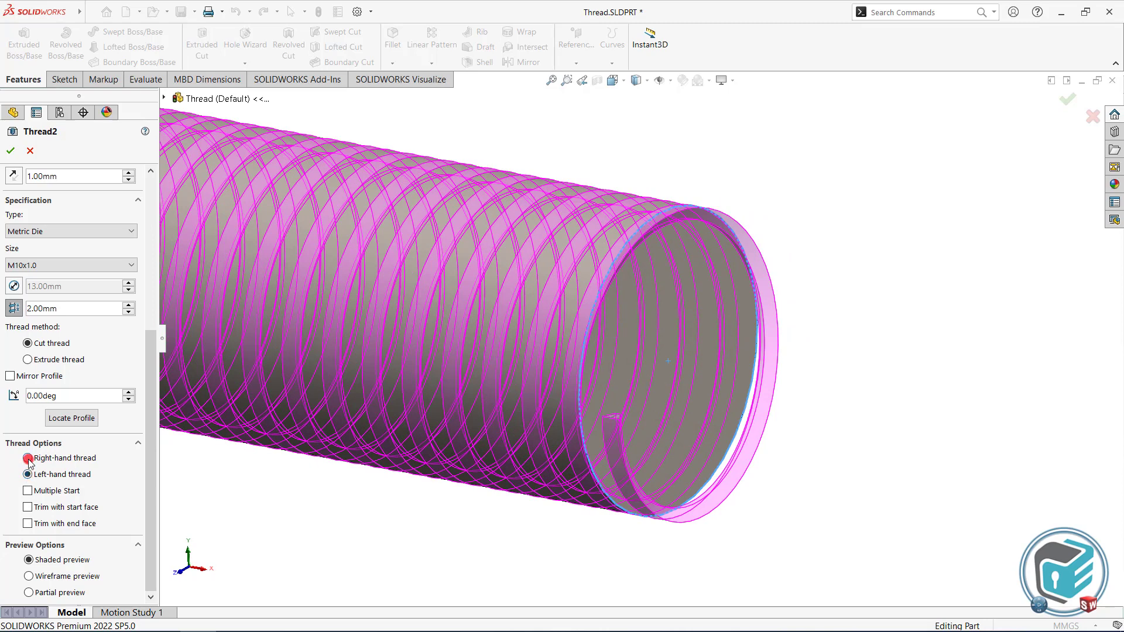
pyautogui.click(28, 459)
pyautogui.click(28, 475)
pyautogui.click(30, 458)
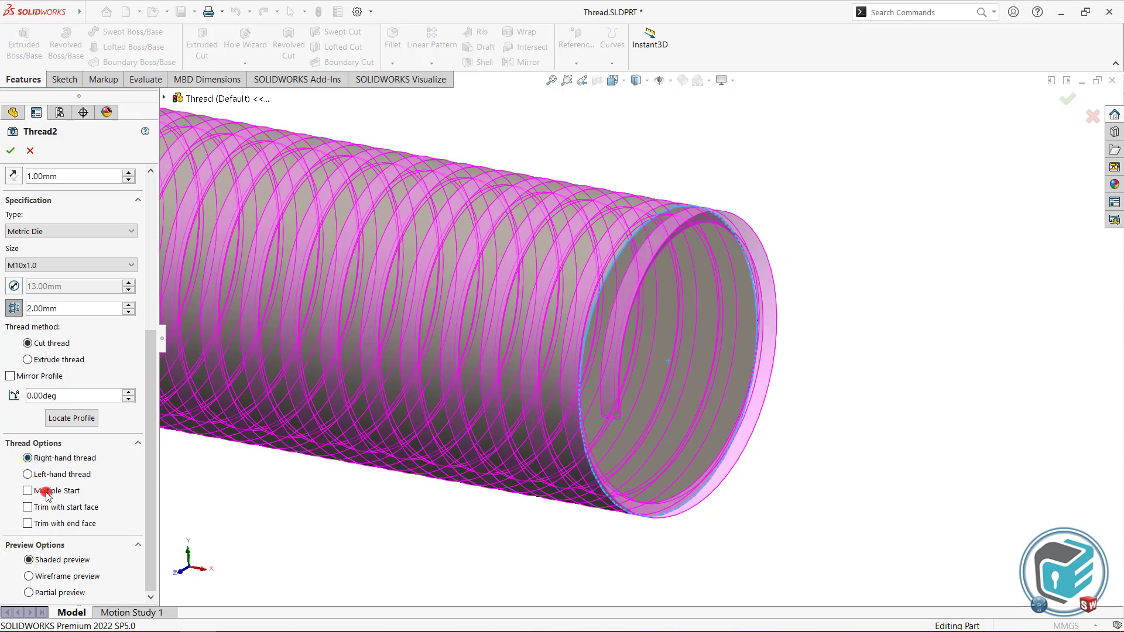
pyautogui.click(27, 491)
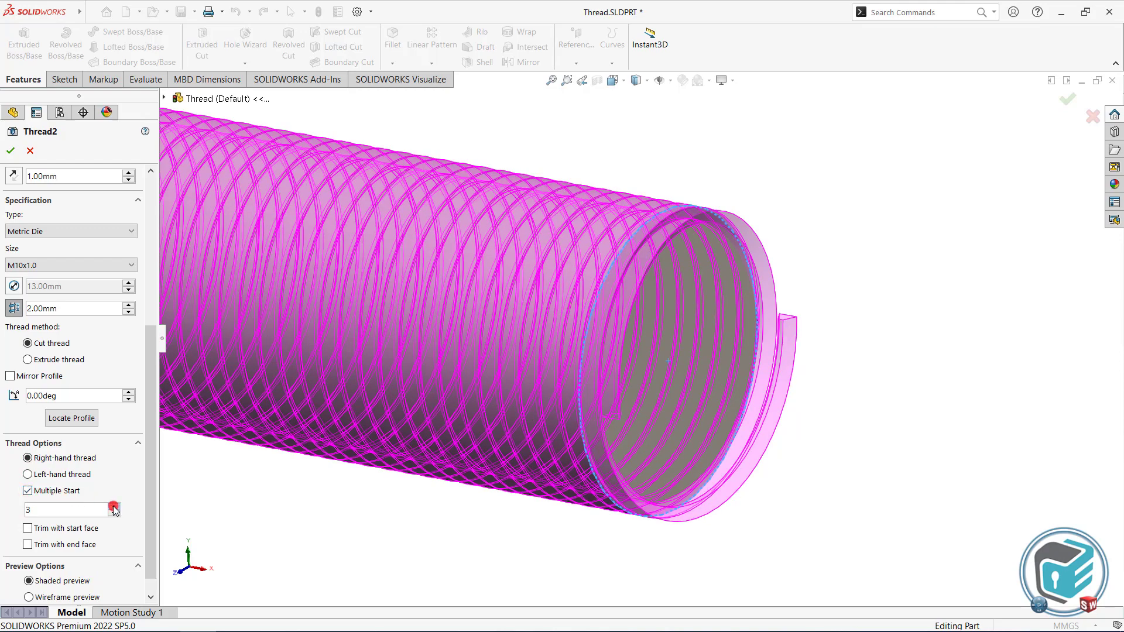
# Step: Try 4 thread starts, then turn Multiple Start off for a single-start thread
pyautogui.moveTo(708, 476)
pyautogui.mouseDown(button='middle')
pyautogui.moveTo(733, 486)
pyautogui.moveTo(714, 481)
pyautogui.mouseUp(button='middle')
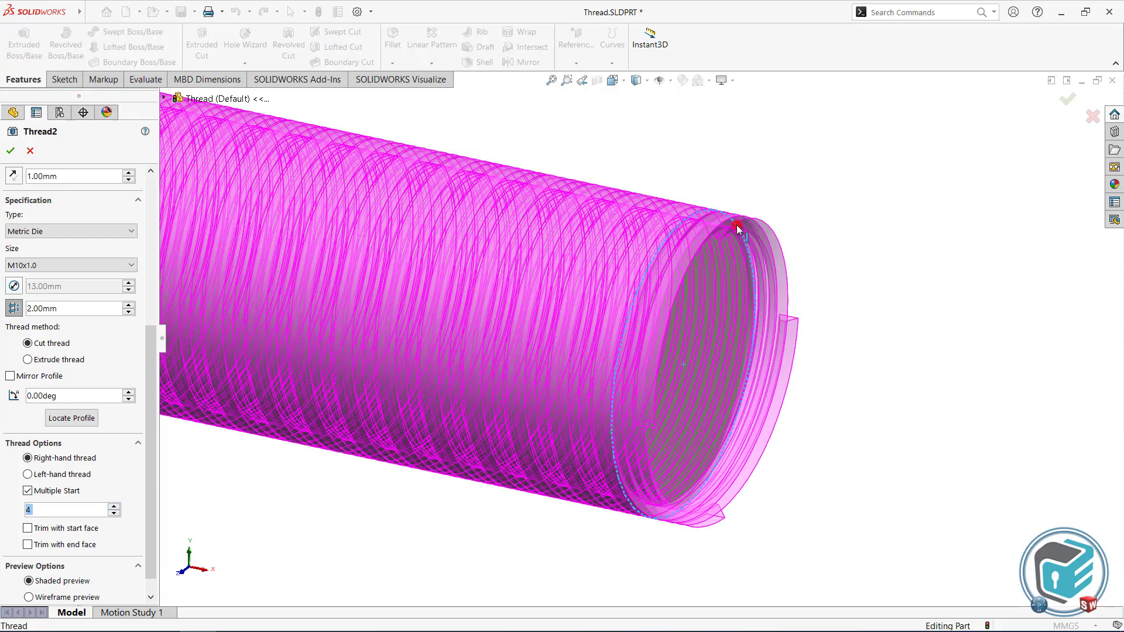
pyautogui.moveTo(713, 524)
pyautogui.mouseDown(button='middle')
pyautogui.moveTo(634, 369)
pyautogui.moveTo(689, 569)
pyautogui.mouseUp(button='middle')
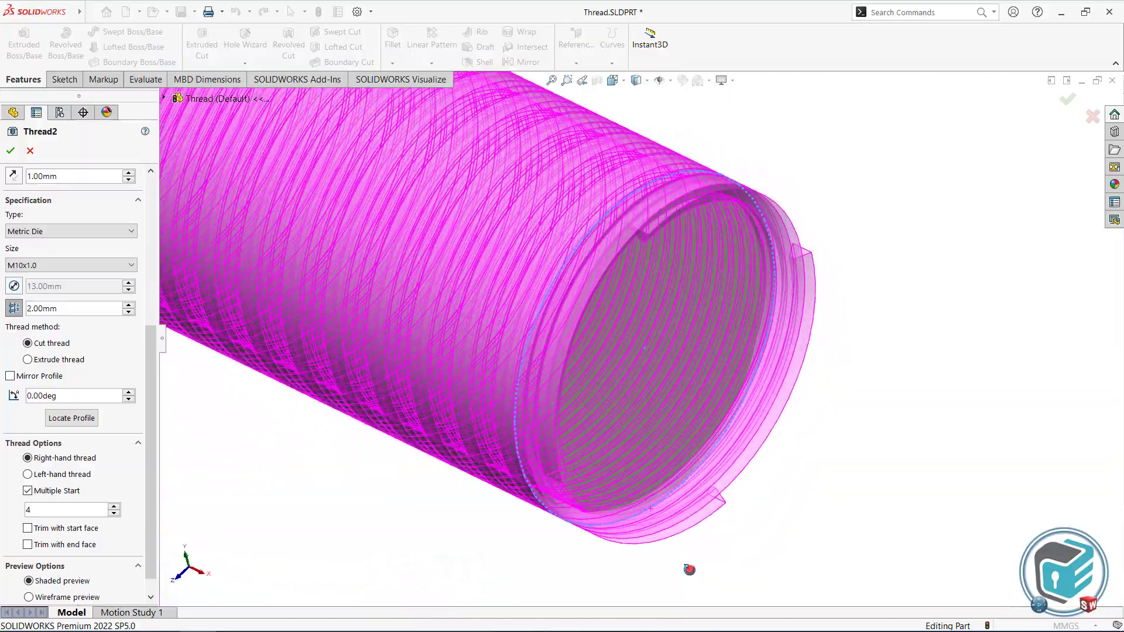
pyautogui.click(27, 491)
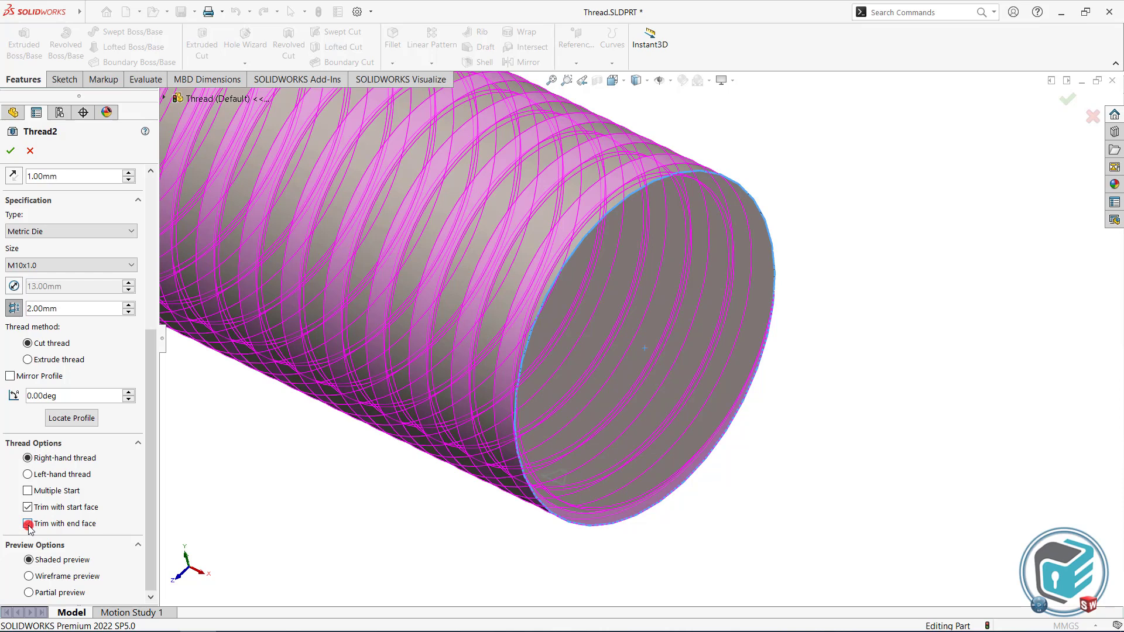
# Step: Trim Thread2 at the end face and compare partial and shaded preview modes
pyautogui.click(39, 576)
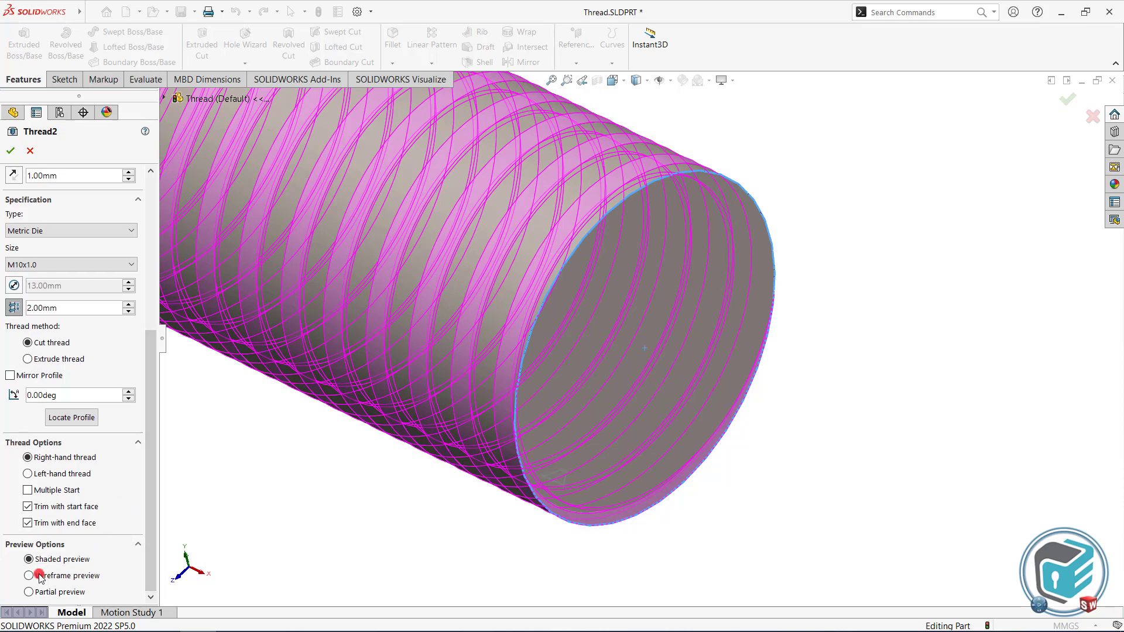
pyautogui.click(150, 533)
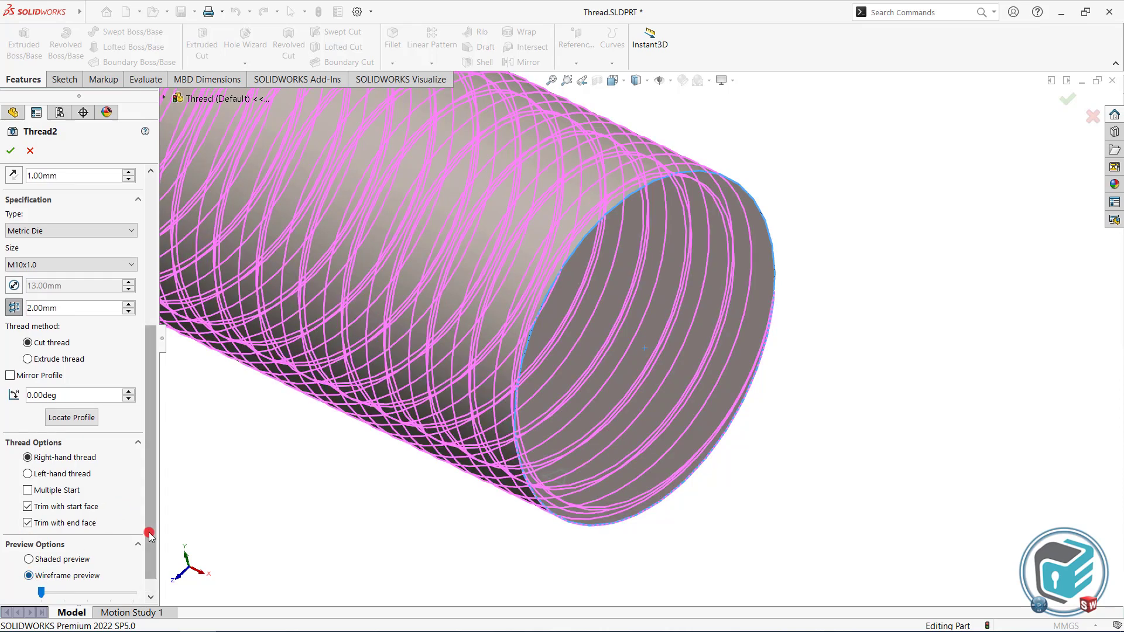
pyautogui.moveTo(150, 537); pyautogui.dragTo(151, 556)
pyautogui.moveTo(41, 572); pyautogui.dragTo(112, 574)
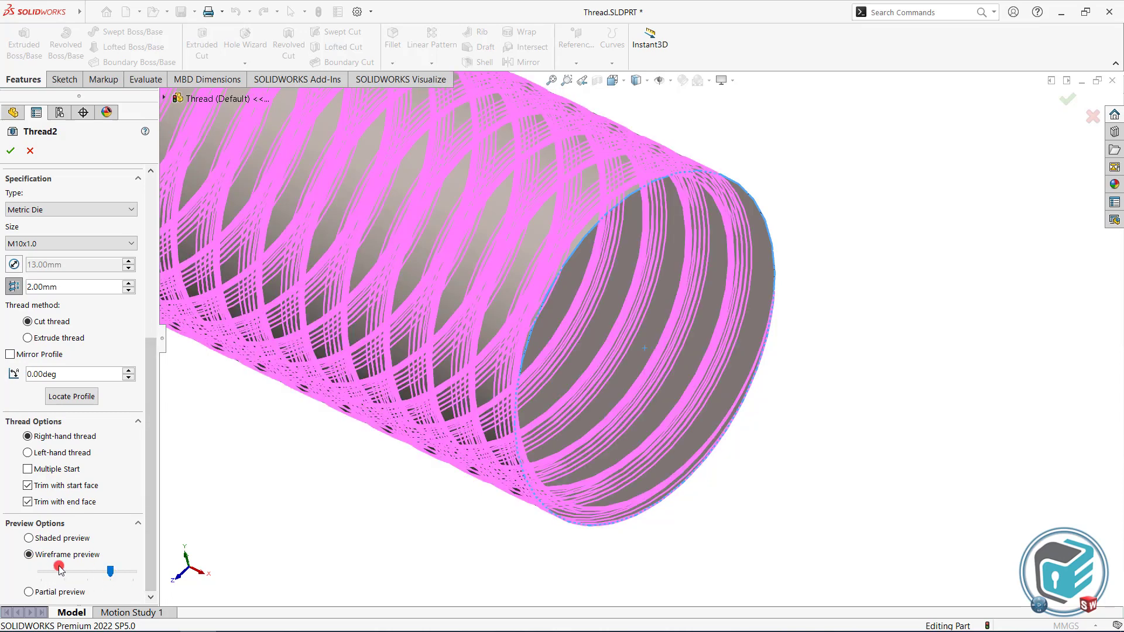
pyautogui.click(30, 591)
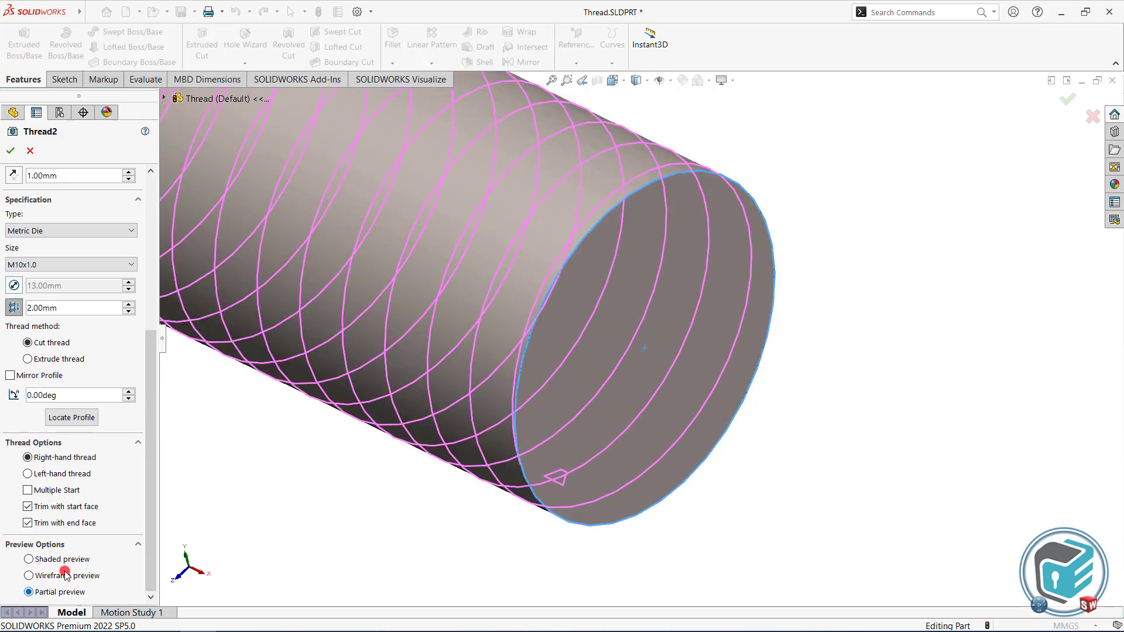
pyautogui.click(89, 558)
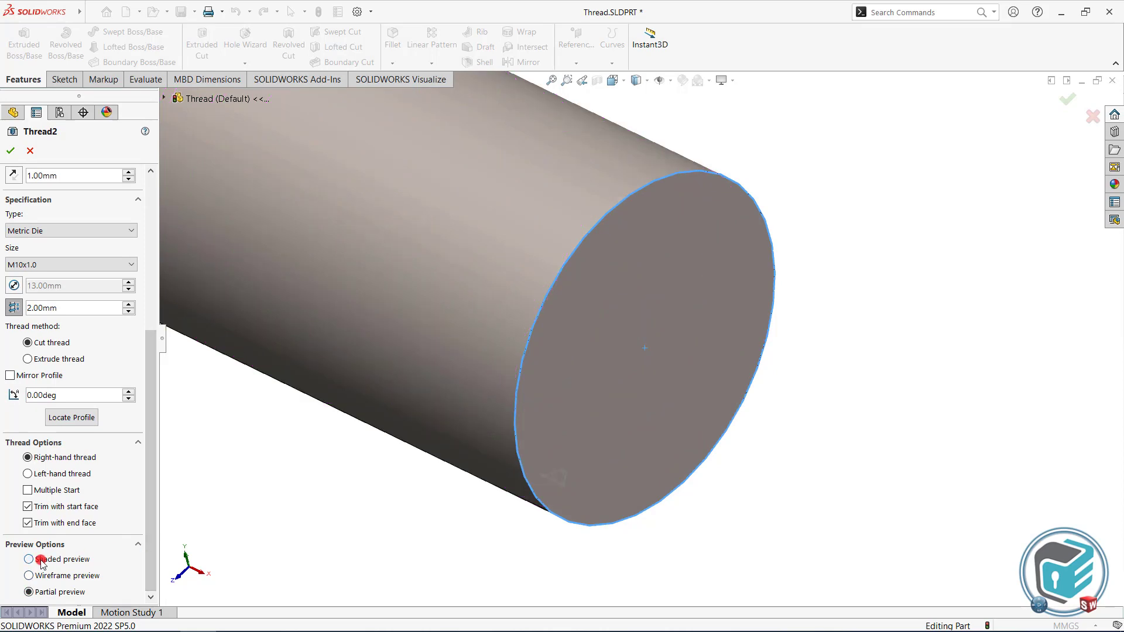
# Step: Accept Thread2 to build the thread geometry on the shaft
pyautogui.moveTo(148, 508); pyautogui.dragTo(155, 354)
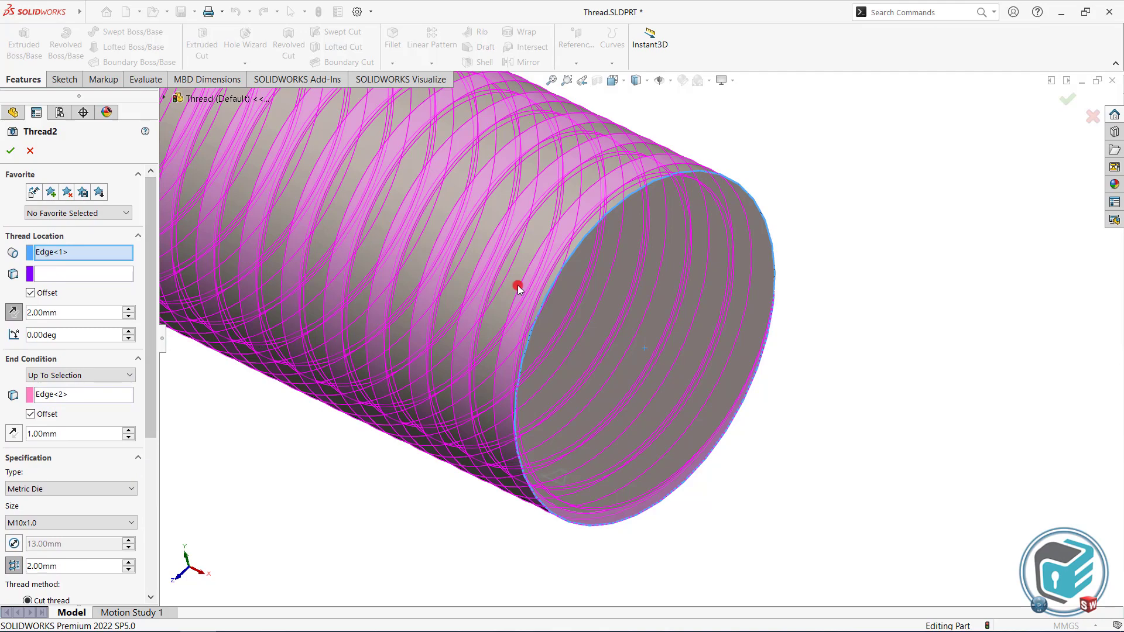
pyautogui.scroll(5, 517, 286)
pyautogui.scroll(-2, 492, 225)
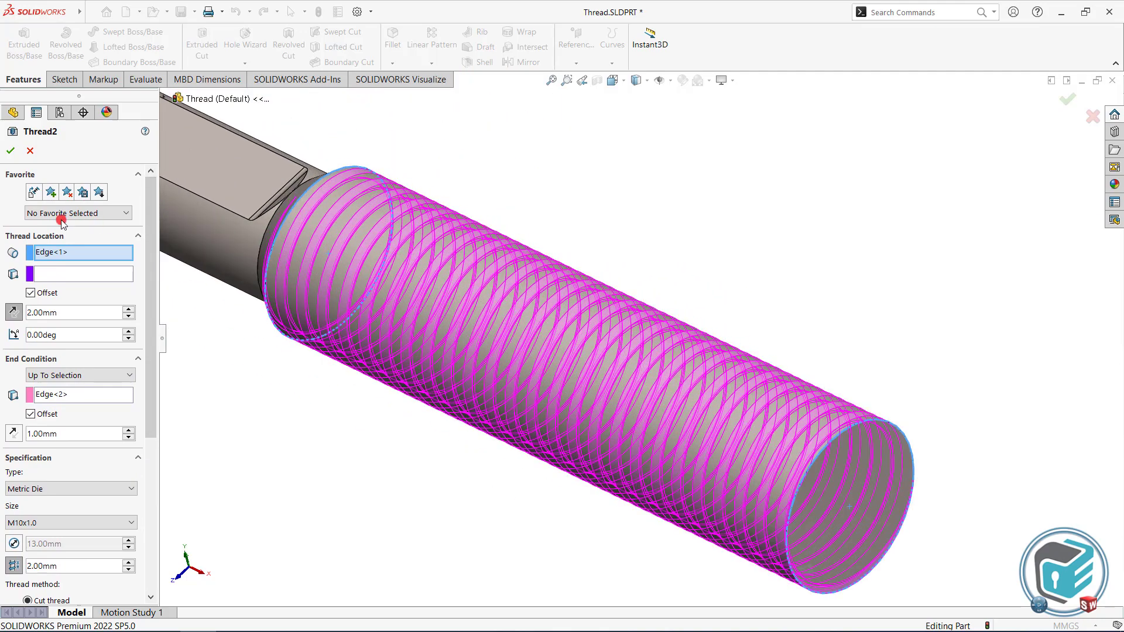
pyautogui.click(18, 152)
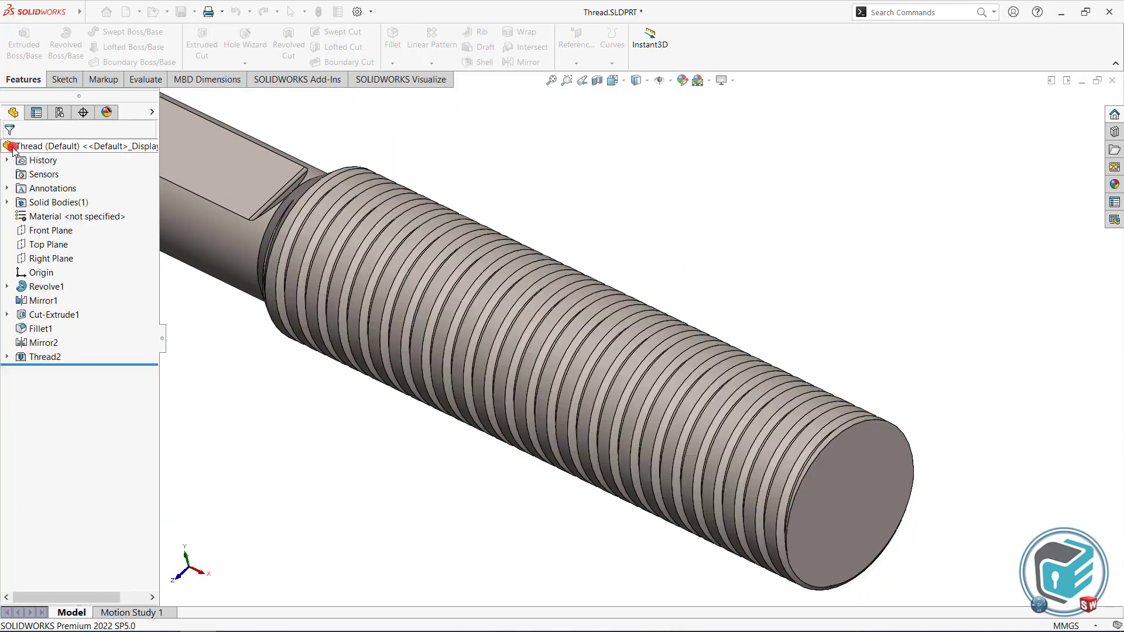
pyautogui.moveTo(586, 381)
pyautogui.mouseDown(button='middle')
pyautogui.moveTo(696, 433)
pyautogui.moveTo(683, 451)
pyautogui.moveTo(680, 432)
pyautogui.moveTo(640, 459)
pyautogui.moveTo(509, 386)
pyautogui.moveTo(522, 440)
pyautogui.mouseUp(button='middle')
# Step: Edit Thread2 to drop the pitch override, using the standard 1.00mm pitch
pyautogui.click(367, 470)
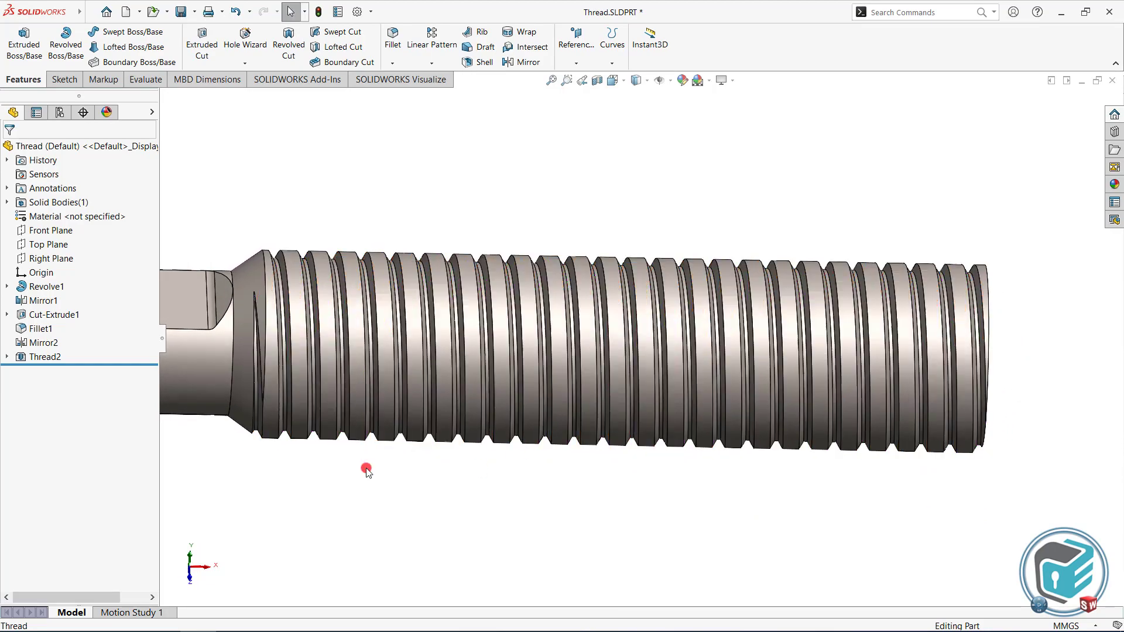
pyautogui.click(45, 356)
pyautogui.click(57, 327)
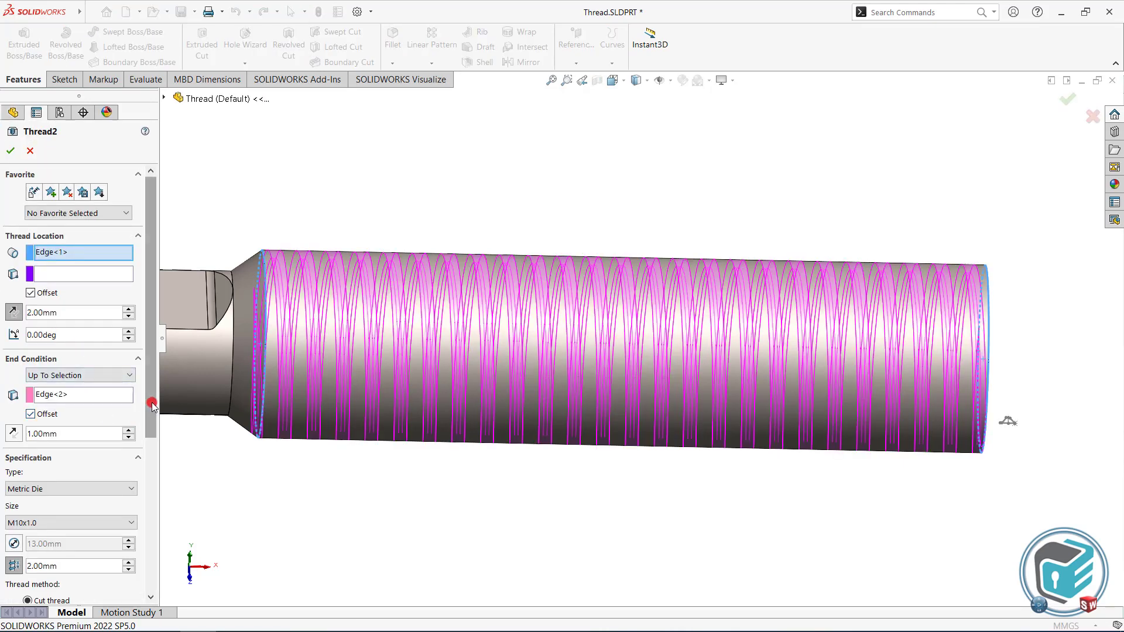
pyautogui.moveTo(151, 401); pyautogui.dragTo(146, 489)
pyautogui.click(13, 420)
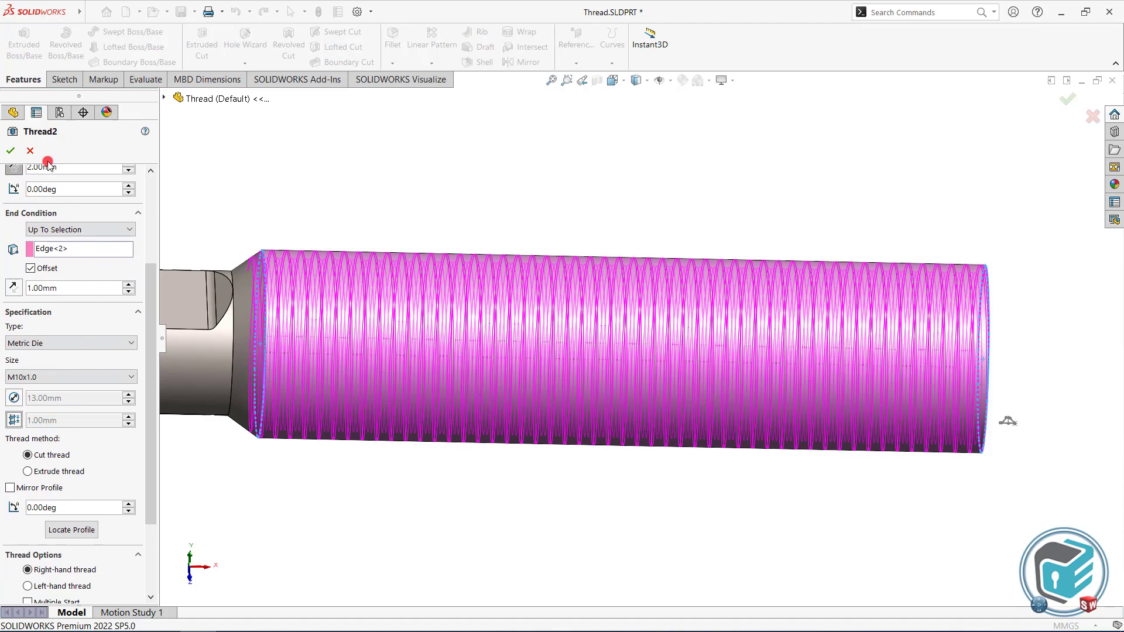
pyautogui.click(10, 152)
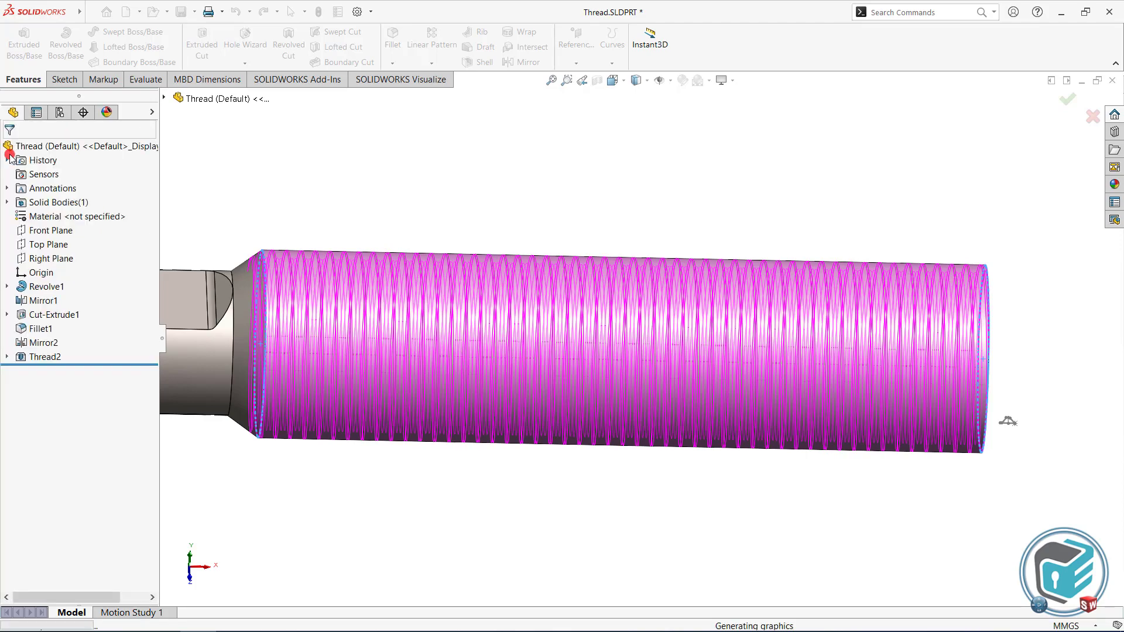
pyautogui.scroll(-2, 819, 328)
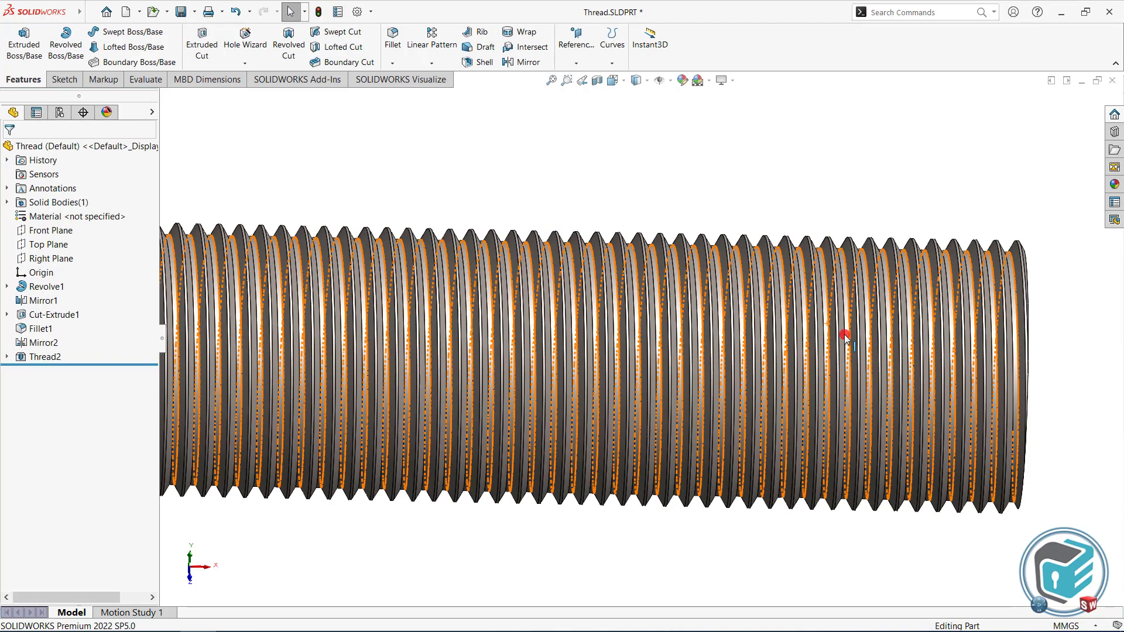
pyautogui.scroll(-2, 836, 354)
pyautogui.scroll(-2, 831, 384)
pyautogui.scroll(-2, 838, 397)
pyautogui.scroll(2, 838, 396)
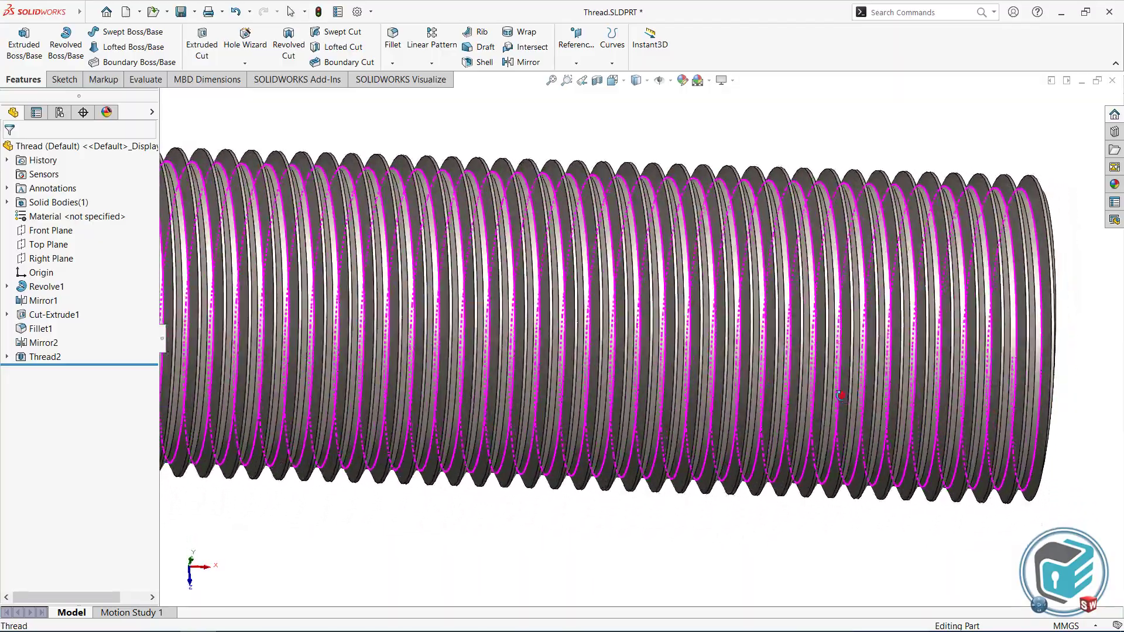
pyautogui.moveTo(838, 397); pyautogui.dragTo(805, 381, button='middle')
pyautogui.scroll(2, 568, 359)
pyautogui.scroll(2, 568, 358)
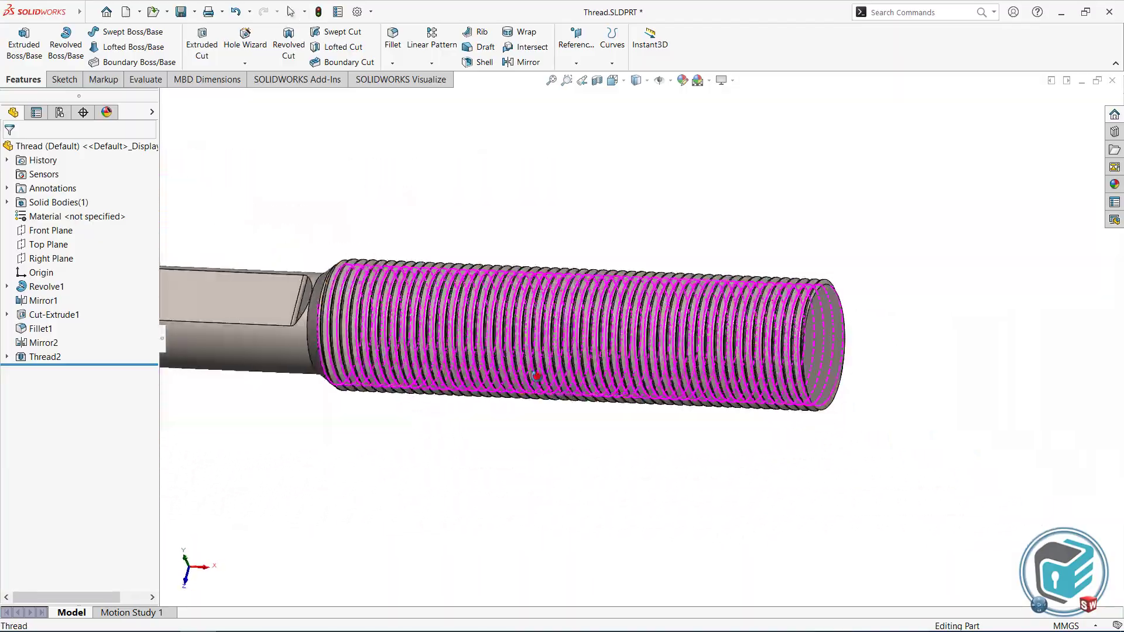
pyautogui.moveTo(568, 358)
pyautogui.mouseDown(button='middle')
pyautogui.moveTo(589, 423)
pyautogui.moveTo(562, 483)
pyautogui.mouseUp(button='middle')
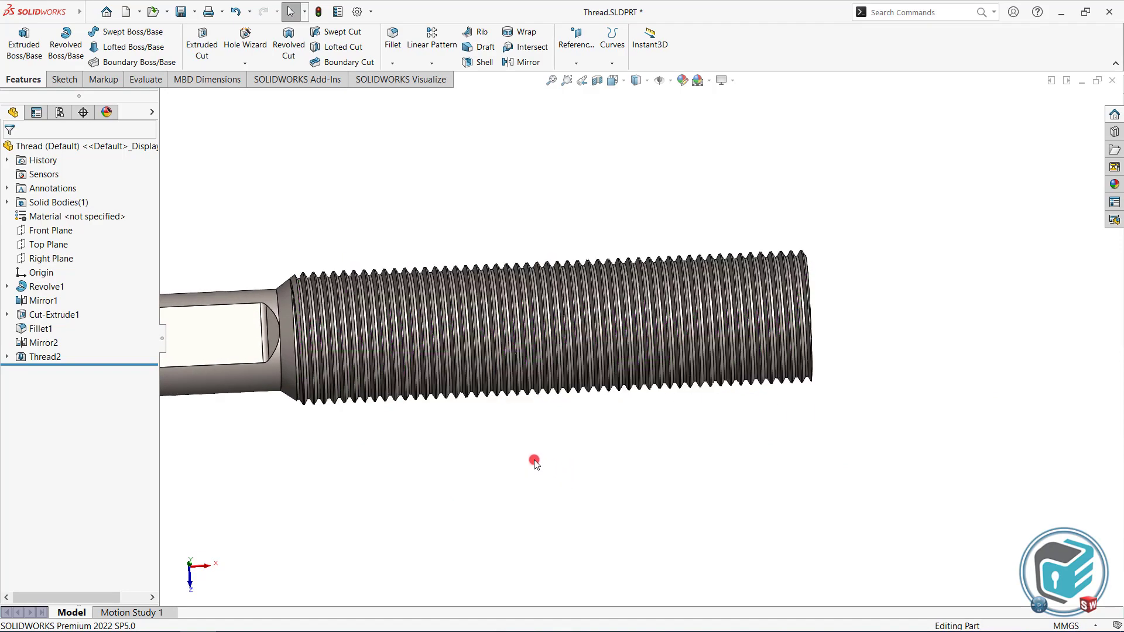
pyautogui.scroll(3, 534, 462)
pyautogui.moveTo(469, 452); pyautogui.dragTo(491, 354, button='middle')
pyautogui.scroll(-3, 491, 353)
pyautogui.scroll(-2, 494, 303)
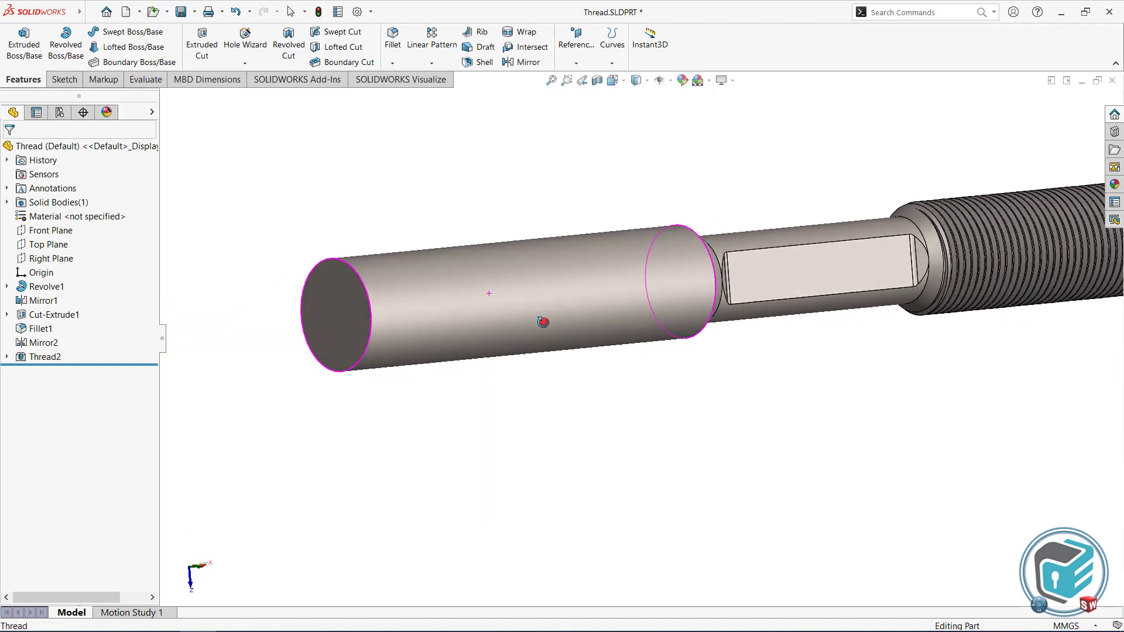
pyautogui.moveTo(543, 322)
pyautogui.mouseDown(button='middle')
pyautogui.moveTo(567, 316)
pyautogui.moveTo(482, 283)
pyautogui.mouseUp(button='middle')
pyautogui.scroll(-2, 556, 331)
pyautogui.scroll(-2, 566, 360)
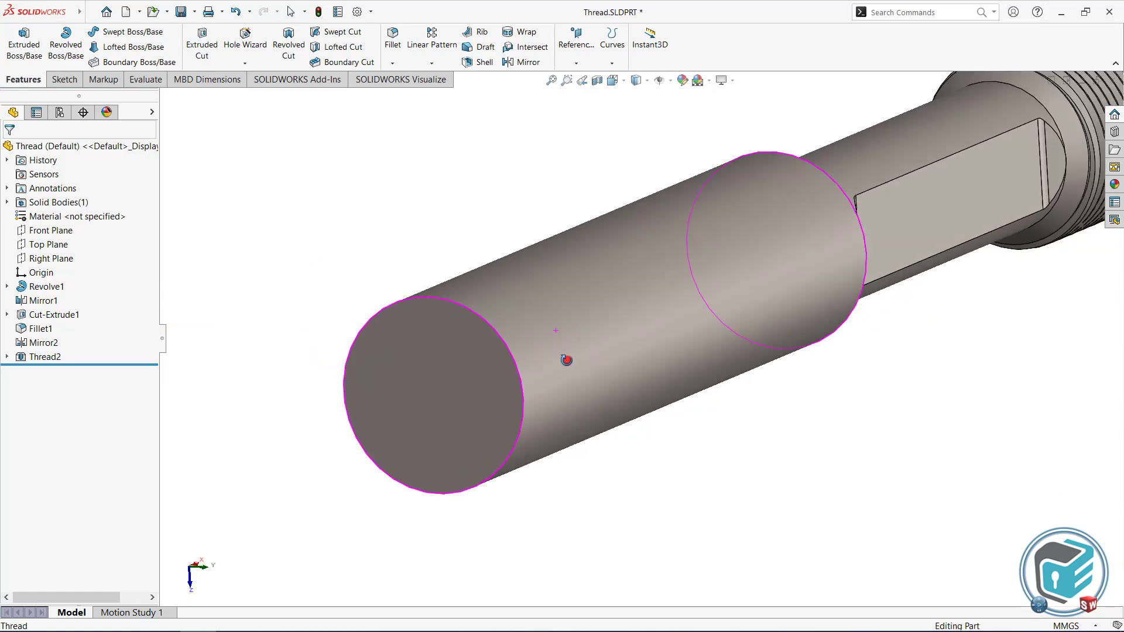
pyautogui.press('Escape')
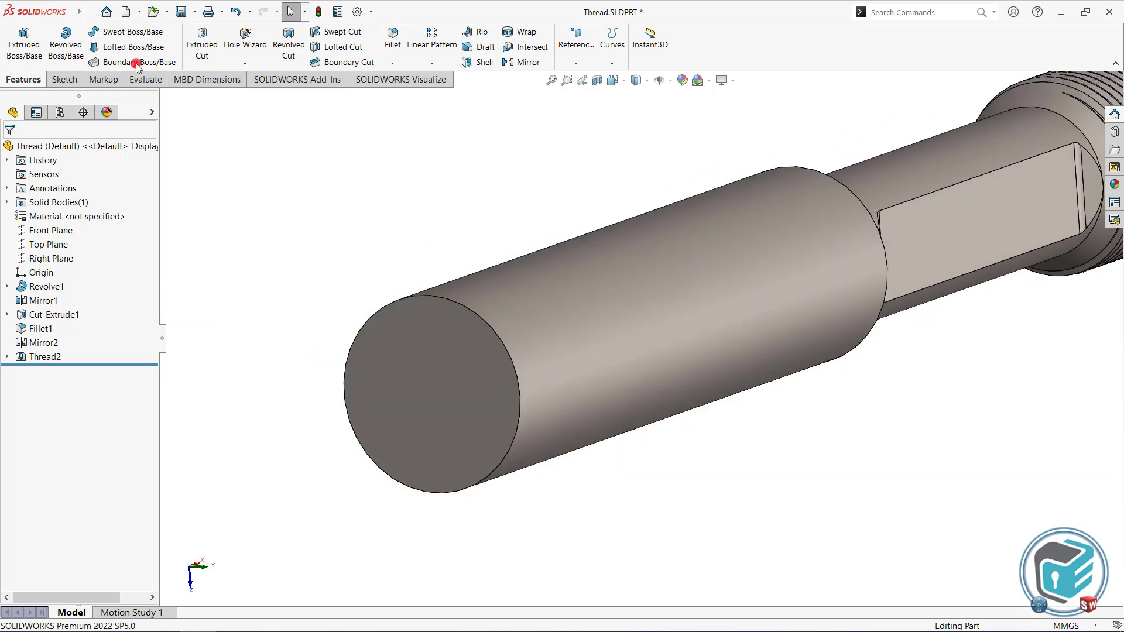
pyautogui.click(91, 13)
# Step: Start a DIN cosmetic thread on the plain shaft's circular end edge
pyautogui.click(164, 13)
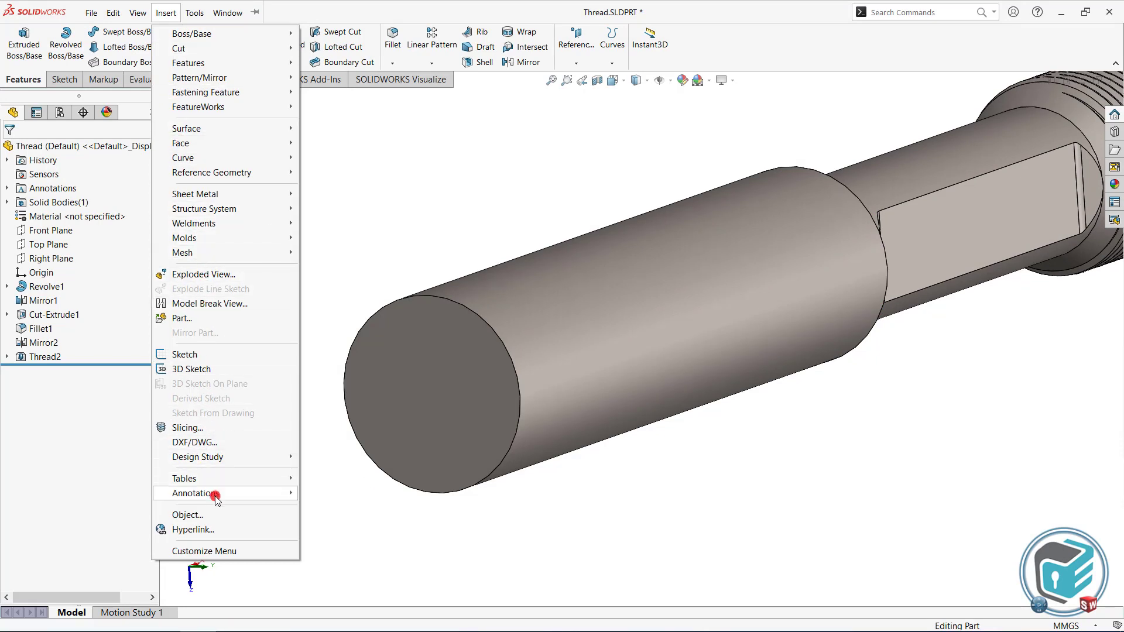
pyautogui.moveTo(195, 493)
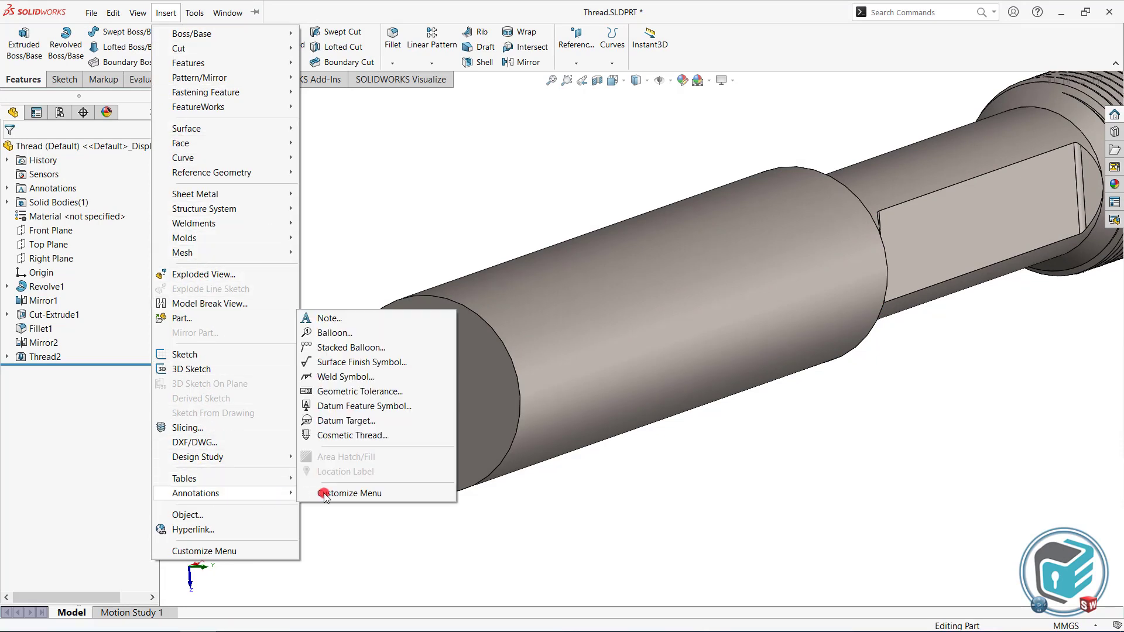
pyautogui.click(359, 436)
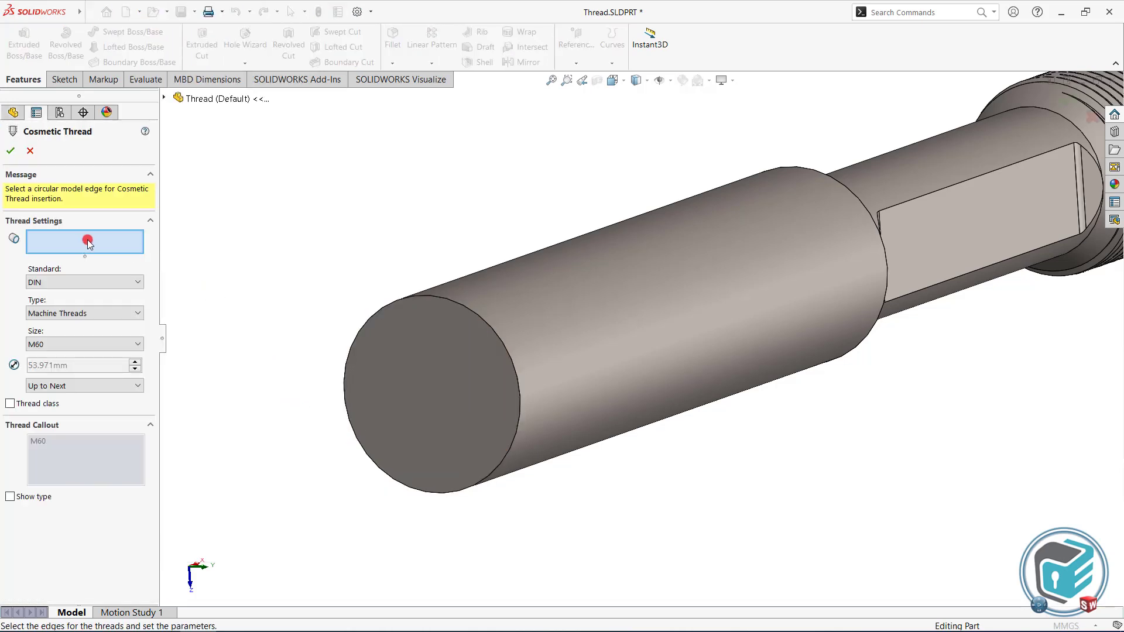
pyautogui.click(427, 297)
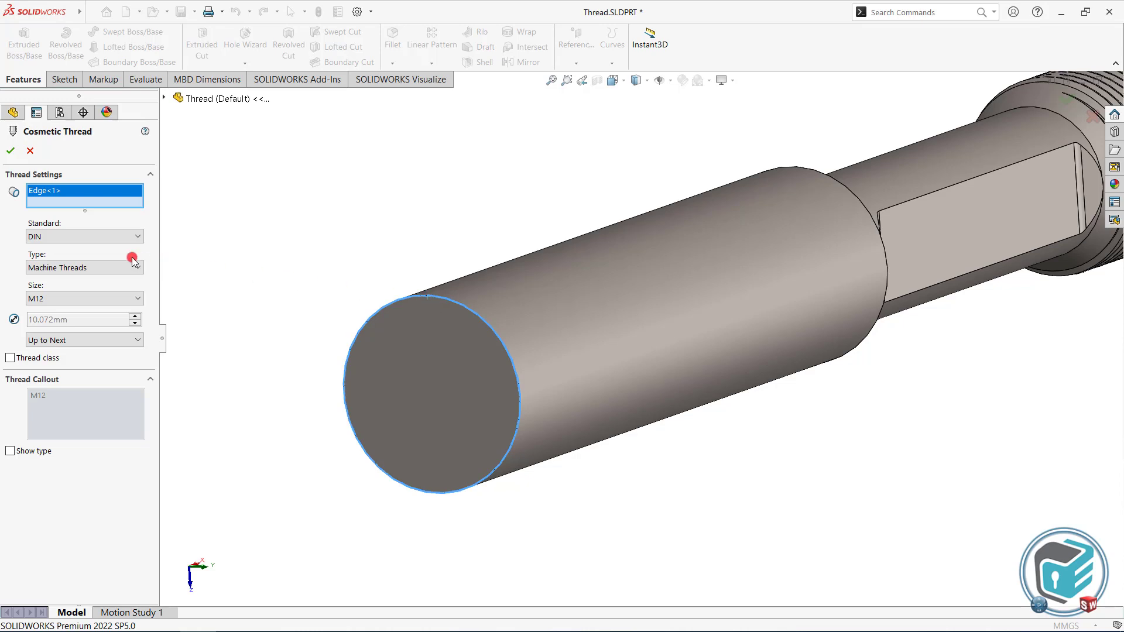
pyautogui.click(74, 237)
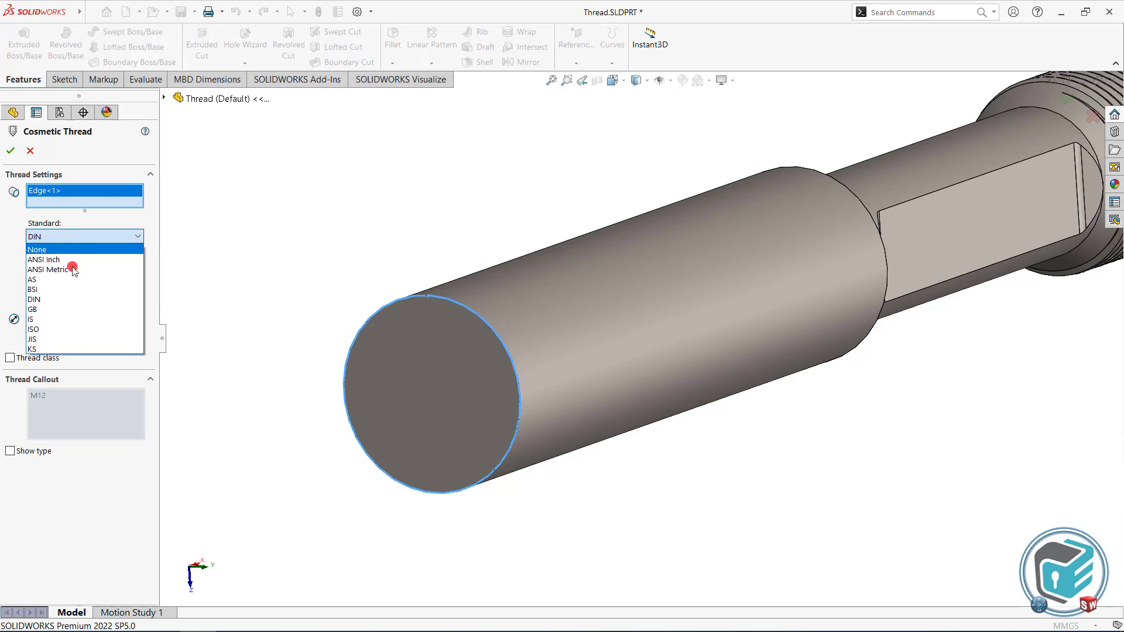
pyautogui.click(64, 299)
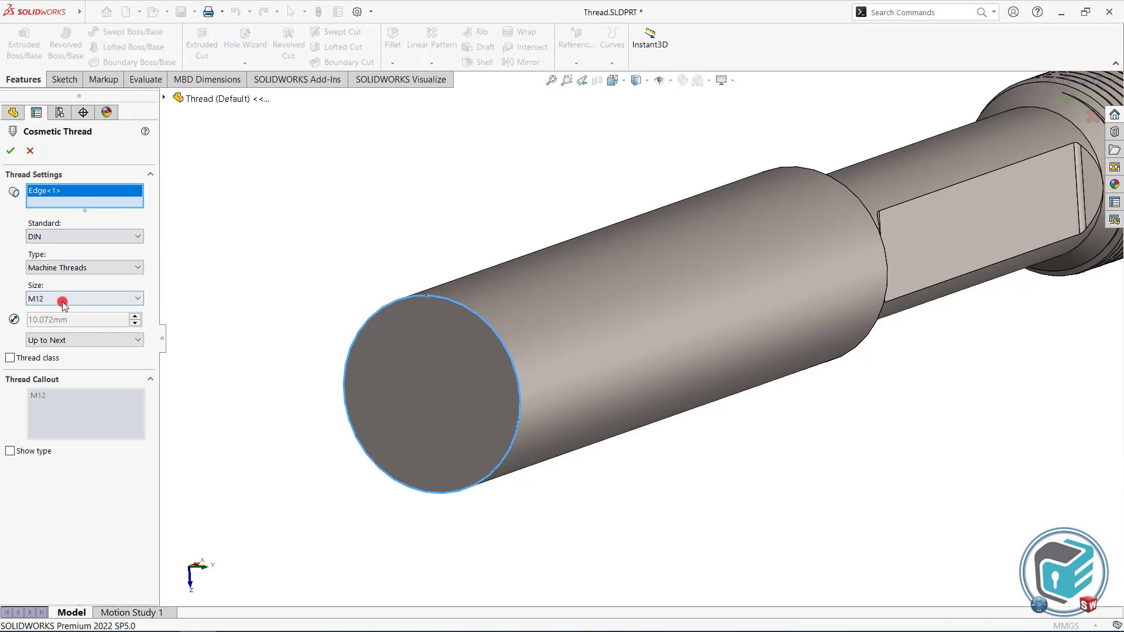
# Step: Set the thread type to Machine Threads after trying Conduit and Straight Pipe Tapped types
pyautogui.click(61, 271)
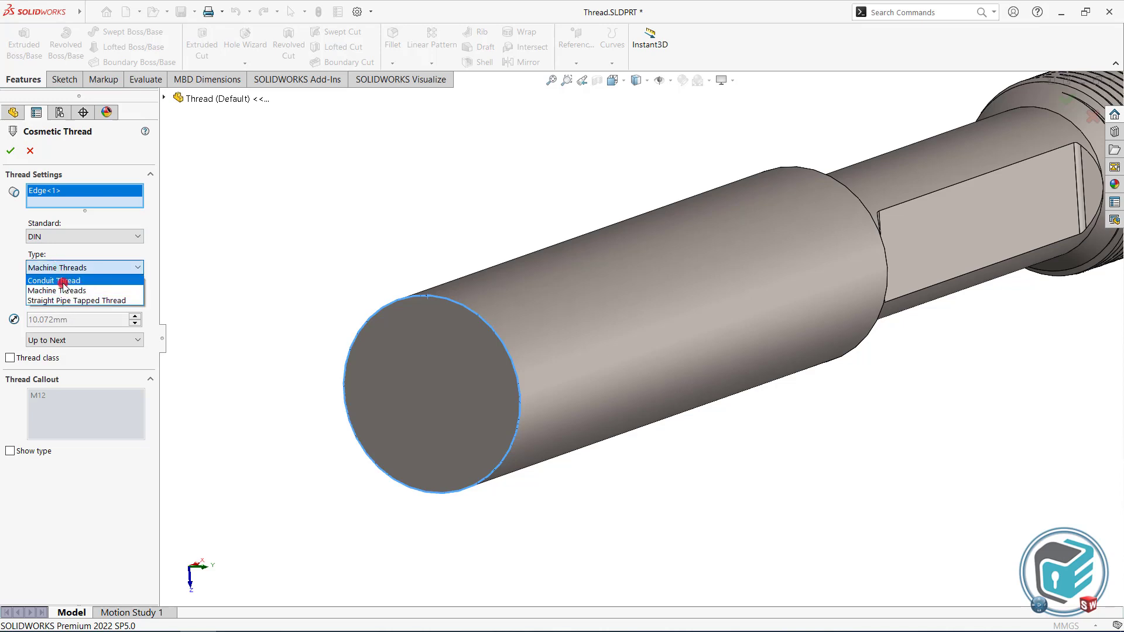
pyautogui.click(65, 282)
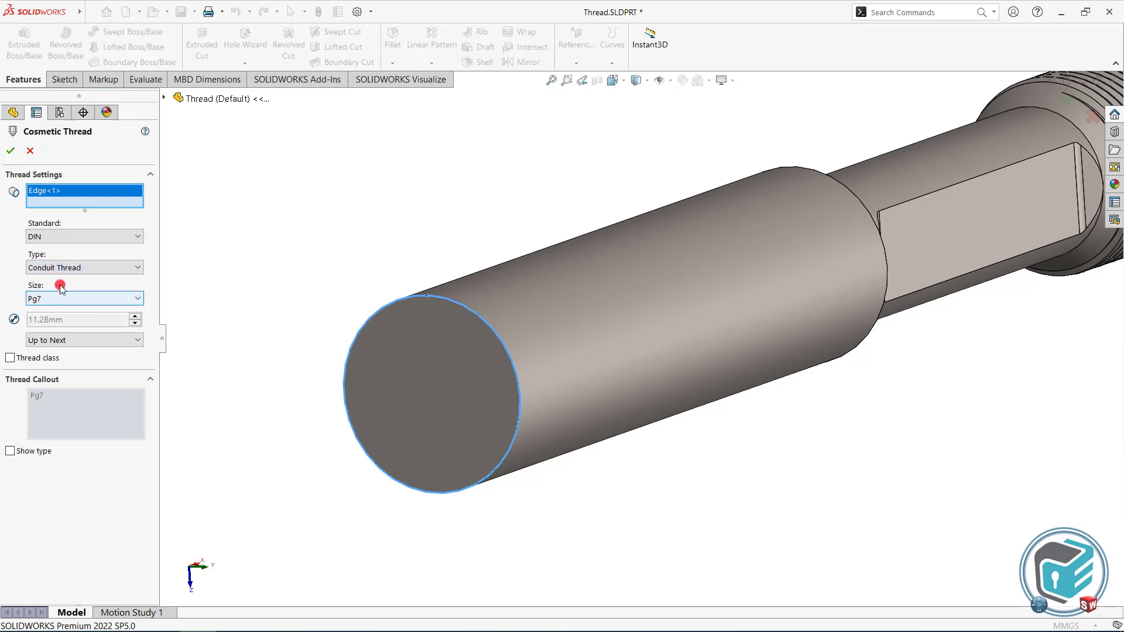
pyautogui.click(59, 267)
pyautogui.click(63, 286)
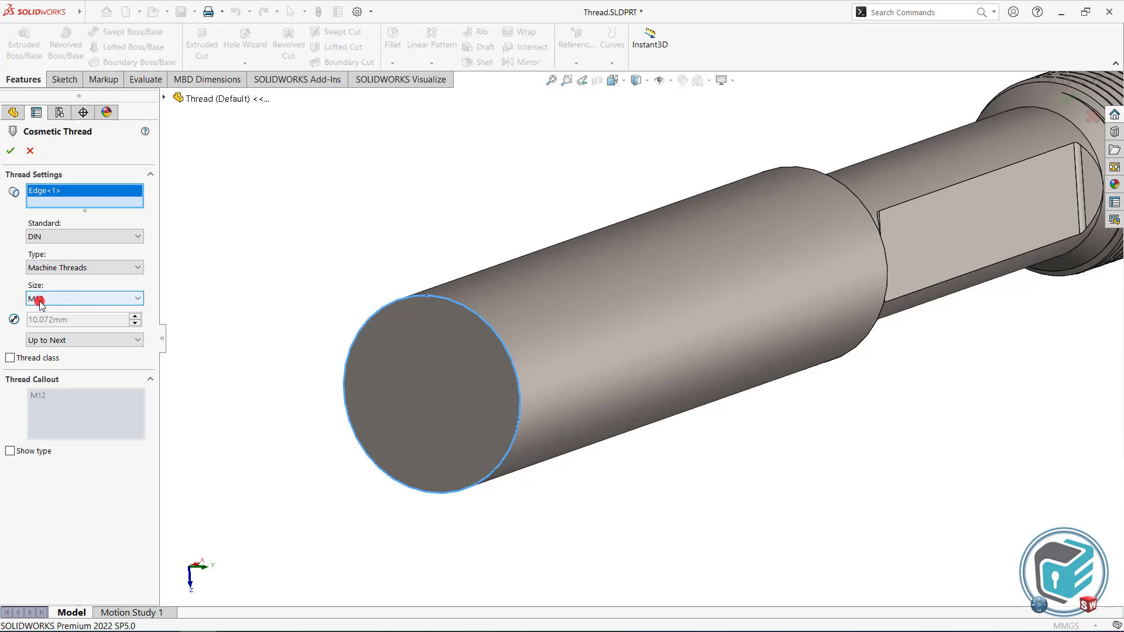
pyautogui.click(70, 269)
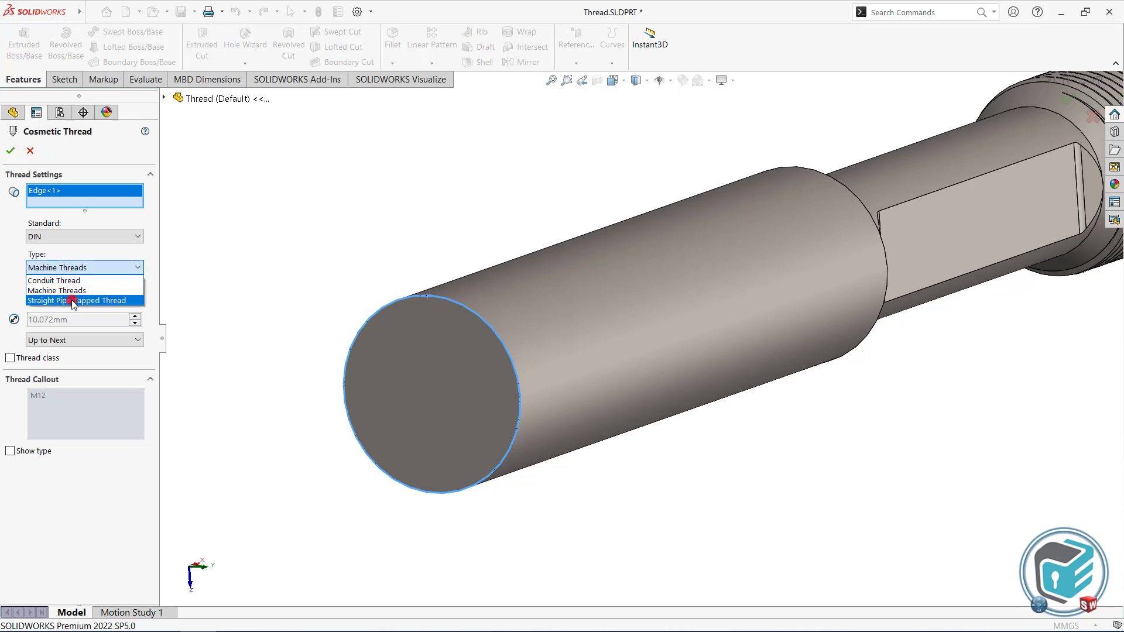
pyautogui.click(71, 300)
pyautogui.click(79, 288)
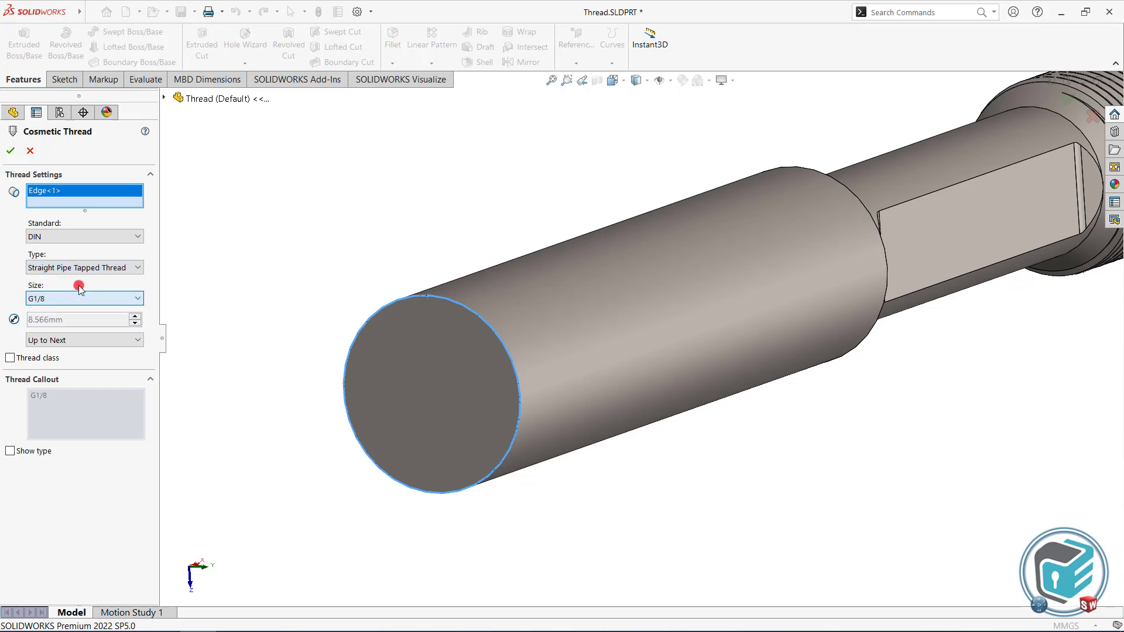
pyautogui.click(76, 267)
pyautogui.click(66, 285)
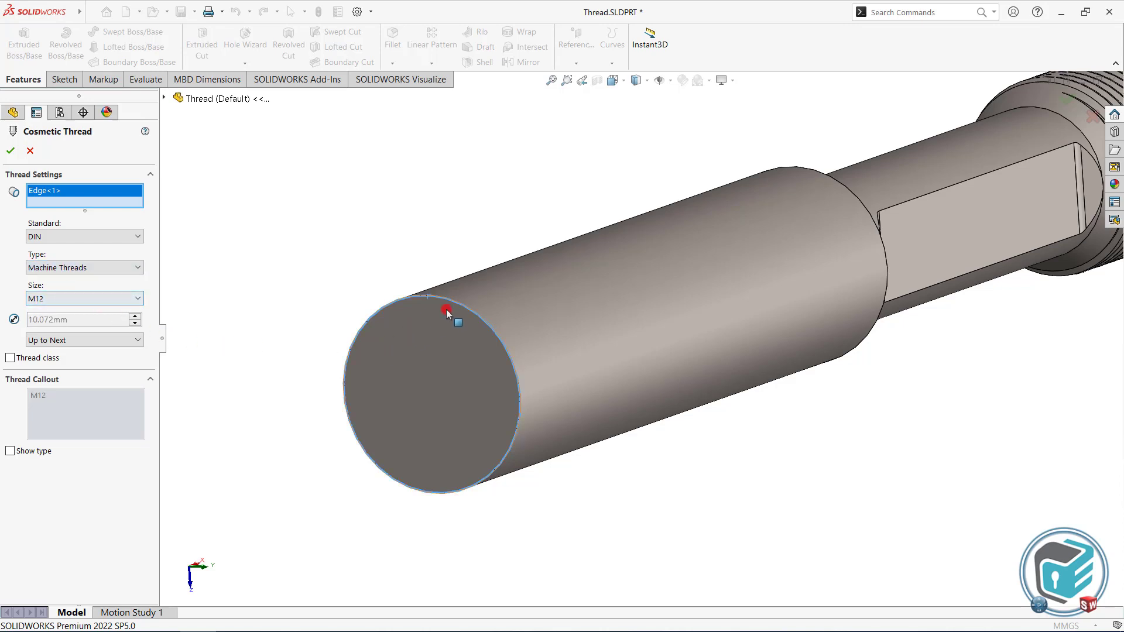
# Step: Run the M12 thread Through, show its type in the callout, and confirm
pyautogui.click(103, 341)
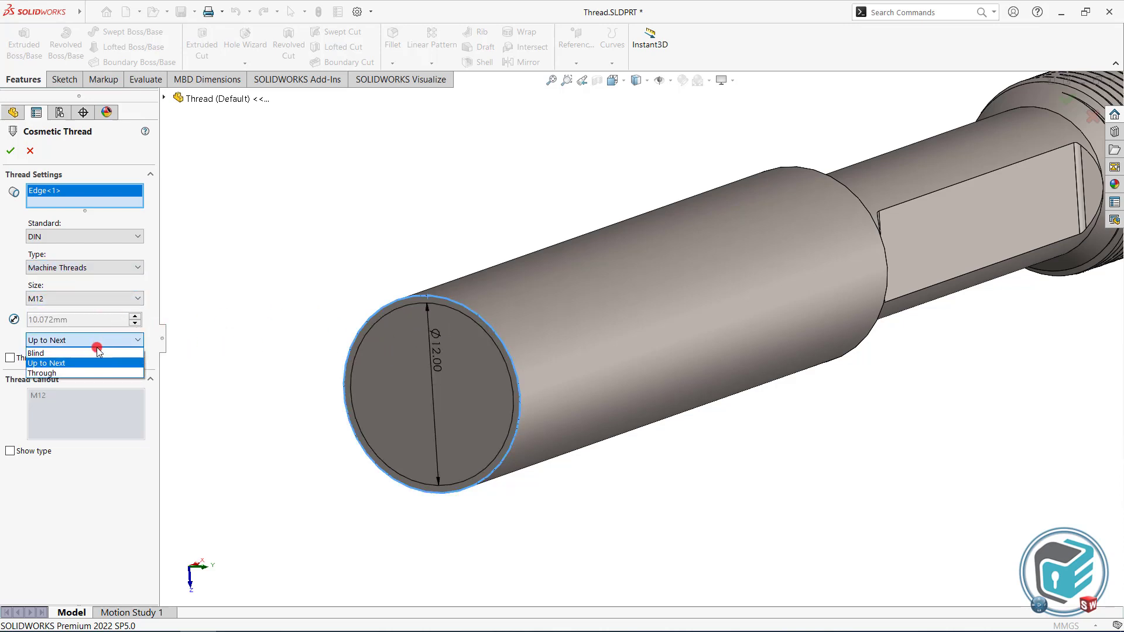
pyautogui.click(86, 373)
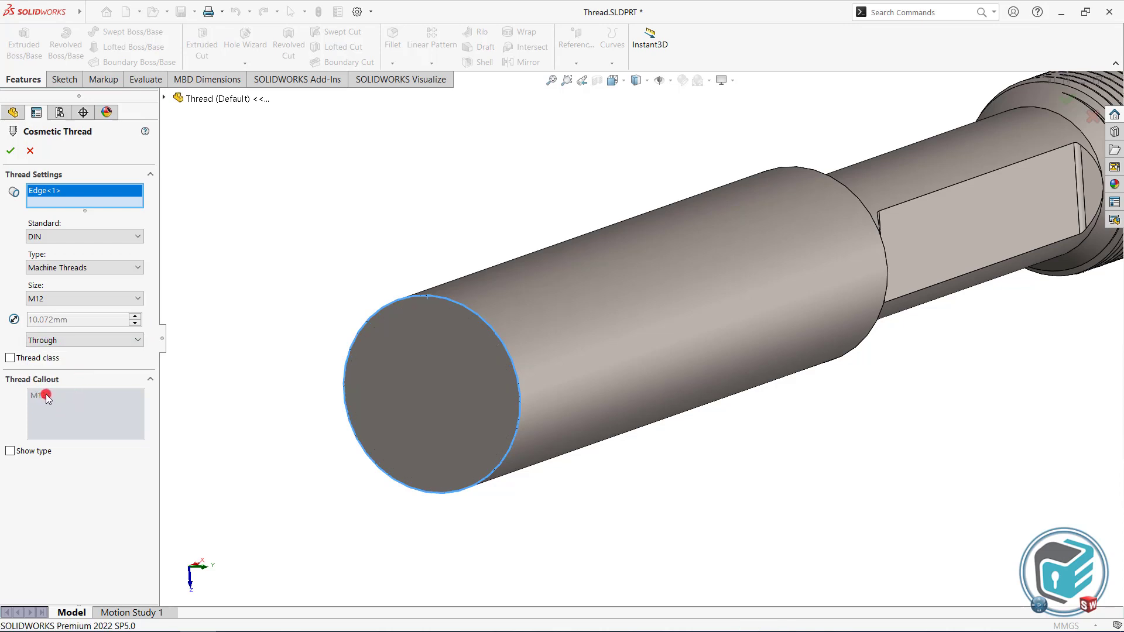
pyautogui.click(10, 357)
pyautogui.click(128, 360)
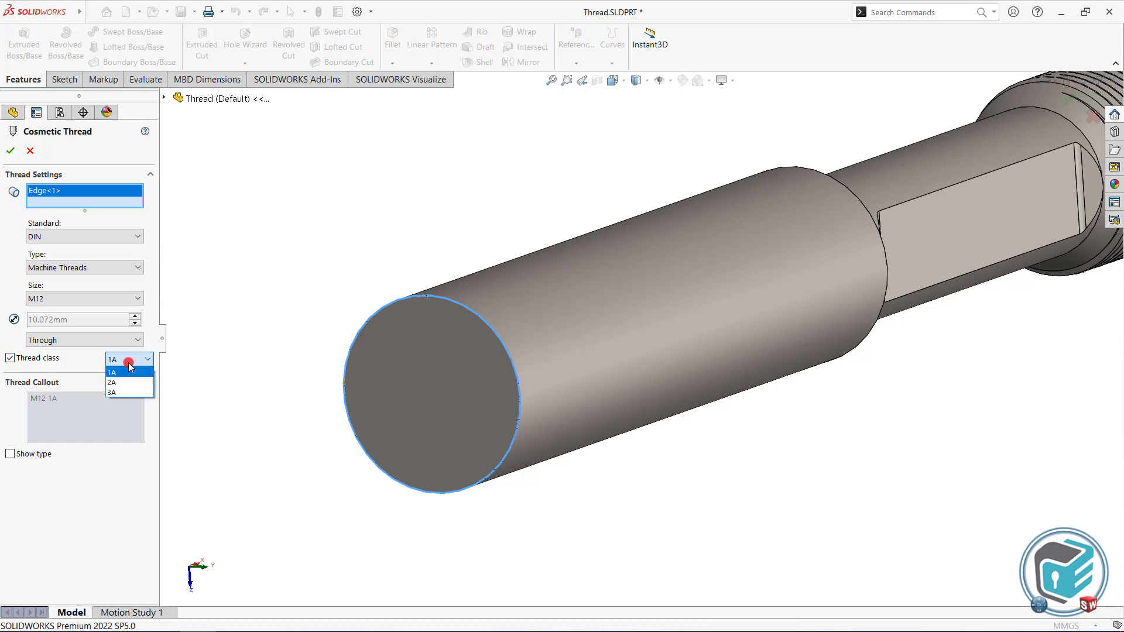
pyautogui.click(121, 359)
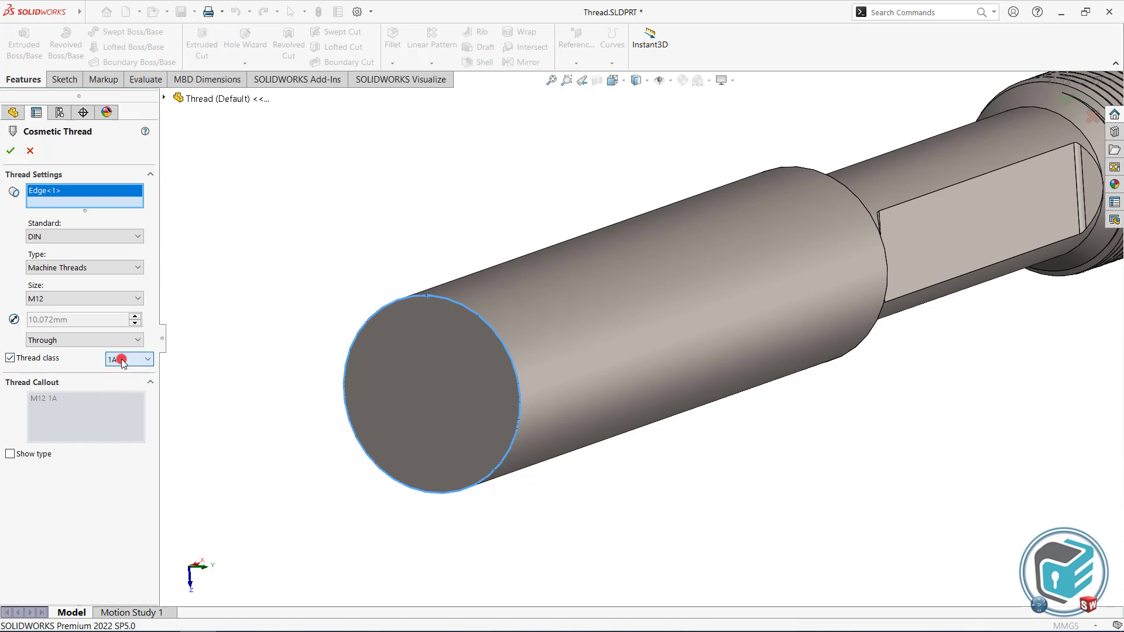
pyautogui.click(10, 358)
pyautogui.click(10, 451)
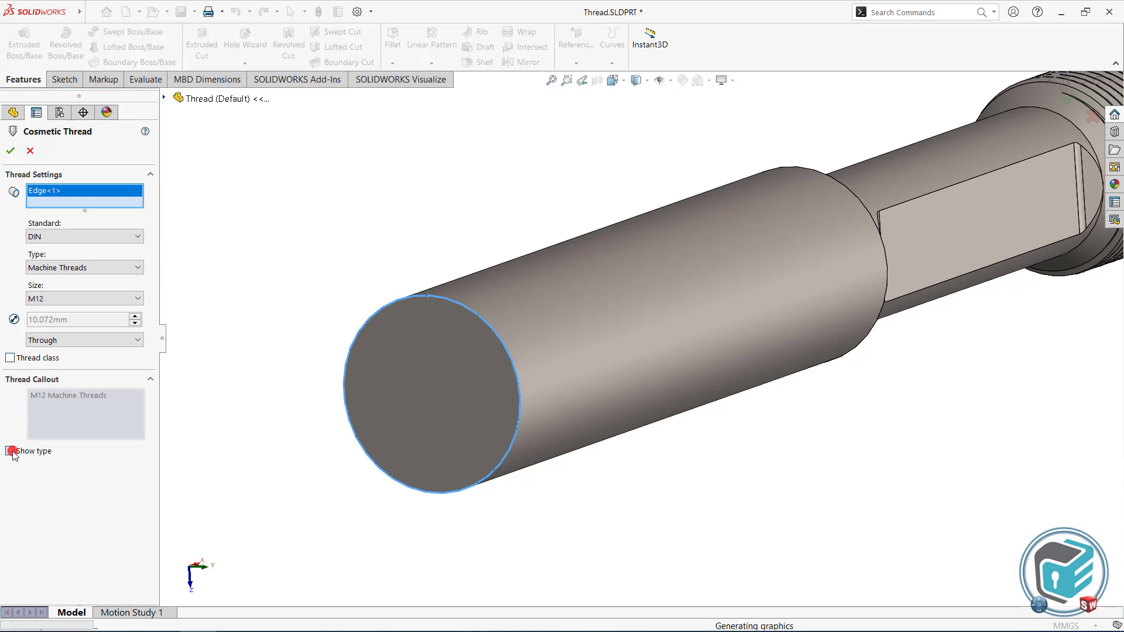
pyautogui.click(38, 396)
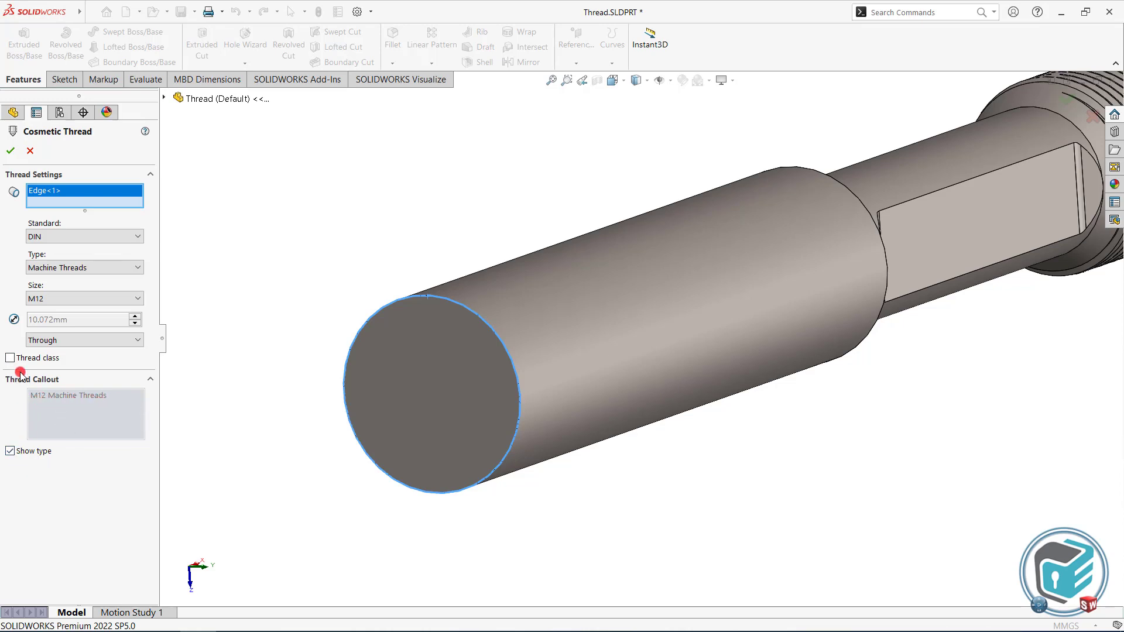
pyautogui.click(11, 150)
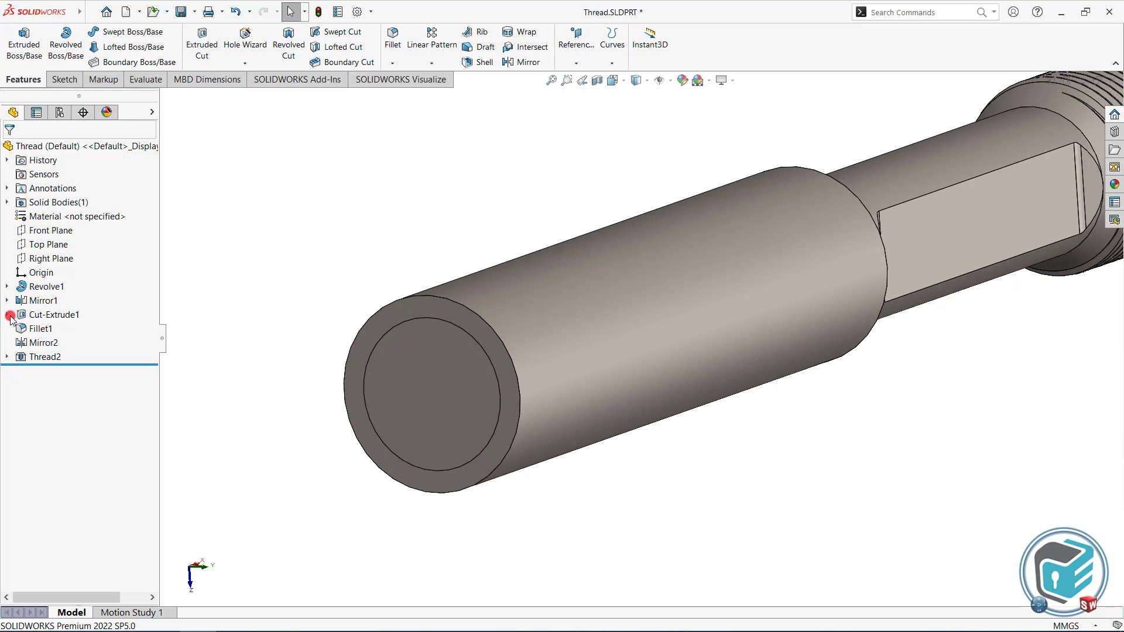
pyautogui.click(6, 287)
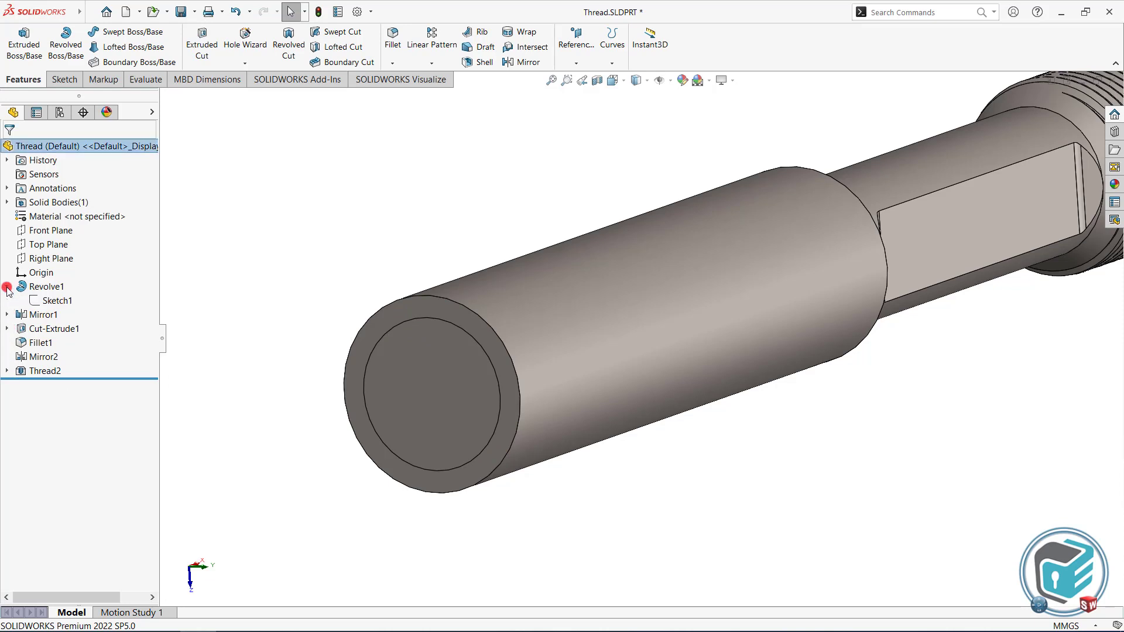
pyautogui.click(6, 287)
pyautogui.click(7, 315)
pyautogui.click(6, 315)
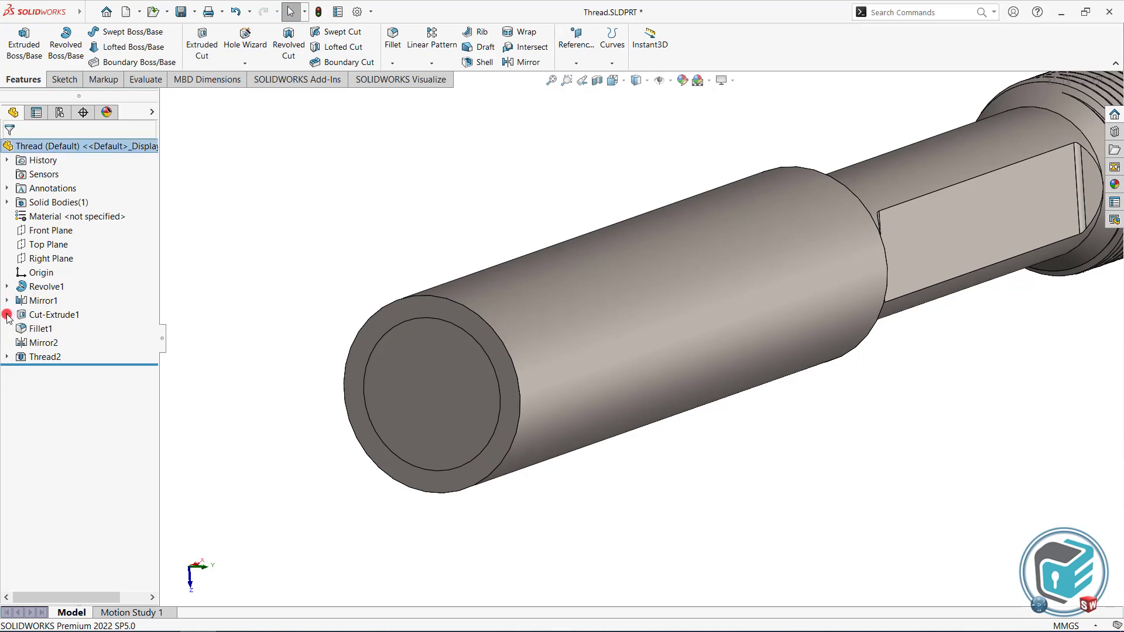
pyautogui.click(7, 300)
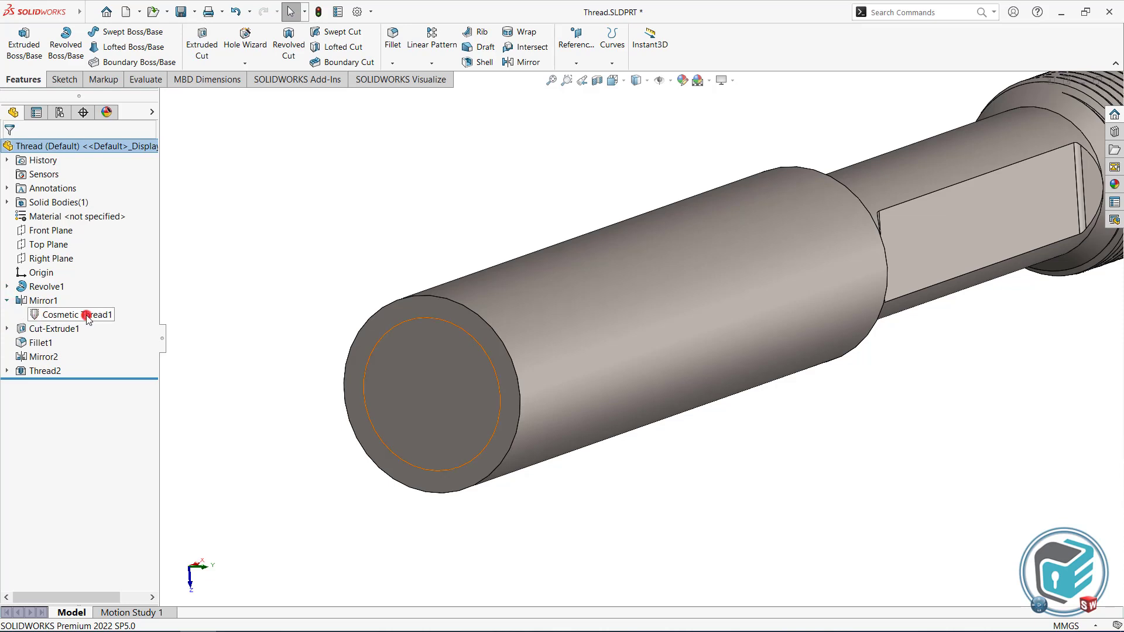
pyautogui.click(77, 315)
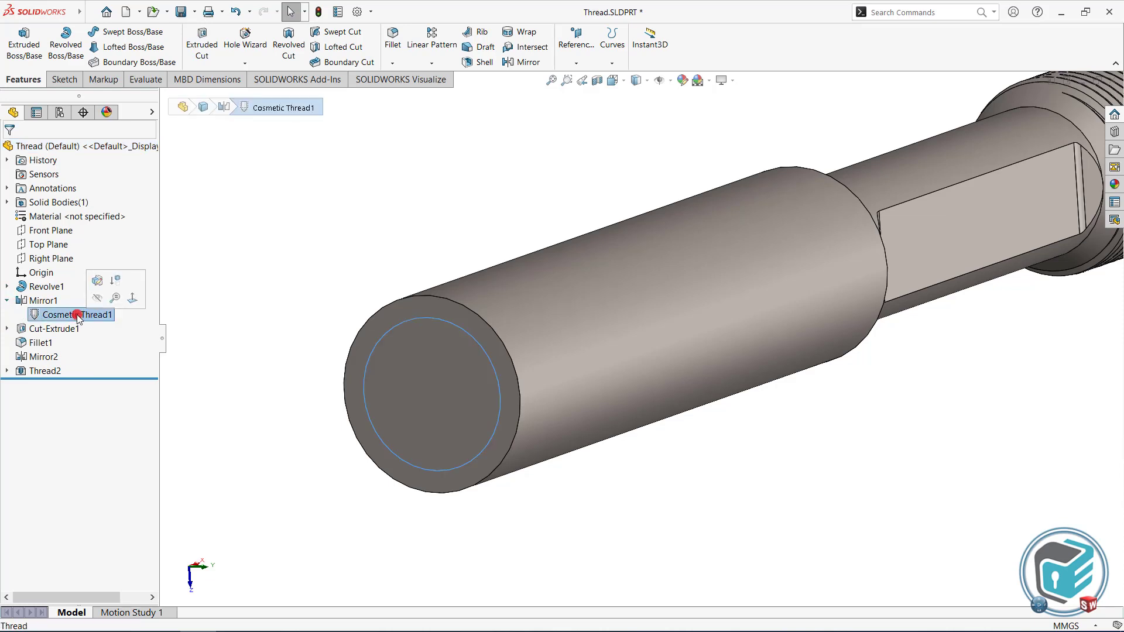
pyautogui.click(7, 301)
pyautogui.click(247, 308)
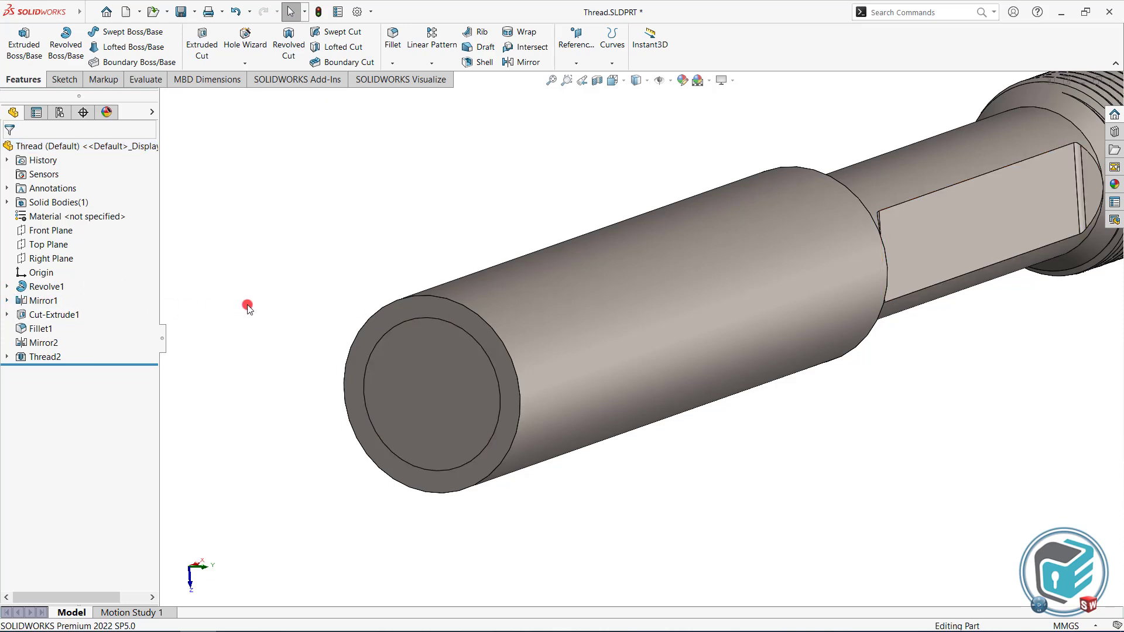
# Step: Turn on Shaded cosmetic threads in the Annotations Details settings and zoom to the shaft
pyautogui.rightClick(51, 192)
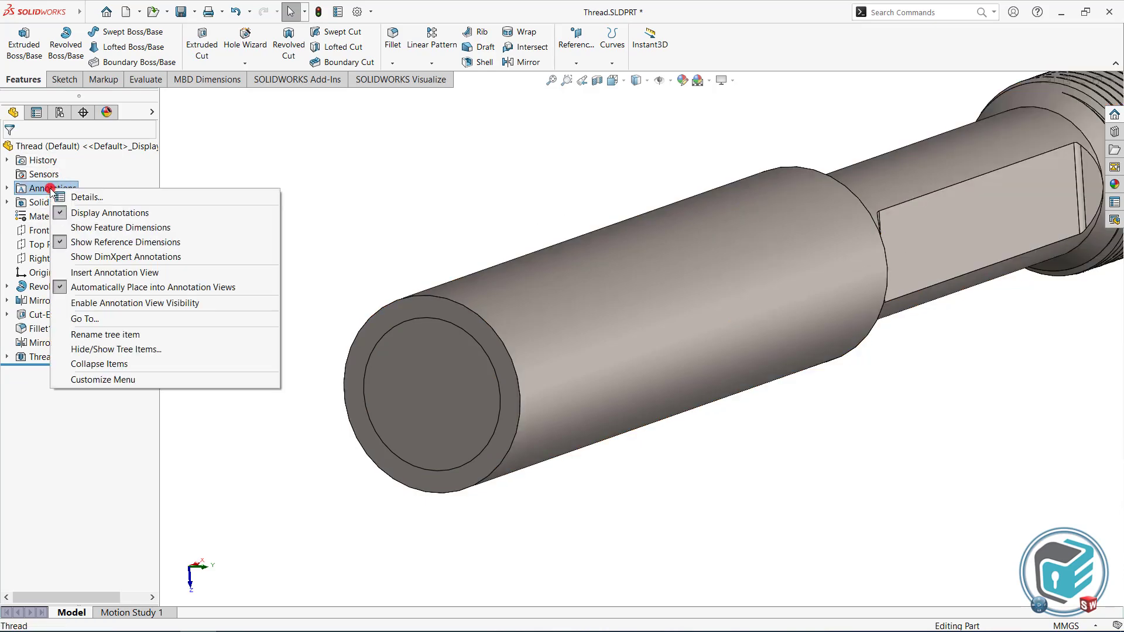
pyautogui.click(106, 198)
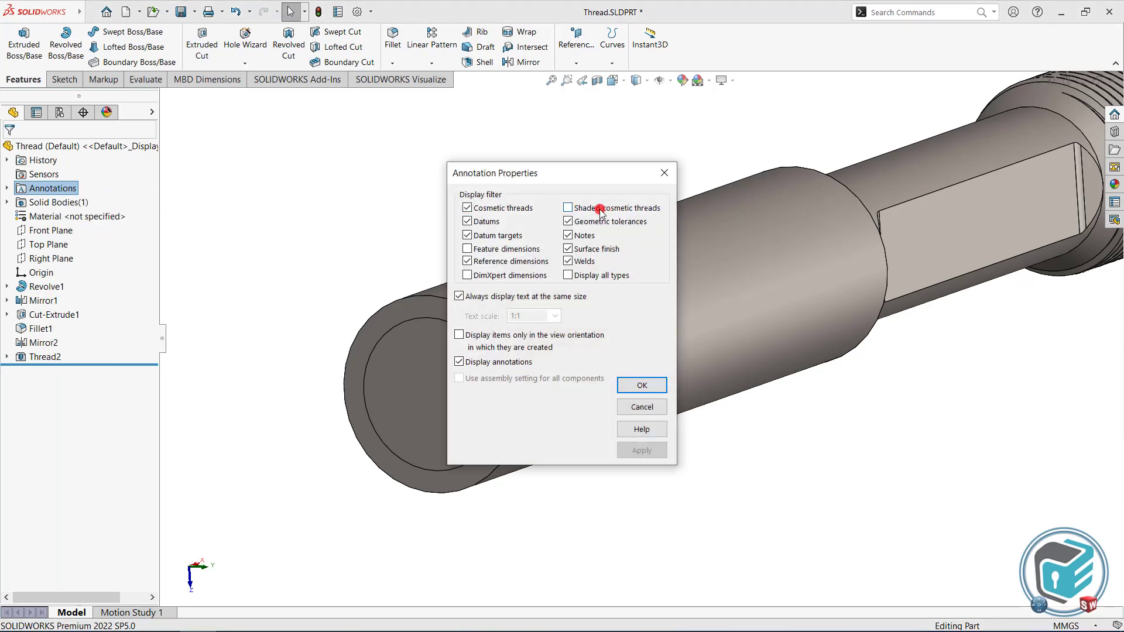
pyautogui.click(642, 385)
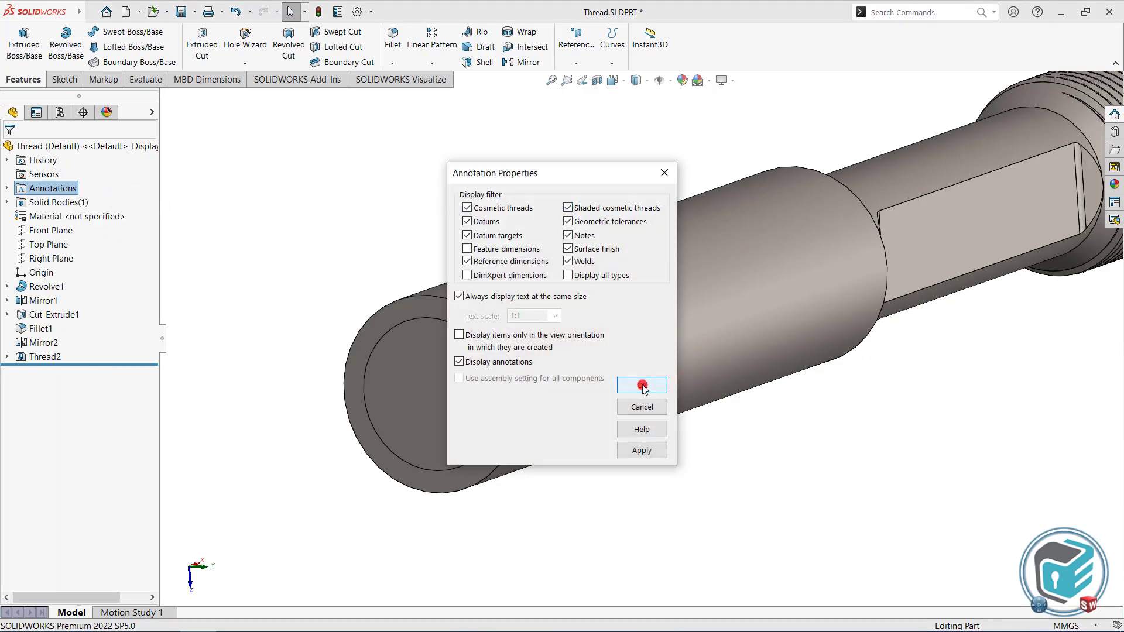
pyautogui.scroll(-2, 703, 448)
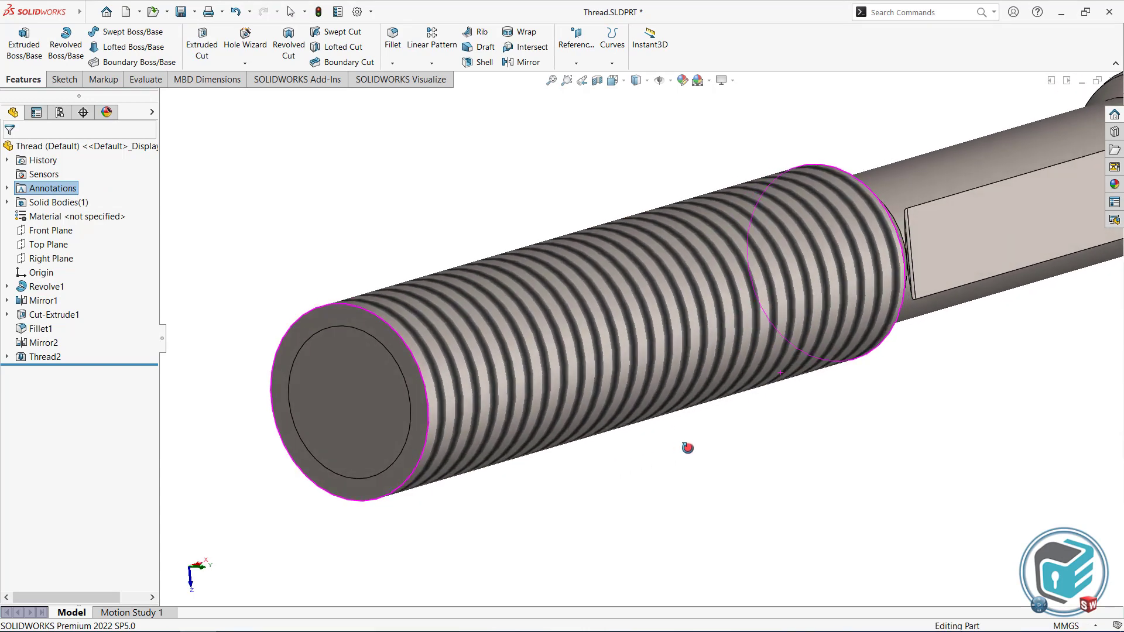
pyautogui.scroll(-2, 673, 457)
pyautogui.scroll(-1, 653, 460)
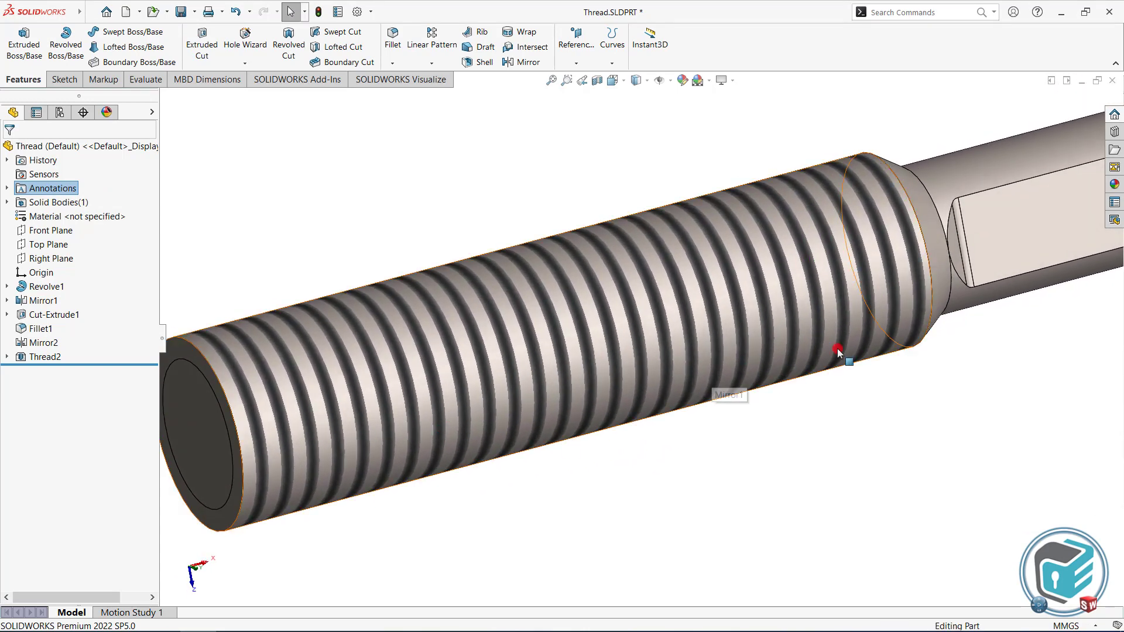
pyautogui.scroll(1, 844, 400)
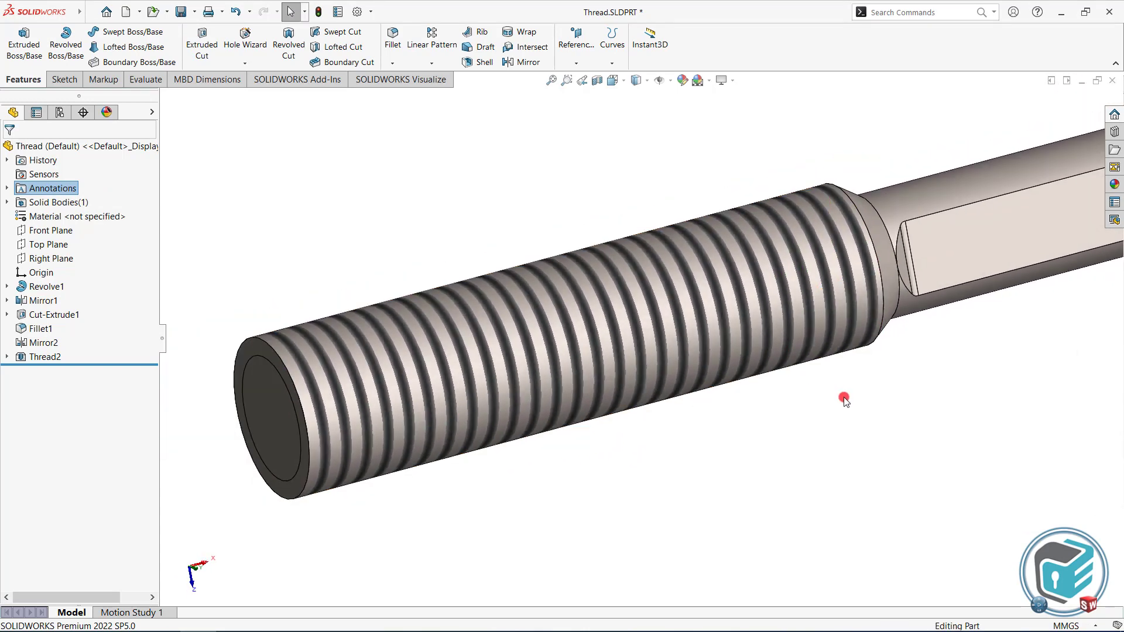
# Step: Resize Cosmetic Thread1 under Mirror1 to M10x1.0
pyautogui.click(6, 300)
pyautogui.click(68, 315)
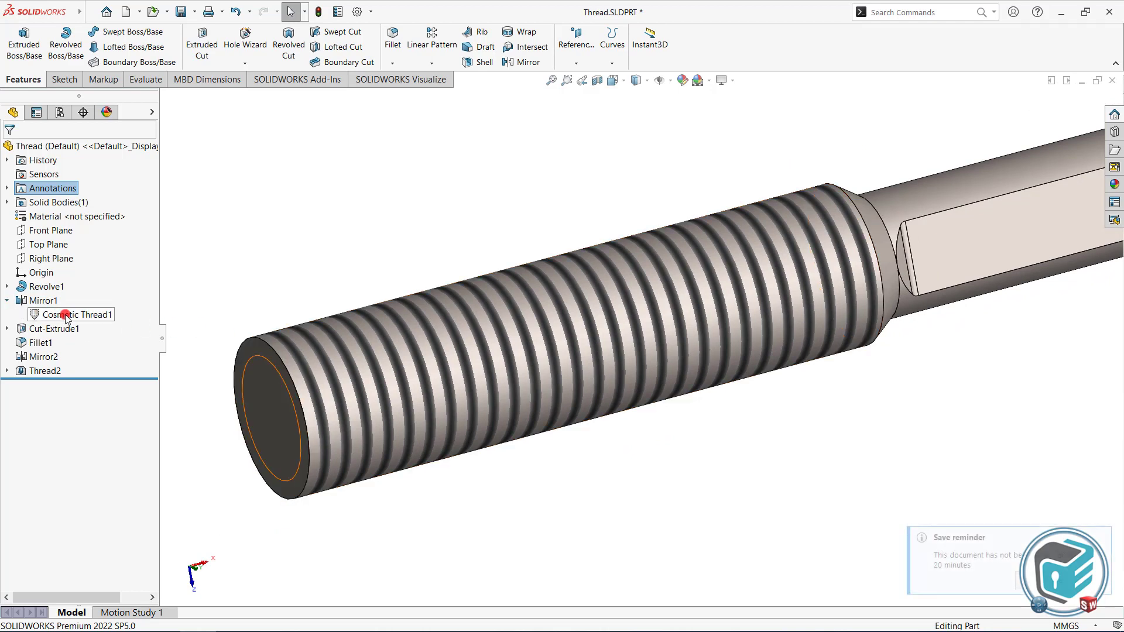
pyautogui.click(75, 282)
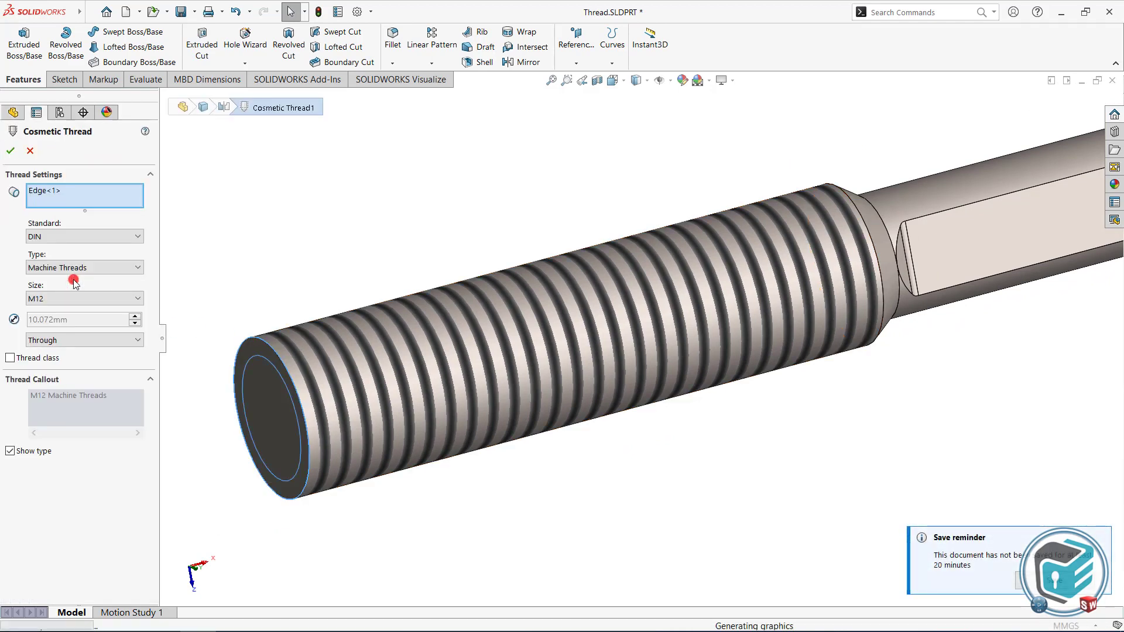
pyautogui.click(84, 298)
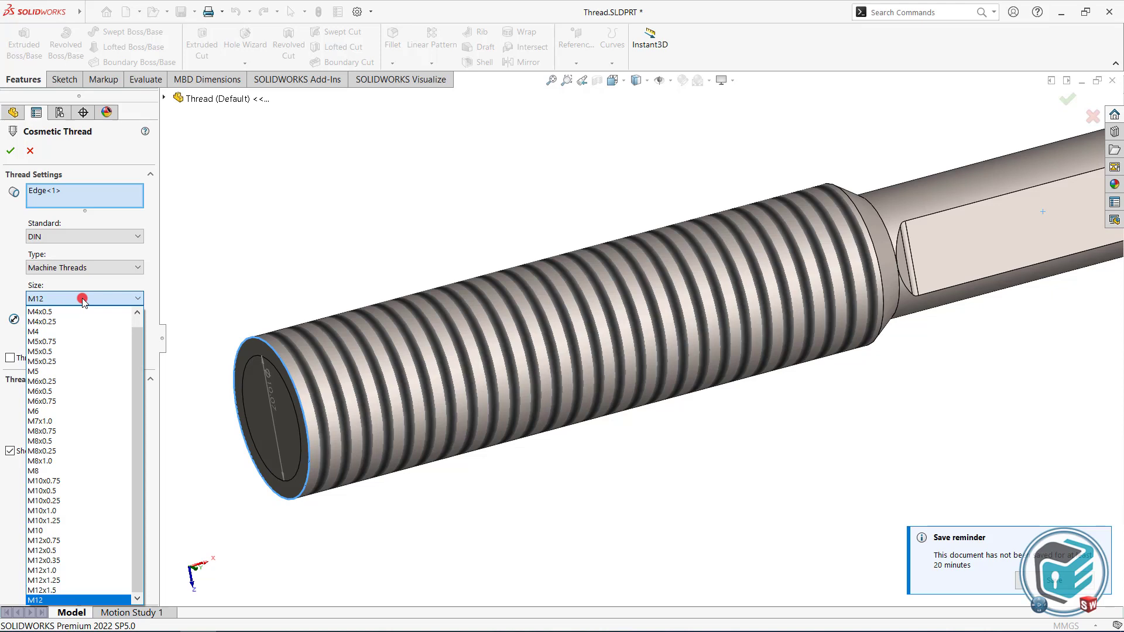
pyautogui.click(81, 510)
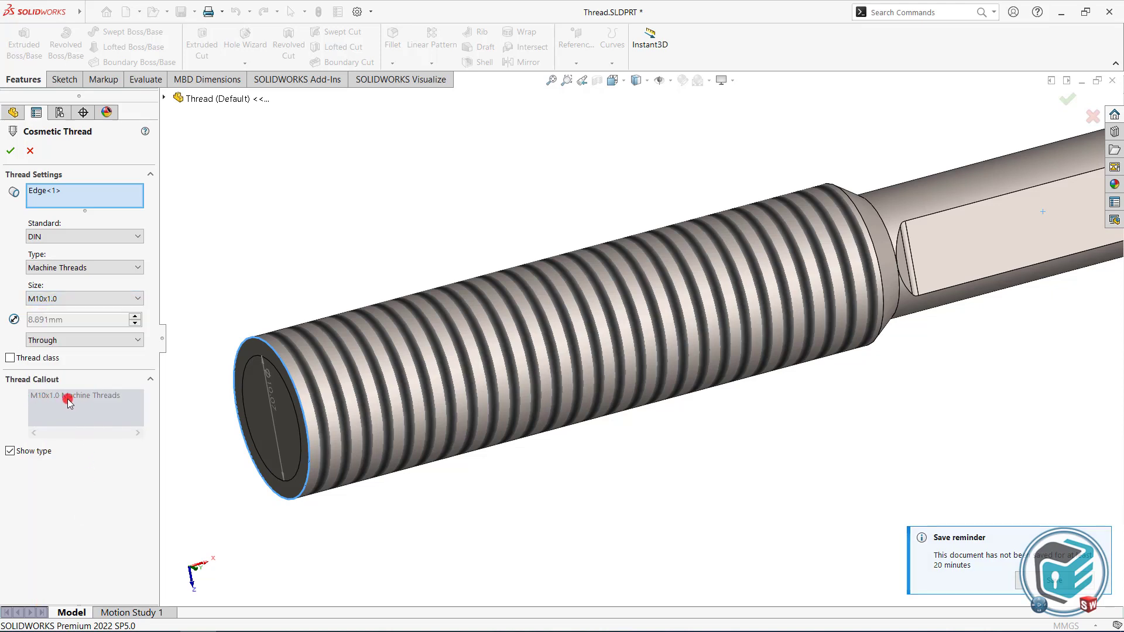
pyautogui.click(10, 151)
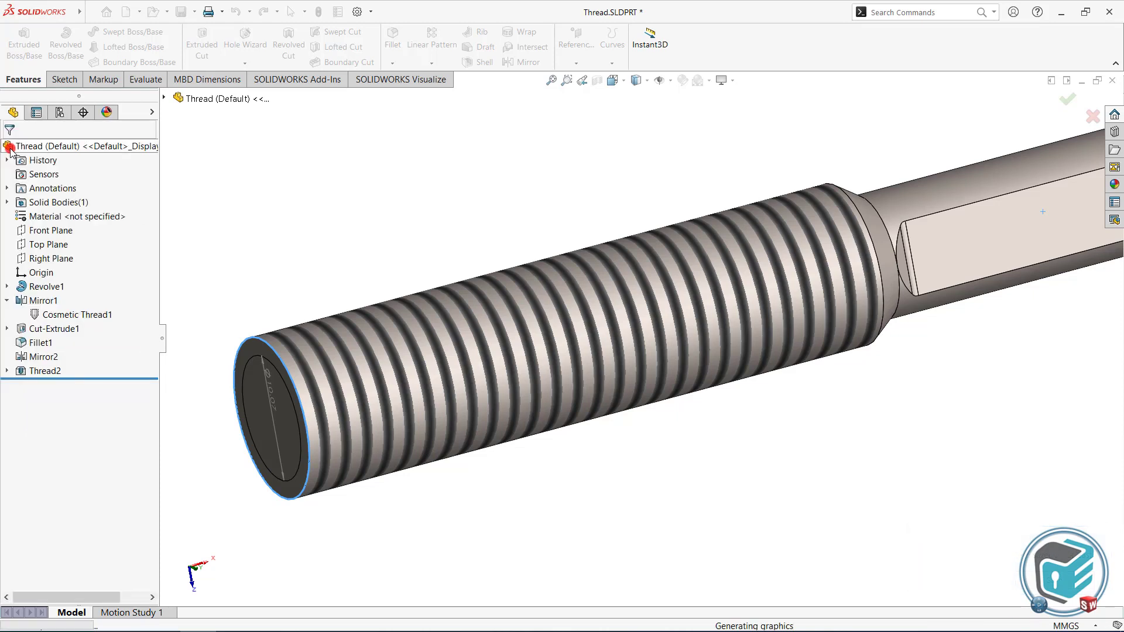
pyautogui.click(226, 210)
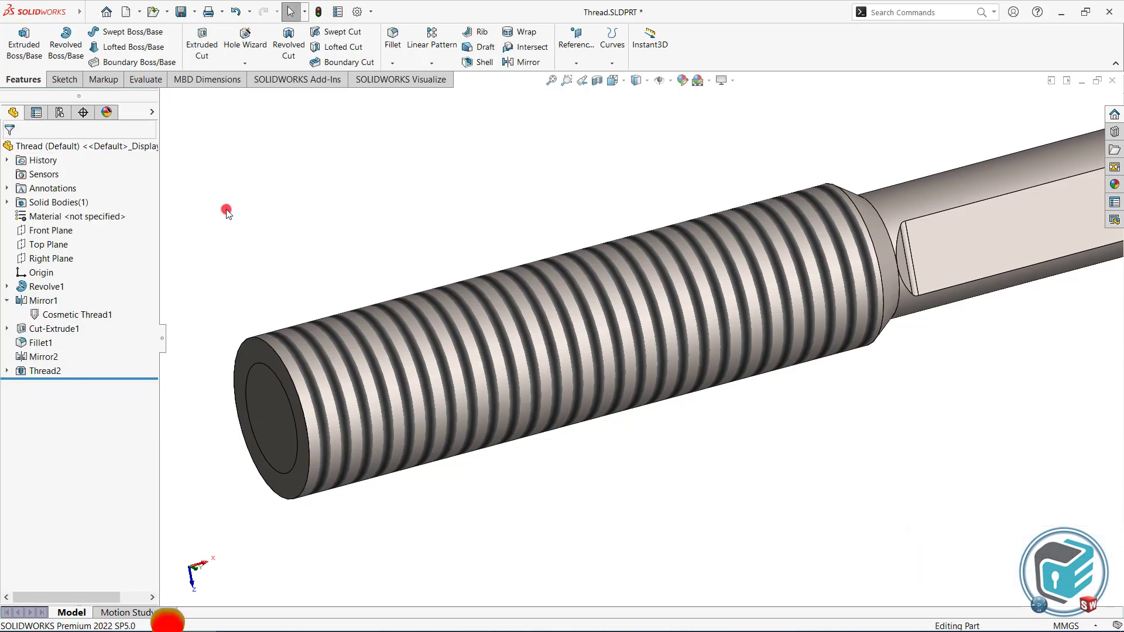
# Step: Orient the shaft to the saved View2 orientation with the flat facing forward
pyautogui.scroll(2, 819, 340)
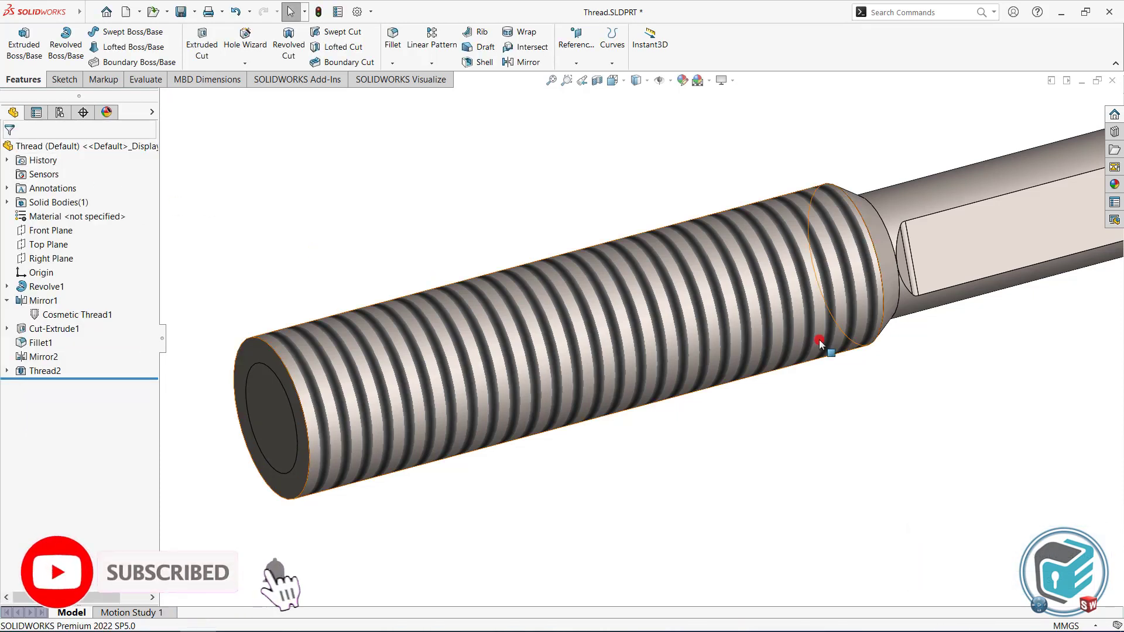
pyautogui.scroll(3, 819, 340)
pyautogui.scroll(-5, 730, 370)
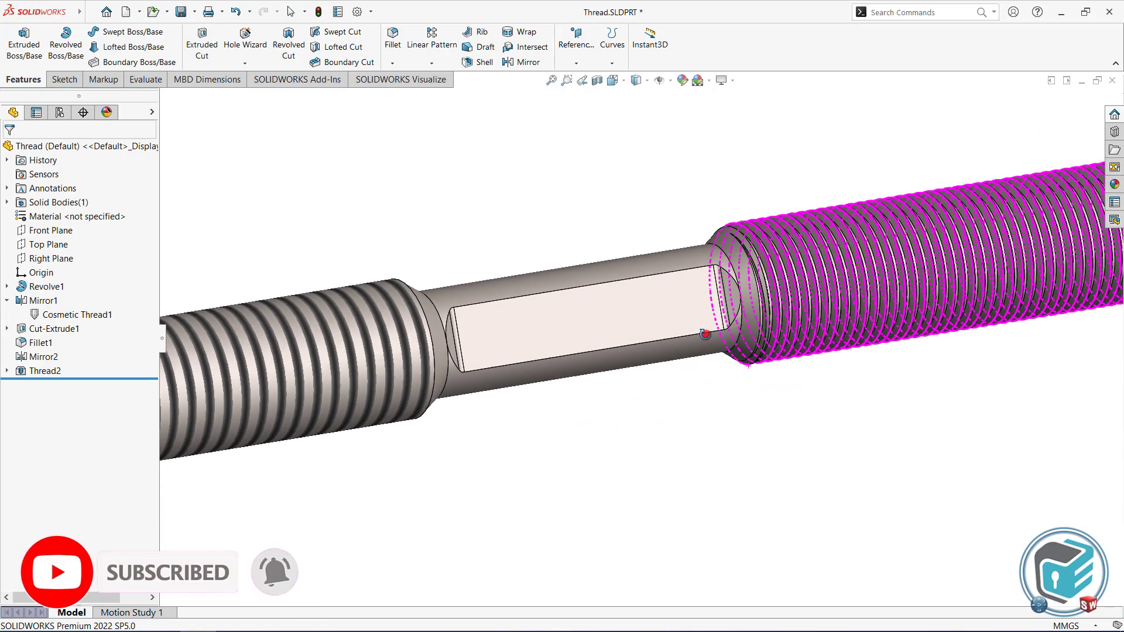
pyautogui.moveTo(730, 370); pyautogui.dragTo(685, 359, button='middle')
pyautogui.click(580, 316)
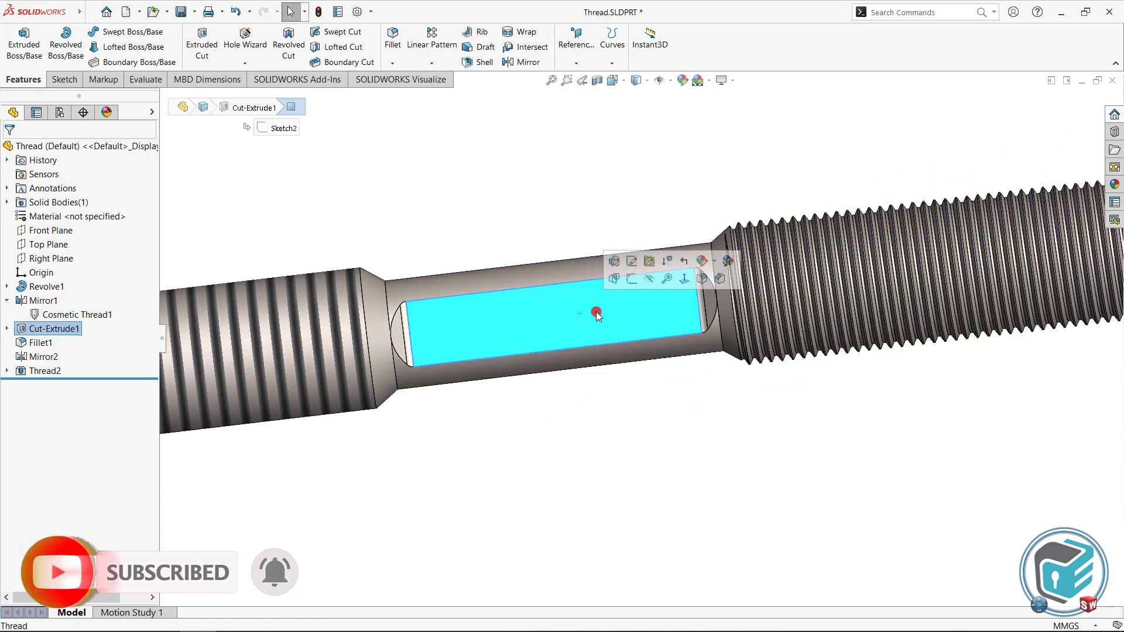
pyautogui.click(510, 213)
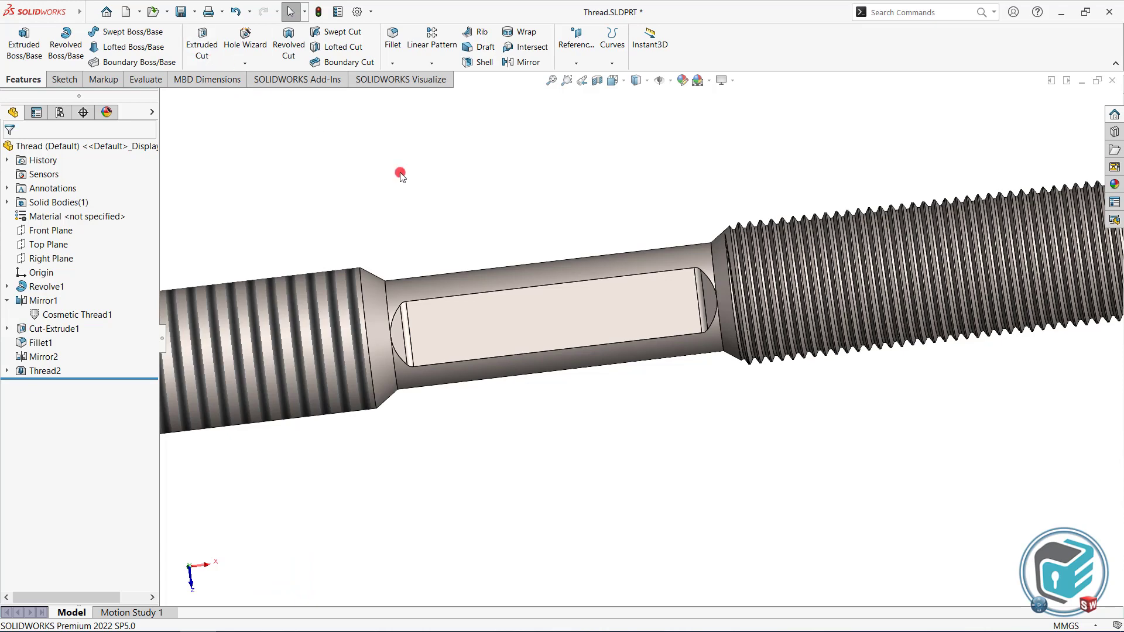
pyautogui.press('space')
pyautogui.click(472, 324)
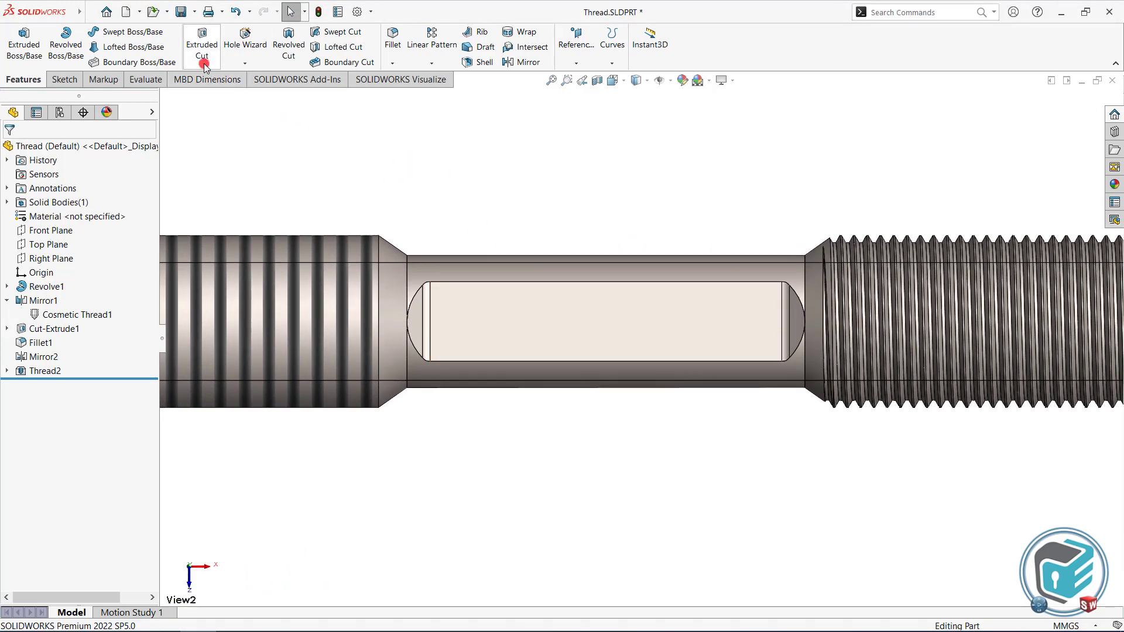
# Step: Place a DIN M4 Through All tapped hole near the right end of the flat face
pyautogui.click(246, 63)
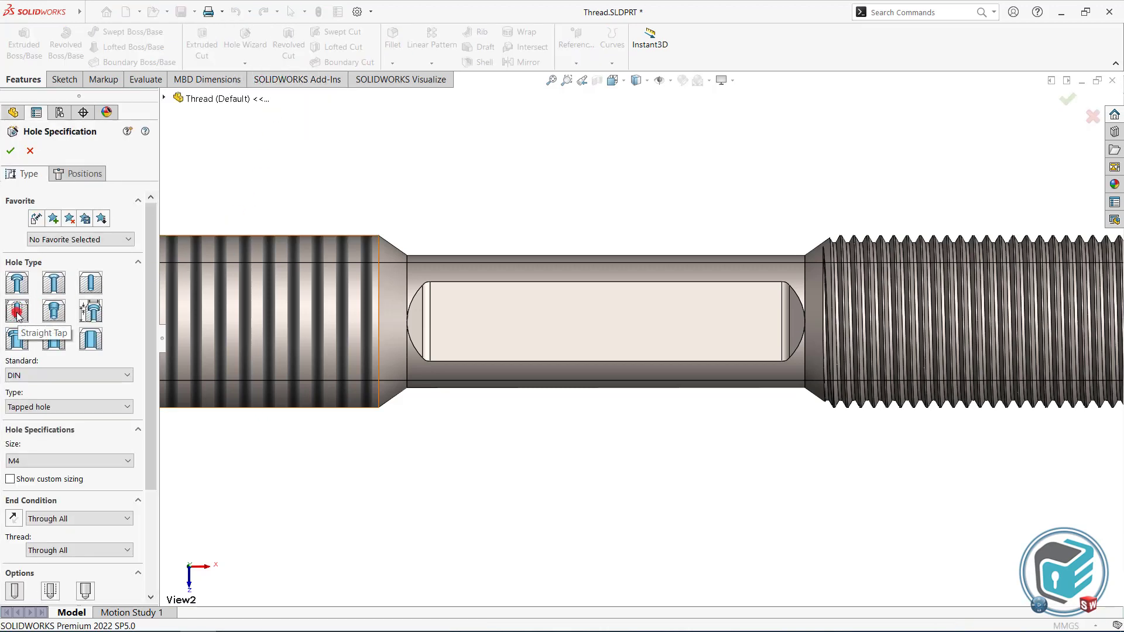
pyautogui.moveTo(151, 310); pyautogui.dragTo(143, 363)
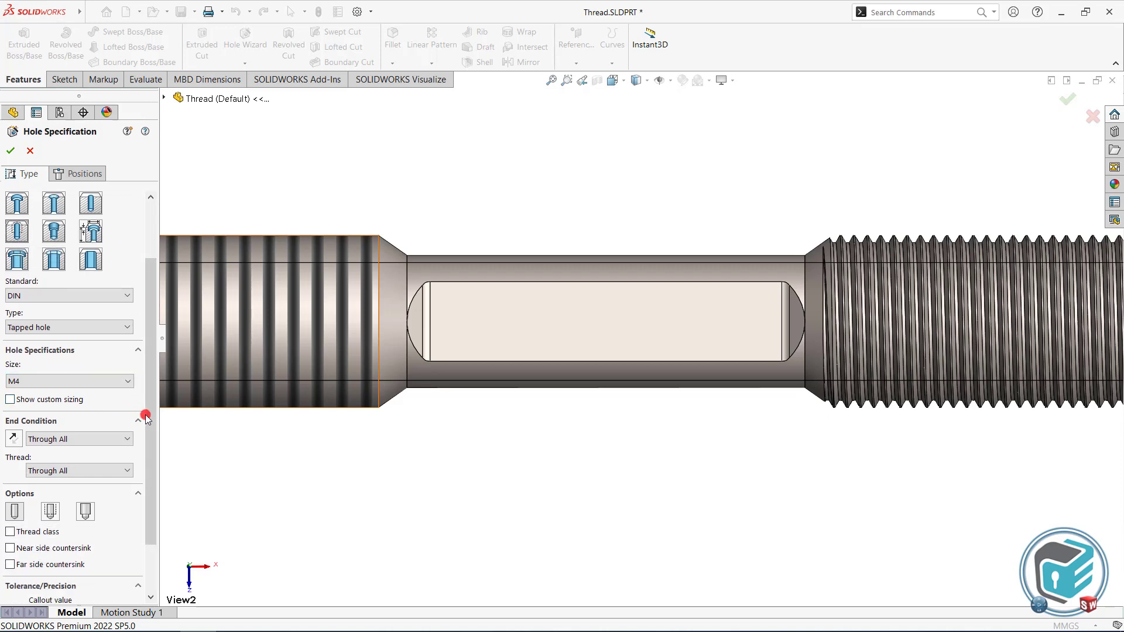
pyautogui.moveTo(146, 417); pyautogui.dragTo(151, 464)
pyautogui.click(14, 449)
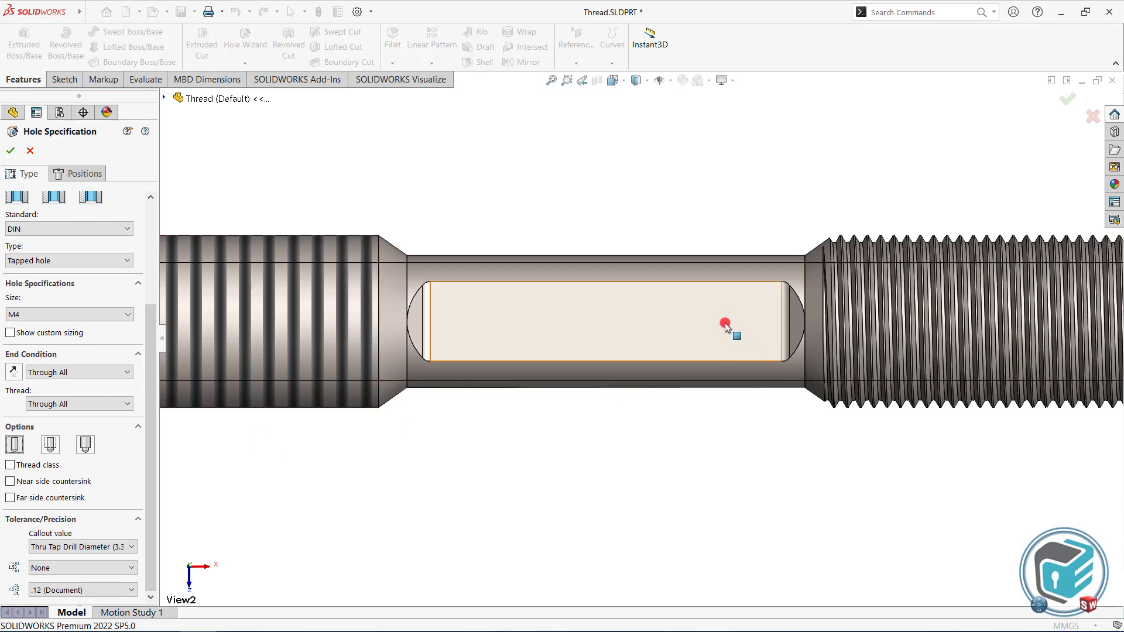
pyautogui.click(85, 174)
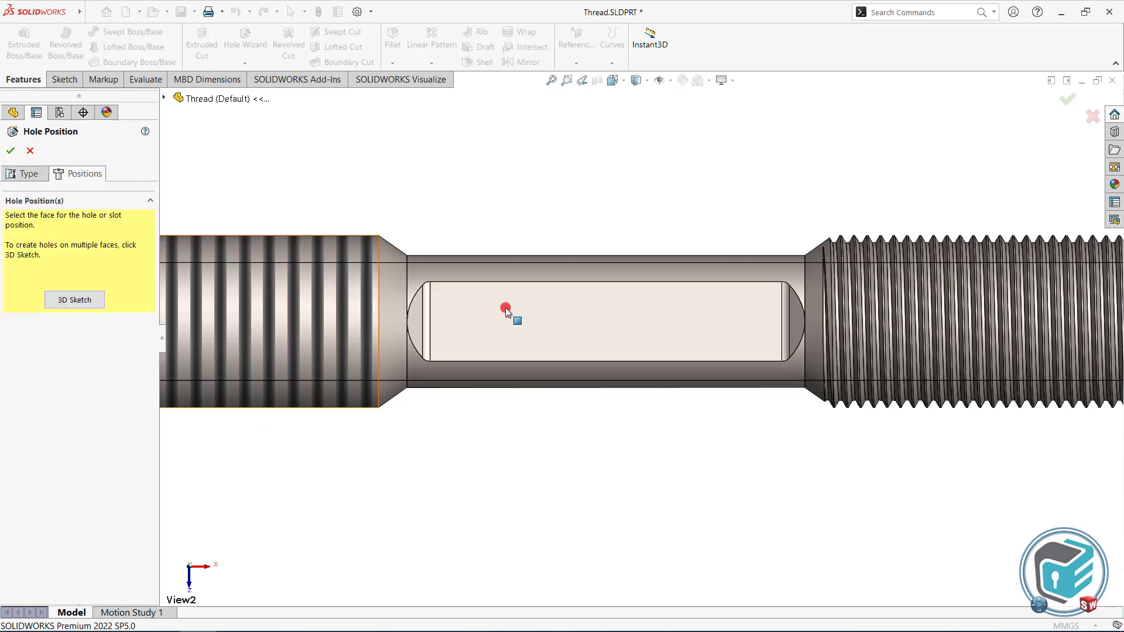
pyautogui.click(749, 321)
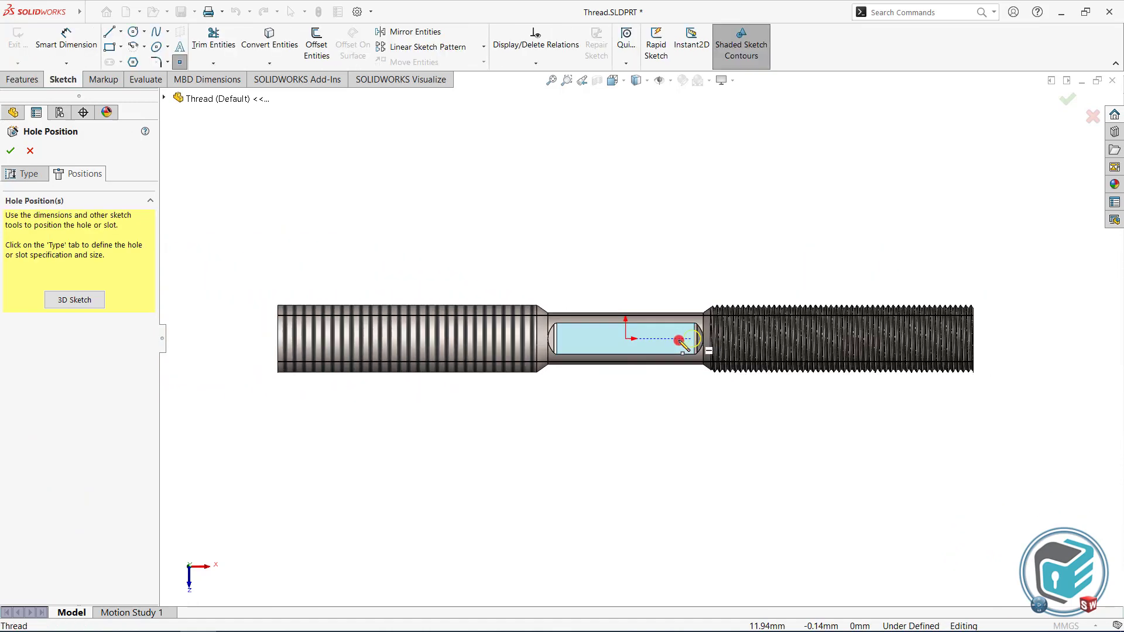
pyautogui.scroll(3, 663, 342)
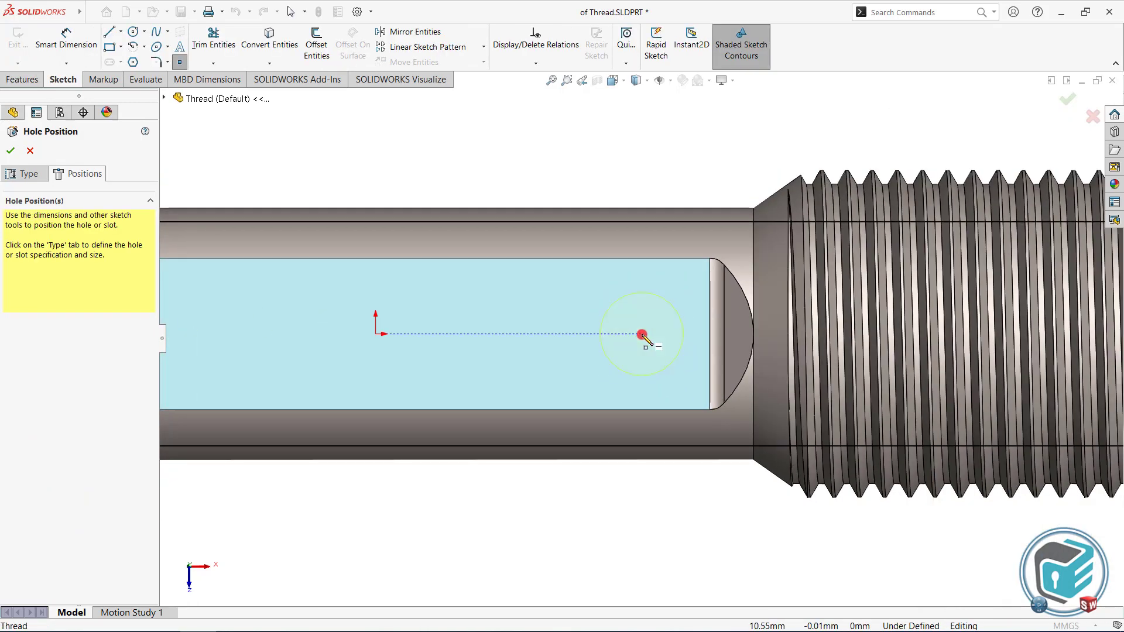
pyautogui.click(644, 334)
pyautogui.click(10, 150)
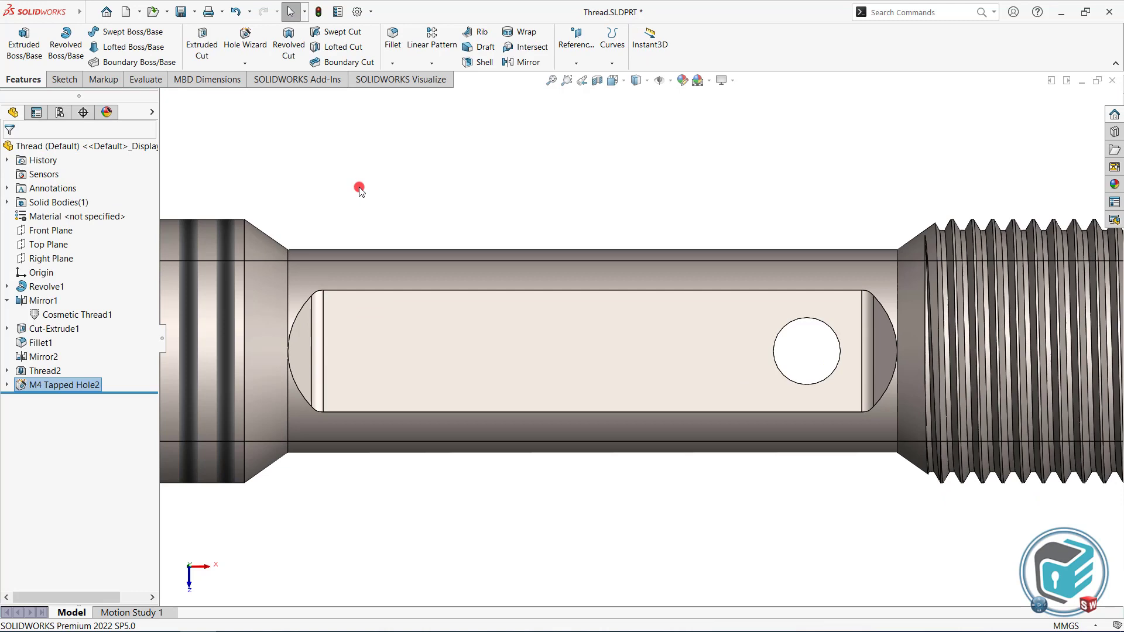
# Step: Add an M4 tapped hole with cosmetic thread near the left end of the flat
pyautogui.click(360, 190)
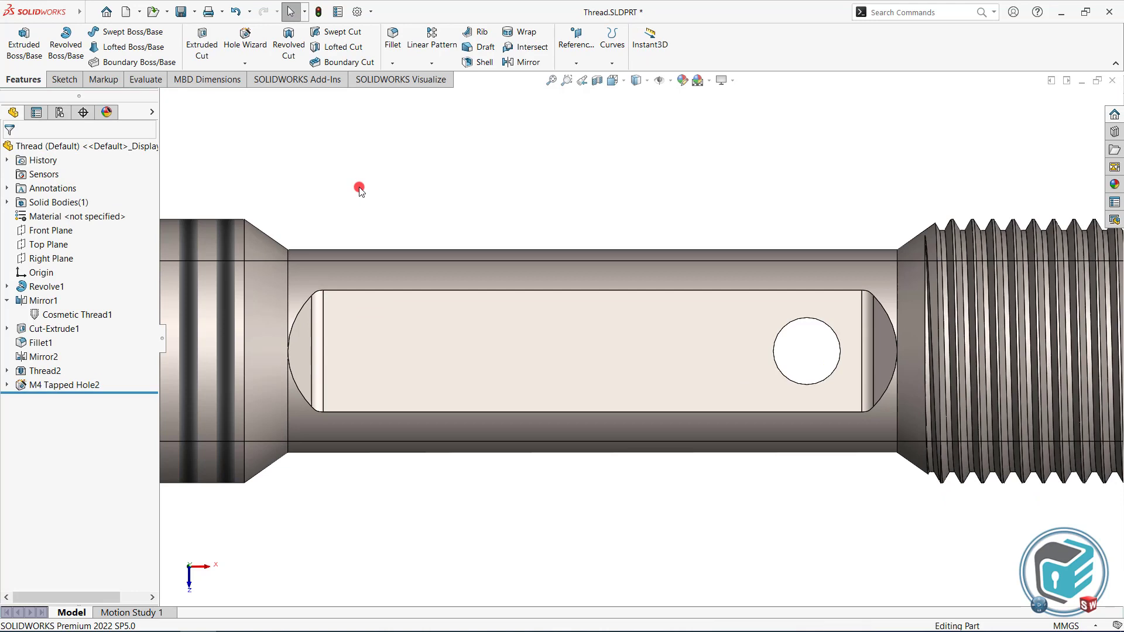
pyautogui.click(245, 64)
pyautogui.moveTo(262, 76); pyautogui.dragTo(271, 80)
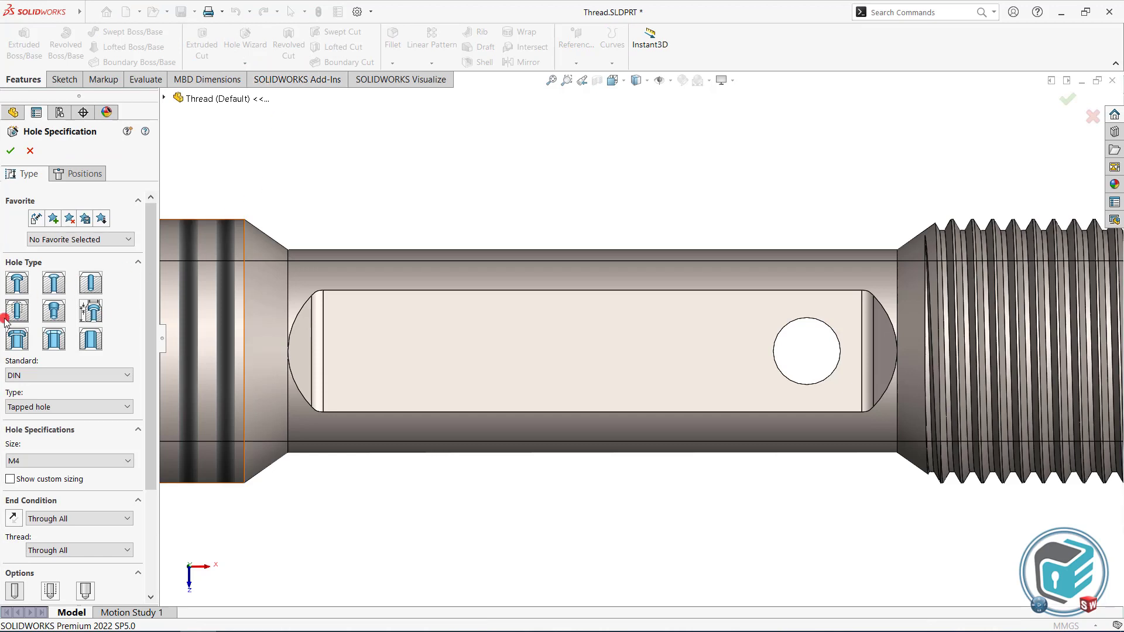
pyautogui.moveTo(153, 330); pyautogui.dragTo(151, 443)
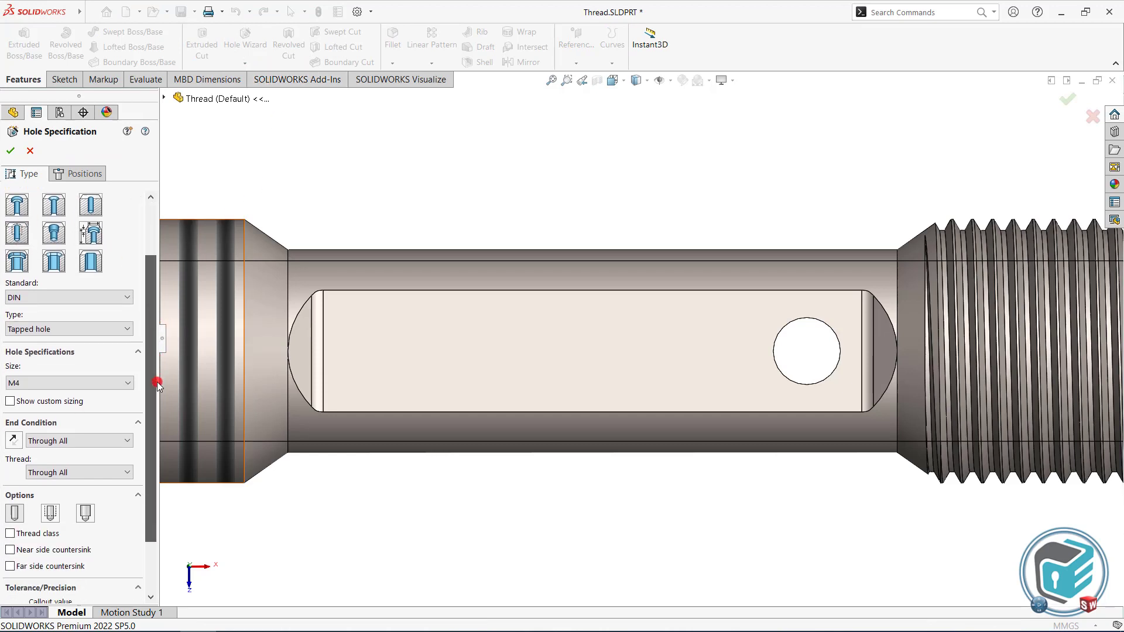
pyautogui.click(53, 446)
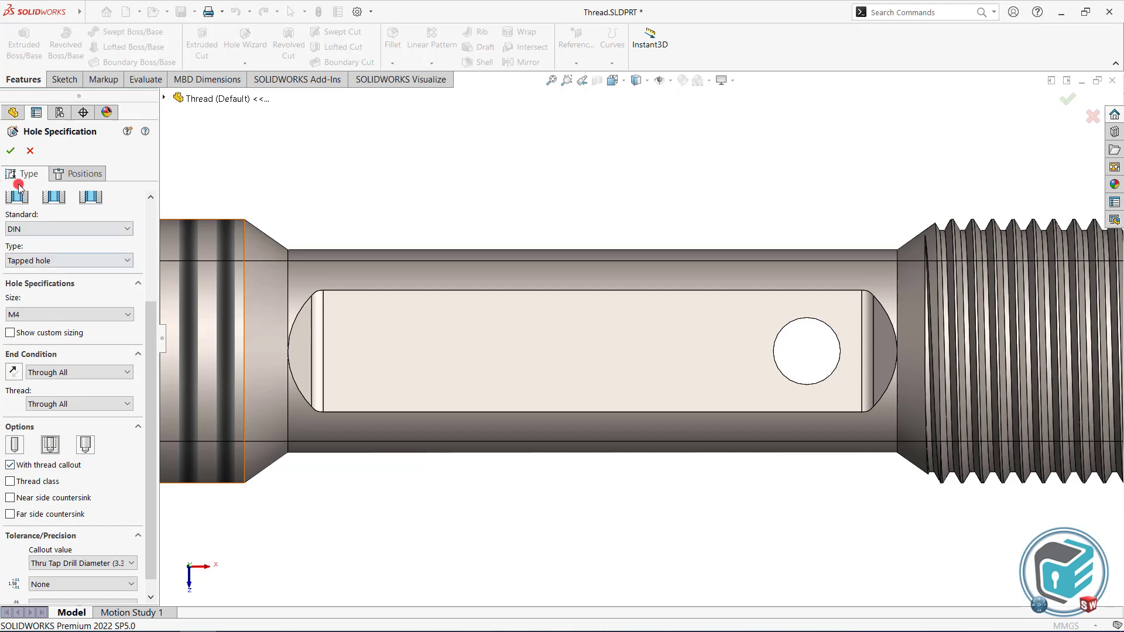
pyautogui.click(12, 150)
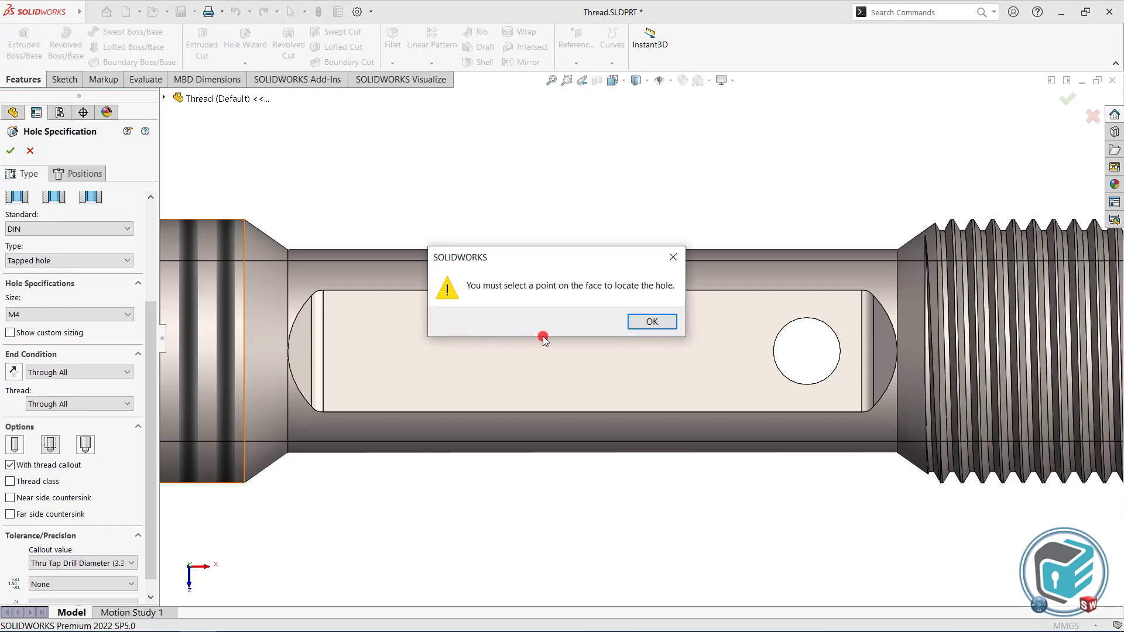
pyautogui.click(642, 326)
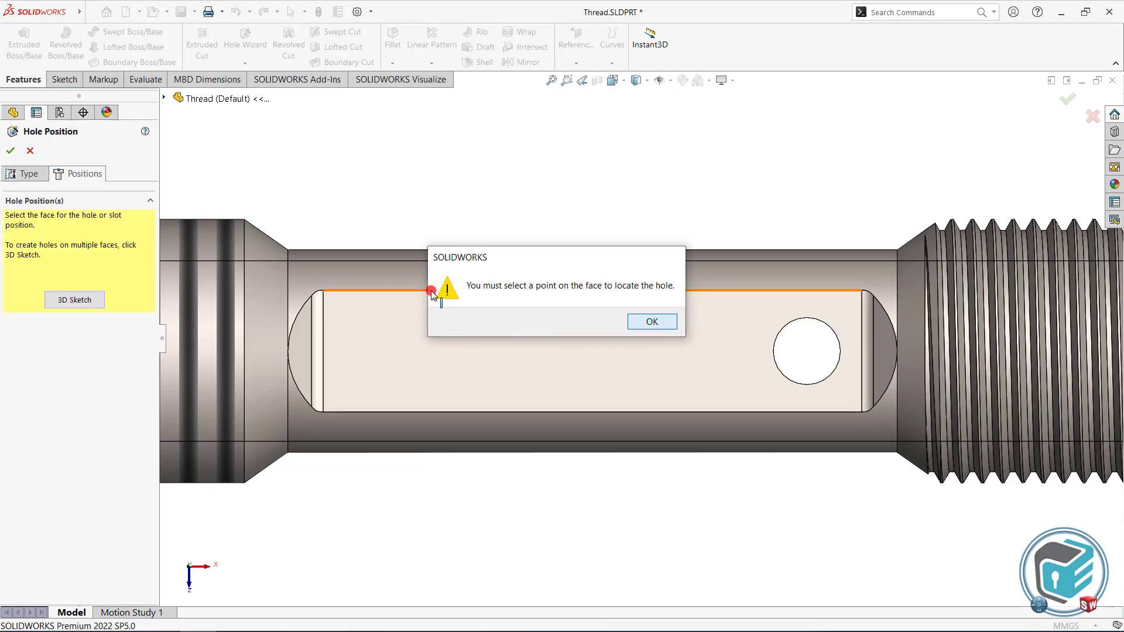
pyautogui.click(652, 322)
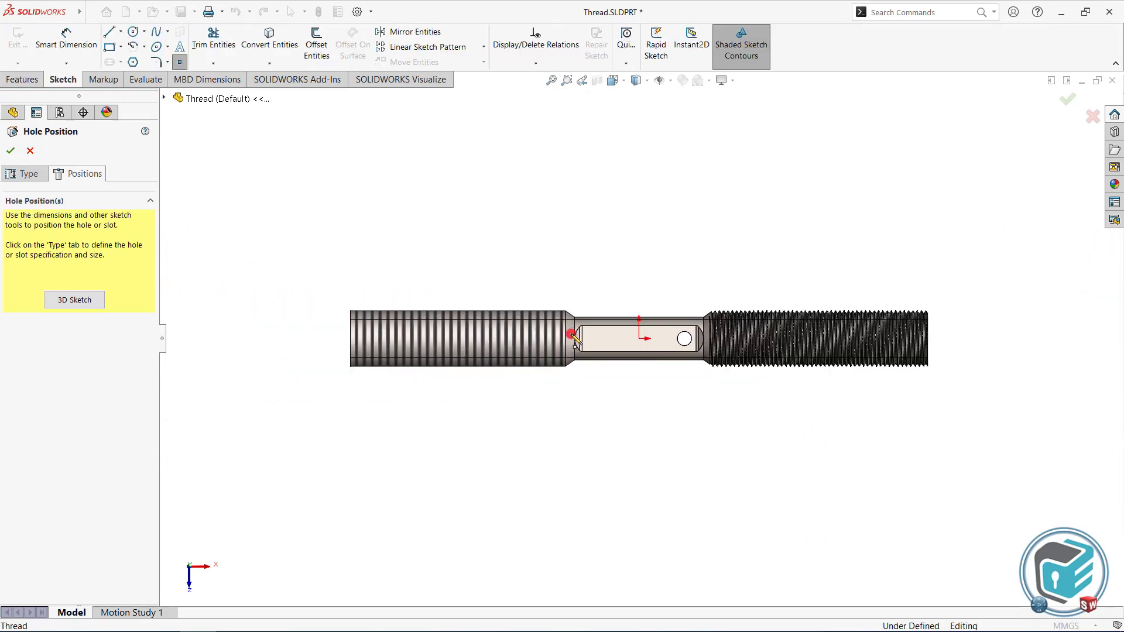
pyautogui.scroll(-1, 619, 331)
pyautogui.scroll(-5, 591, 344)
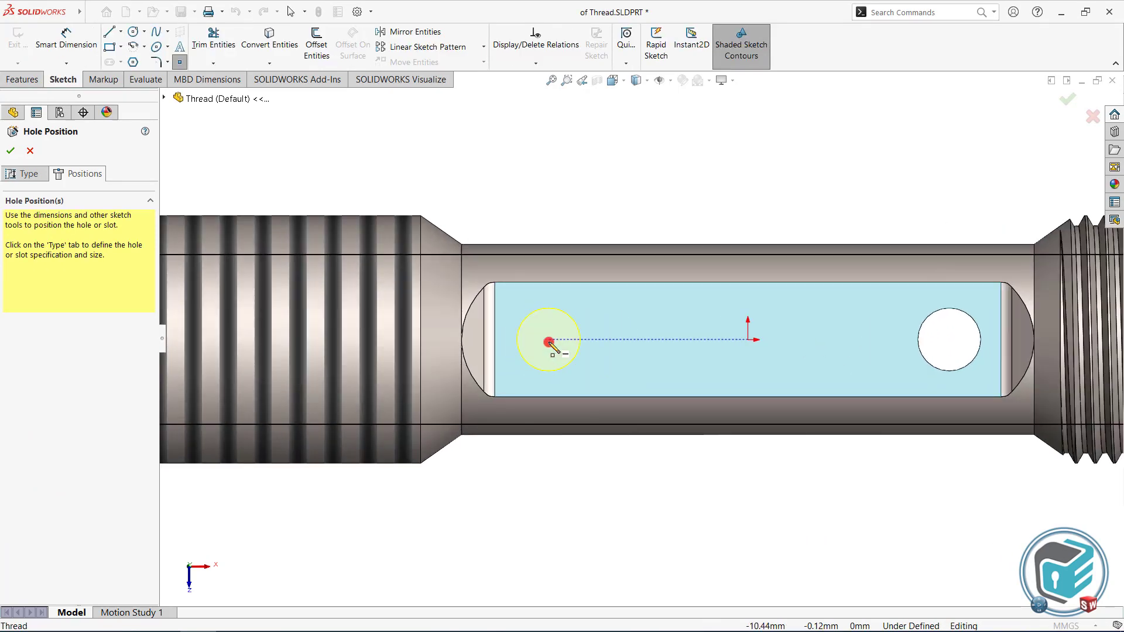
pyautogui.click(549, 340)
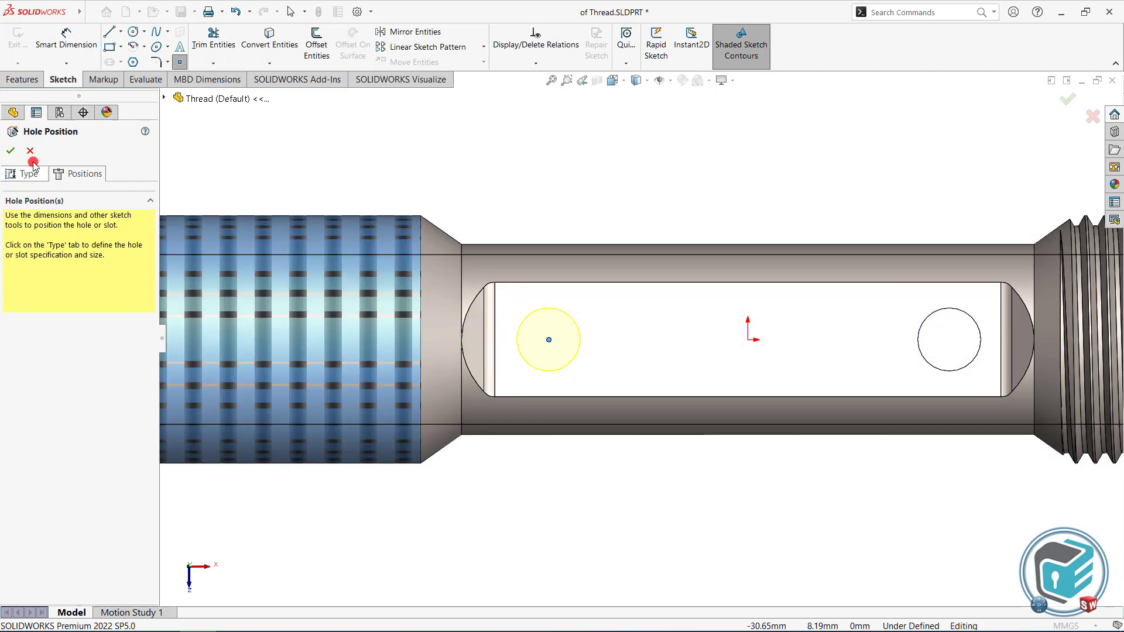
pyautogui.click(11, 151)
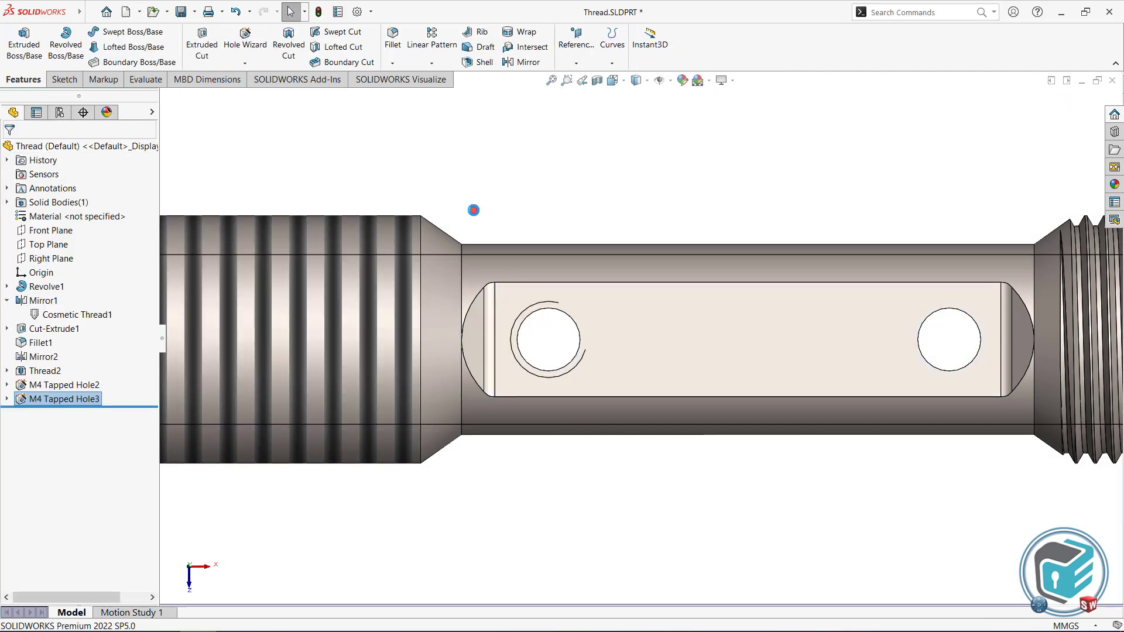
# Step: Orbit the shaft toward the flat face to inspect the new hole's thread
pyautogui.moveTo(625, 404)
pyautogui.mouseDown(button='middle')
pyautogui.moveTo(627, 275)
pyautogui.moveTo(635, 293)
pyautogui.mouseUp(button='middle')
pyautogui.scroll(-5, 585, 339)
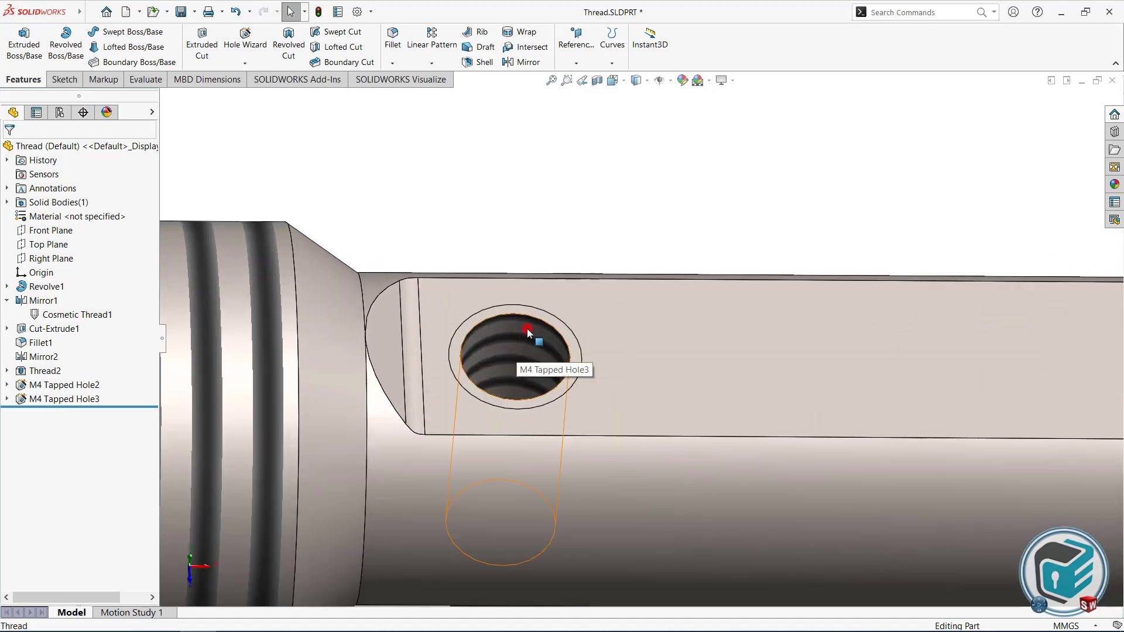
pyautogui.scroll(3, 969, 359)
pyautogui.moveTo(968, 359)
pyautogui.mouseDown(button='middle')
pyautogui.moveTo(841, 326)
pyautogui.moveTo(853, 407)
pyautogui.mouseUp(button='middle')
pyautogui.scroll(-4, 597, 382)
pyautogui.moveTo(597, 381)
pyautogui.mouseDown(button='middle')
pyautogui.moveTo(600, 407)
pyautogui.moveTo(597, 383)
pyautogui.mouseUp(button='middle')
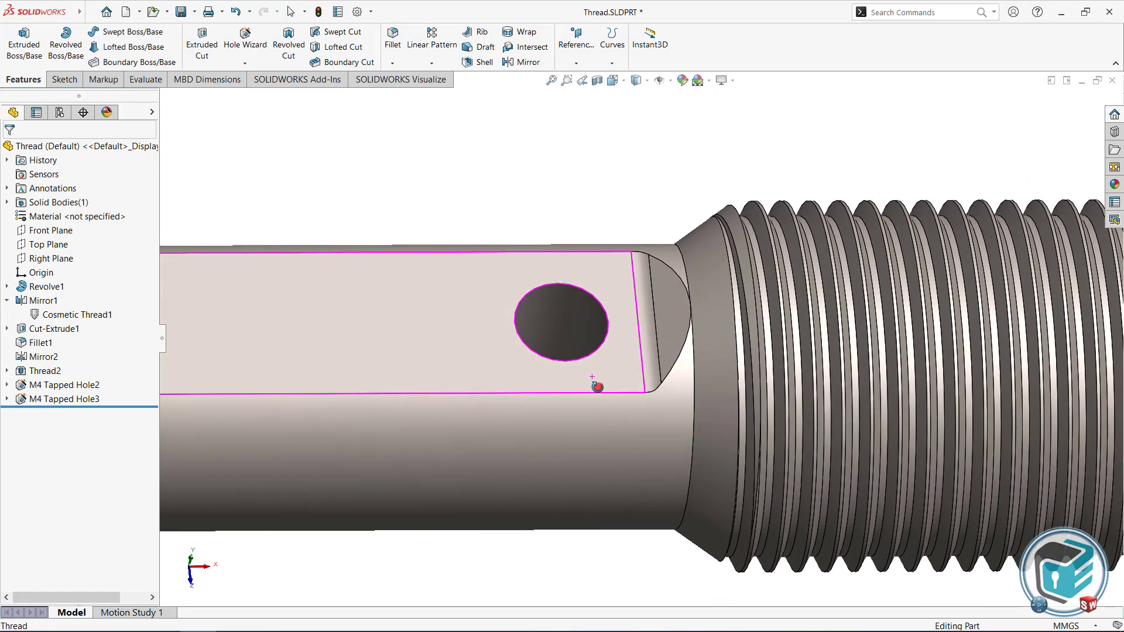
pyautogui.press('Escape')
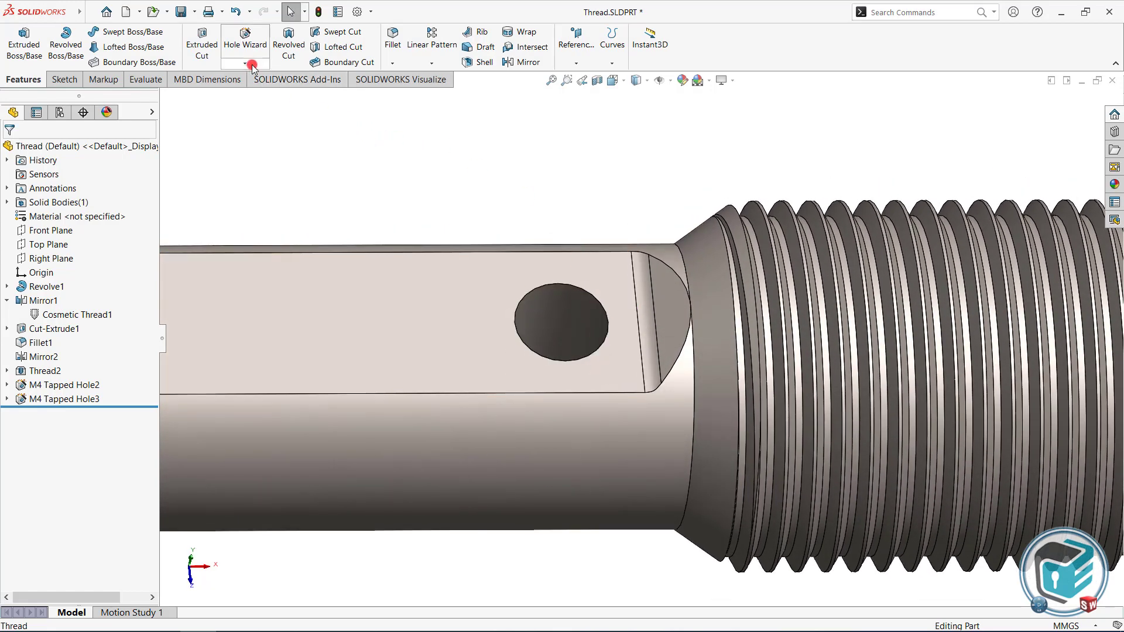
pyautogui.click(245, 62)
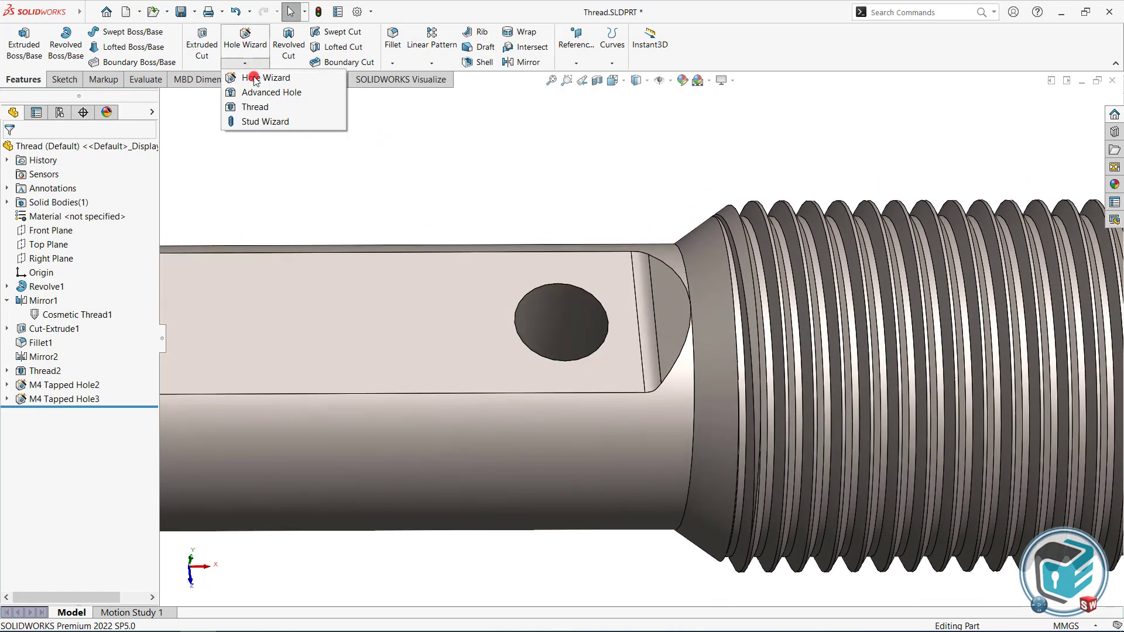
# Step: Define an extruded M4x0.7 Metric Tap thread on the hole edge, ending after revolutions
pyautogui.click(264, 109)
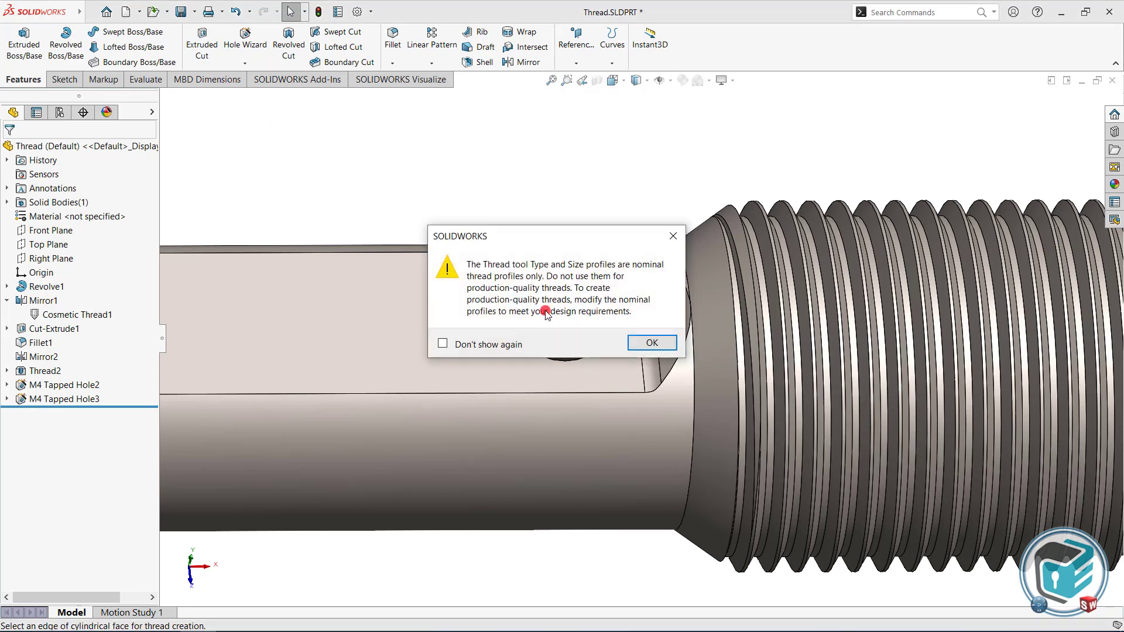
pyautogui.click(654, 344)
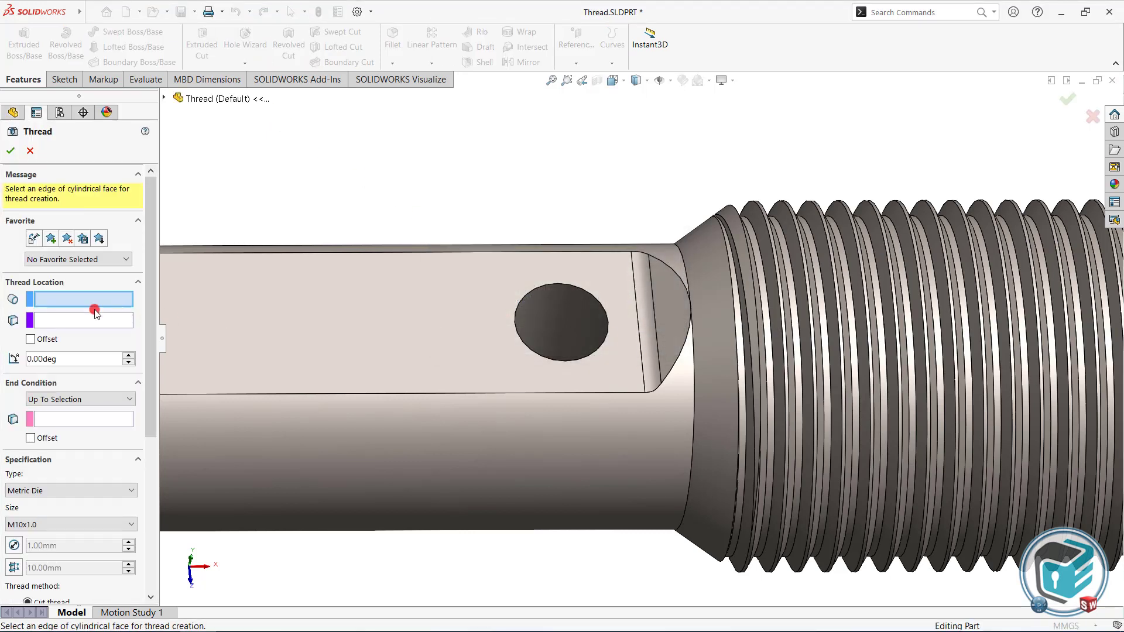
pyautogui.click(559, 283)
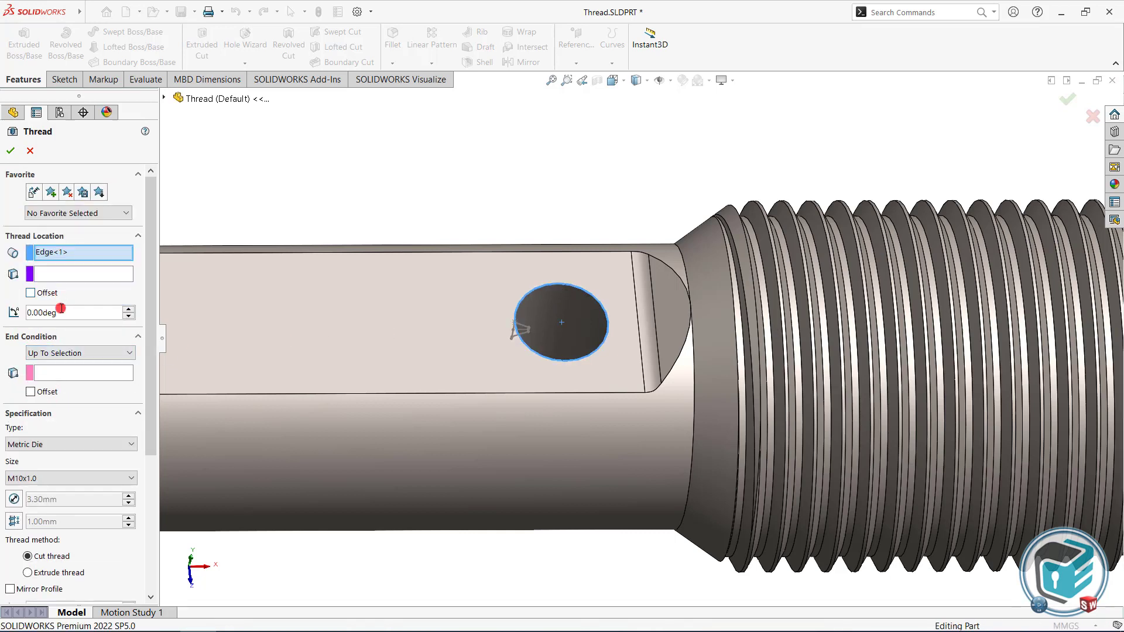
pyautogui.click(67, 353)
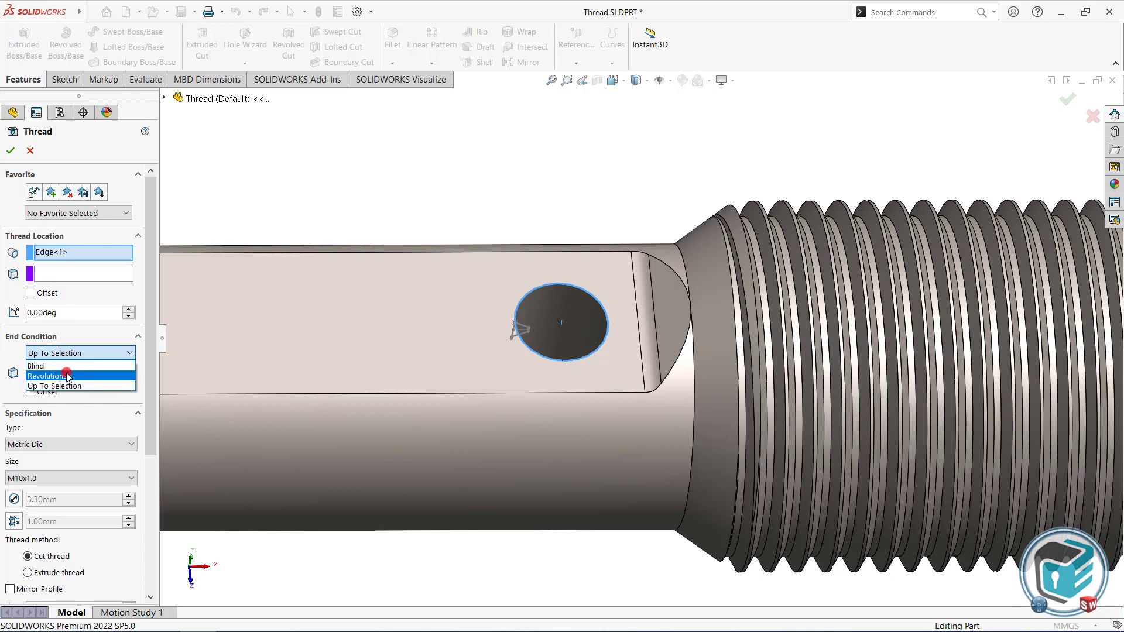
pyautogui.click(67, 368)
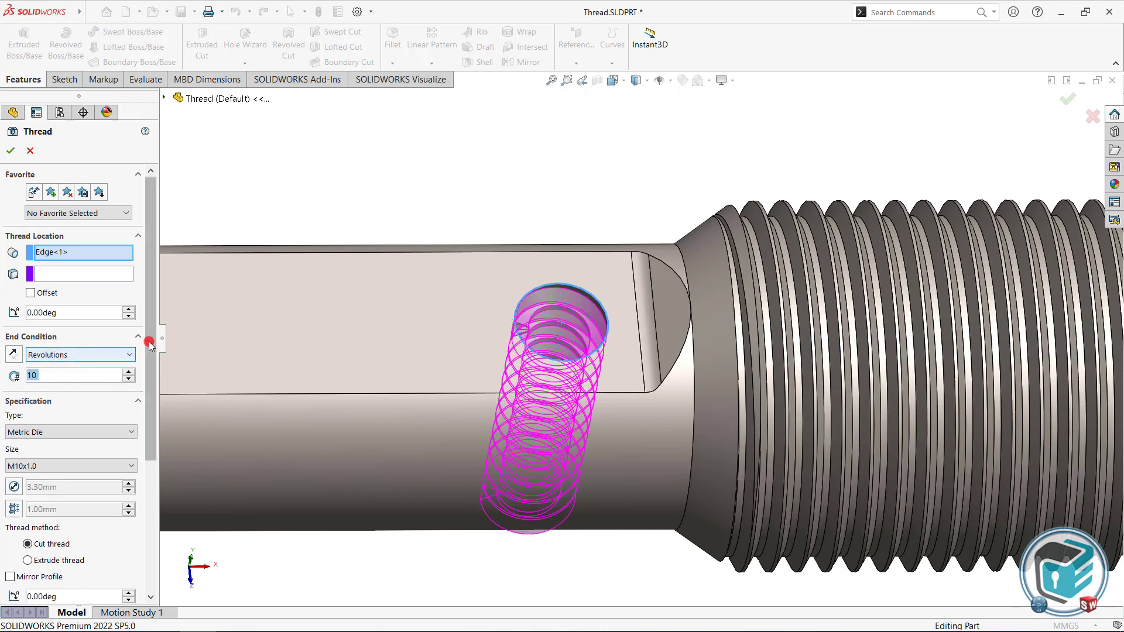
pyautogui.moveTo(150, 352); pyautogui.dragTo(151, 421)
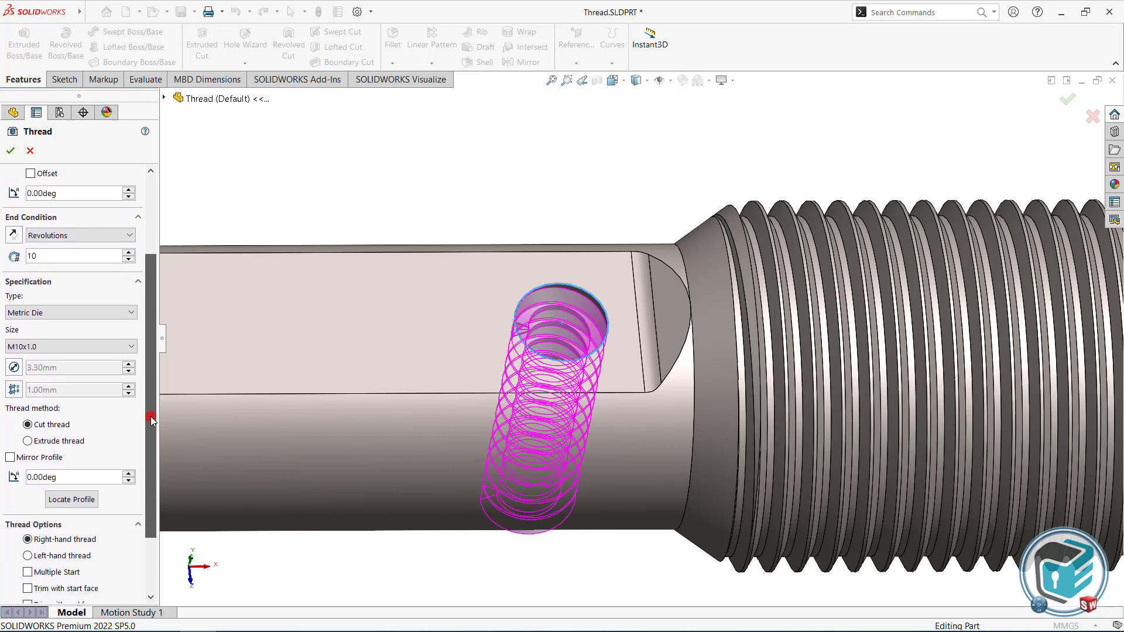
pyautogui.click(65, 347)
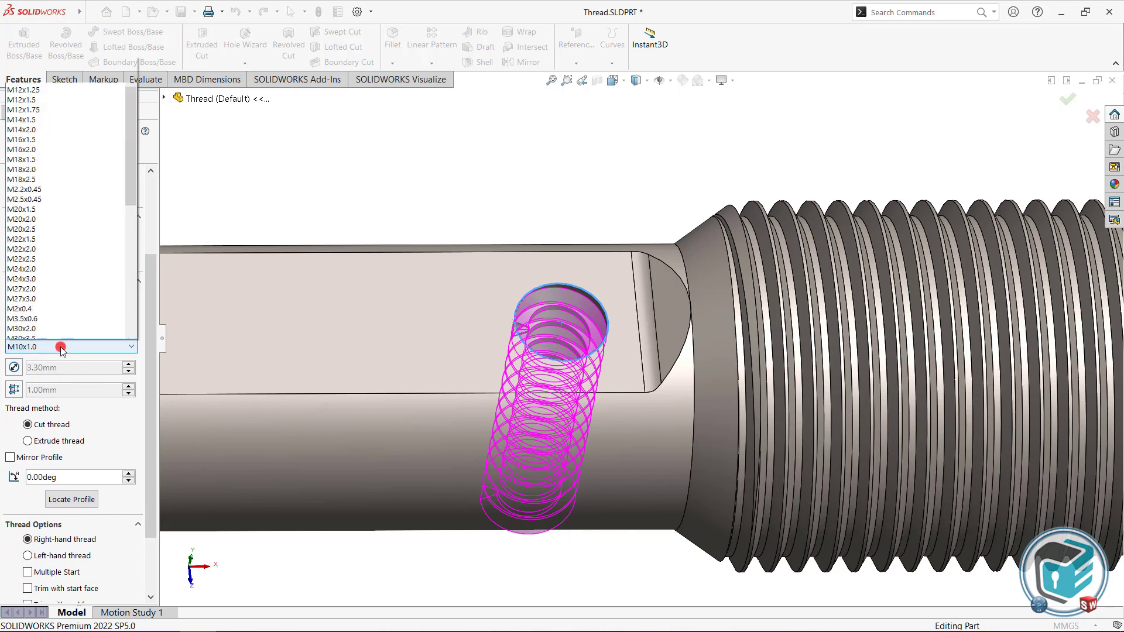
pyautogui.moveTo(131, 171); pyautogui.dragTo(132, 253)
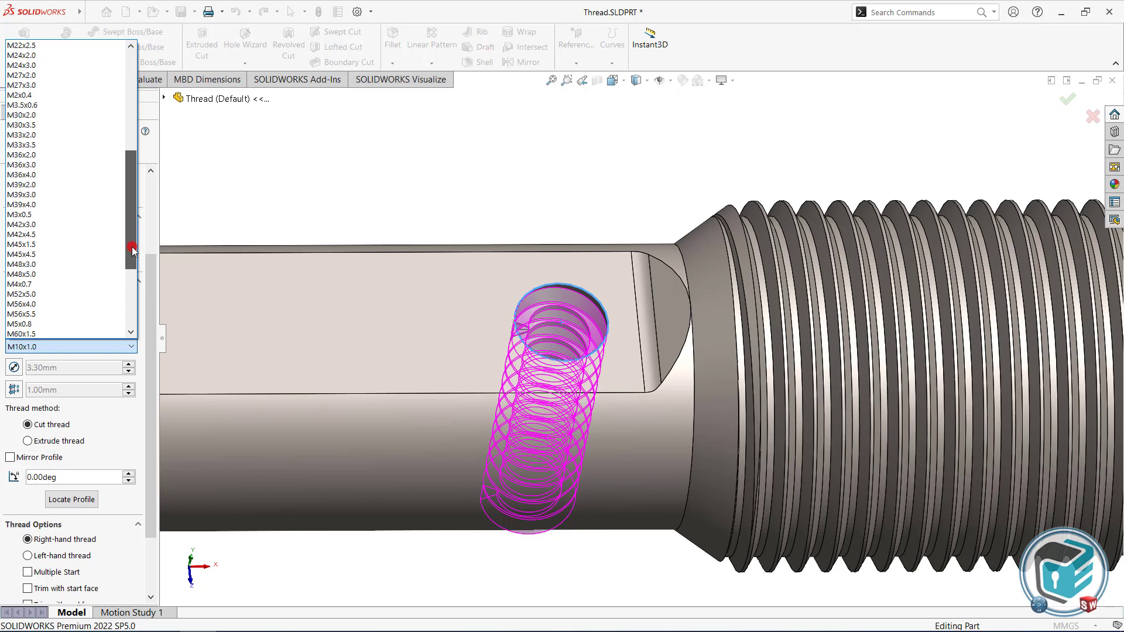
pyautogui.click(46, 264)
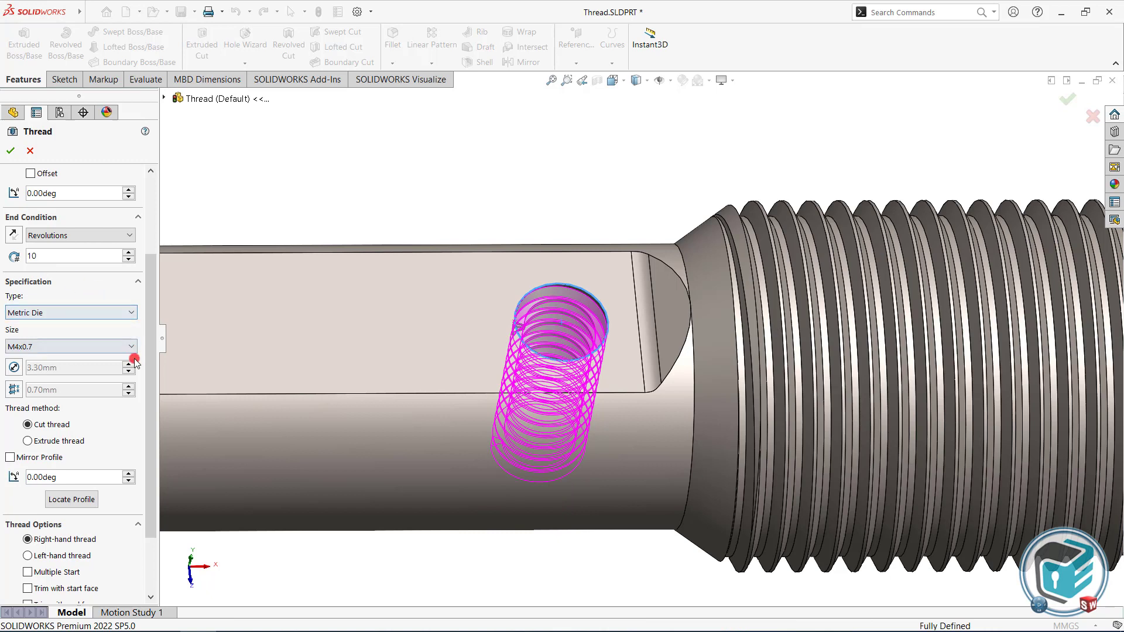
pyautogui.click(53, 309)
pyautogui.click(50, 351)
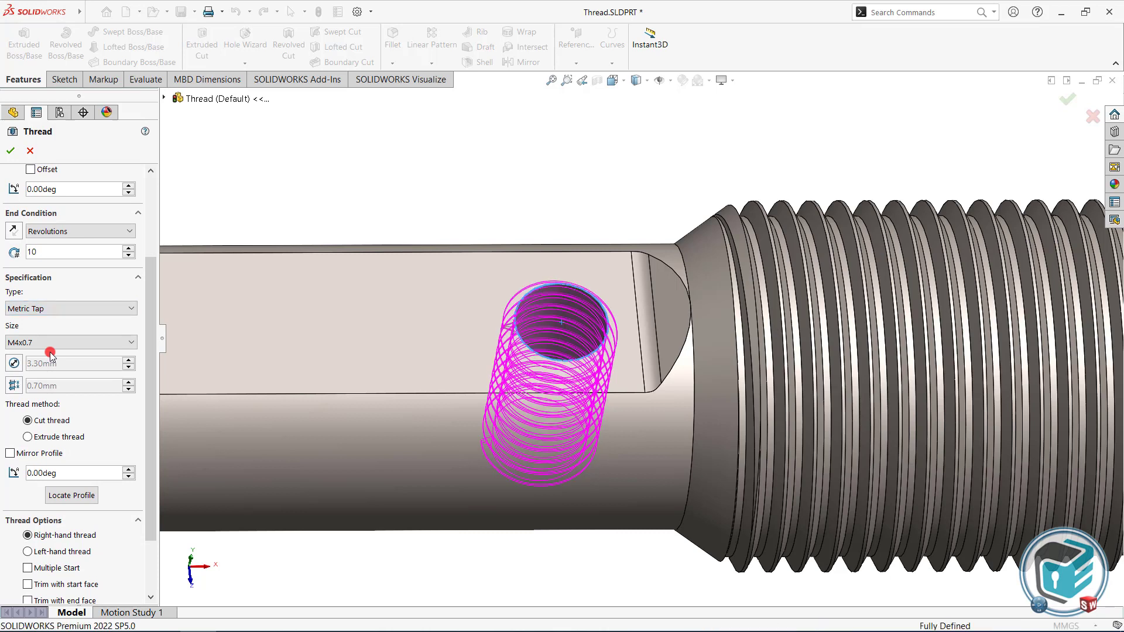
pyautogui.click(28, 437)
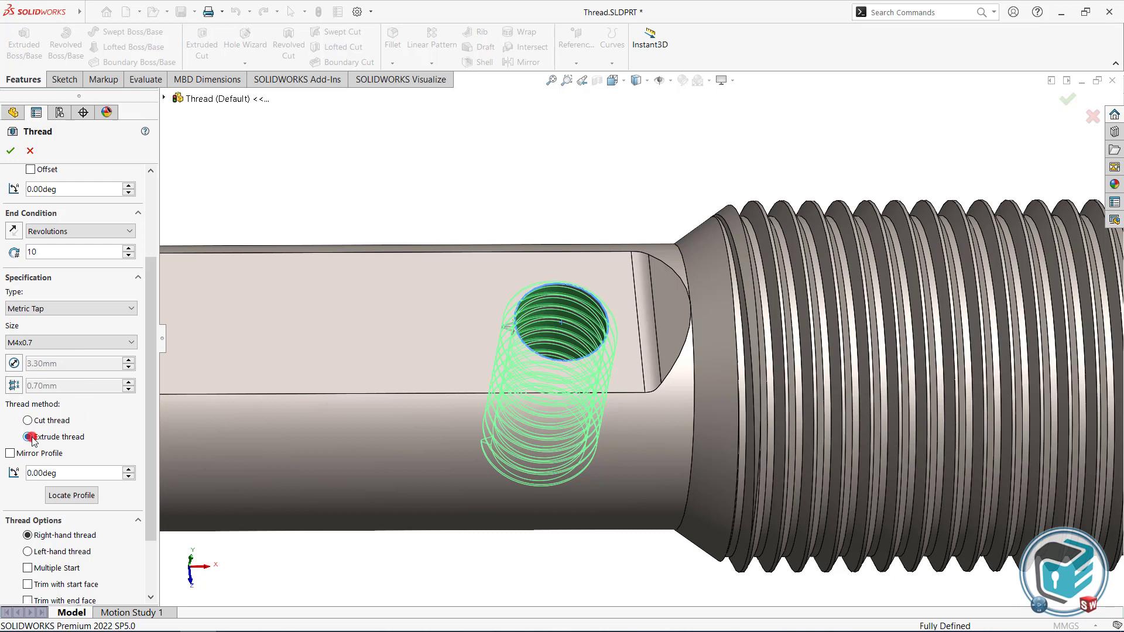
pyautogui.moveTo(146, 423); pyautogui.dragTo(146, 490)
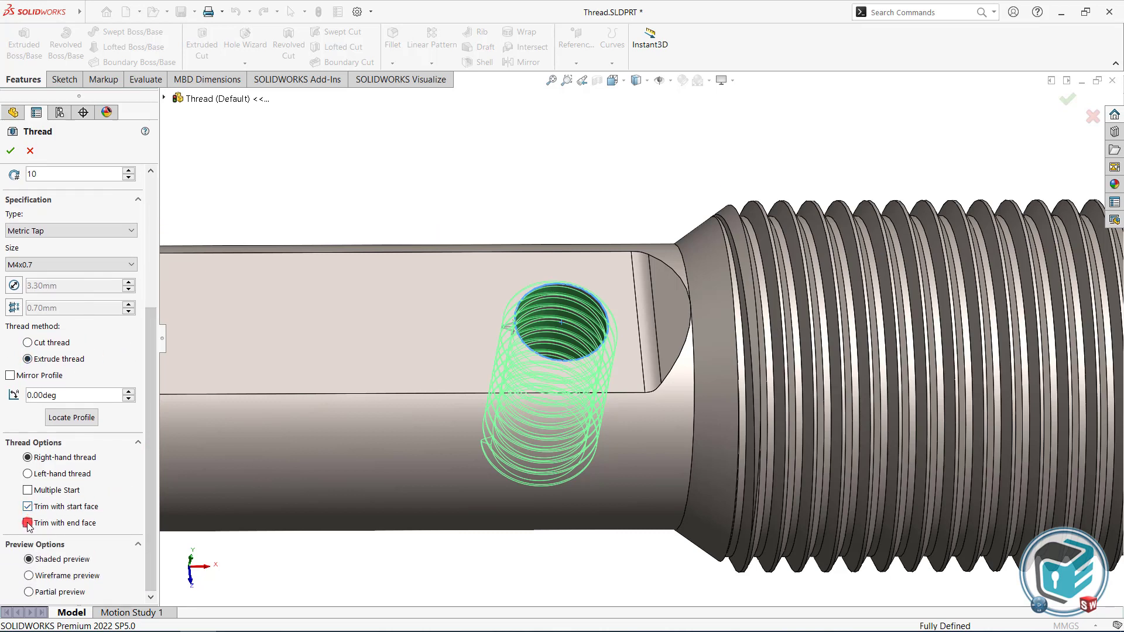
pyautogui.click(12, 153)
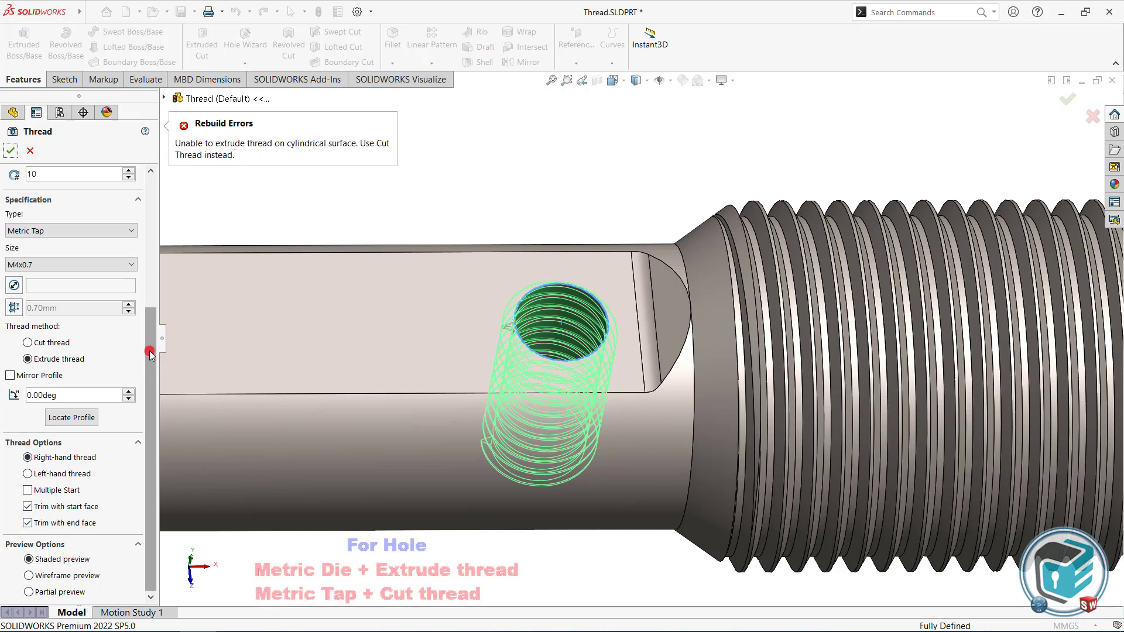
# Step: Switch the thread type to Metric Die, keep it extruded, and accept Thread3
pyautogui.moveTo(155, 363); pyautogui.dragTo(158, 332)
pyautogui.click(52, 313)
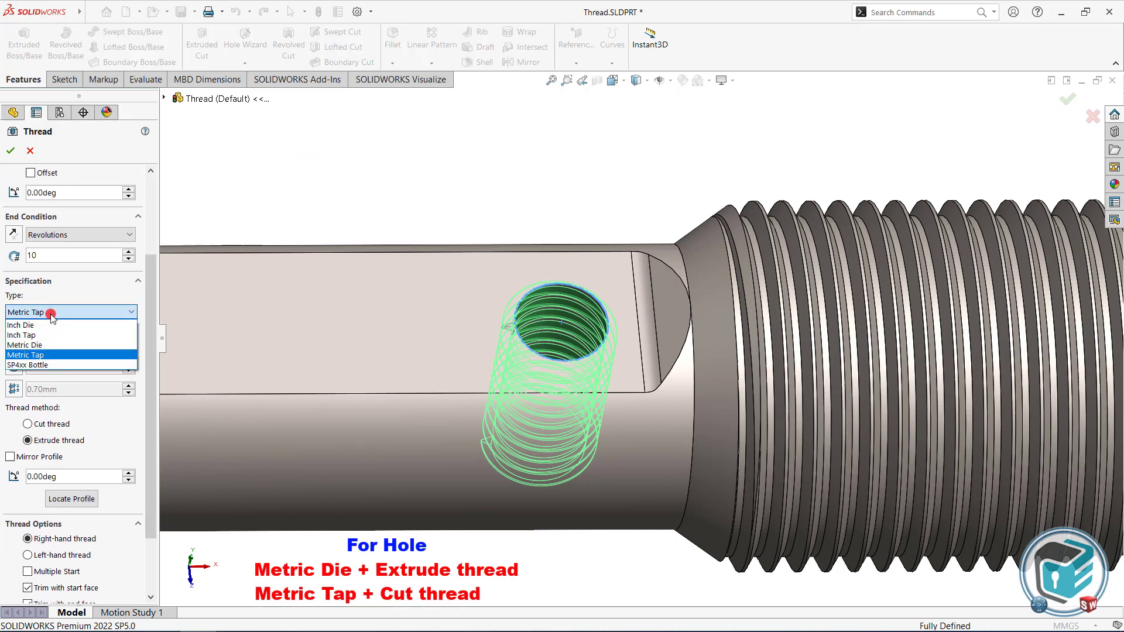
pyautogui.click(48, 346)
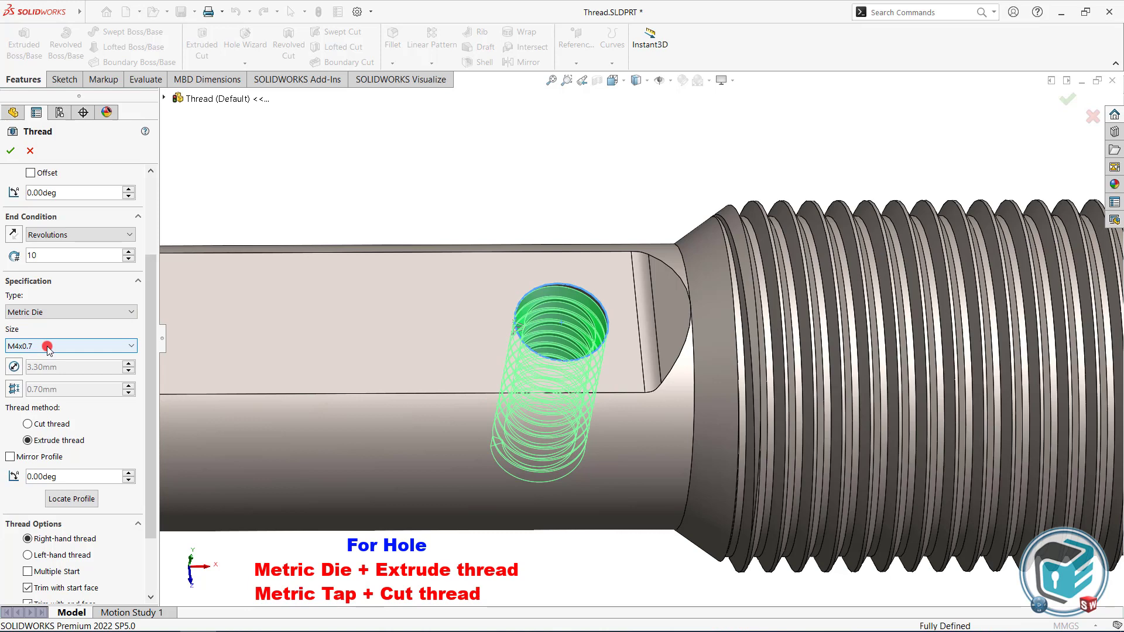
pyautogui.click(29, 425)
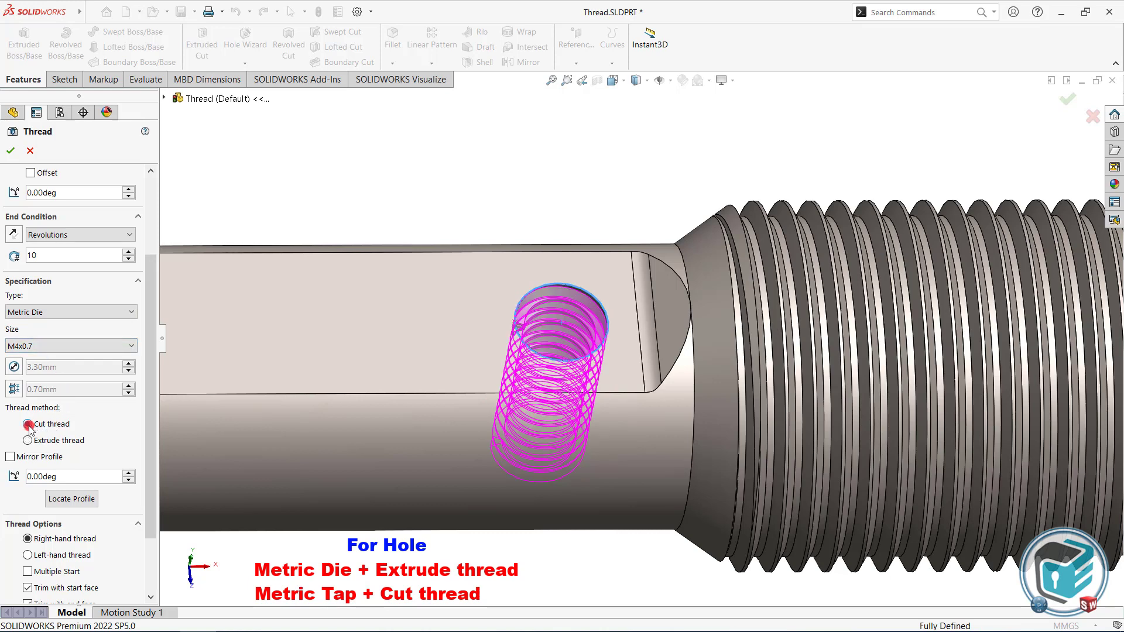
pyautogui.click(12, 153)
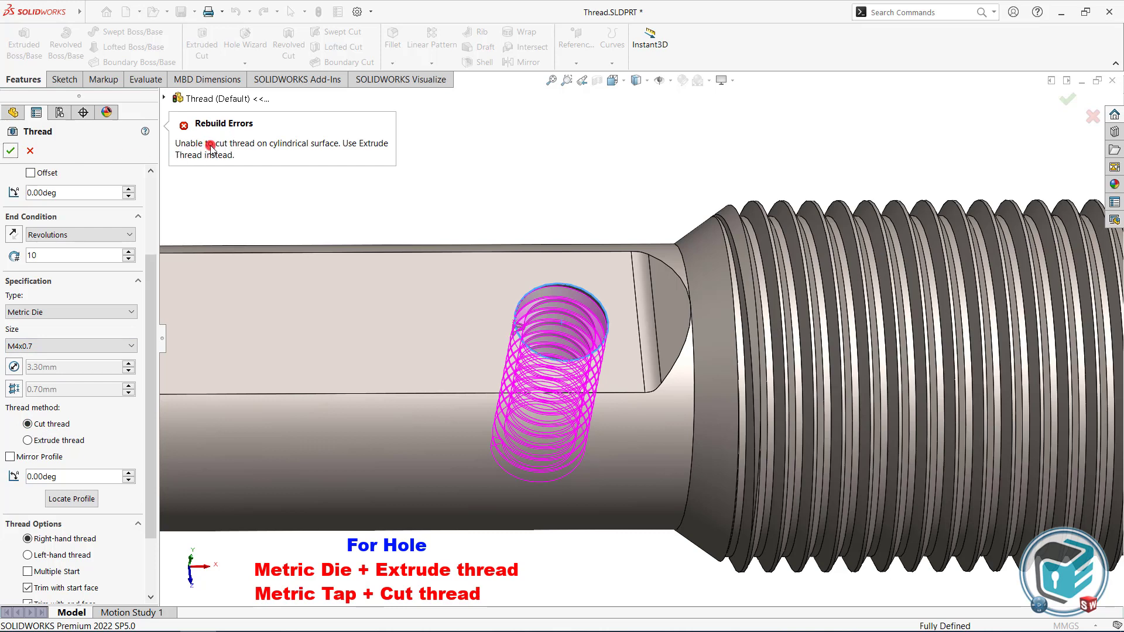
pyautogui.click(45, 313)
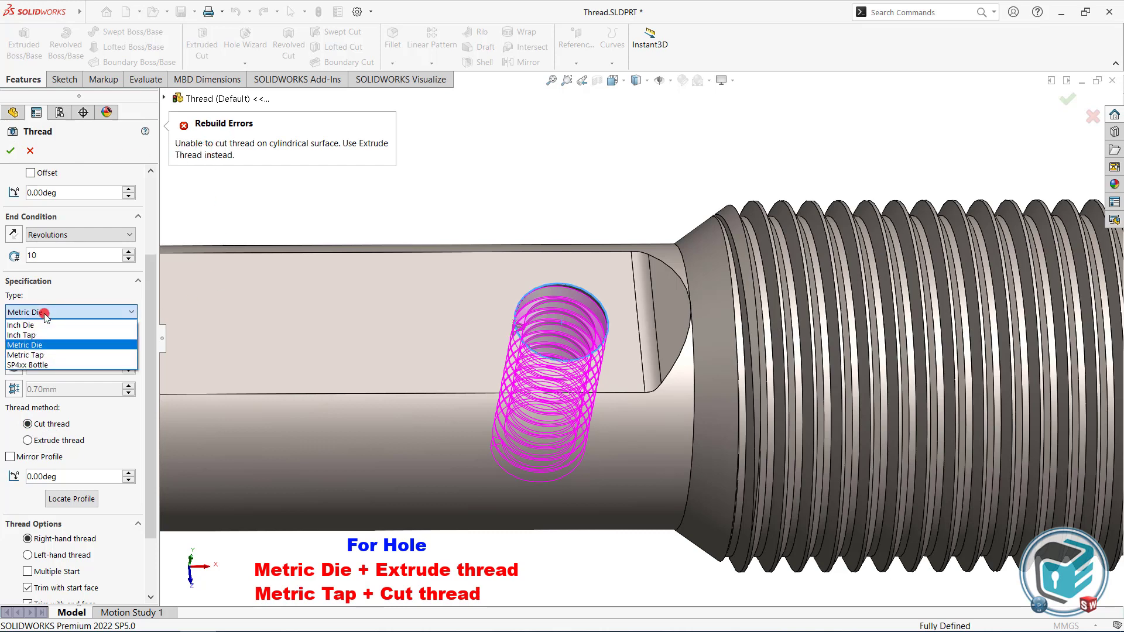
pyautogui.click(47, 349)
pyautogui.click(28, 440)
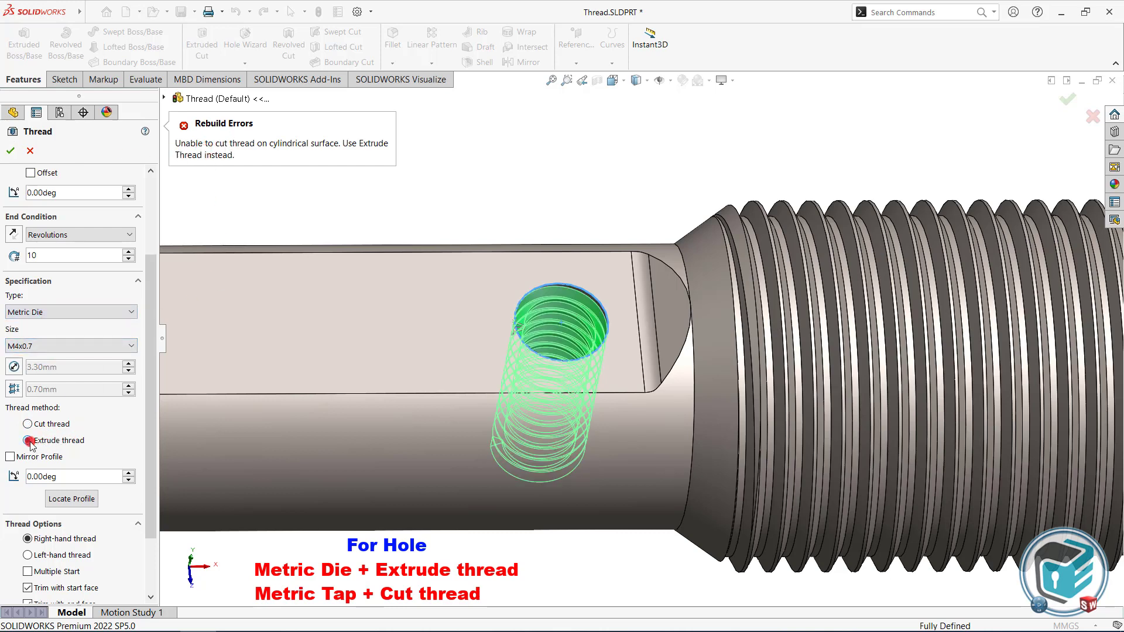
pyautogui.click(11, 151)
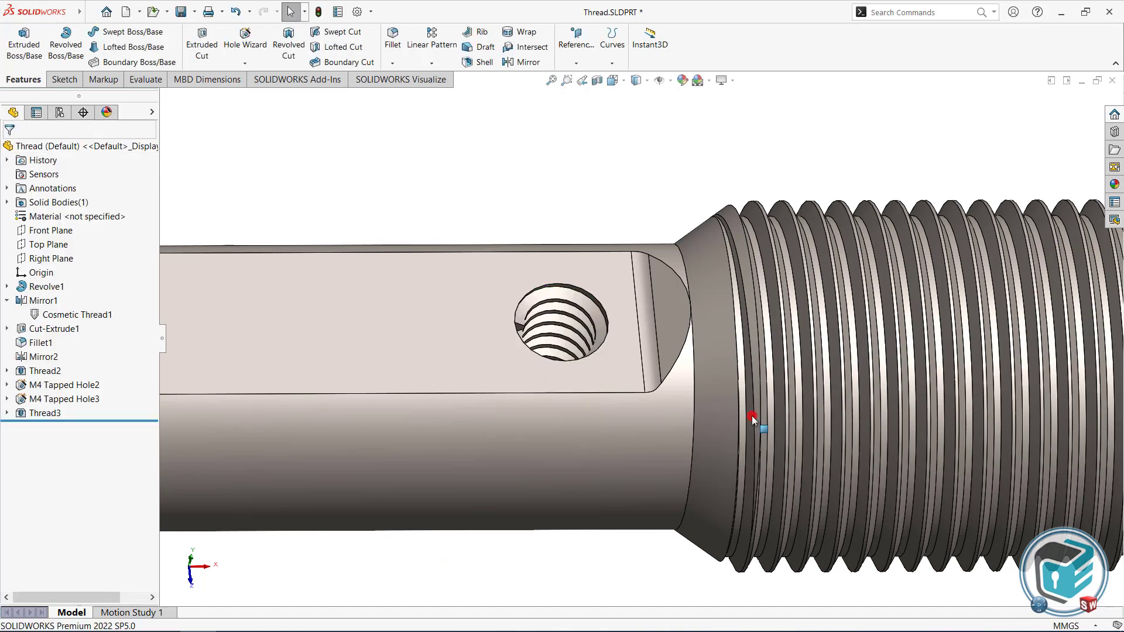
# Step: Edit Thread3 to a cut thread of type Metric Tap
pyautogui.scroll(-2, 576, 322)
pyautogui.moveTo(577, 322)
pyautogui.mouseDown(button='middle')
pyautogui.moveTo(604, 408)
pyautogui.moveTo(520, 406)
pyautogui.moveTo(569, 380)
pyautogui.moveTo(568, 325)
pyautogui.mouseUp(button='middle')
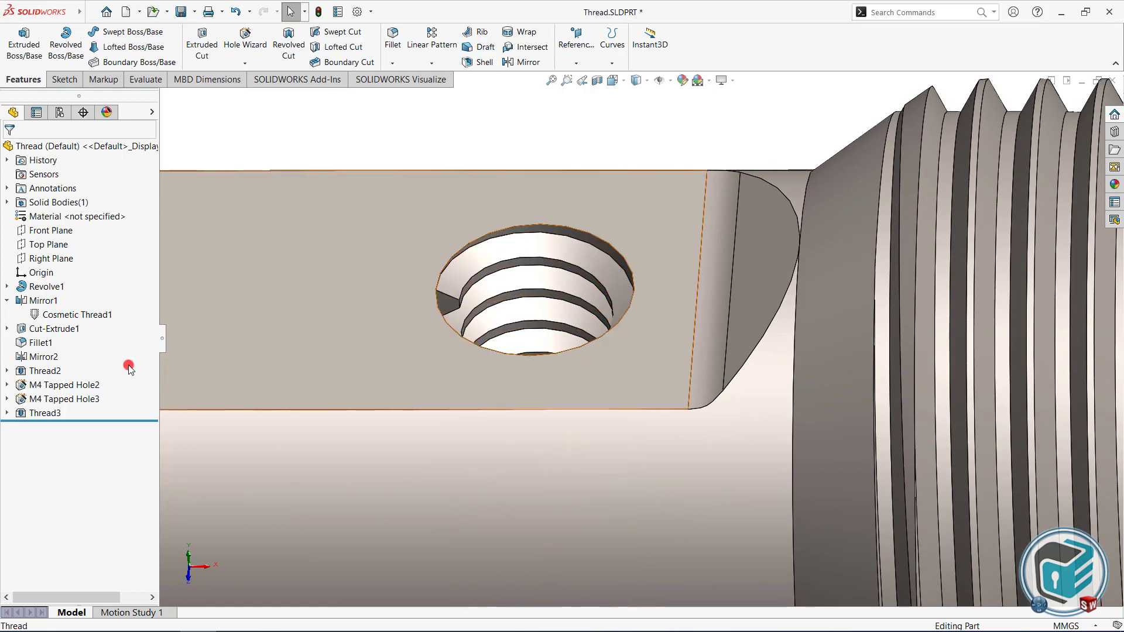
pyautogui.click(46, 412)
pyautogui.click(57, 379)
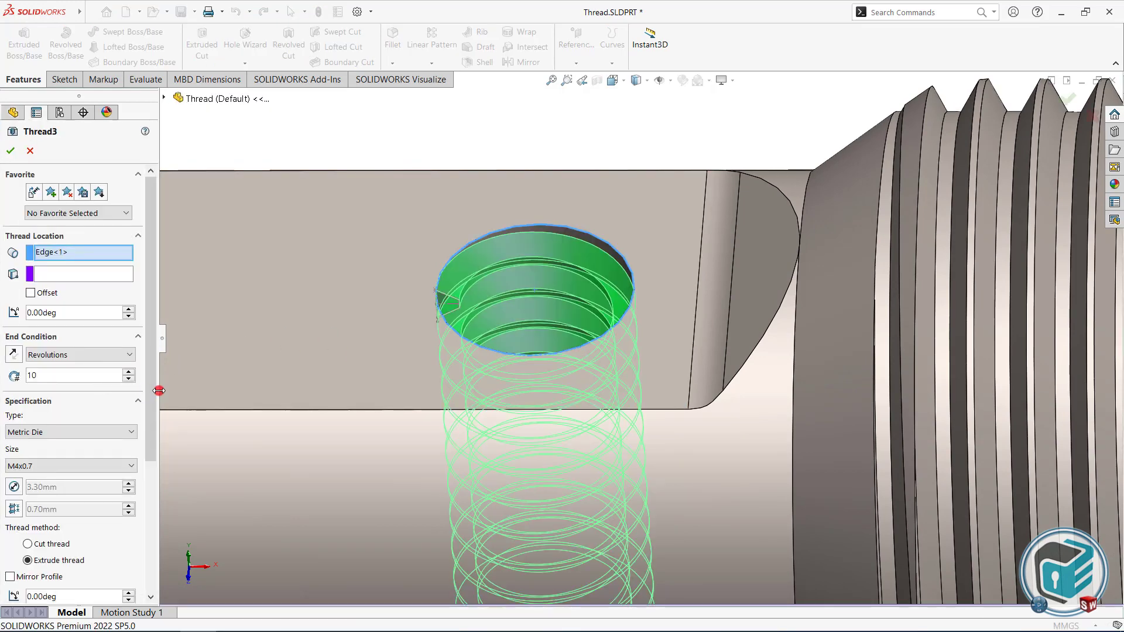
pyautogui.moveTo(151, 382); pyautogui.dragTo(150, 424)
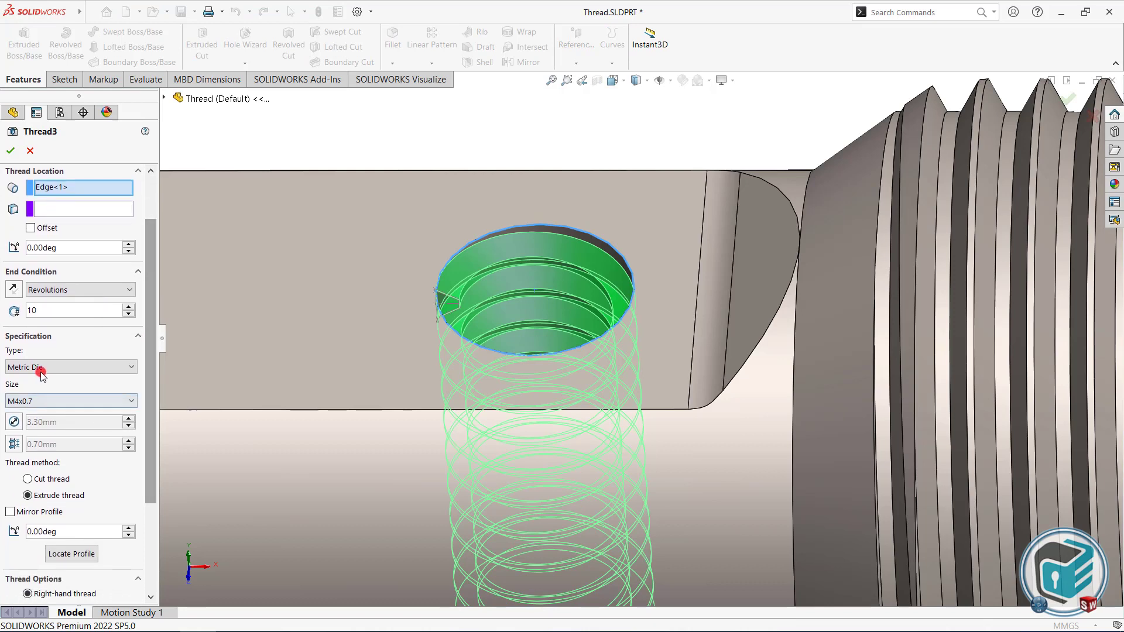
pyautogui.click(41, 367)
pyautogui.click(46, 410)
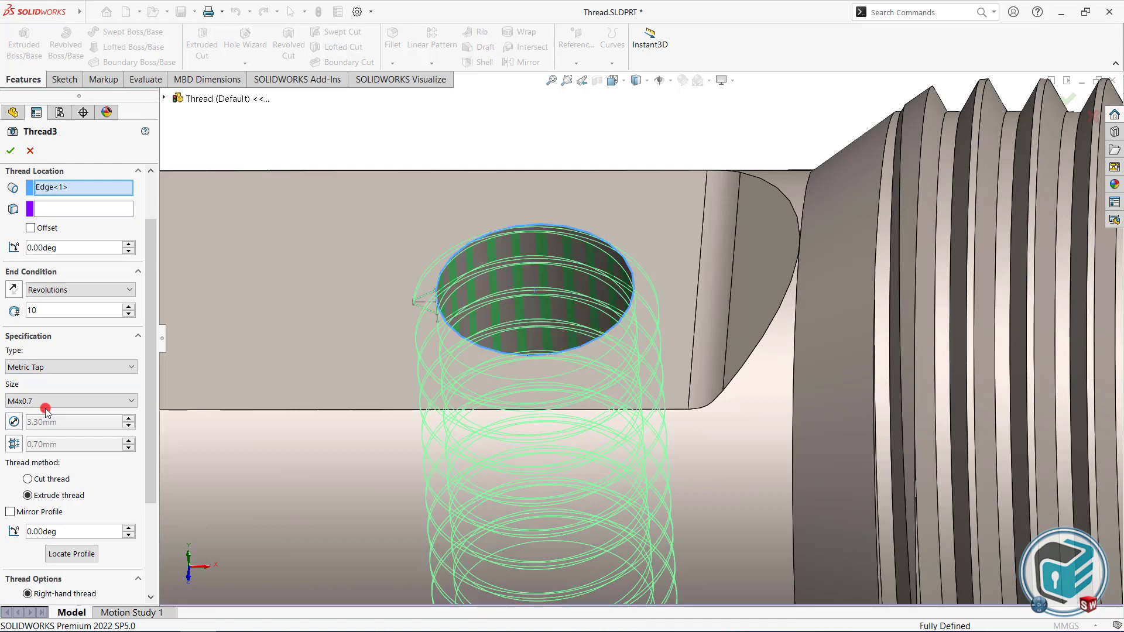
pyautogui.scroll(-3, 46, 412)
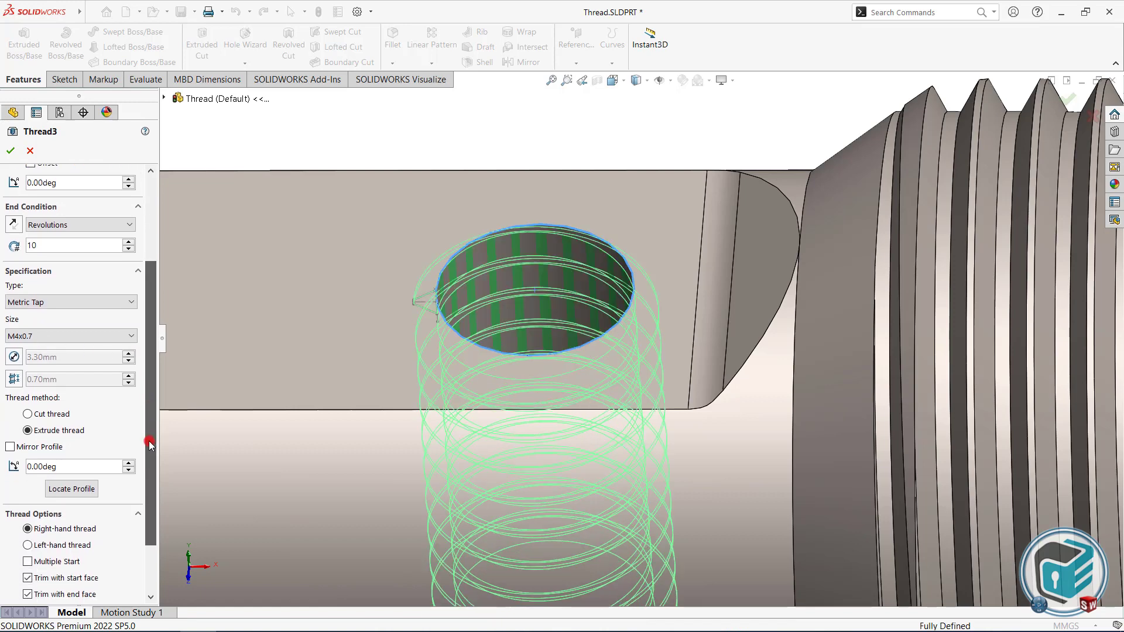
pyautogui.click(36, 414)
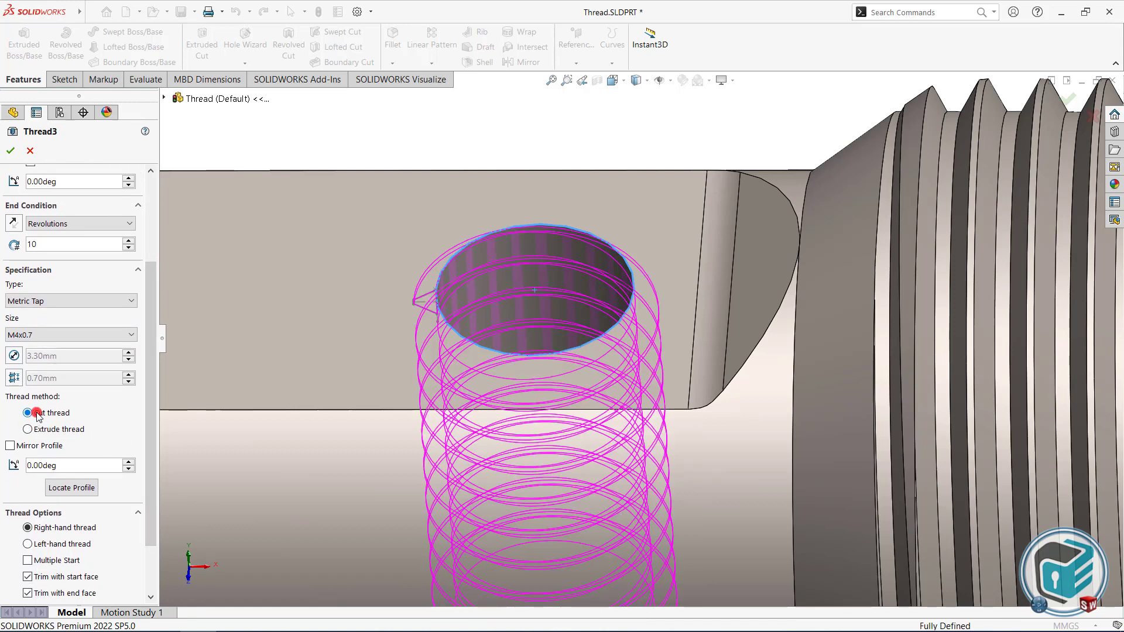
# Step: Offset the thread start 1 mm, reversed outward above the hole
pyautogui.moveTo(146, 413); pyautogui.dragTo(151, 335)
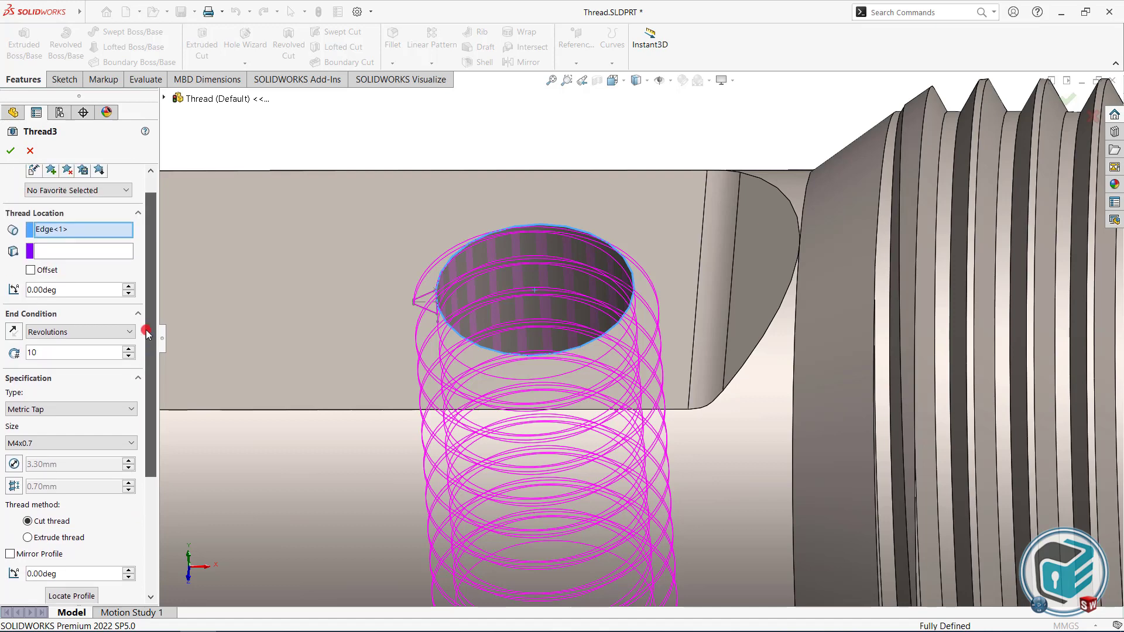
pyautogui.click(32, 281)
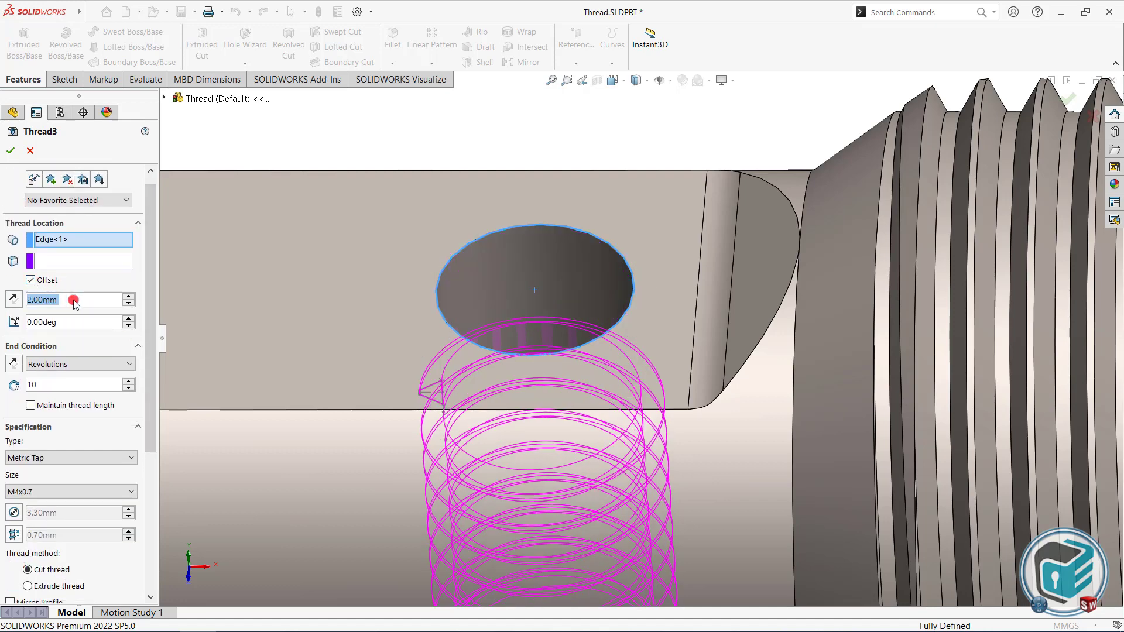
pyautogui.write('1')
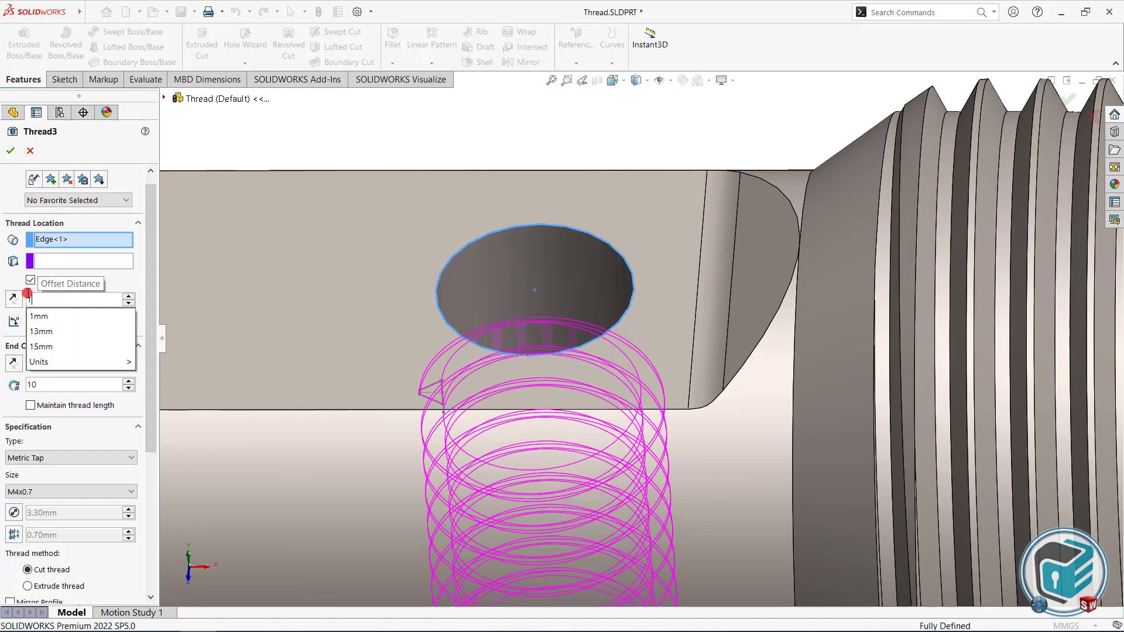
pyautogui.click(15, 277)
pyautogui.click(14, 298)
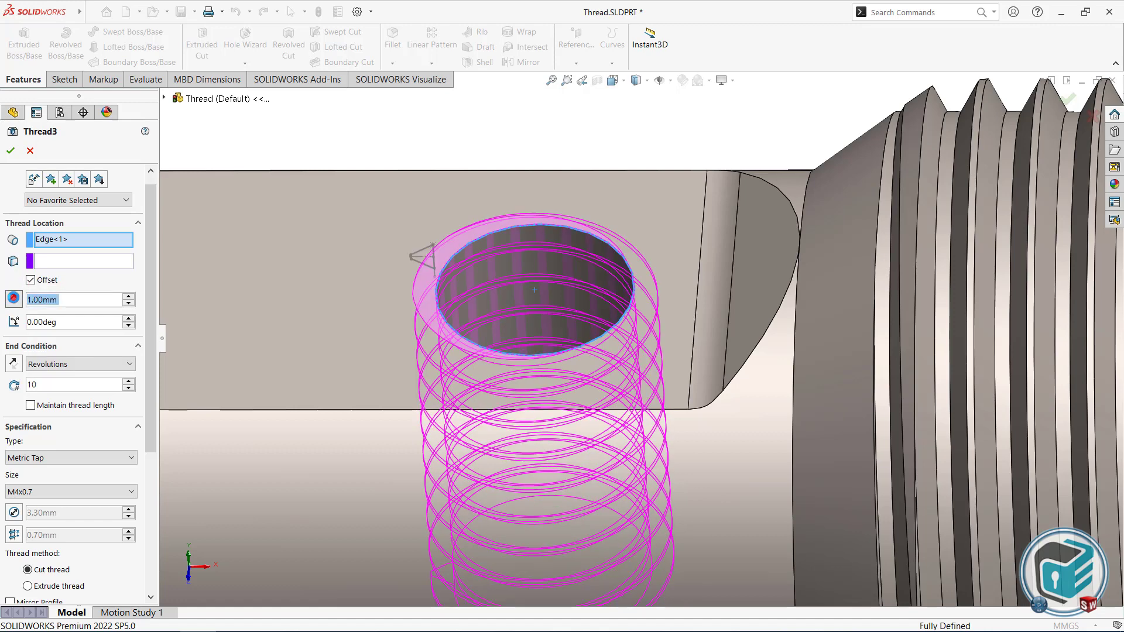
pyautogui.moveTo(150, 337); pyautogui.dragTo(151, 386)
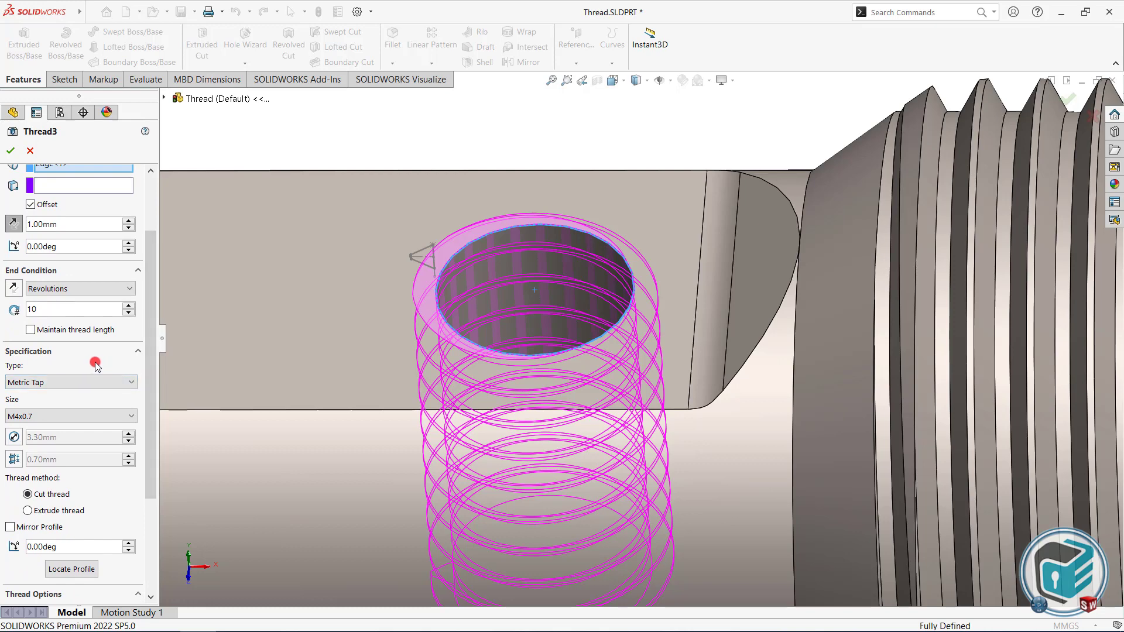
# Step: End the thread Up To Selection at the hole's bottom edge with 1 mm offset
pyautogui.click(56, 289)
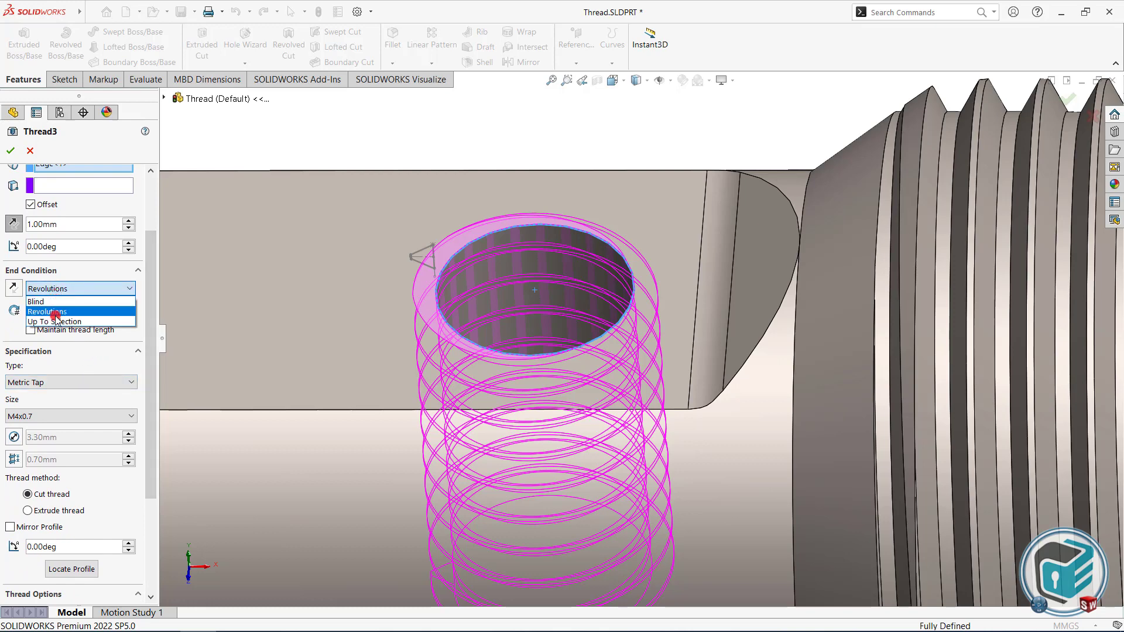
pyautogui.click(51, 302)
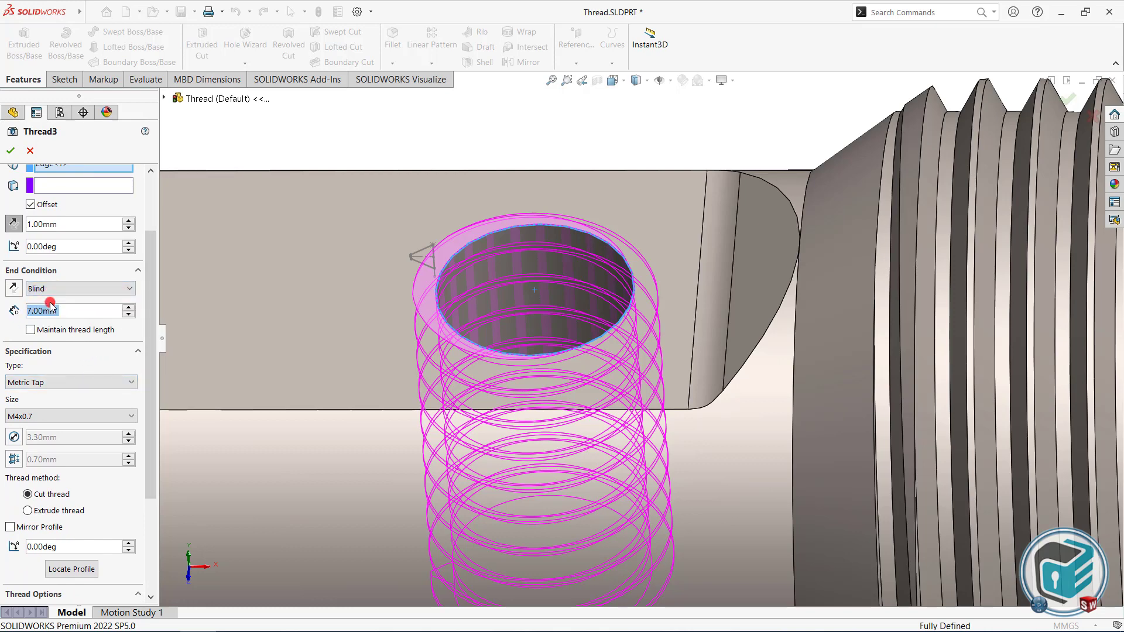
pyautogui.scroll(2, 603, 431)
pyautogui.scroll(2, 606, 433)
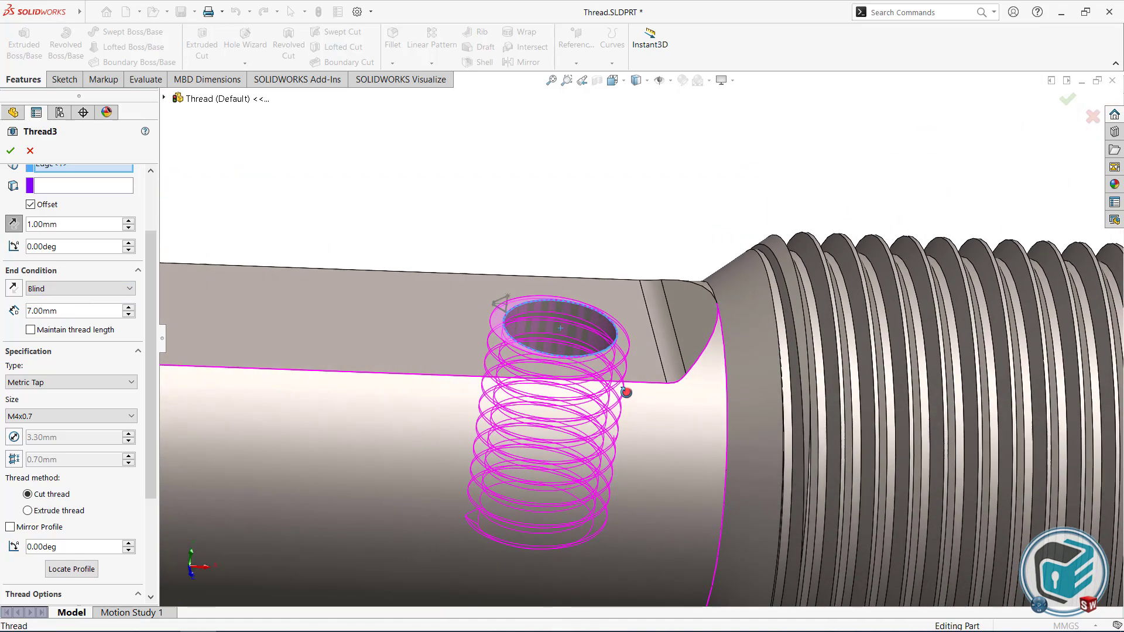
pyautogui.scroll(1, 612, 433)
pyautogui.scroll(2, 617, 433)
pyautogui.scroll(-2, 617, 433)
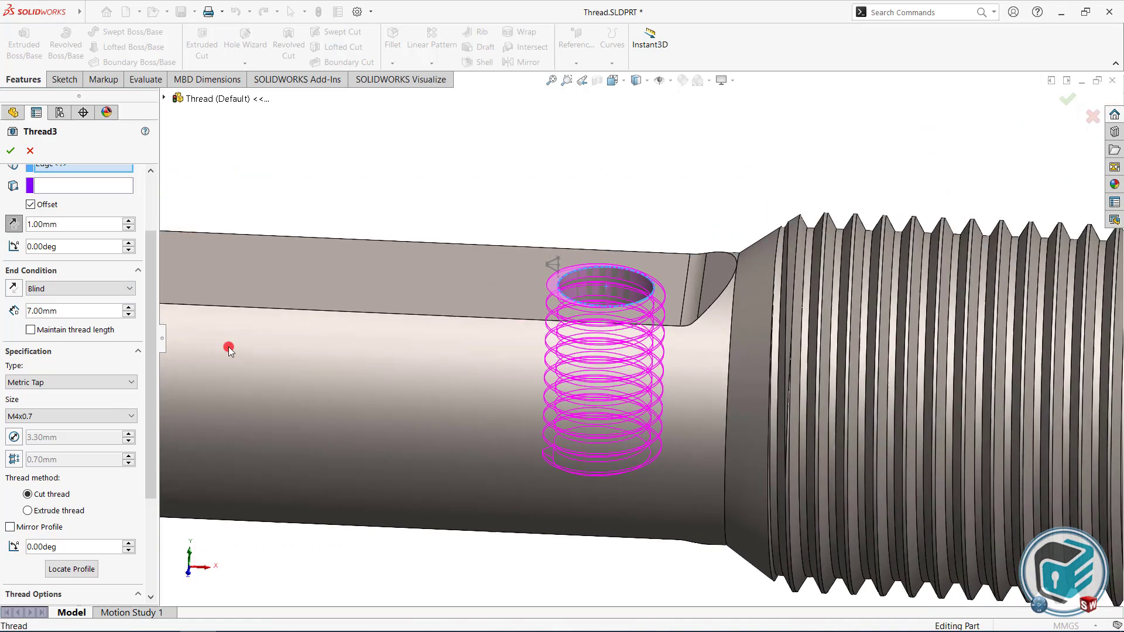
pyautogui.click(61, 290)
pyautogui.click(59, 318)
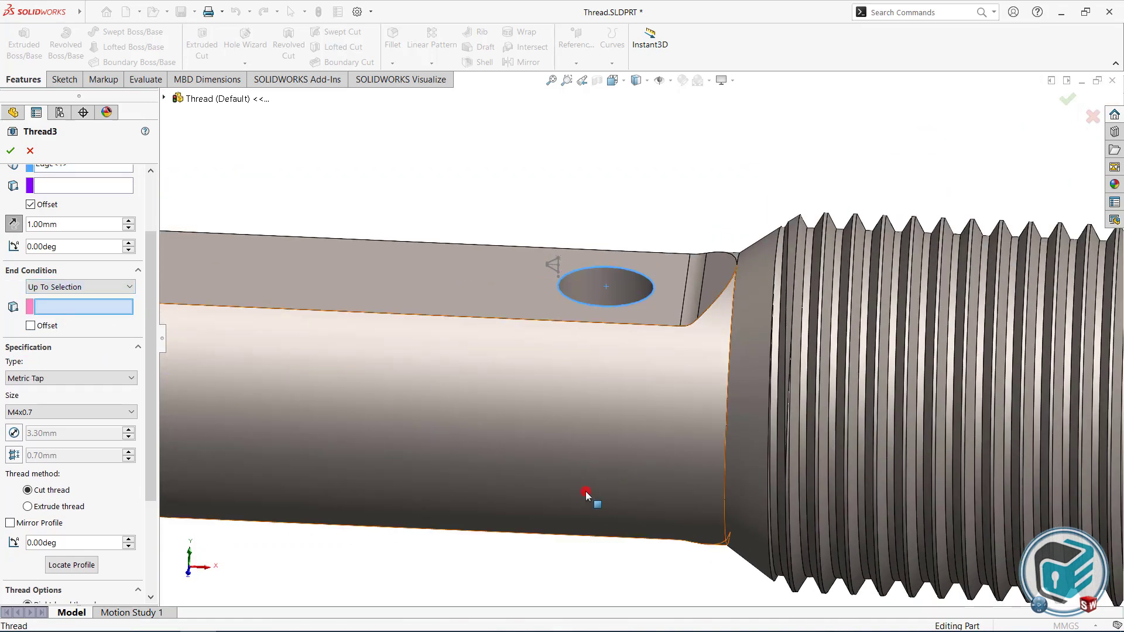
pyautogui.moveTo(586, 495)
pyautogui.mouseDown(button='middle')
pyautogui.moveTo(592, 416)
pyautogui.moveTo(612, 590)
pyautogui.moveTo(598, 522)
pyautogui.mouseUp(button='middle')
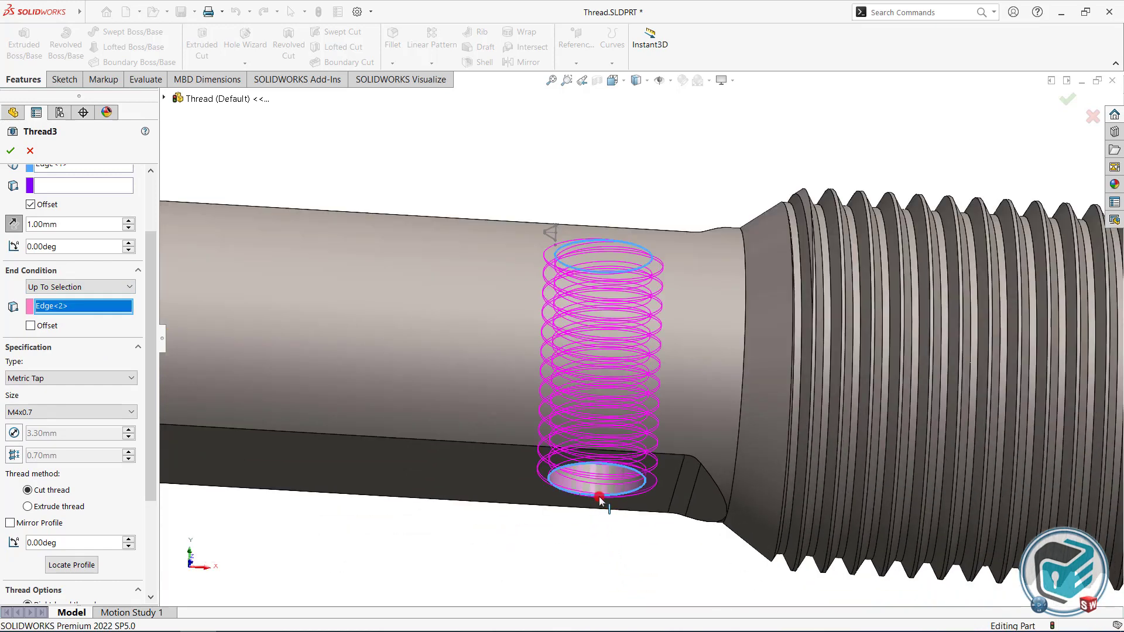
pyautogui.click(31, 326)
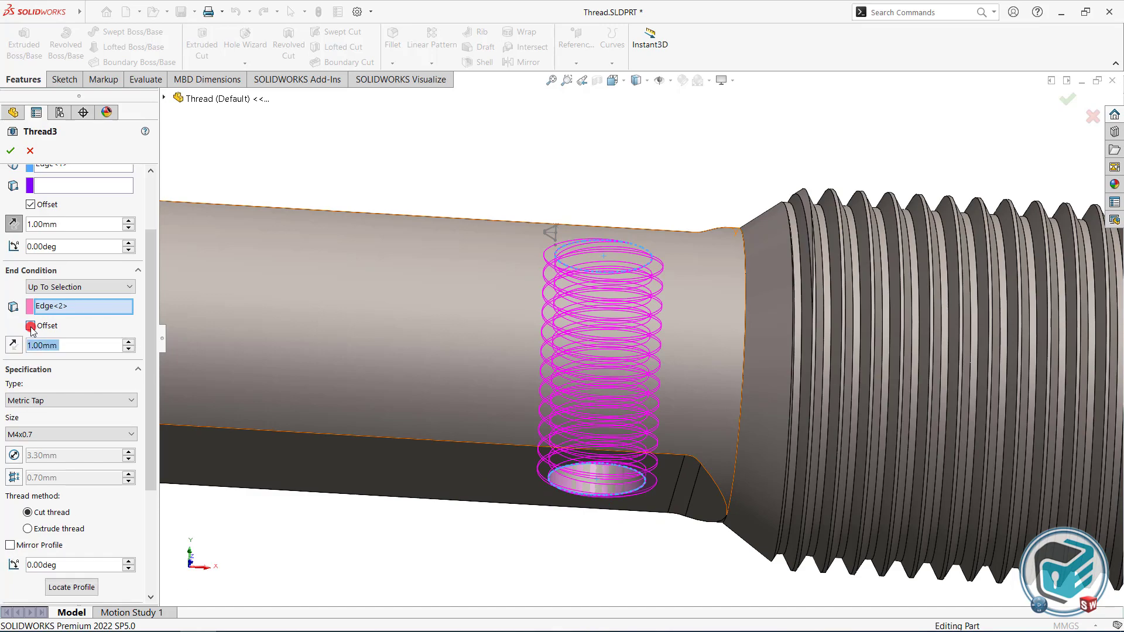
pyautogui.click(69, 346)
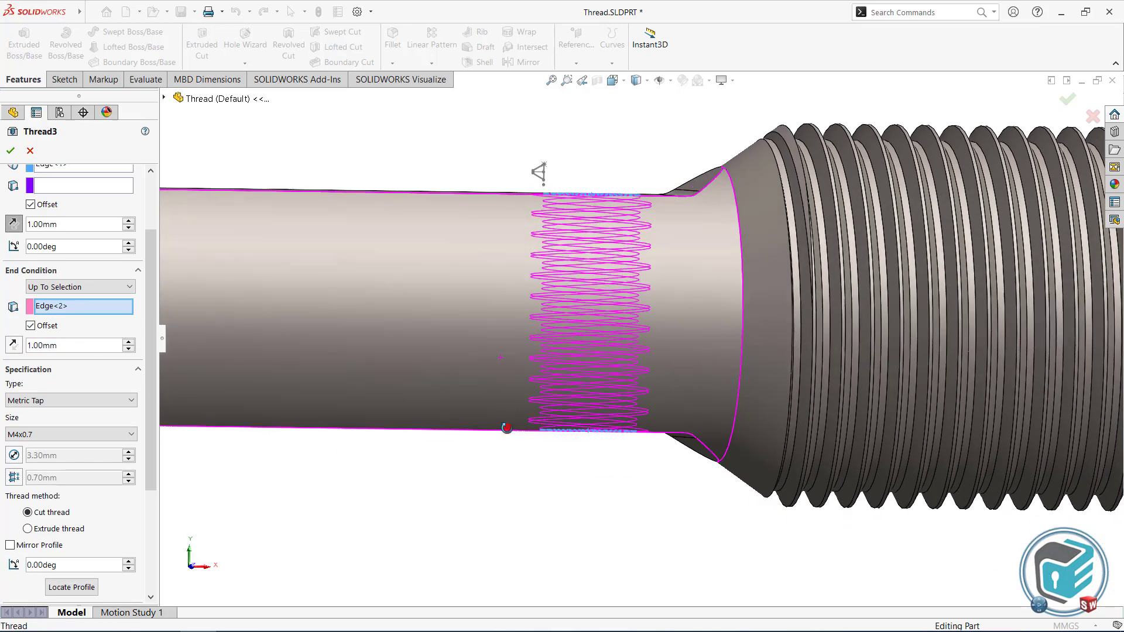
pyautogui.moveTo(500, 361)
pyautogui.mouseDown(button='middle')
pyautogui.moveTo(517, 512)
pyautogui.moveTo(564, 156)
pyautogui.moveTo(635, 220)
pyautogui.moveTo(416, 206)
pyautogui.mouseUp(button='middle')
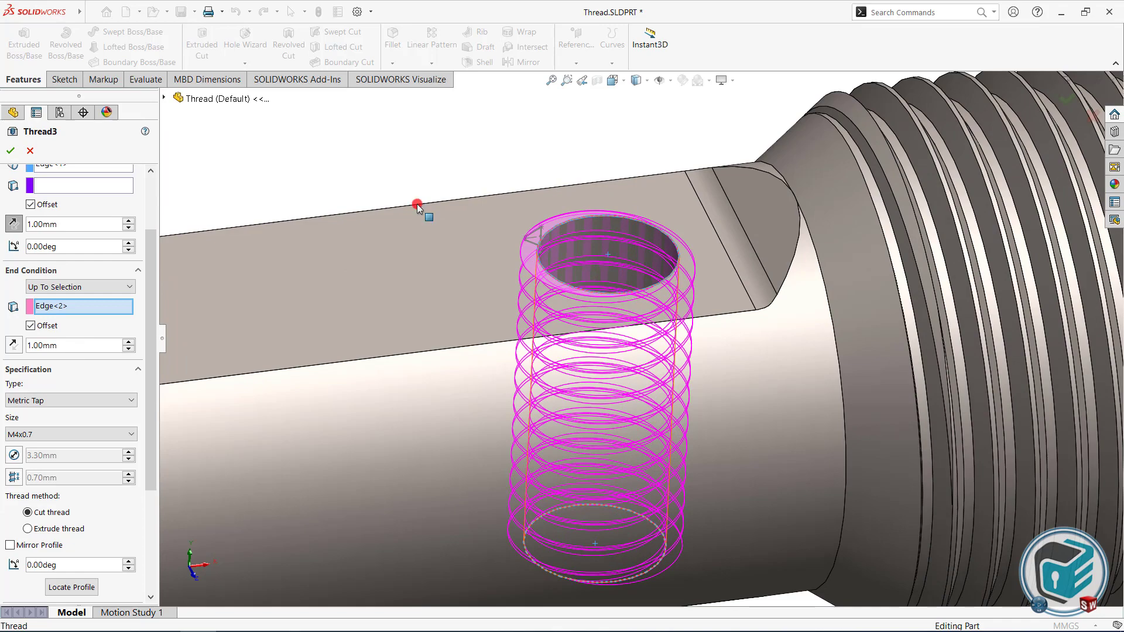
pyautogui.click(10, 151)
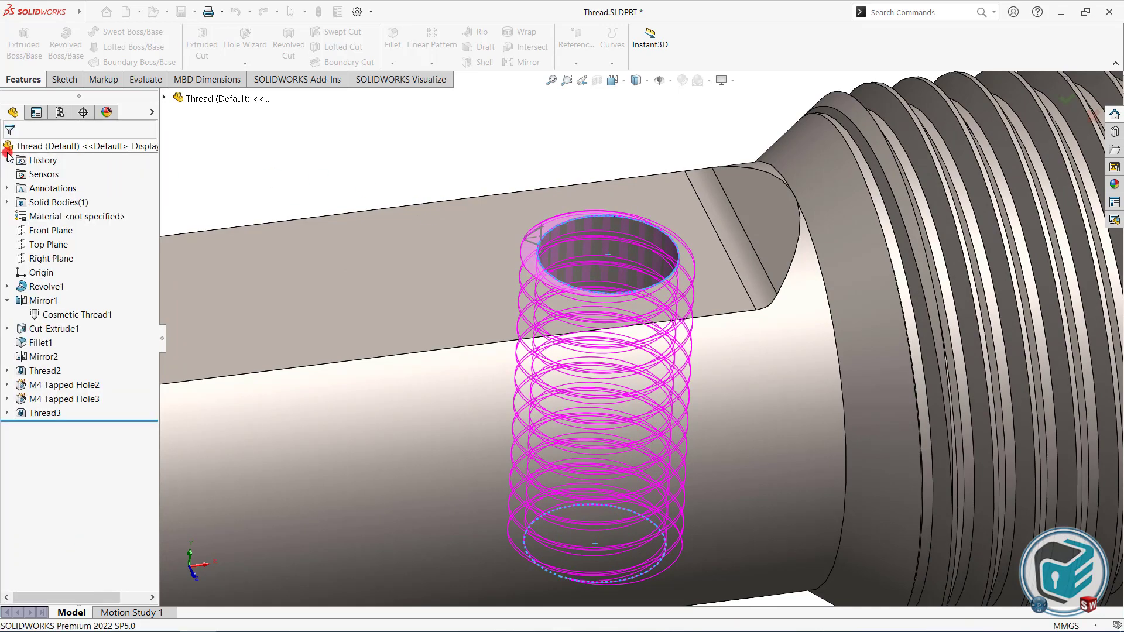
pyautogui.scroll(-3, 598, 332)
pyautogui.scroll(-3, 571, 390)
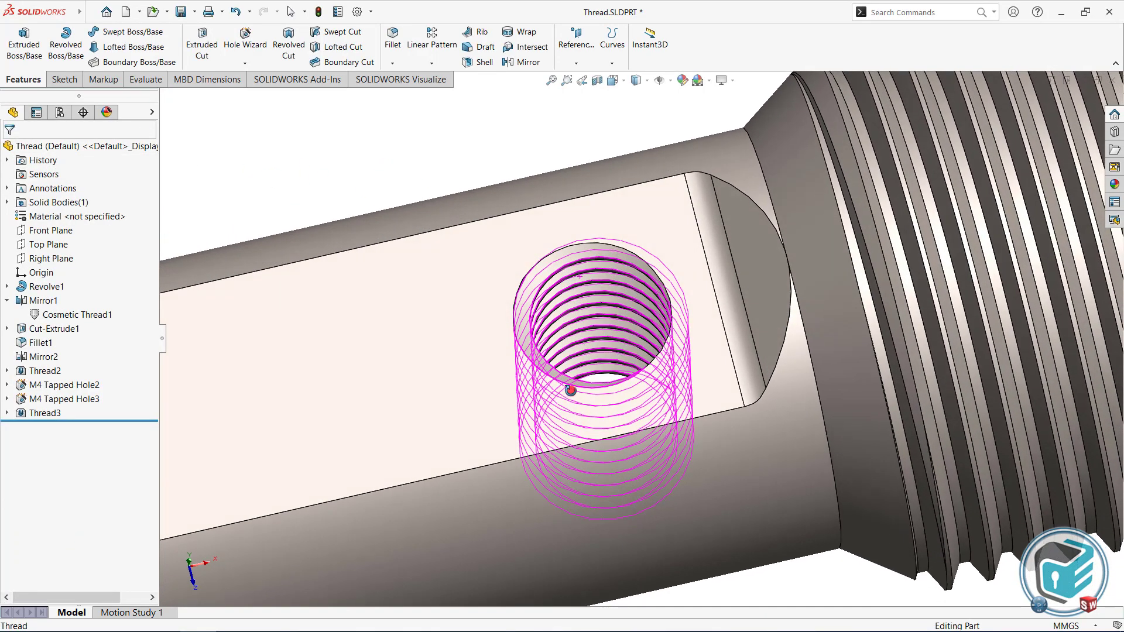
pyautogui.moveTo(570, 391)
pyautogui.mouseDown(button='middle')
pyautogui.moveTo(595, 471)
pyautogui.moveTo(720, 549)
pyautogui.moveTo(735, 627)
pyautogui.moveTo(625, 484)
pyautogui.moveTo(682, 494)
pyautogui.moveTo(722, 443)
pyautogui.moveTo(710, 359)
pyautogui.mouseUp(button='middle')
pyautogui.scroll(3, 722, 443)
pyautogui.scroll(3, 582, 430)
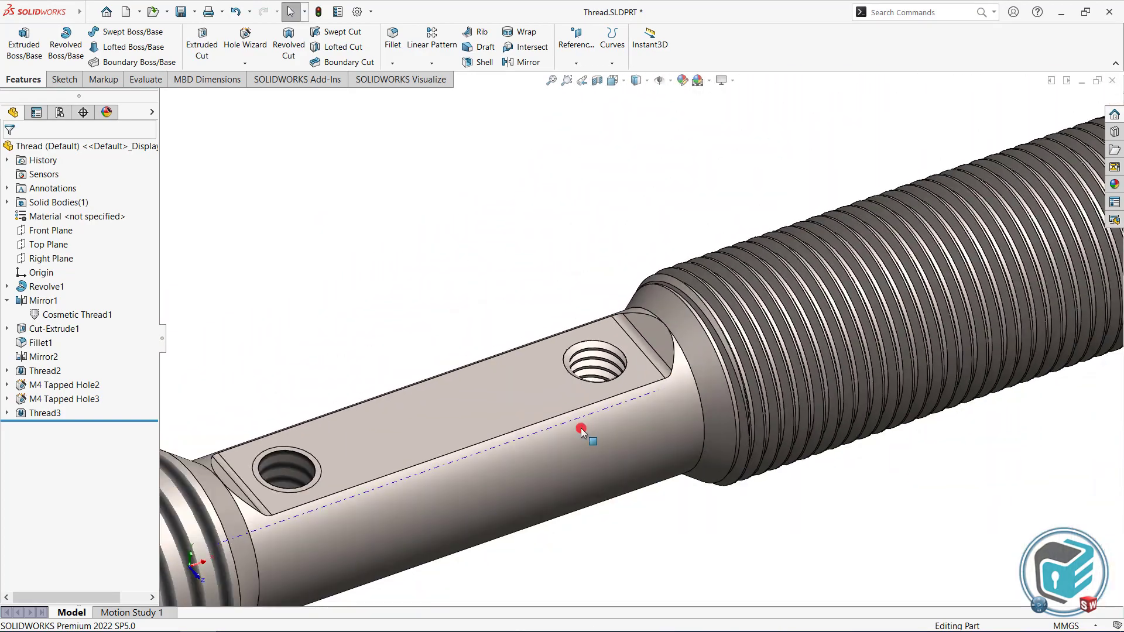
pyautogui.moveTo(581, 430)
pyautogui.mouseDown(button='middle')
pyautogui.moveTo(577, 444)
pyautogui.moveTo(548, 402)
pyautogui.moveTo(555, 447)
pyautogui.moveTo(469, 373)
pyautogui.moveTo(480, 343)
pyautogui.mouseUp(button='middle')
pyautogui.click(480, 343)
# Step: Sketch a circle on the flat face and dimension it to Ø3.3
pyautogui.click(531, 312)
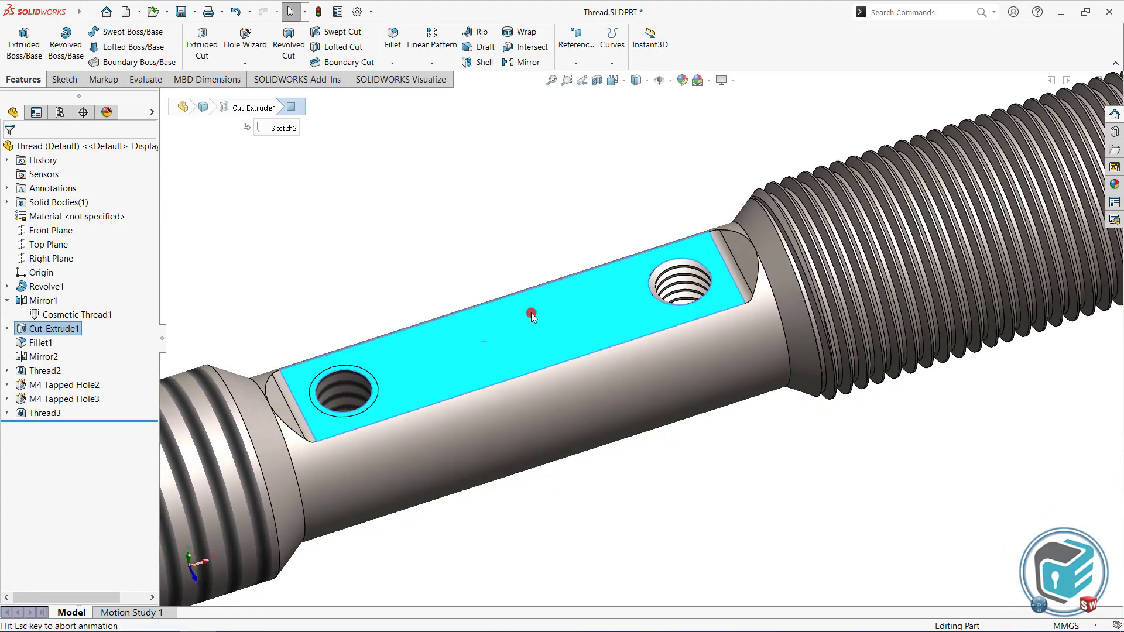
pyautogui.scroll(-5, 627, 341)
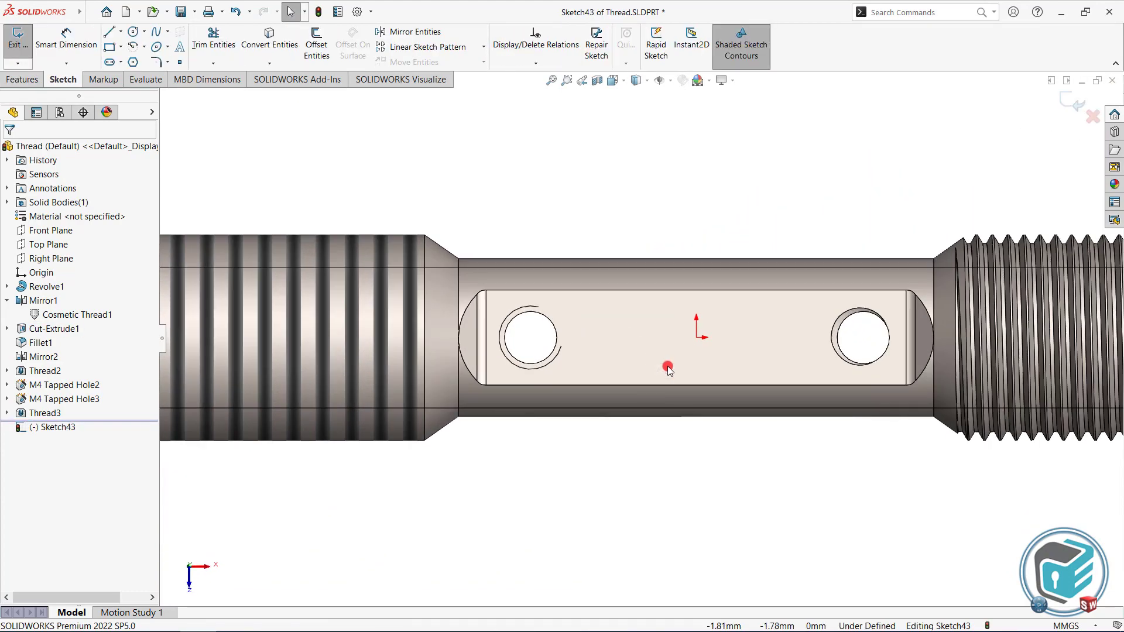
pyautogui.scroll(-1, 668, 369)
pyautogui.scroll(-2, 677, 371)
pyautogui.scroll(-1, 690, 376)
pyautogui.scroll(-1, 660, 359)
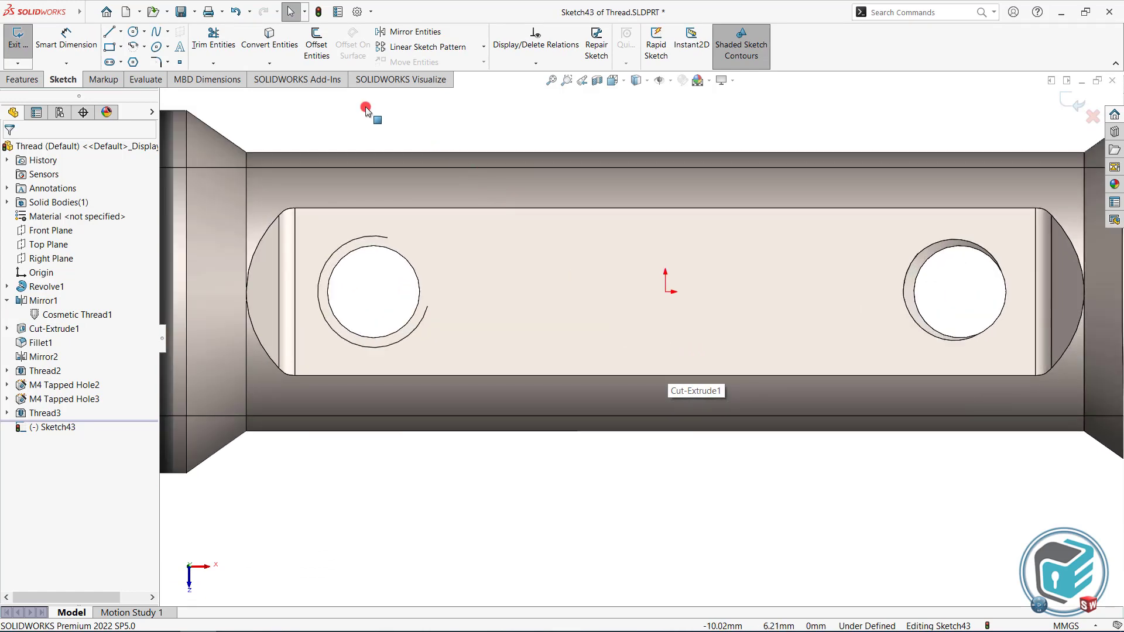
pyautogui.press('f')
pyautogui.click(130, 33)
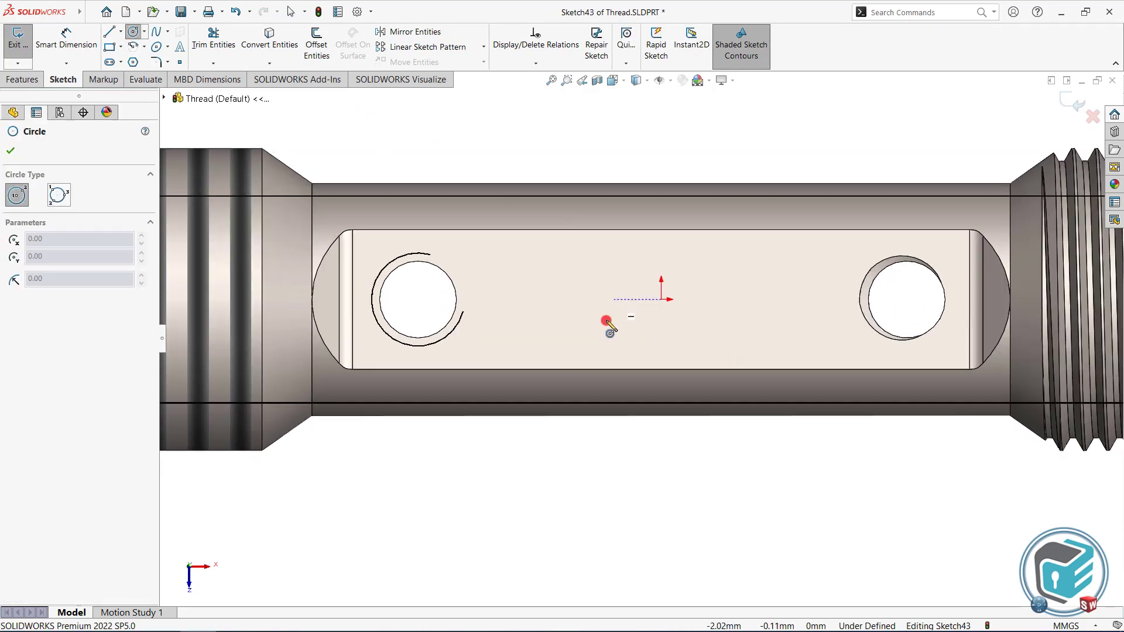
pyautogui.click(546, 299)
pyautogui.click(574, 328)
pyautogui.press('d')
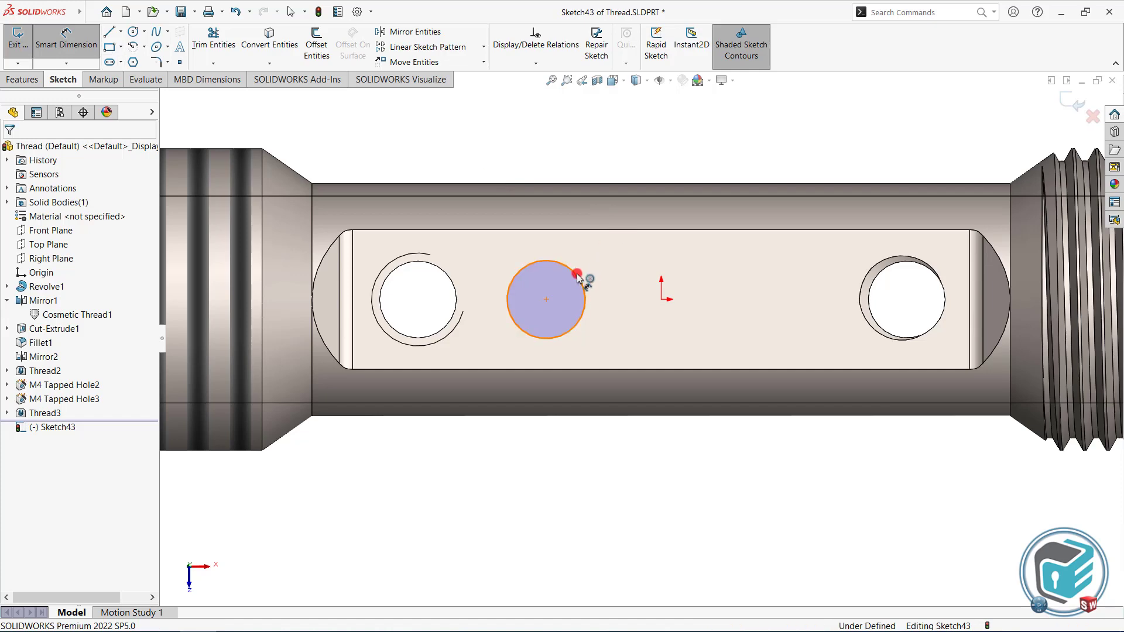
pyautogui.click(577, 277)
pyautogui.click(596, 147)
pyautogui.write('3.3')
pyautogui.press('Return')
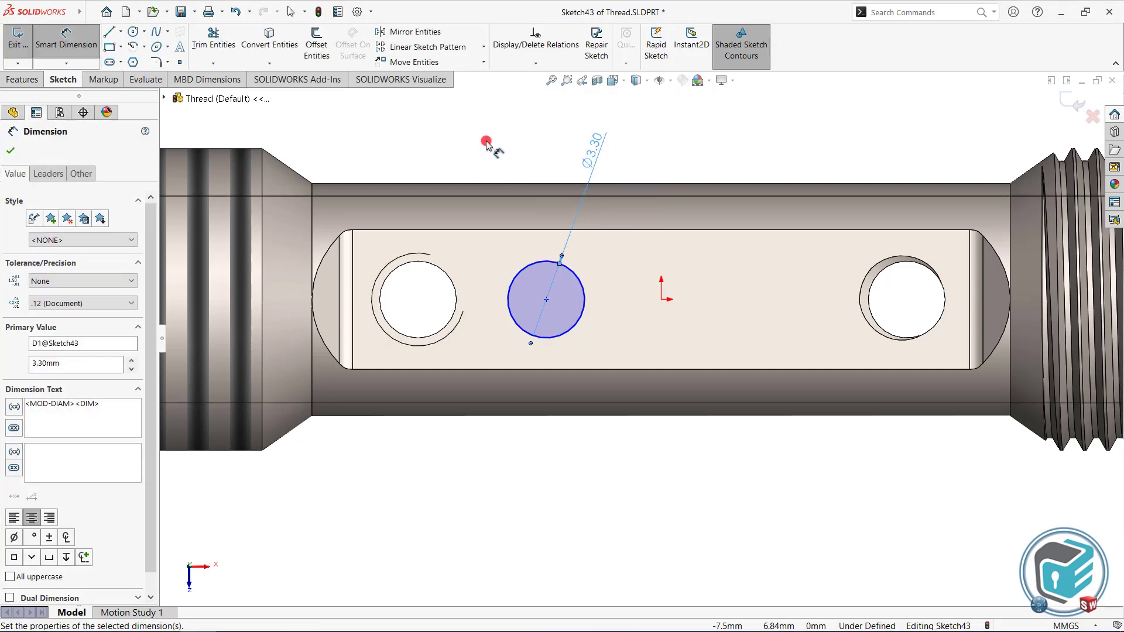
pyautogui.press('Escape')
# Step: Make the circle centre Horizontal with the origin and dimension it 5 mm away
pyautogui.click(546, 299)
pyautogui.keyDown('ctrl'); pyautogui.click(653, 310); pyautogui.keyUp('ctrl')
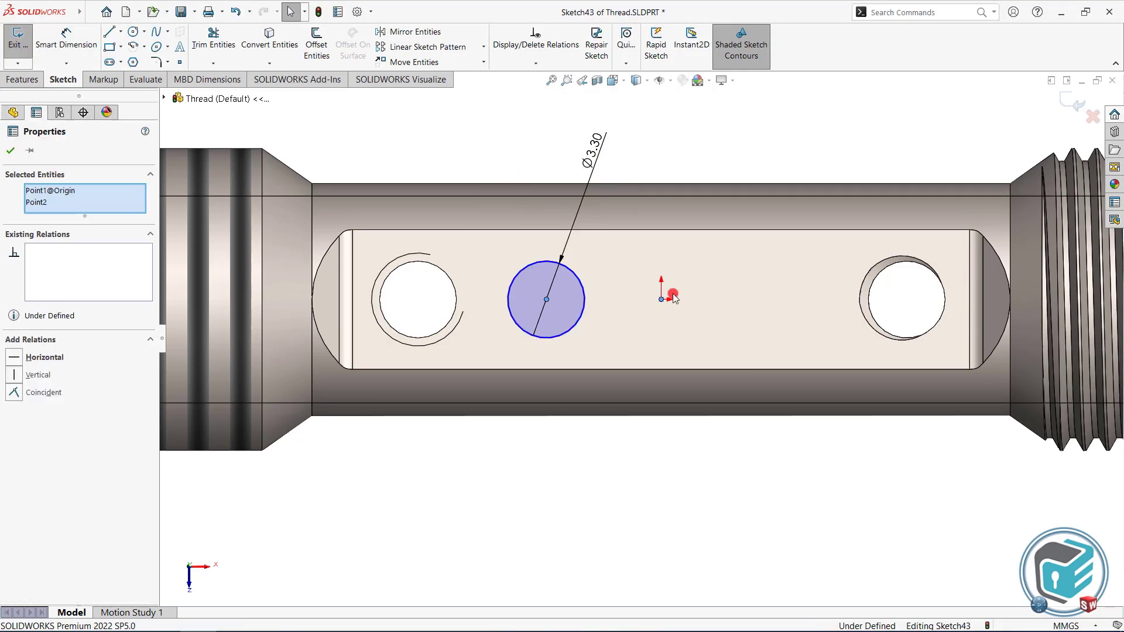
pyautogui.click(697, 246)
pyautogui.press('Escape')
pyautogui.press('d')
pyautogui.click(558, 310)
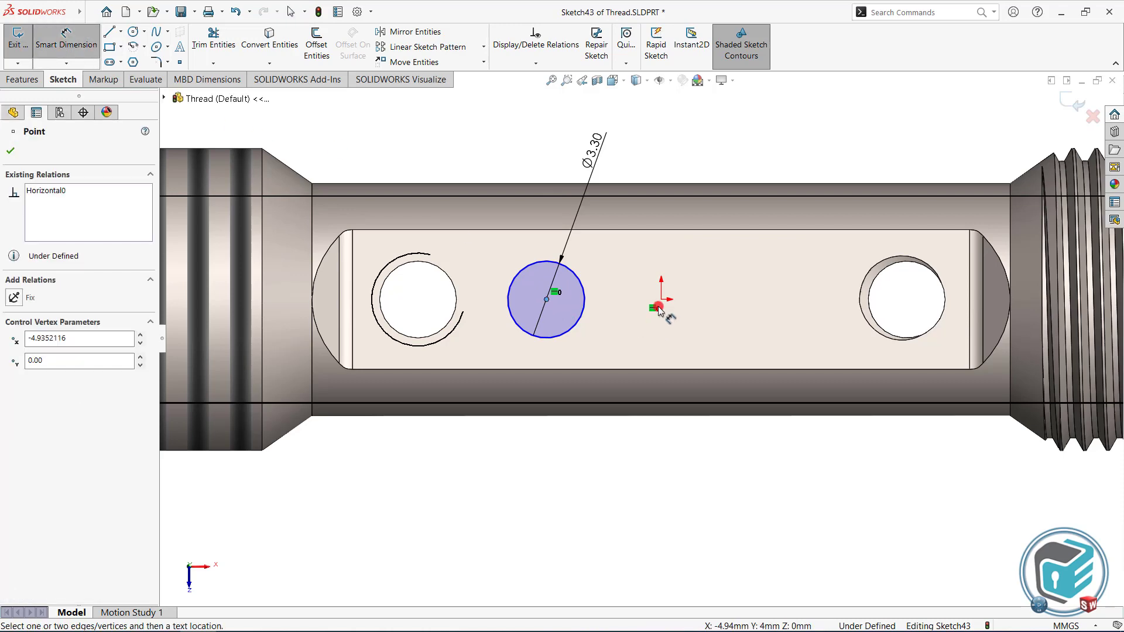
pyautogui.click(661, 300)
pyautogui.click(602, 456)
pyautogui.write('5')
pyautogui.press('Return')
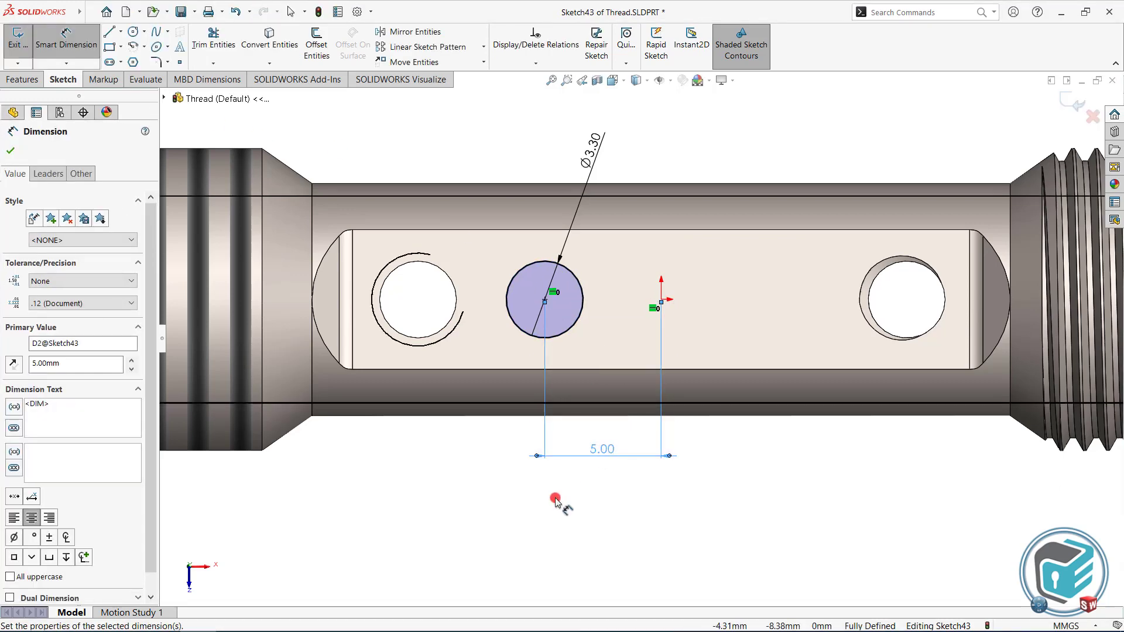
pyautogui.rightClick(554, 462)
pyautogui.click(591, 537)
# Step: Extrude-cut the circle Through All to create Cut-Extrude2
pyautogui.click(22, 79)
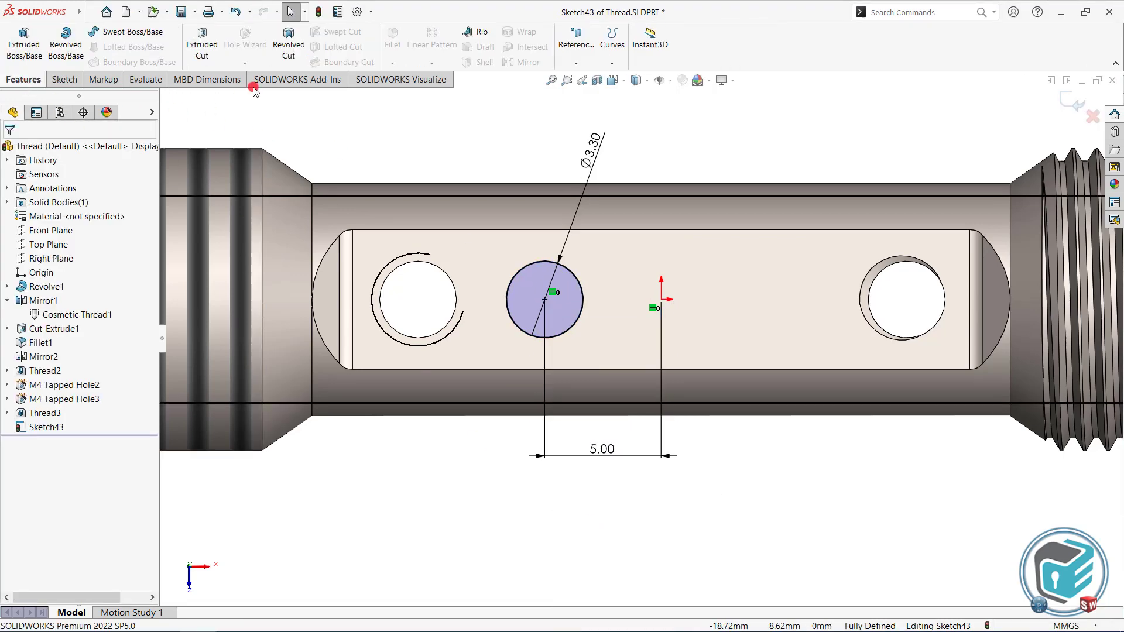
pyautogui.click(213, 55)
pyautogui.click(87, 232)
pyautogui.click(44, 243)
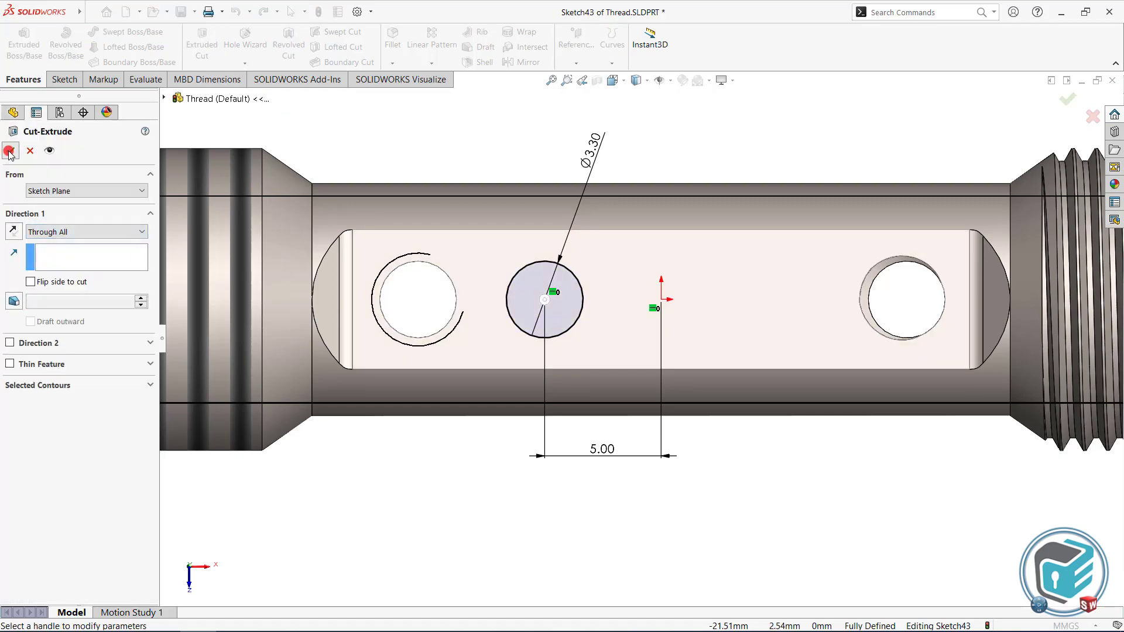
pyautogui.click(9, 151)
pyautogui.moveTo(621, 313)
pyautogui.mouseDown(button='middle')
pyautogui.moveTo(630, 295)
pyautogui.moveTo(644, 328)
pyautogui.moveTo(647, 271)
pyautogui.moveTo(645, 316)
pyautogui.moveTo(539, 300)
pyautogui.mouseUp(button='middle')
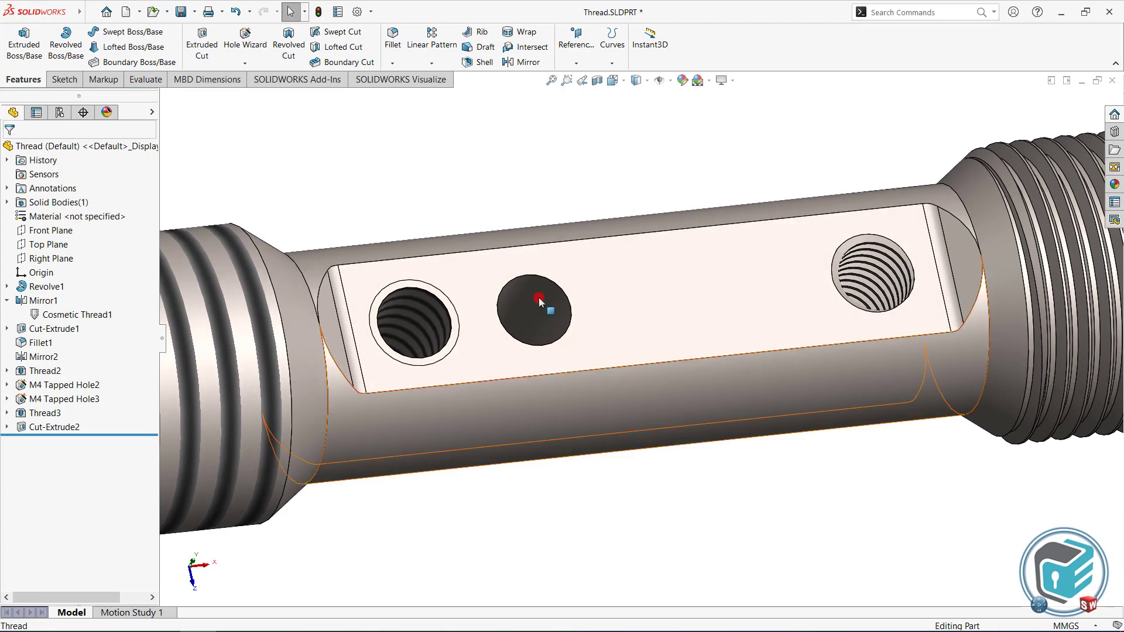
pyautogui.click(166, 13)
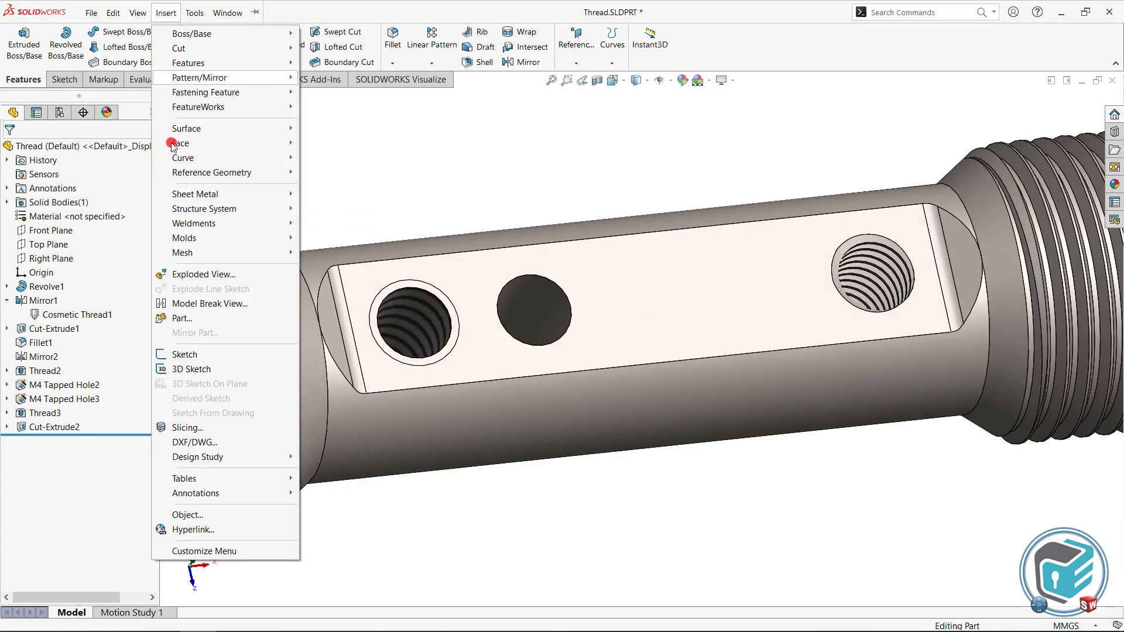
pyautogui.moveTo(194, 493)
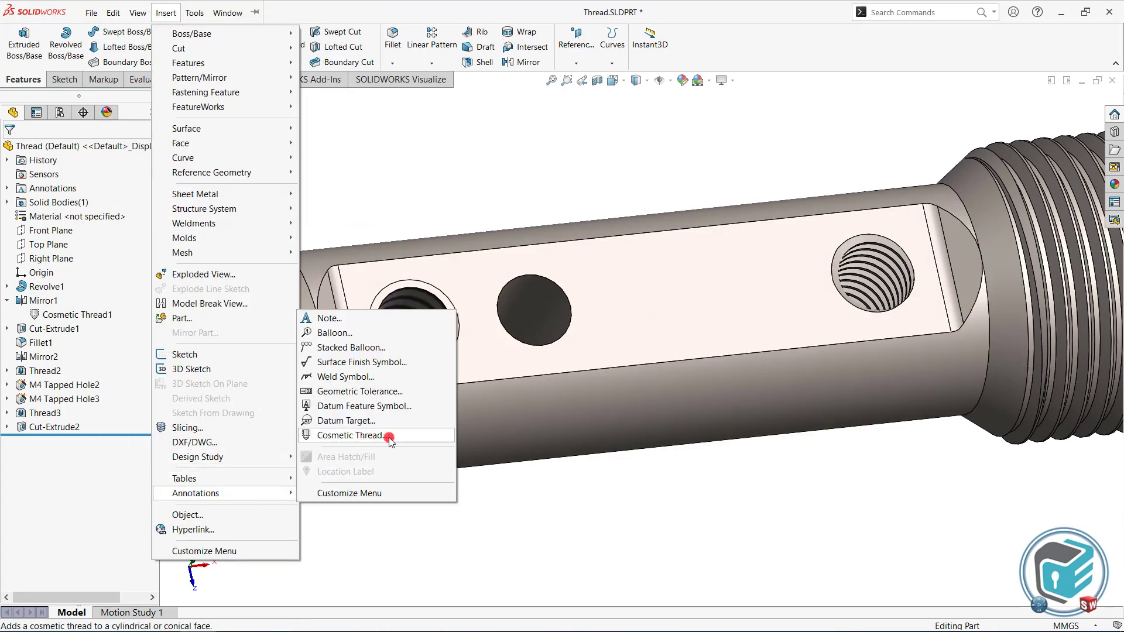
# Step: Apply an M4x0.5 cosmetic thread to the middle hole's circular edge
pyautogui.click(391, 435)
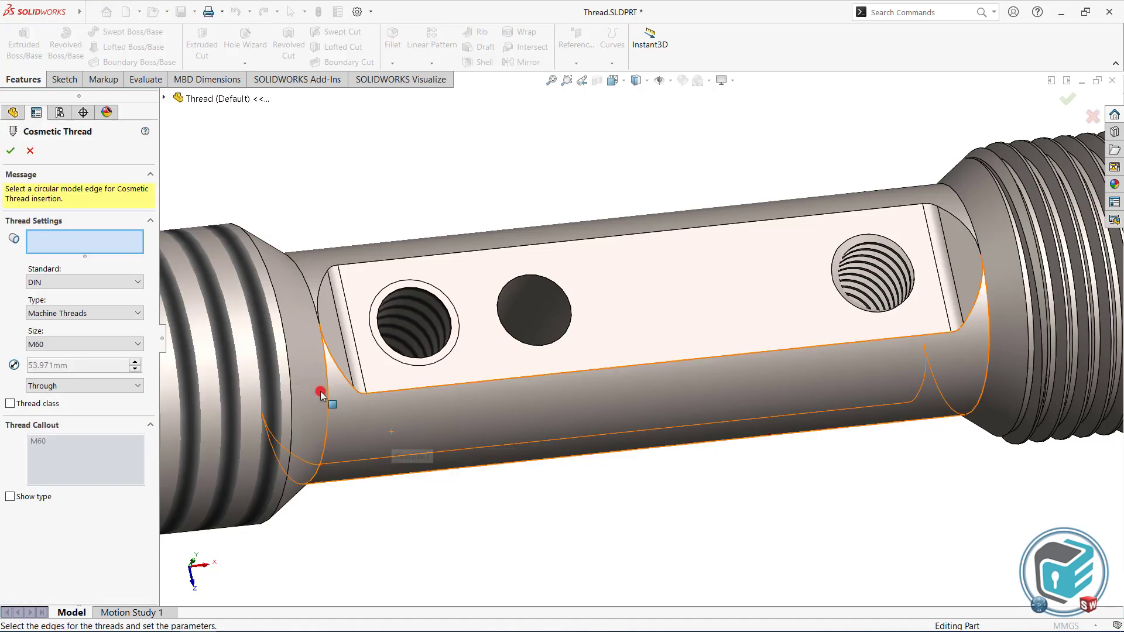
pyautogui.click(62, 242)
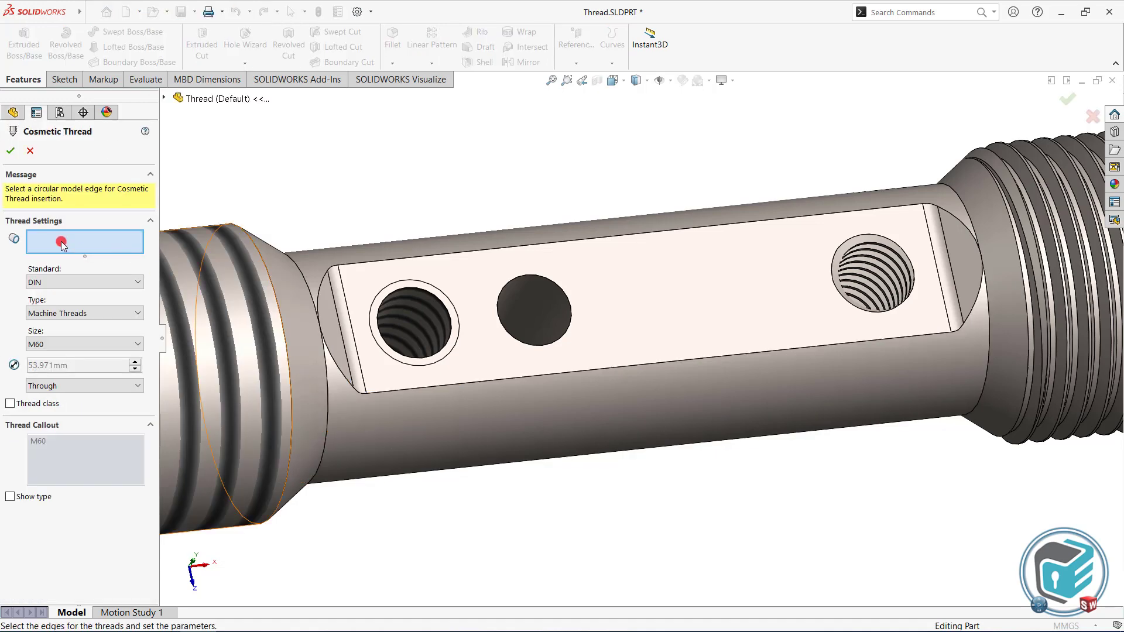
pyautogui.click(524, 277)
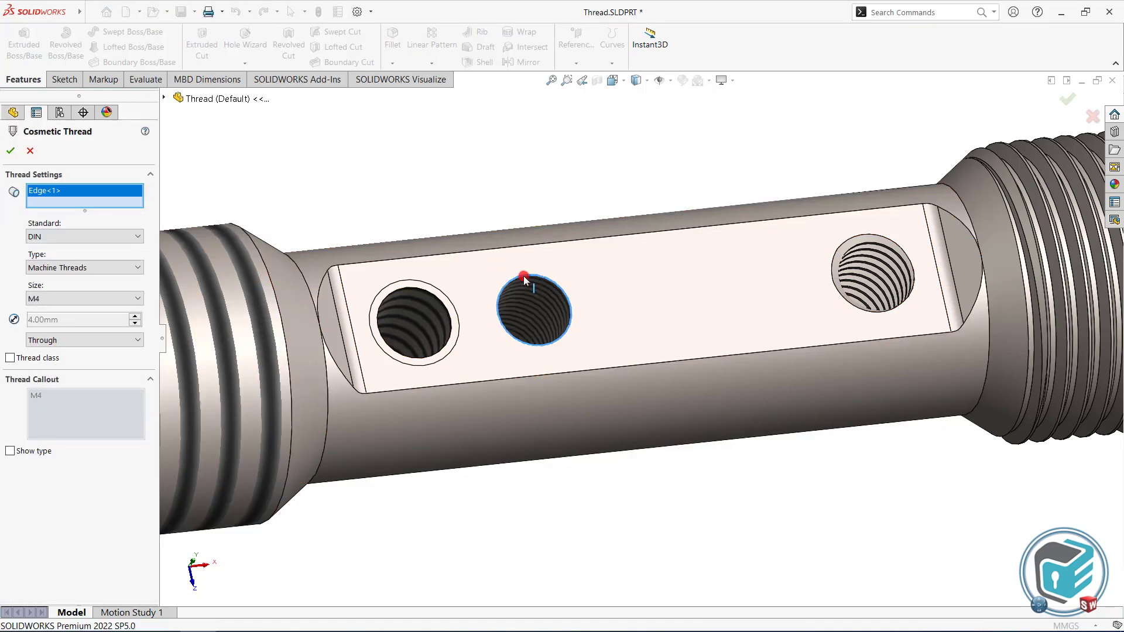
pyautogui.click(55, 299)
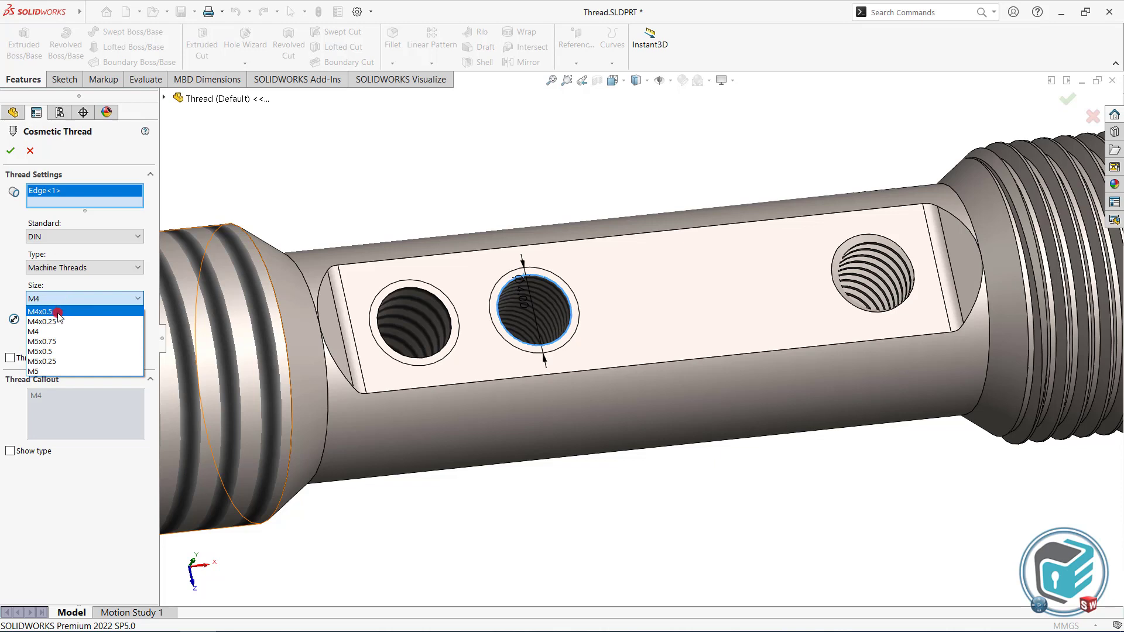
pyautogui.click(59, 312)
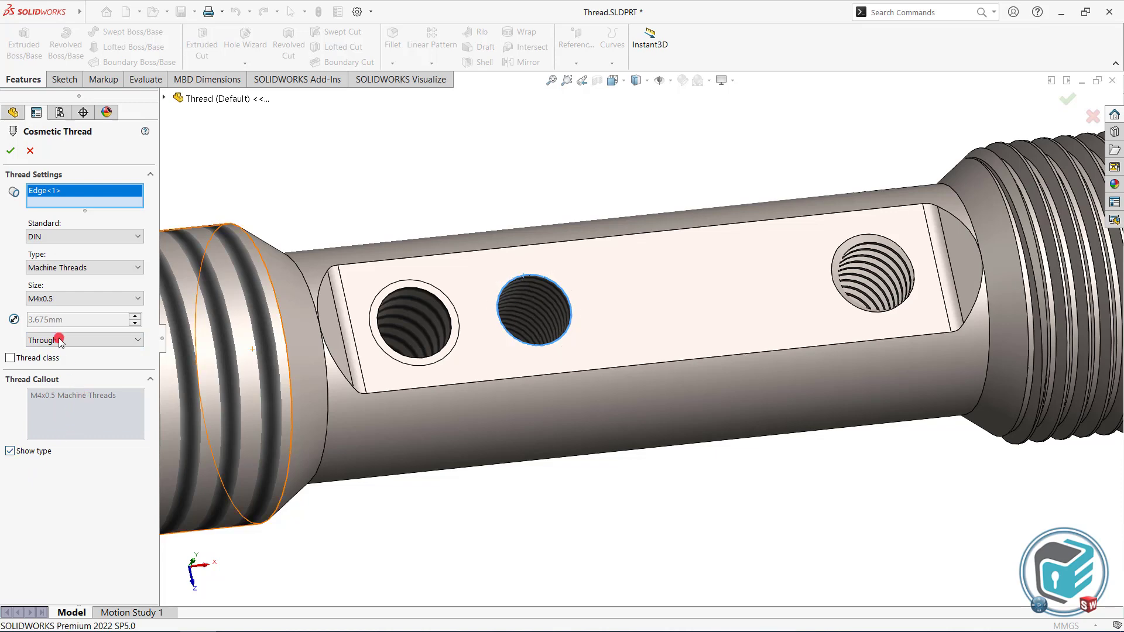
pyautogui.click(10, 150)
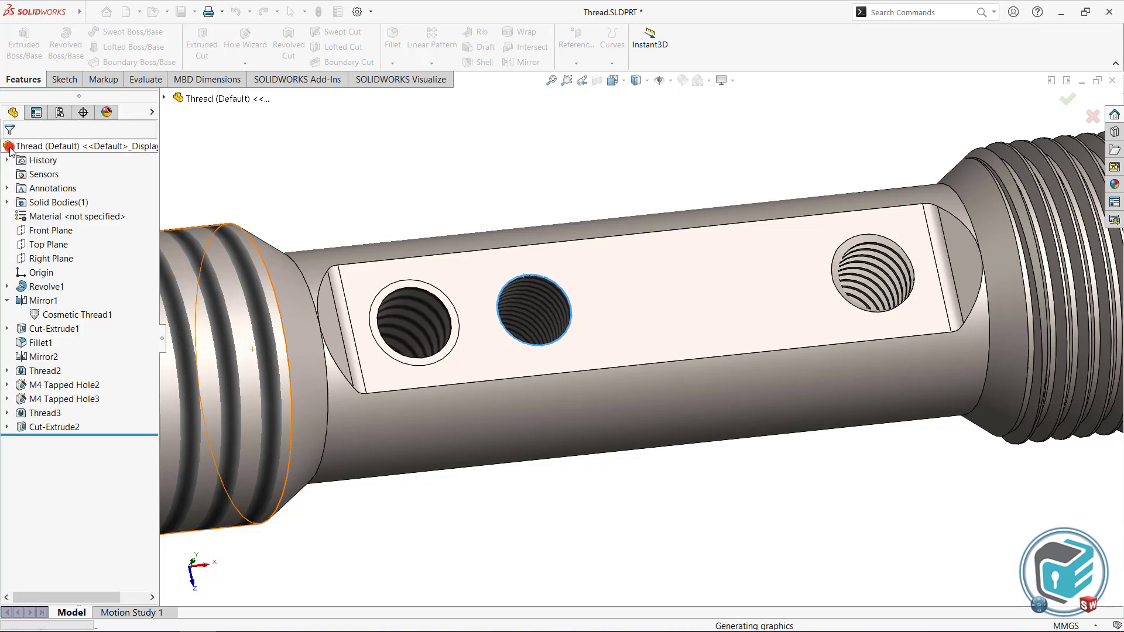
# Step: Orbit to view the whole shaft and its three holes at an angle
pyautogui.click(377, 192)
pyautogui.scroll(-3, 537, 291)
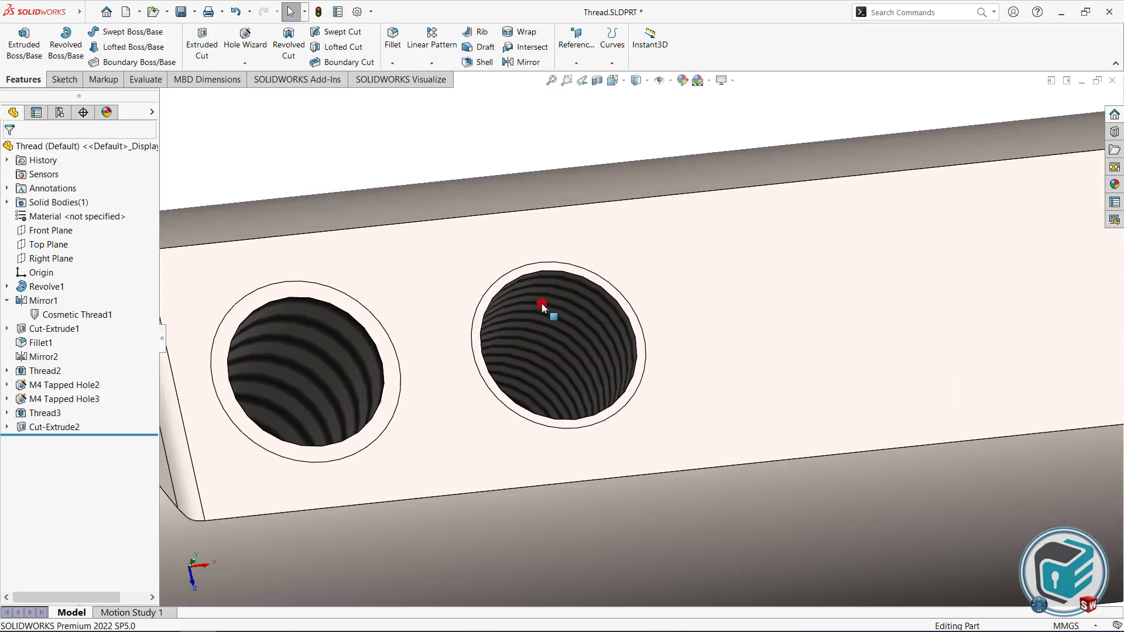
pyautogui.scroll(3, 580, 369)
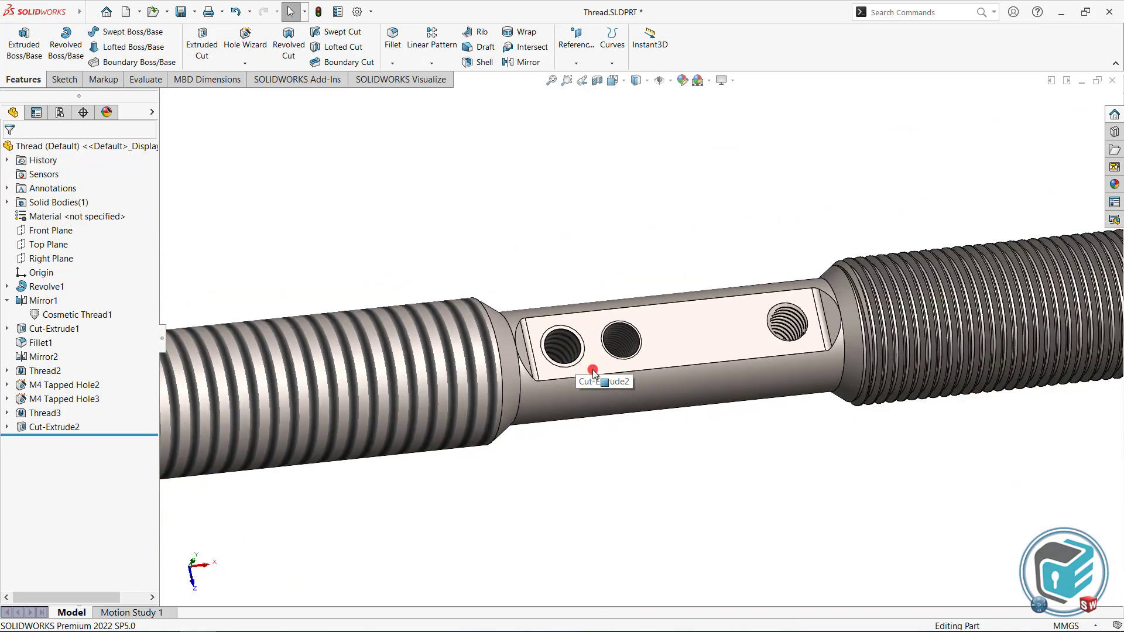
pyautogui.scroll(2, 743, 384)
pyautogui.scroll(1, 814, 445)
pyautogui.scroll(-1, 819, 505)
pyautogui.moveTo(820, 505)
pyautogui.mouseDown(button='middle')
pyautogui.moveTo(795, 362)
pyautogui.moveTo(755, 310)
pyautogui.moveTo(715, 285)
pyautogui.moveTo(707, 299)
pyautogui.mouseUp(button='middle')
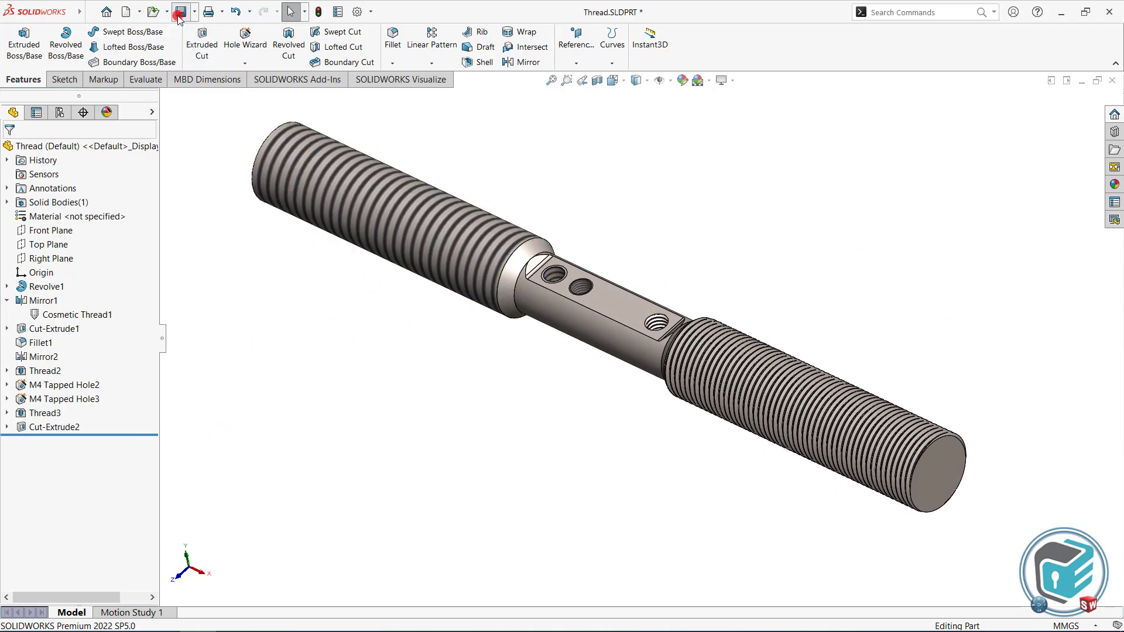
# Step: Create a new drawing of the Thread part on an A3 (DIN) sheet
pyautogui.click(140, 11)
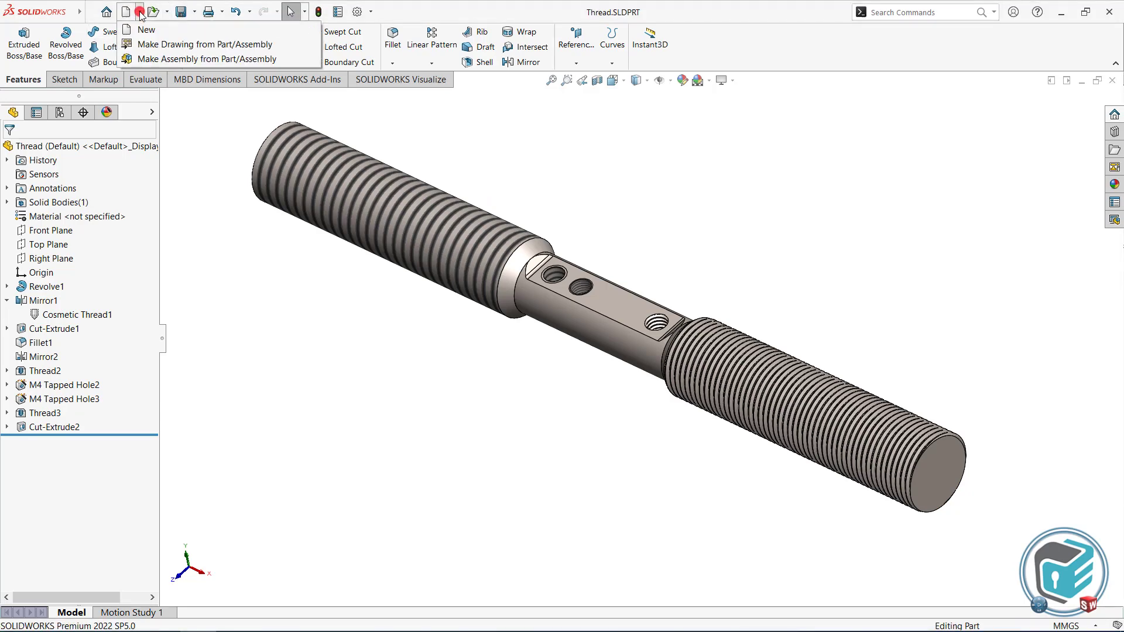
pyautogui.click(190, 45)
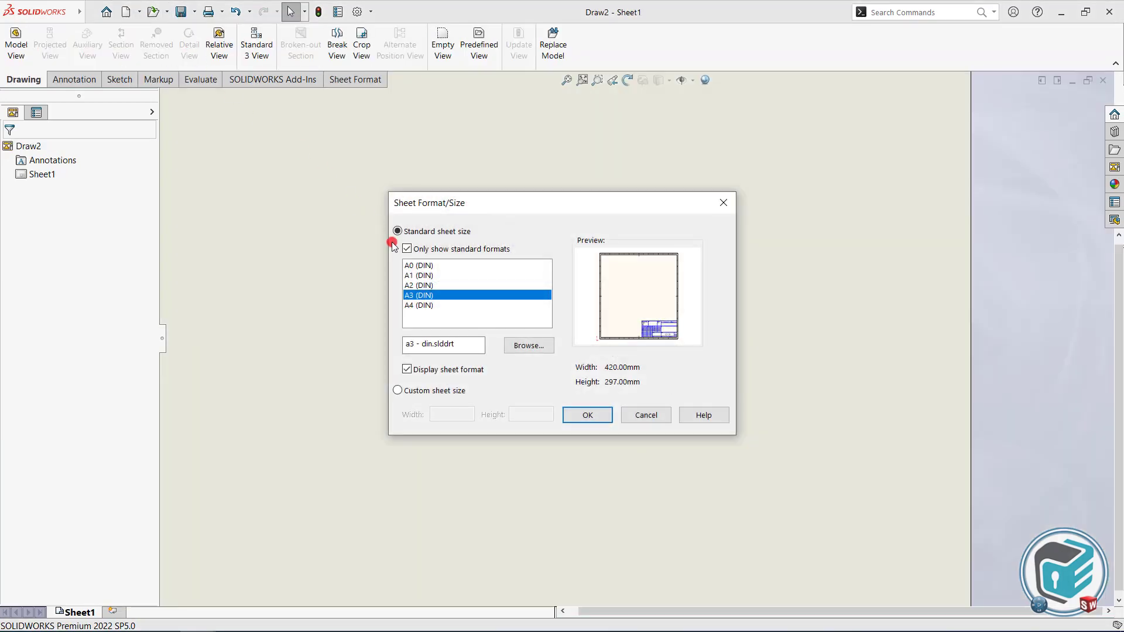
pyautogui.click(584, 414)
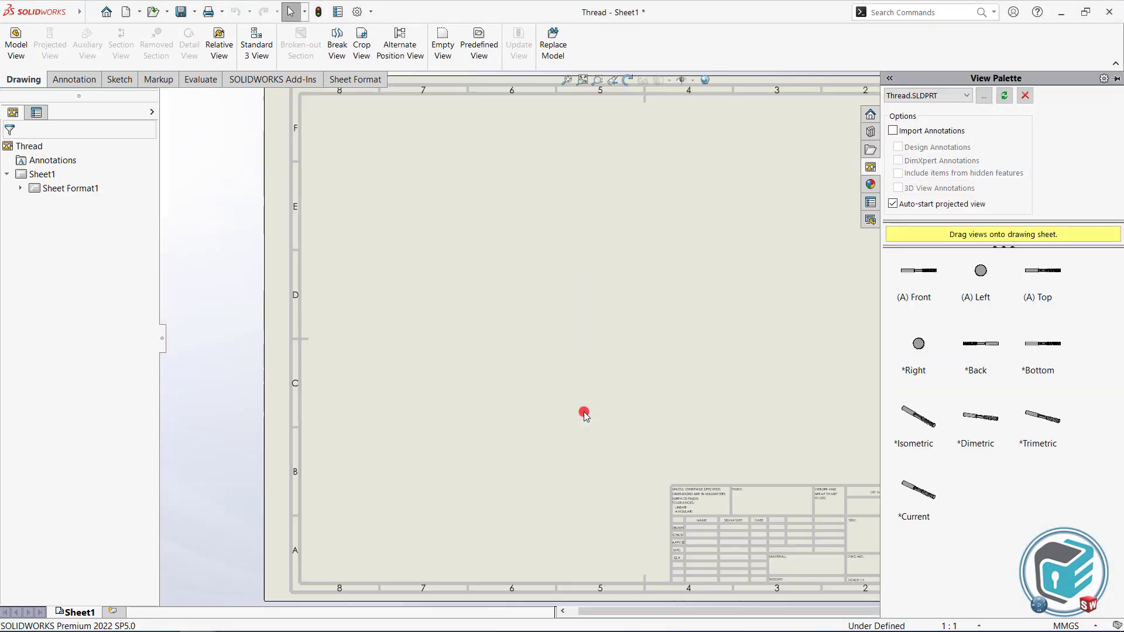
# Step: Place the front view on the upper sheet and a projected view beneath it
pyautogui.moveTo(918, 271); pyautogui.dragTo(503, 228)
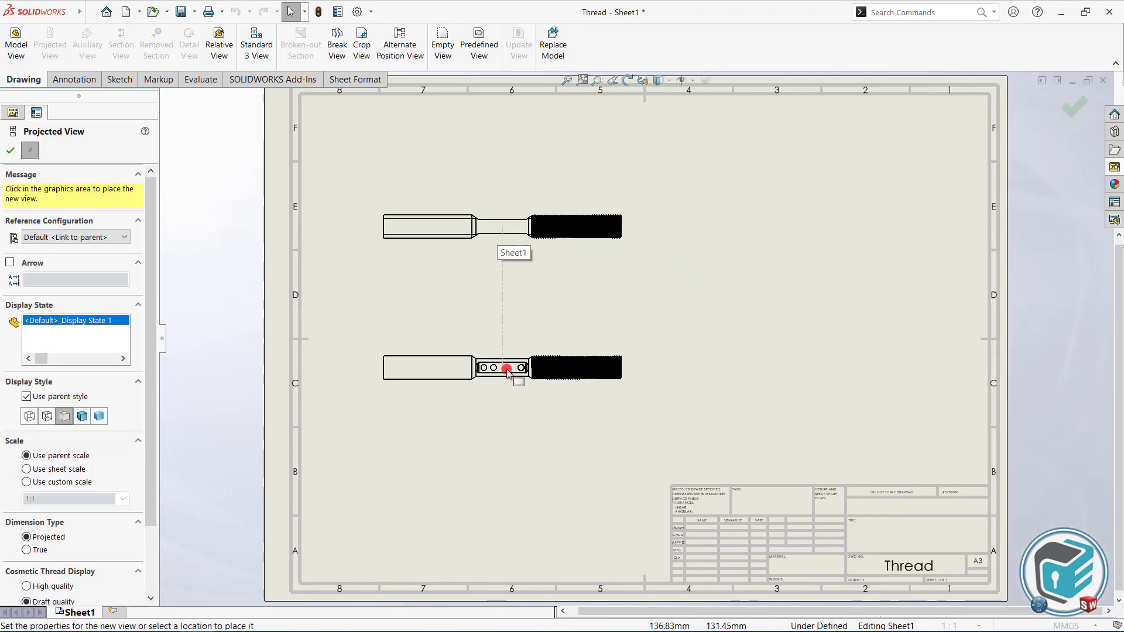
pyautogui.click(506, 373)
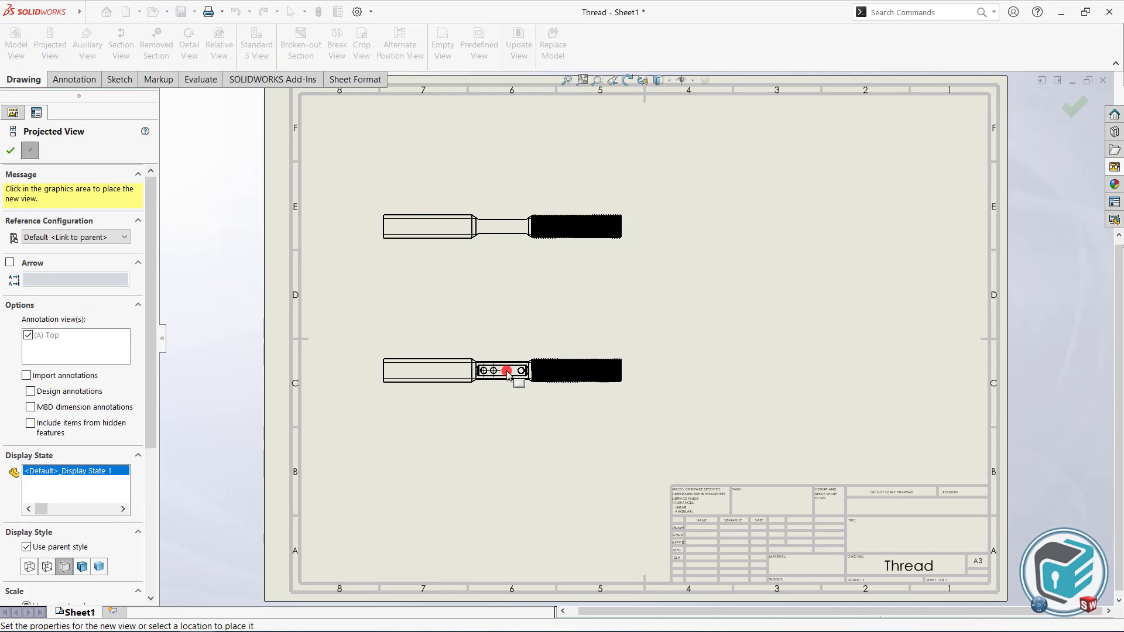
pyautogui.click(8, 151)
pyautogui.scroll(-2, 481, 414)
pyautogui.scroll(-3, 532, 351)
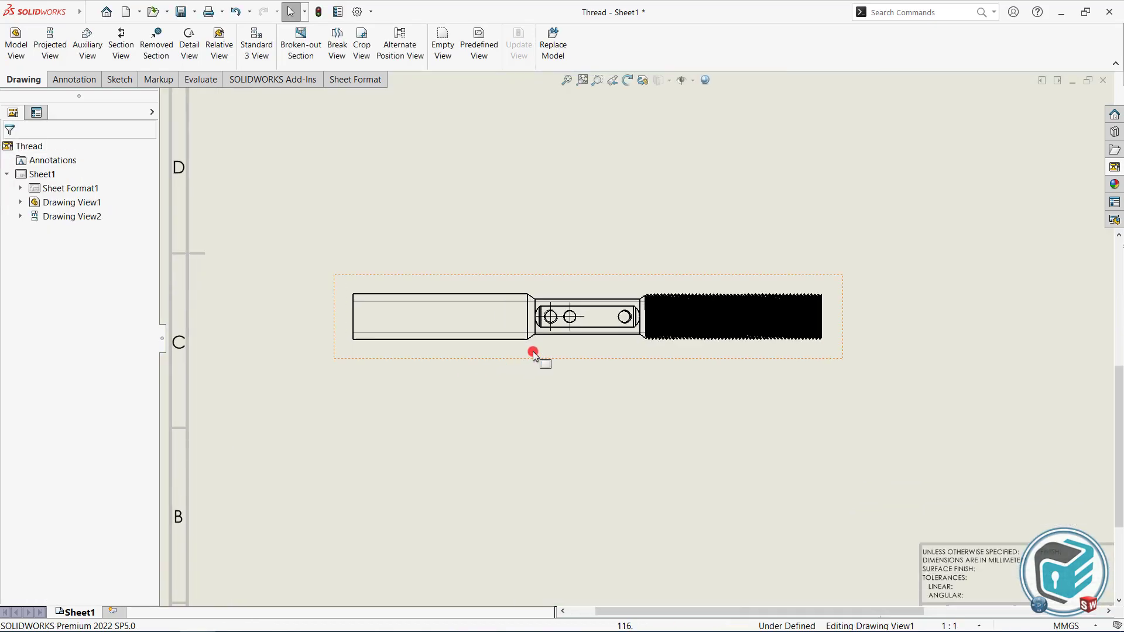
pyautogui.scroll(-2, 600, 340)
pyautogui.scroll(-1, 695, 324)
pyautogui.scroll(-1, 600, 315)
pyautogui.scroll(-2, 599, 315)
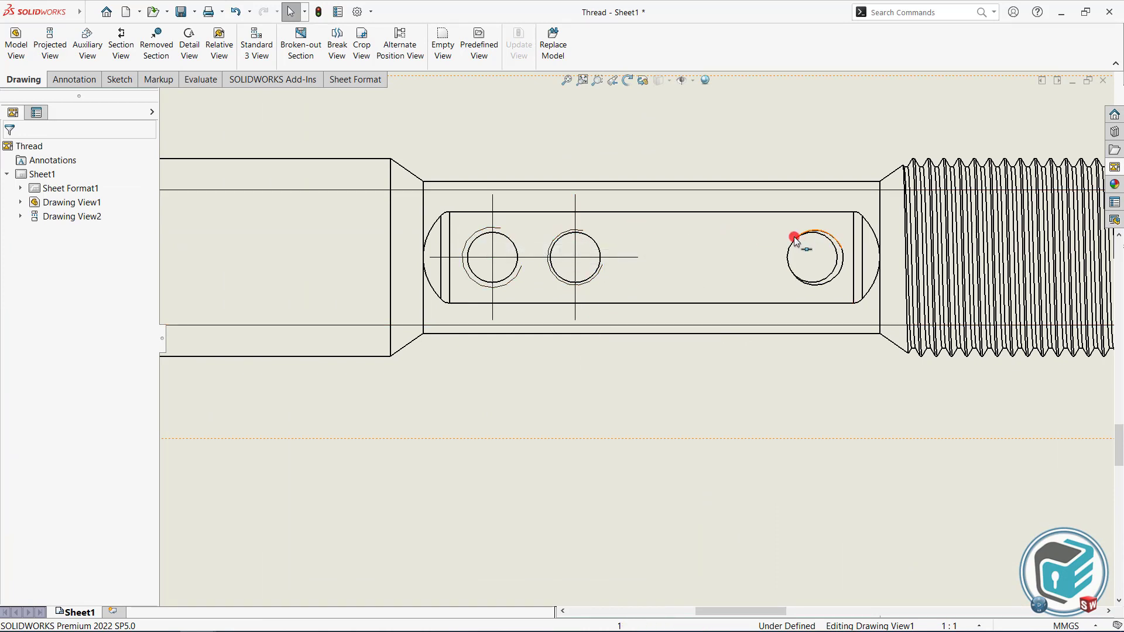
pyautogui.scroll(2, 702, 243)
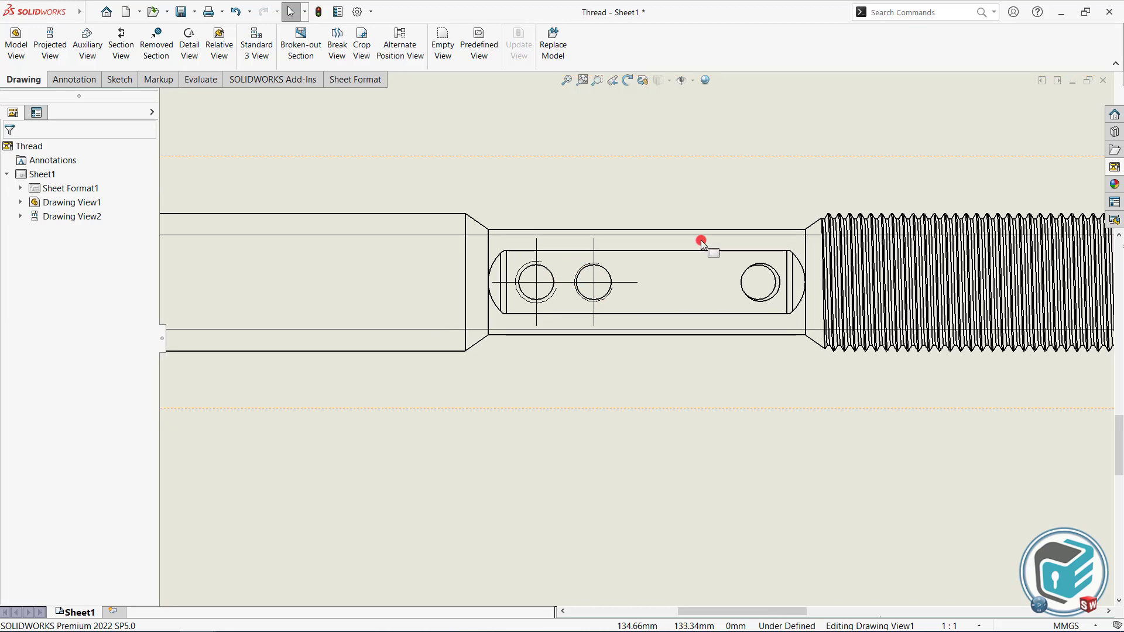
pyautogui.scroll(1, 780, 264)
pyautogui.scroll(-3, 783, 271)
pyautogui.scroll(2, 769, 277)
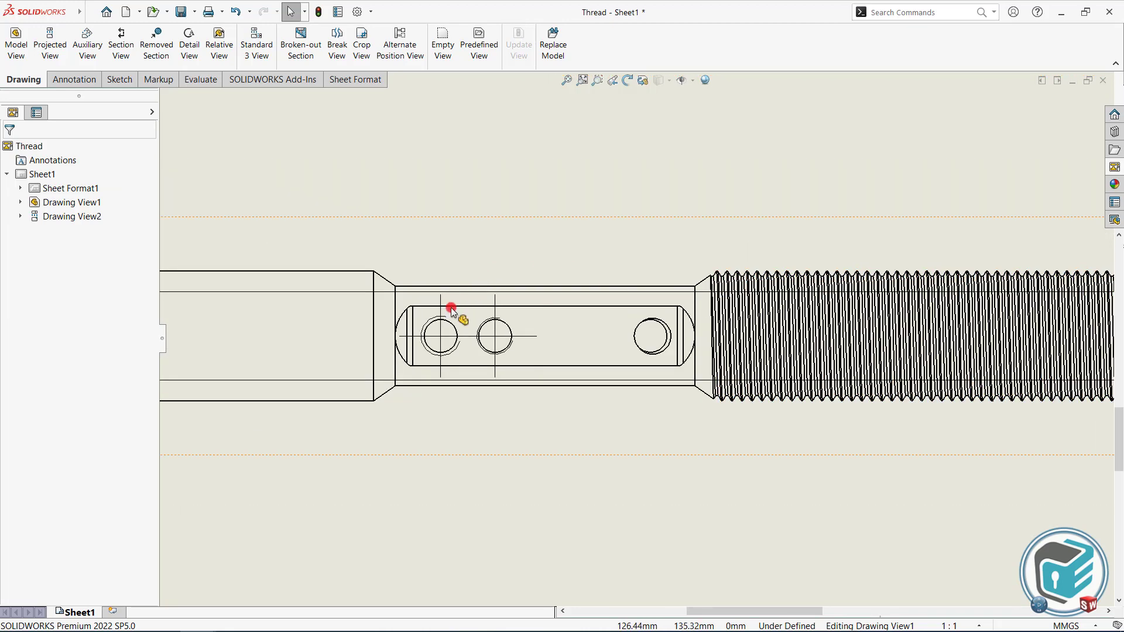
# Step: Insert the M4 Tapped Hole and M4x0.5 Machine Threads callouts on the two holes
pyautogui.click(434, 324)
pyautogui.rightClick(433, 323)
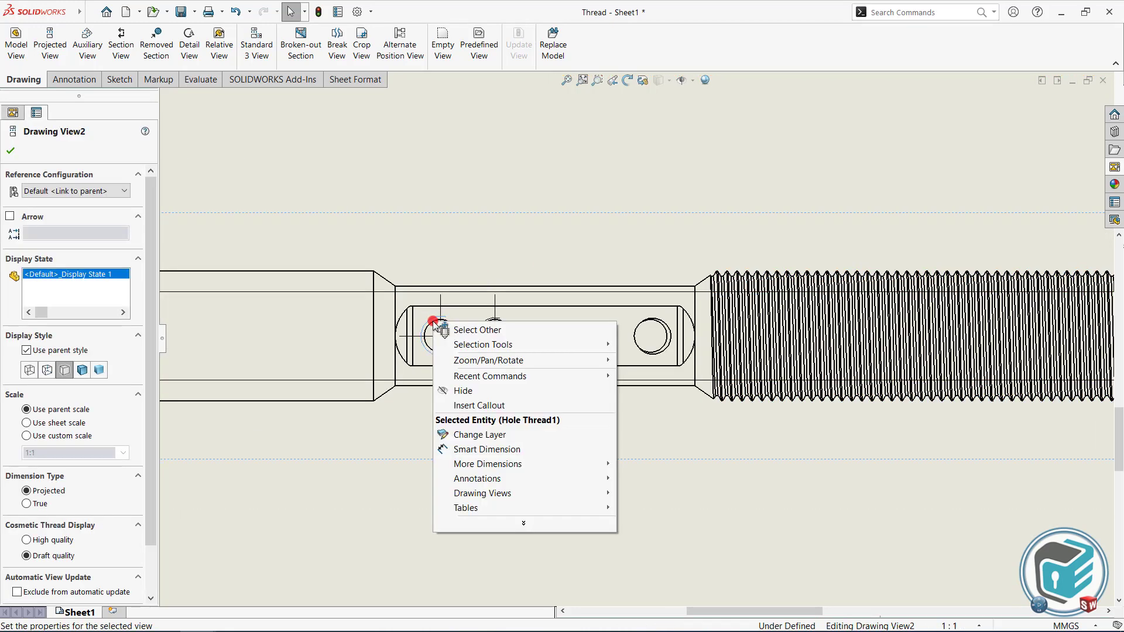
pyautogui.click(517, 405)
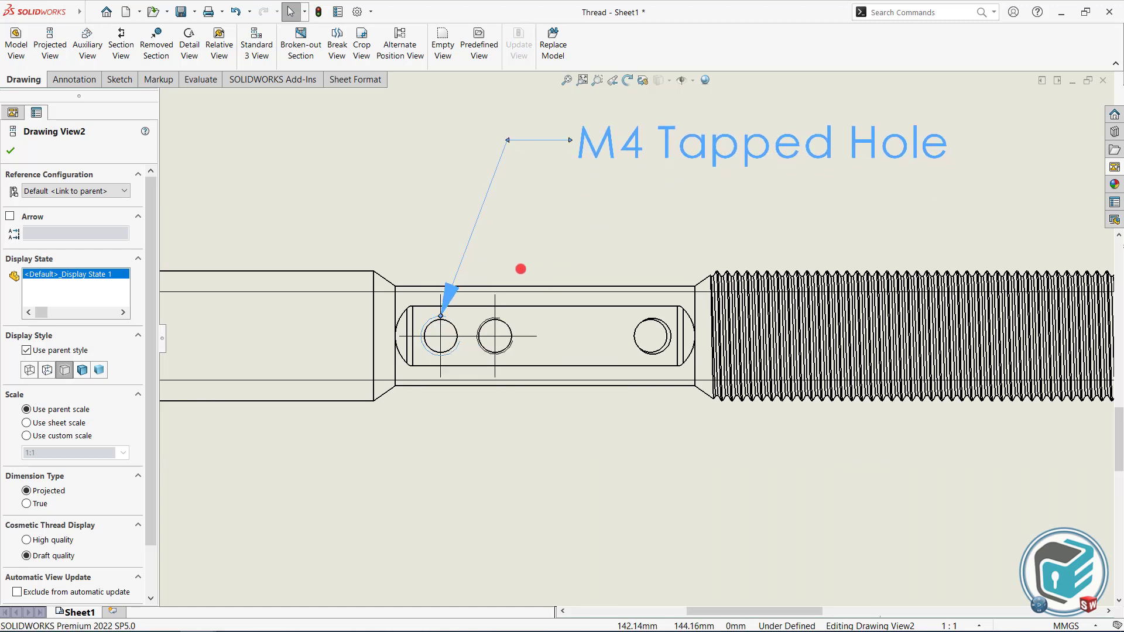
pyautogui.click(520, 268)
pyautogui.rightClick(489, 319)
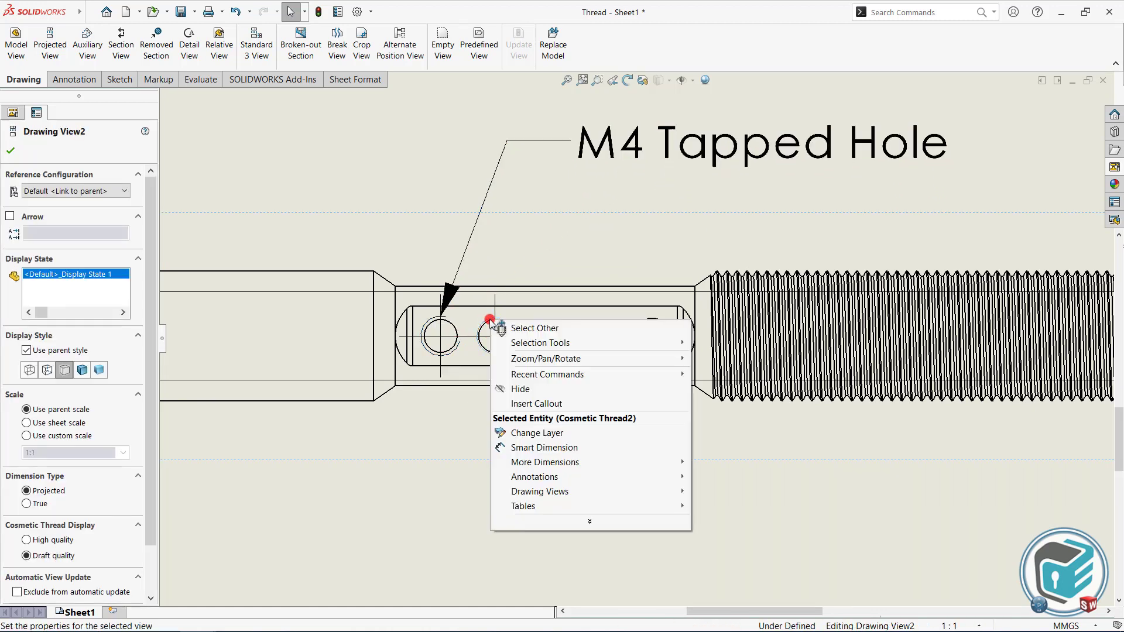
pyautogui.click(557, 404)
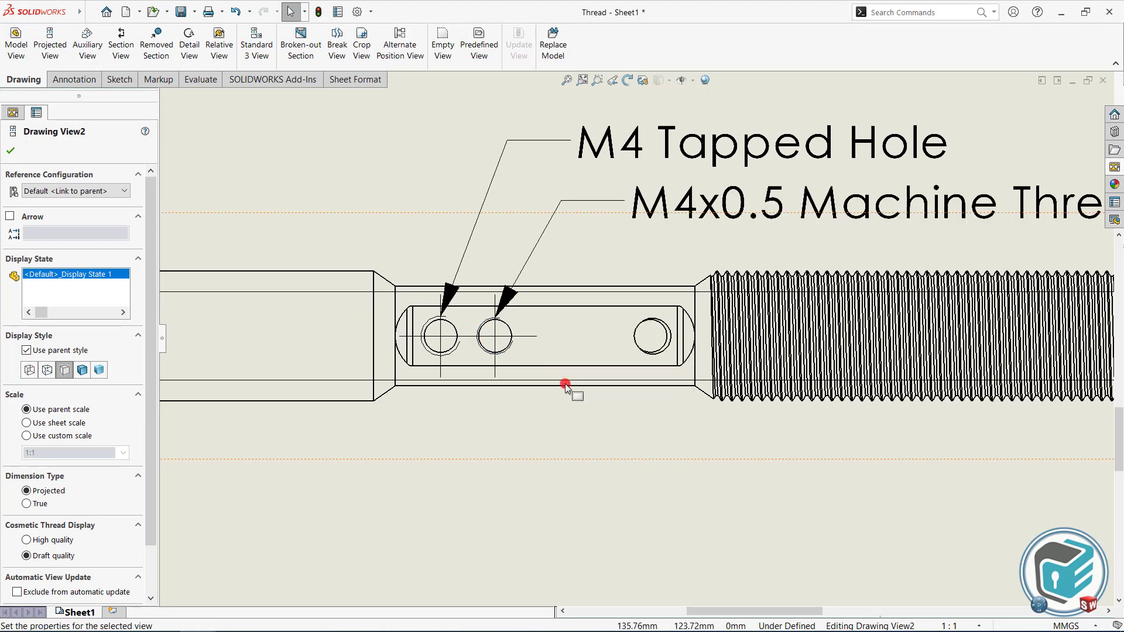
pyautogui.click(567, 384)
# Step: Stack the M4x0.5 Machine Threads note beneath the M4 Tapped Hole callout
pyautogui.scroll(2, 741, 272)
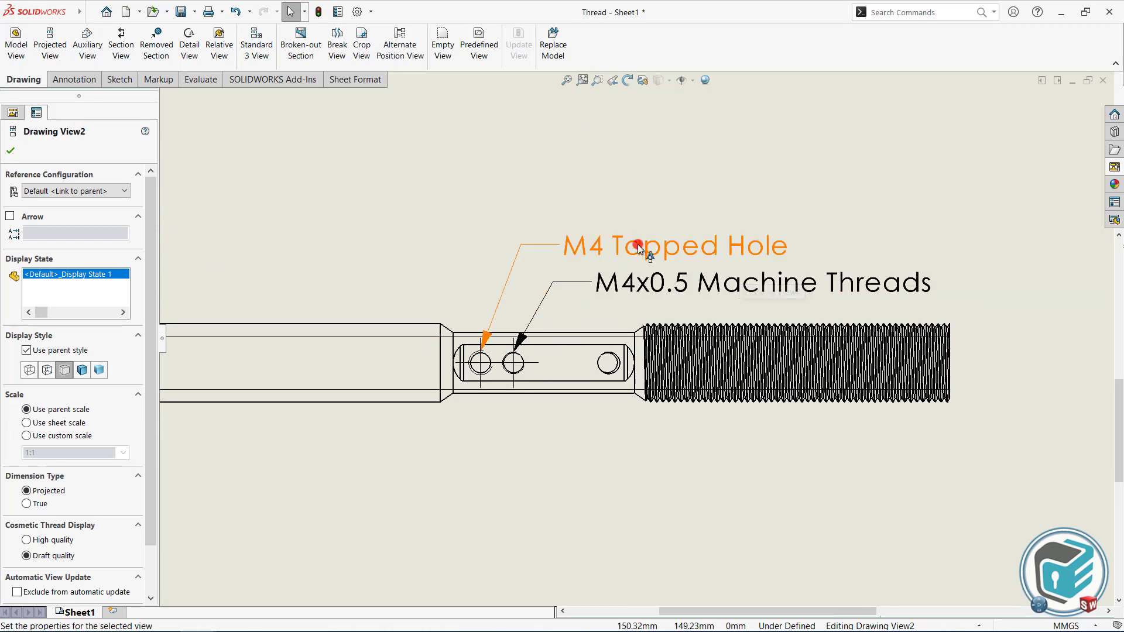
pyautogui.moveTo(642, 251); pyautogui.dragTo(546, 229)
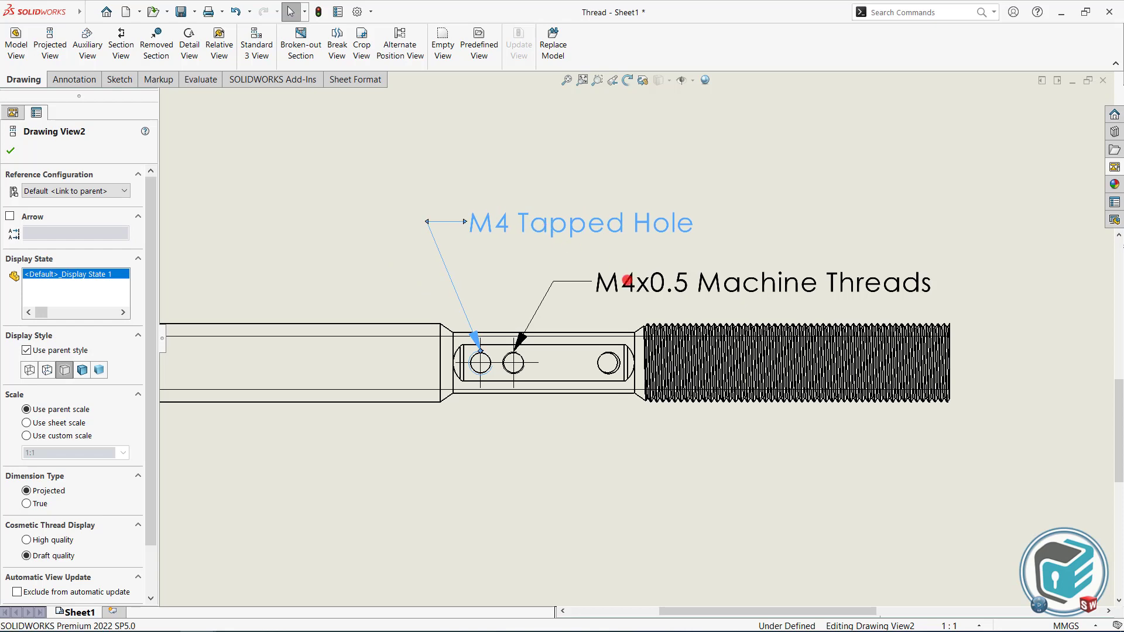
pyautogui.click(662, 286)
pyautogui.moveTo(661, 286); pyautogui.dragTo(569, 260)
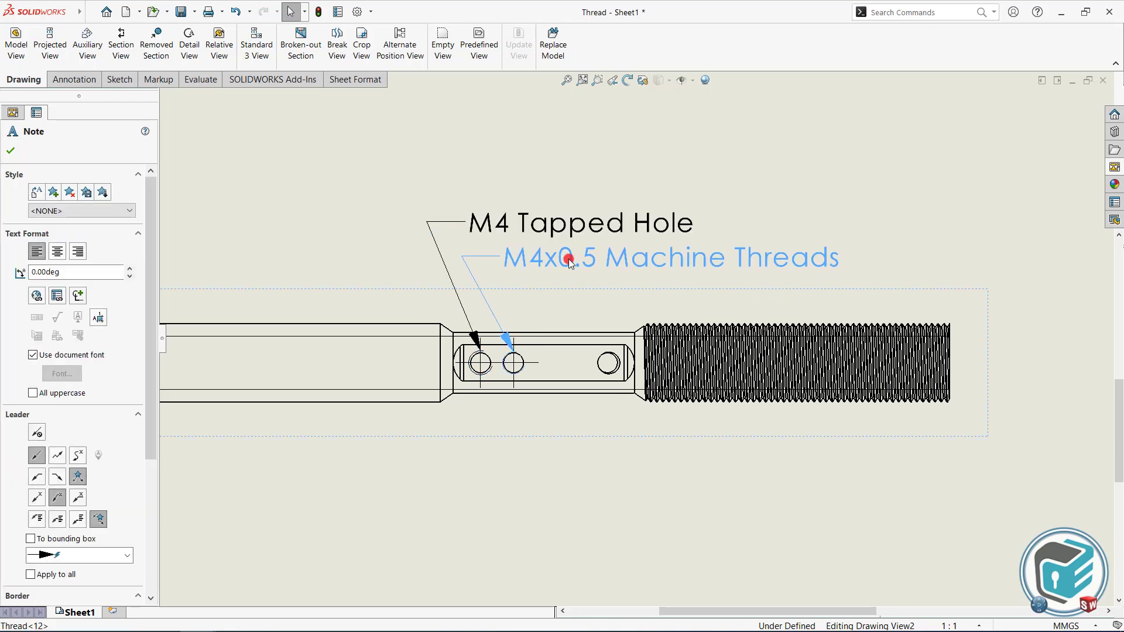
pyautogui.click(597, 306)
pyautogui.click(702, 446)
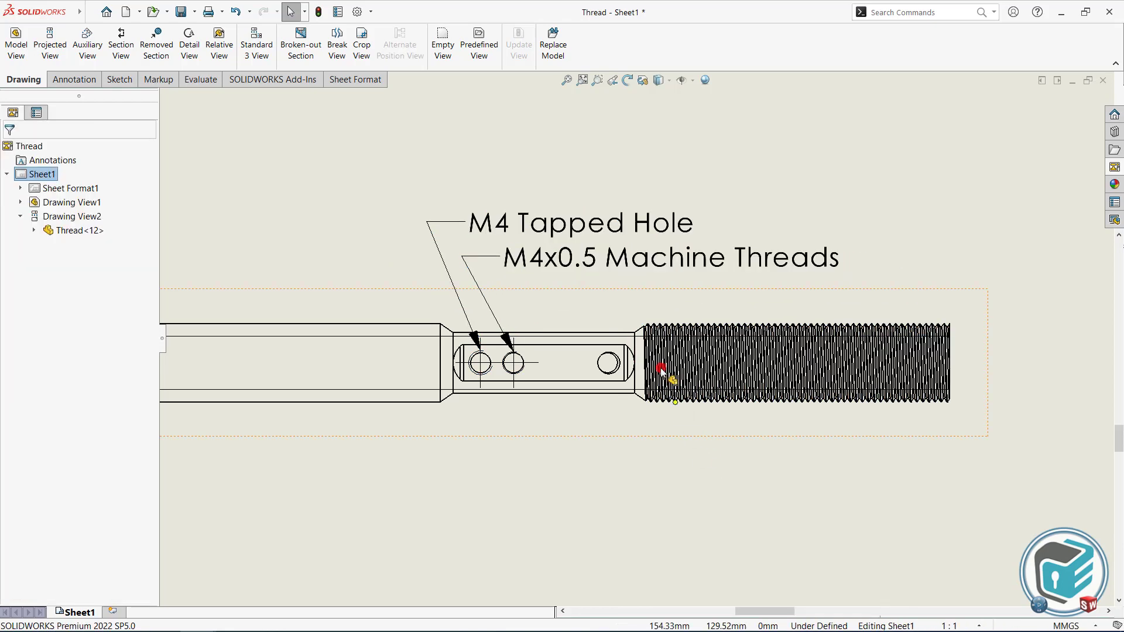
pyautogui.scroll(-5, 644, 374)
pyautogui.scroll(5, 554, 384)
# Step: Browse the lower drawing view's context menu options without choosing one
pyautogui.click(506, 317)
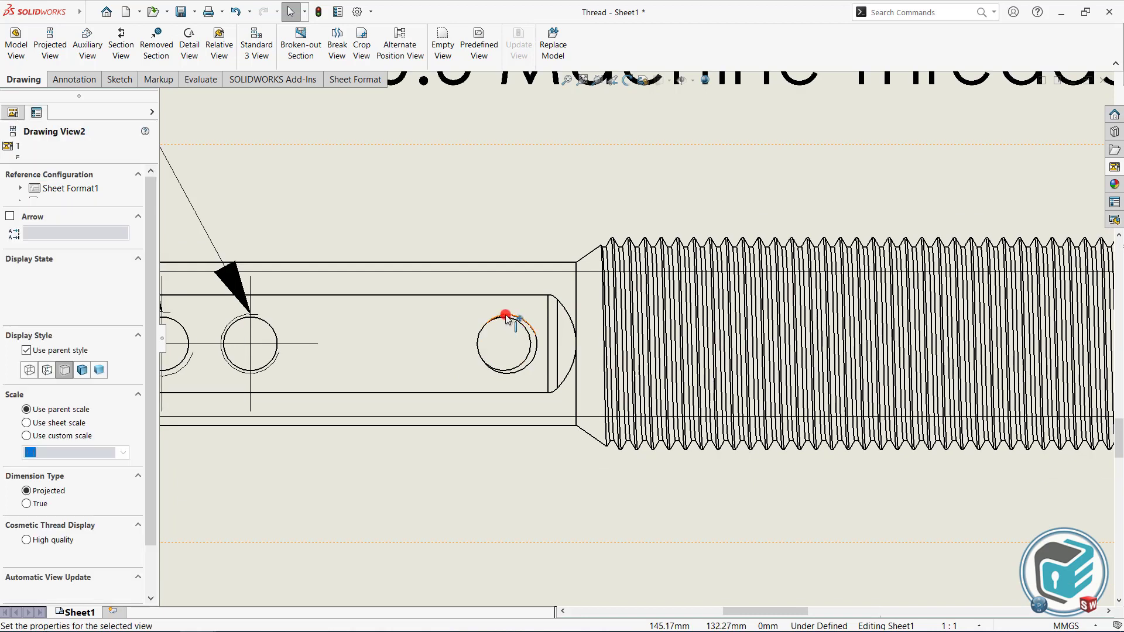
pyautogui.rightClick(505, 317)
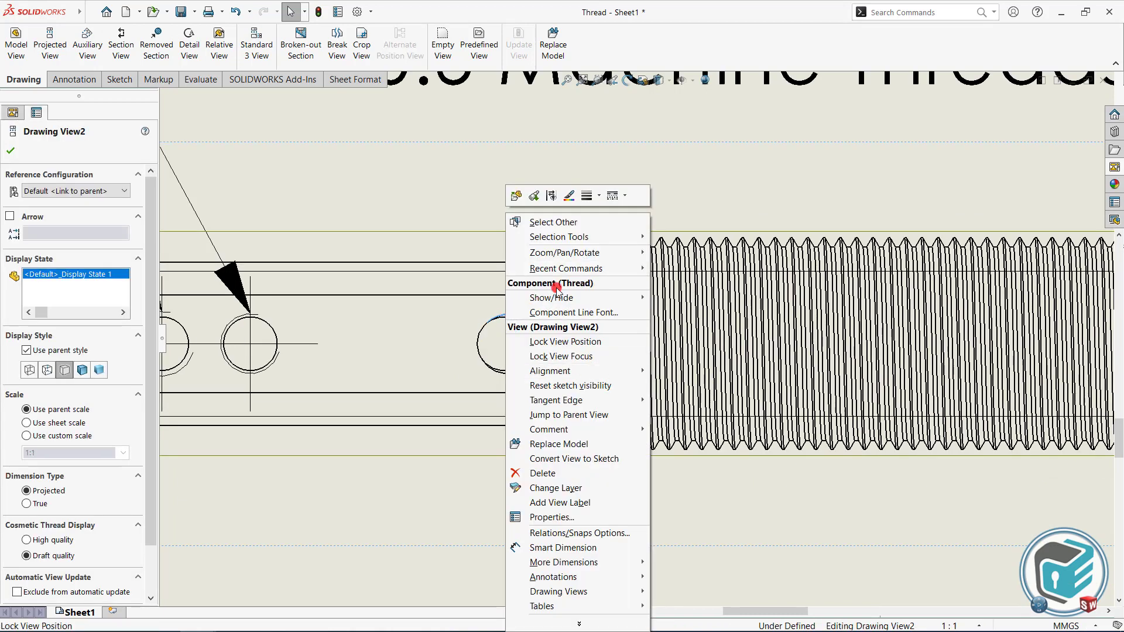
pyautogui.click(485, 358)
pyautogui.rightClick(483, 355)
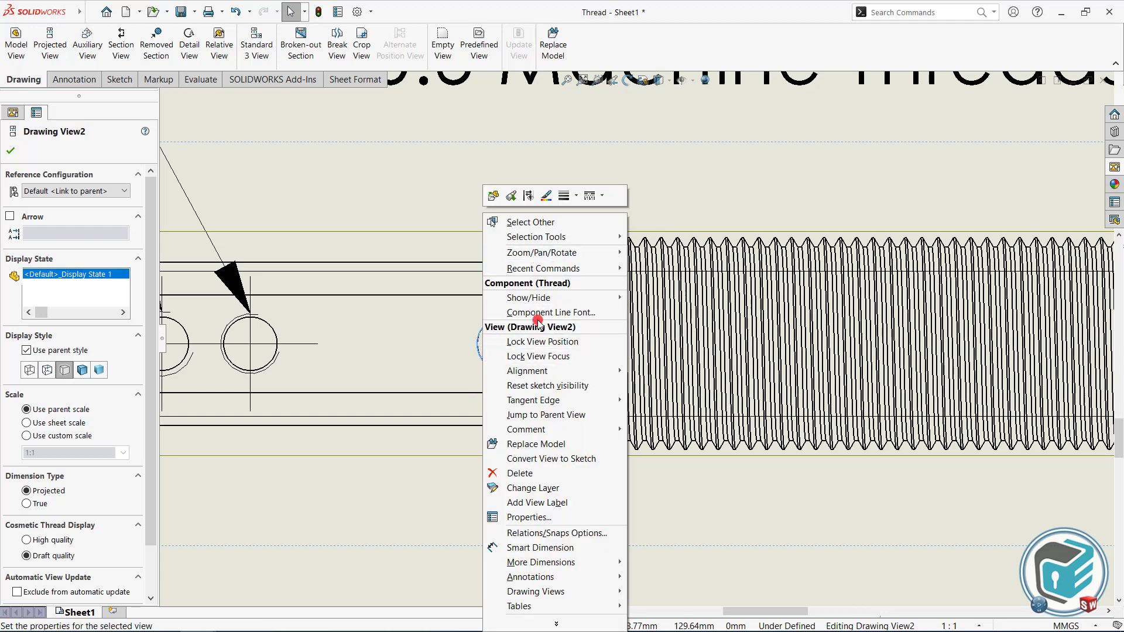
pyautogui.click(729, 193)
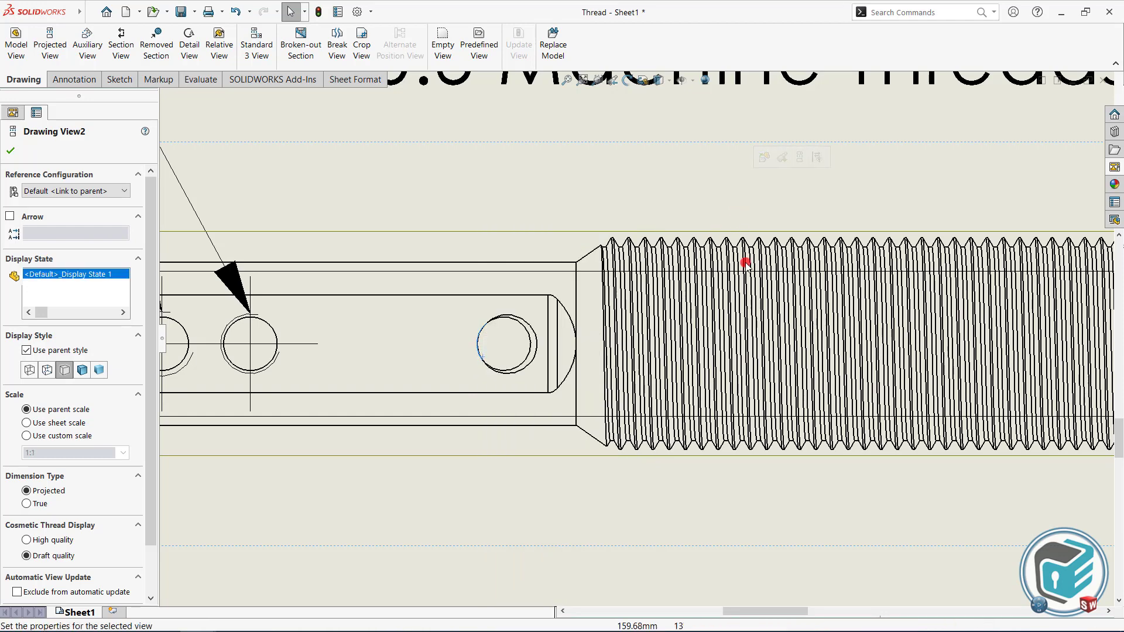
pyautogui.scroll(3, 647, 355)
pyautogui.scroll(2, 557, 236)
pyautogui.scroll(2, 595, 268)
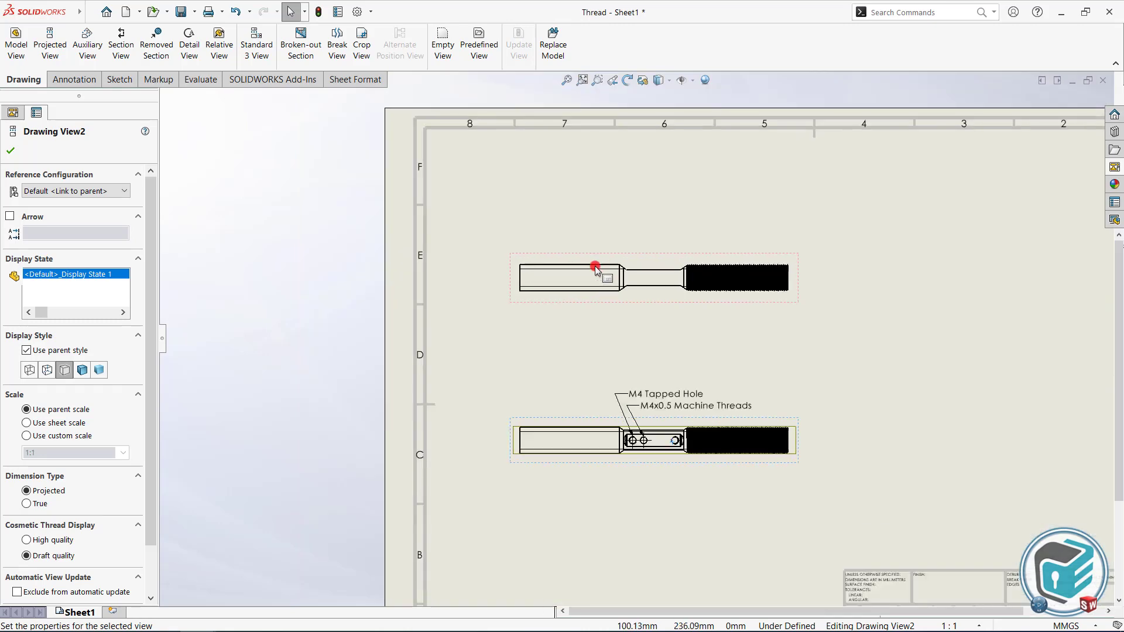
pyautogui.scroll(-2, 603, 287)
pyautogui.scroll(-1, 608, 308)
pyautogui.scroll(-2, 585, 316)
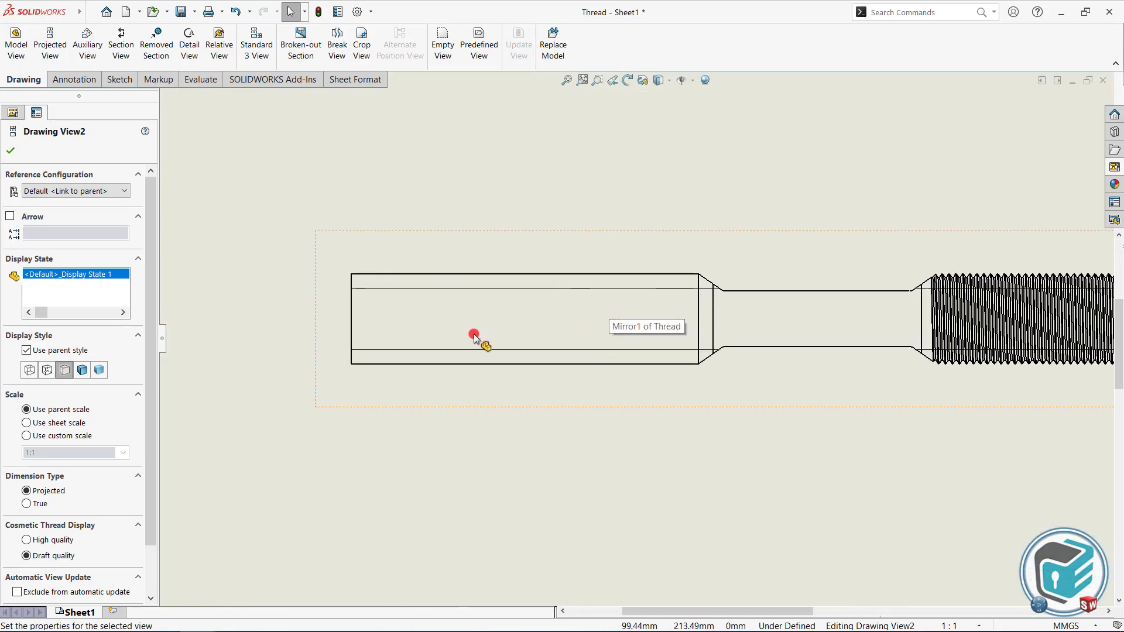
# Step: Open Thread.SLDPRT from the upper Drawing View1
pyautogui.rightClick(405, 292)
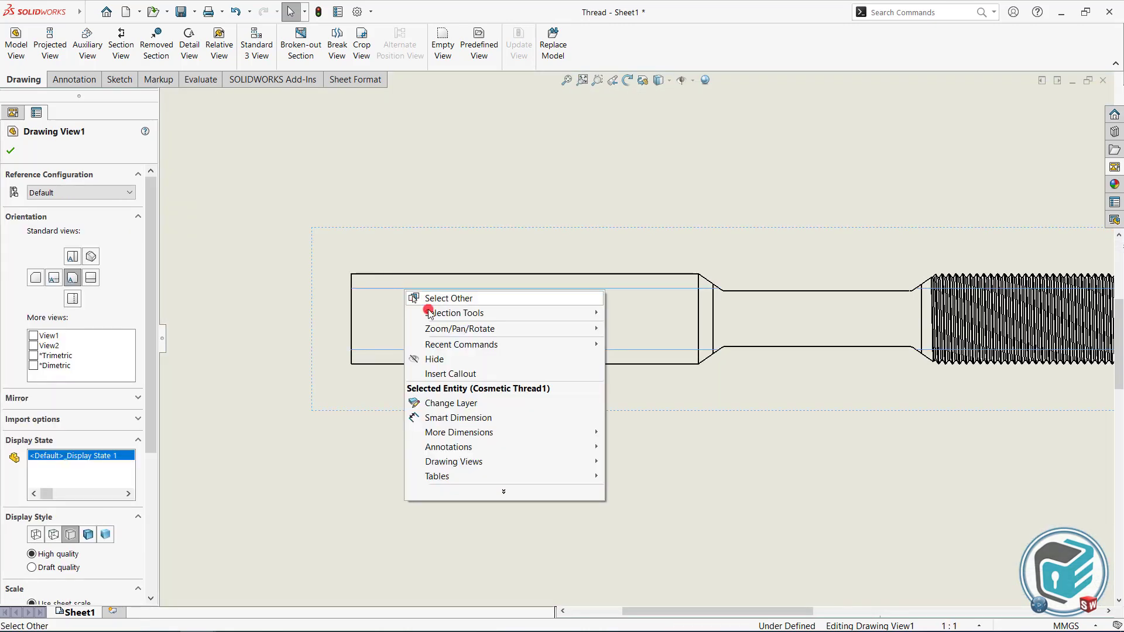
pyautogui.click(707, 462)
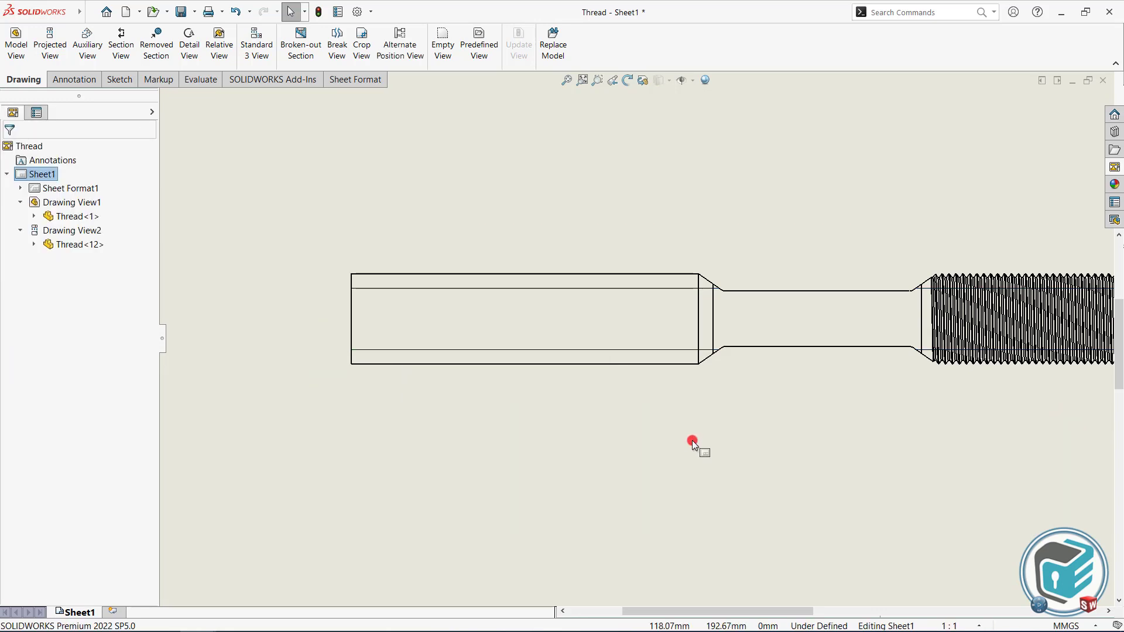
pyautogui.click(672, 403)
pyautogui.click(709, 373)
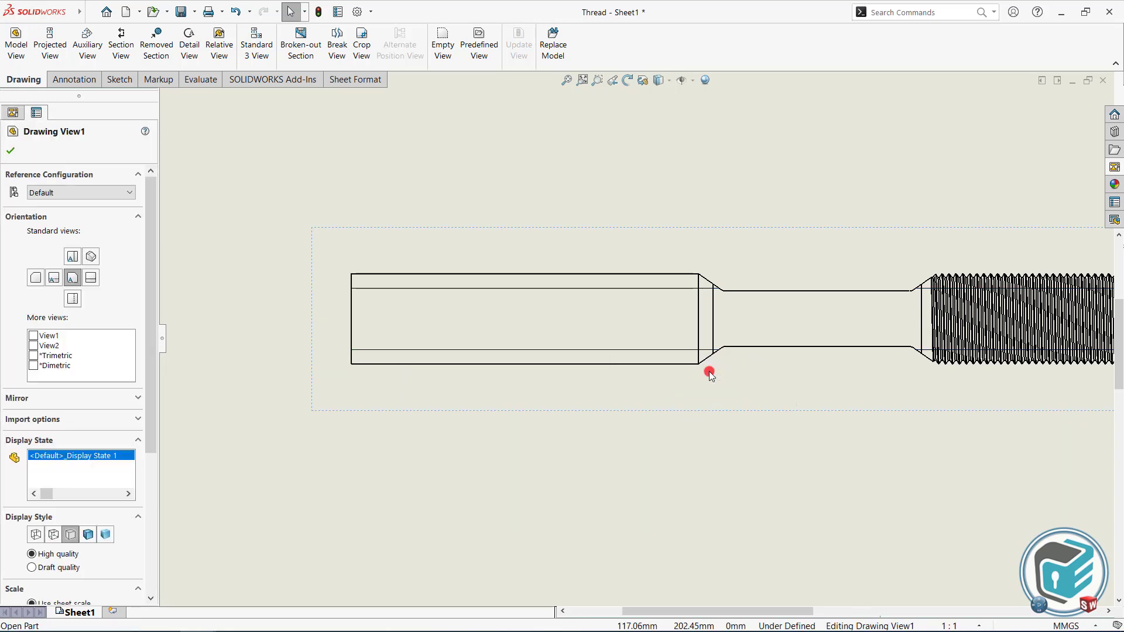
# Step: Switch Cosmetic Thread1's end condition to Blind, entering a 15 mm depth
pyautogui.scroll(-3, 463, 221)
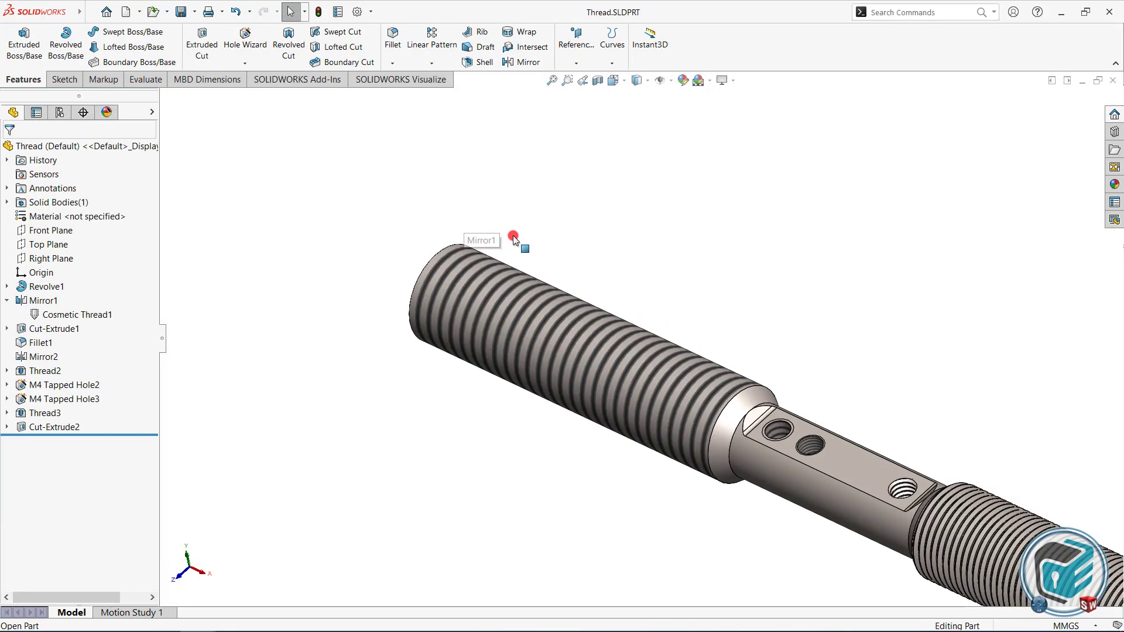
pyautogui.scroll(-3, 512, 235)
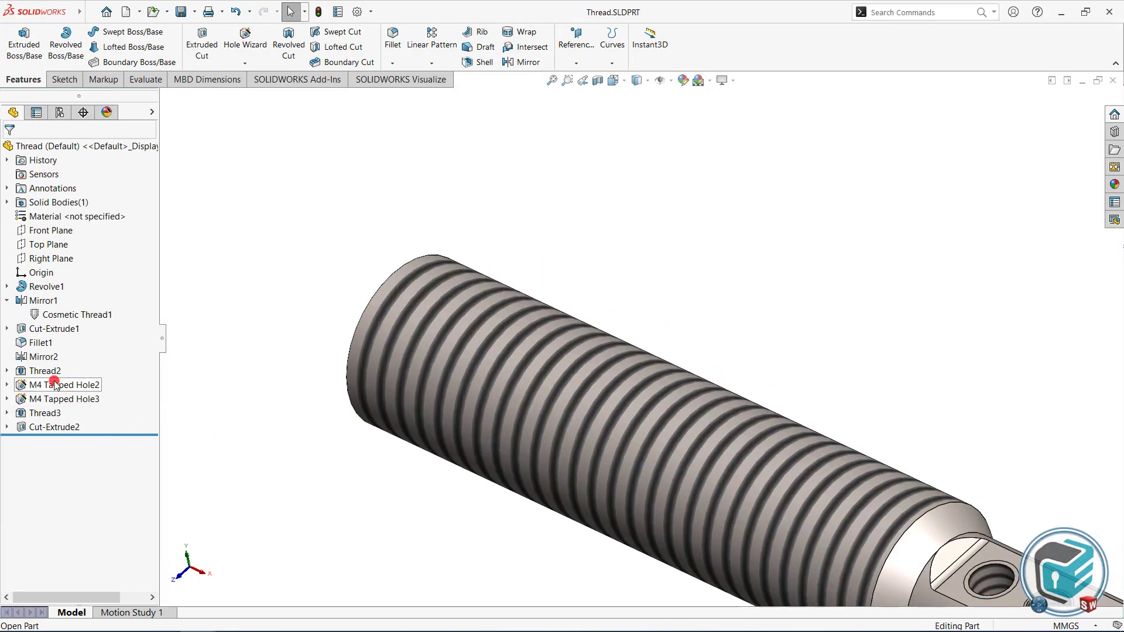
pyautogui.click(71, 315)
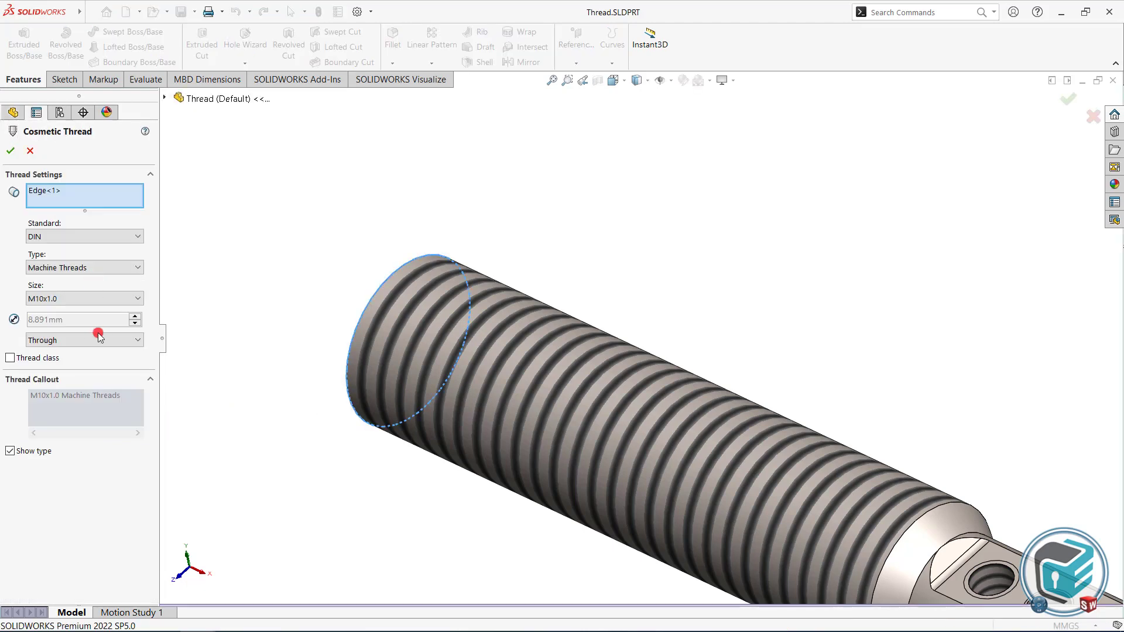
pyautogui.click(85, 339)
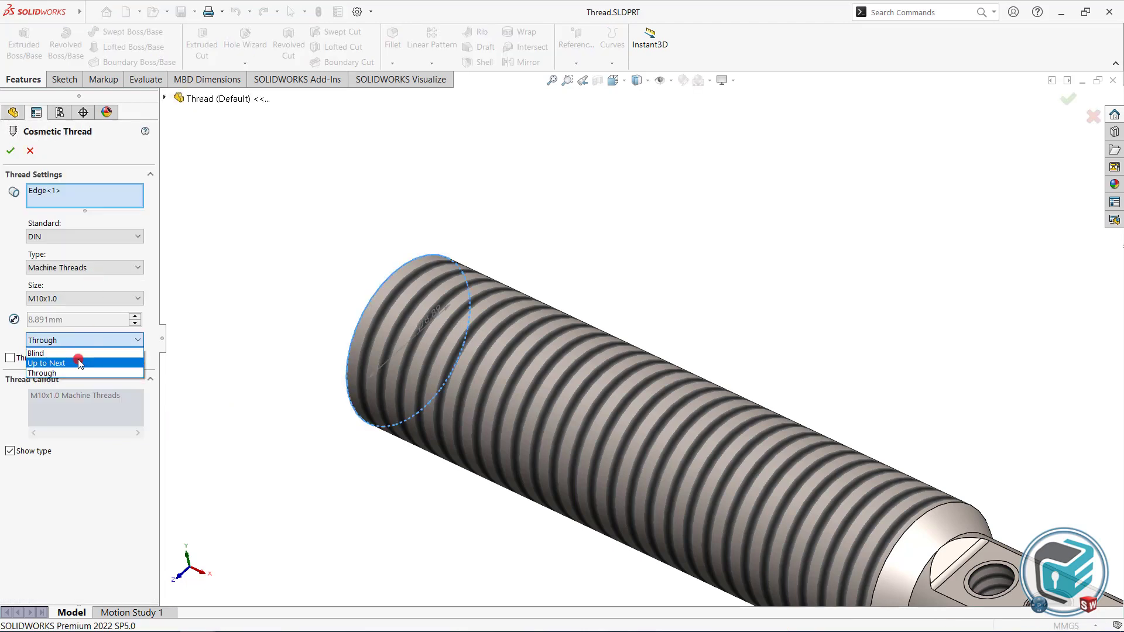
pyautogui.click(82, 353)
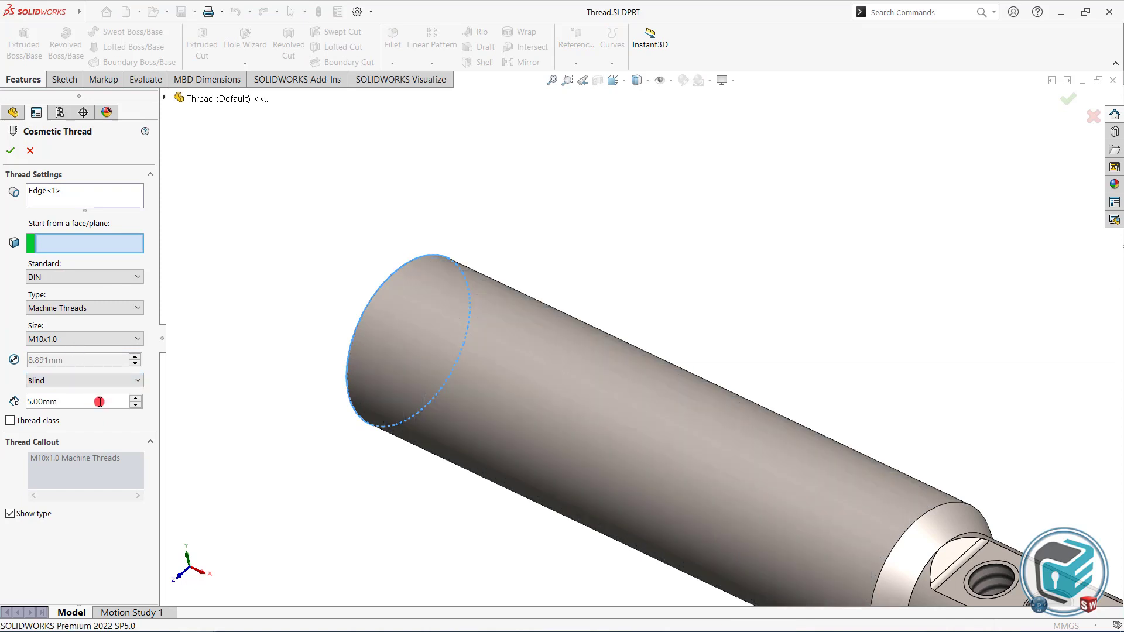
pyautogui.moveTo(80, 403); pyautogui.dragTo(30, 401)
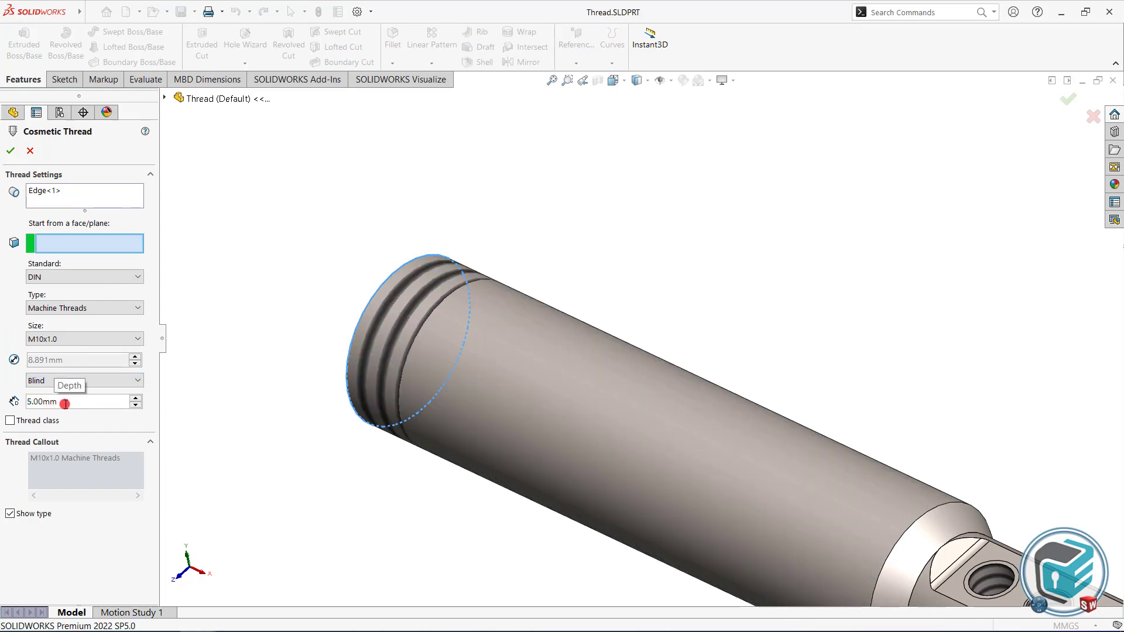
pyautogui.write('15')
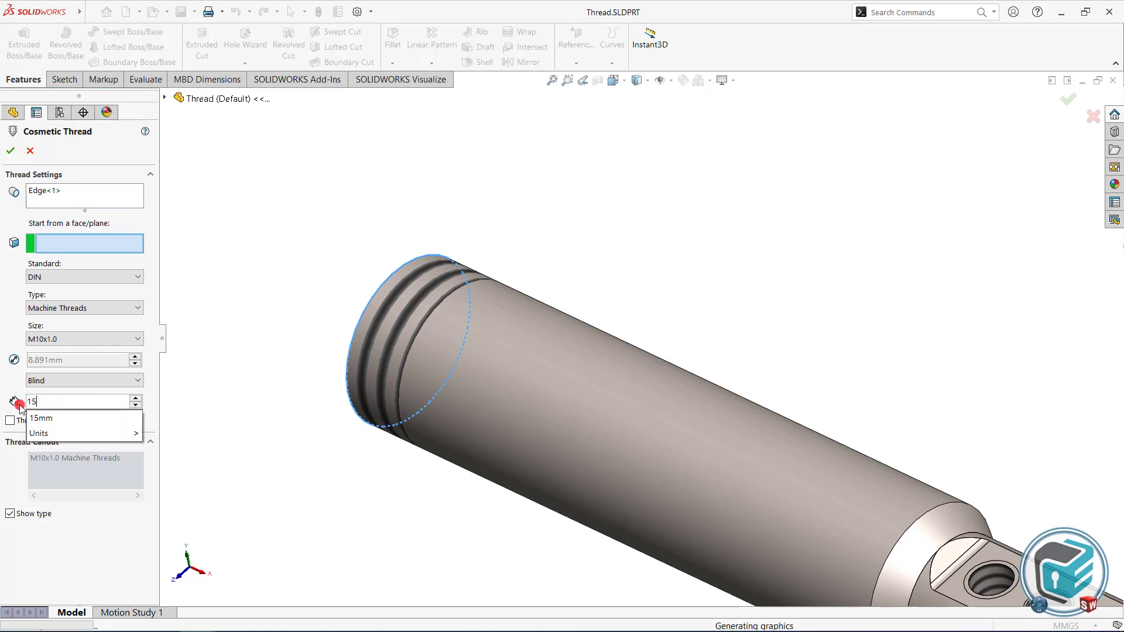
pyautogui.press('Return')
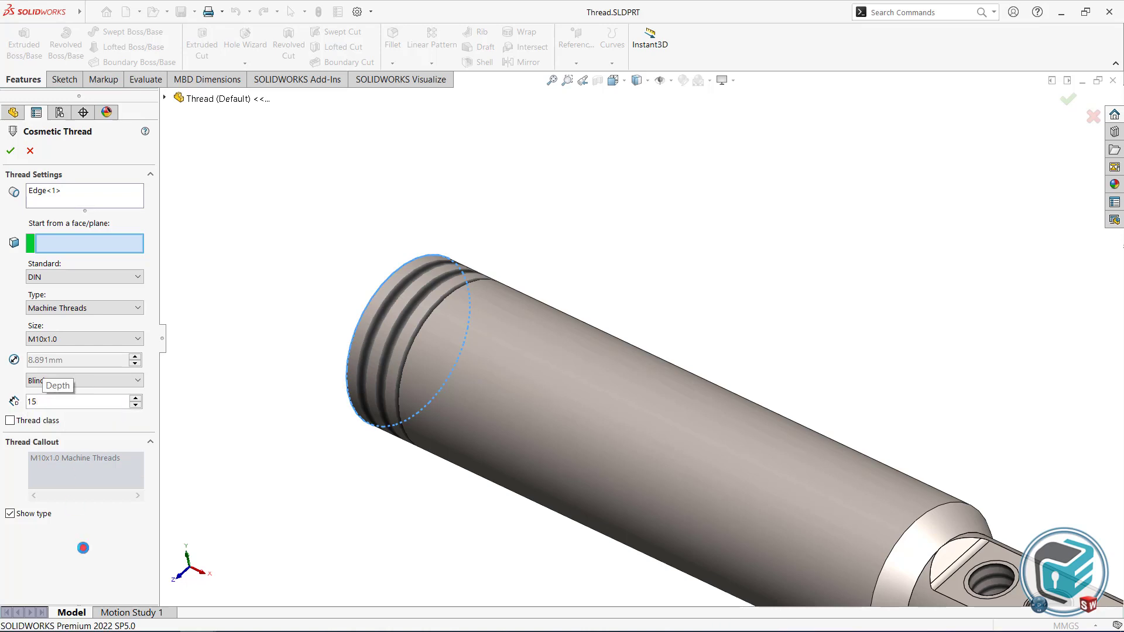
# Step: Change the thread depth to 30 mm and confirm the edit
pyautogui.scroll(3, 625, 404)
pyautogui.scroll(-1, 602, 376)
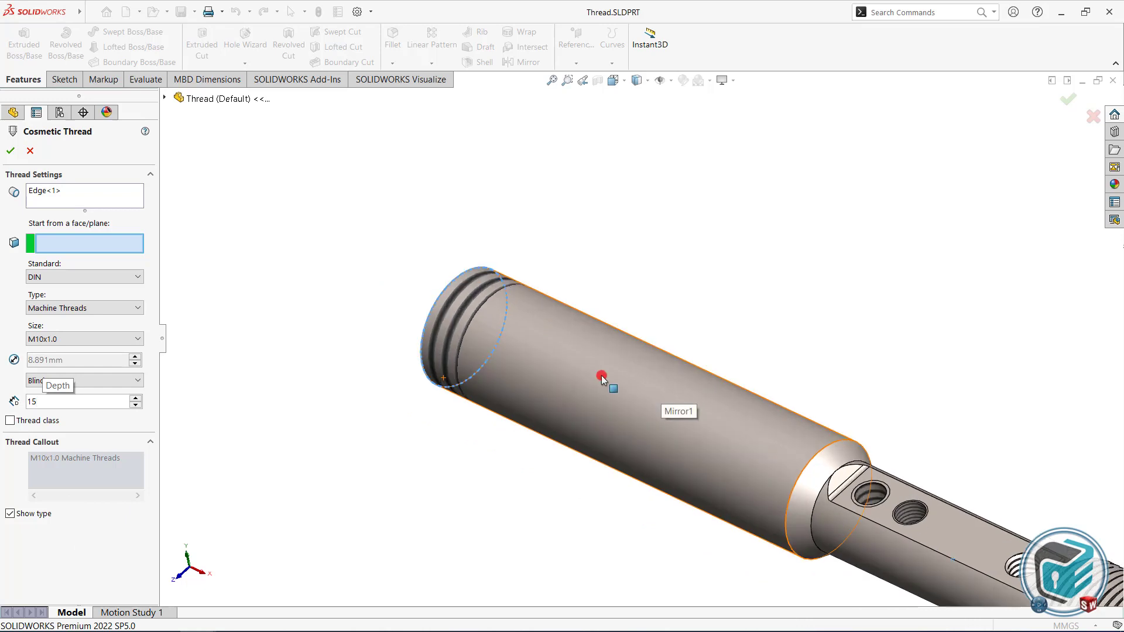
pyautogui.moveTo(89, 403); pyautogui.dragTo(9, 402)
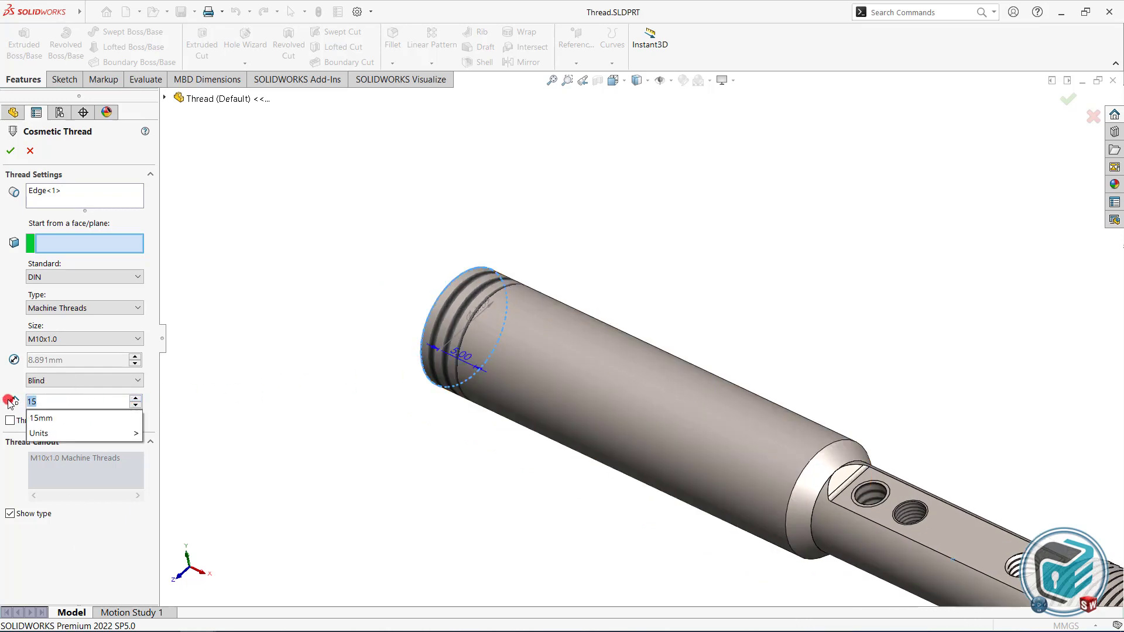
pyautogui.write('30')
pyautogui.click(54, 530)
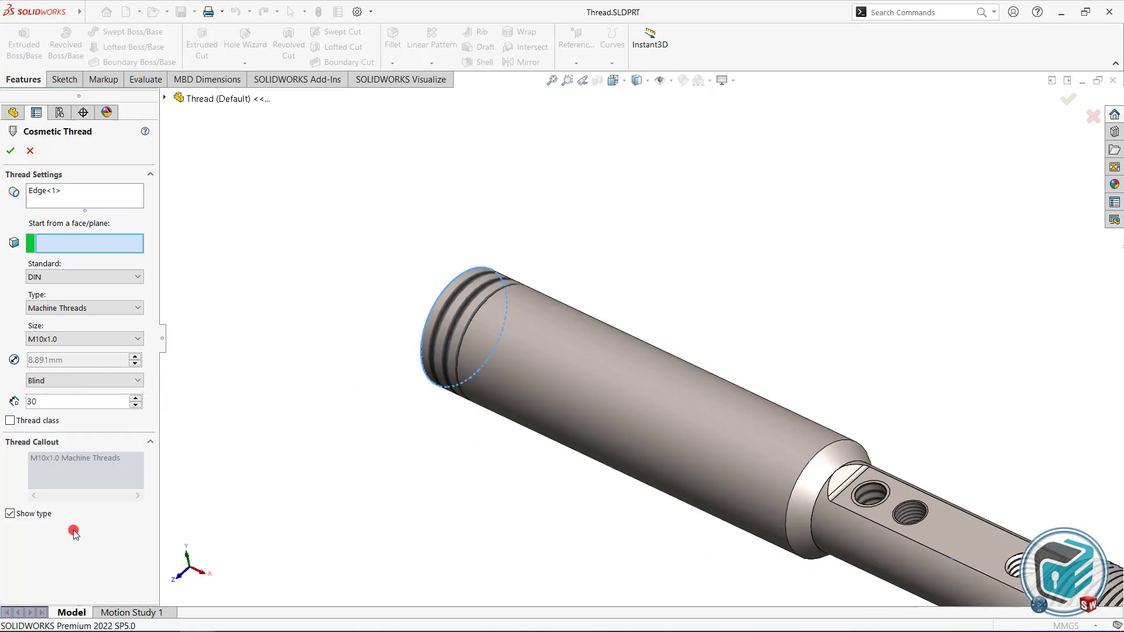
pyautogui.click(11, 151)
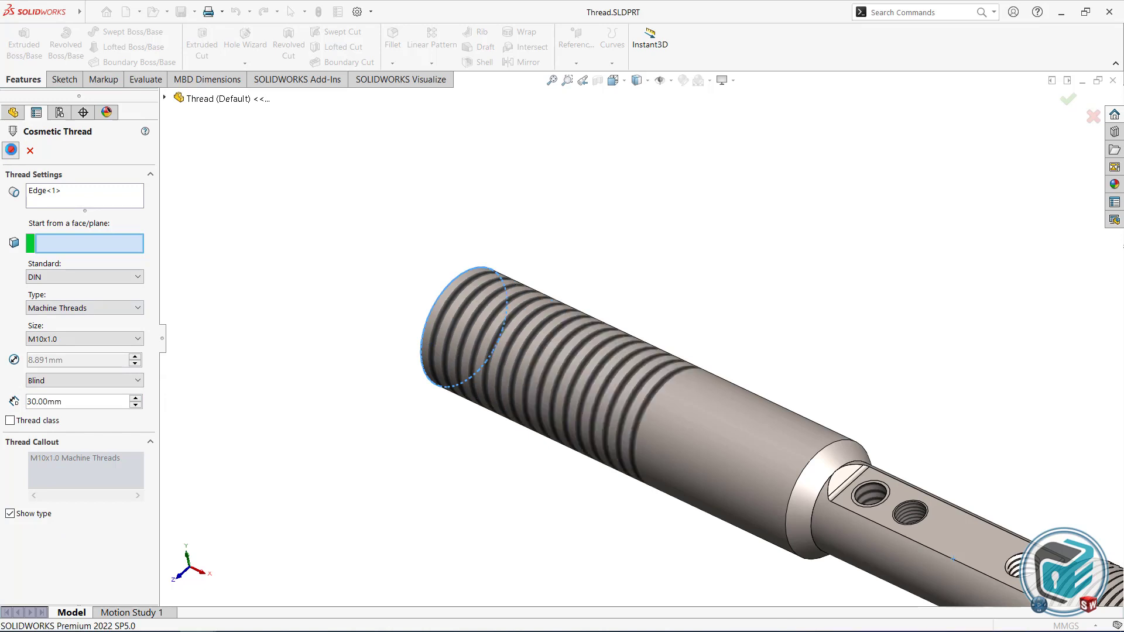
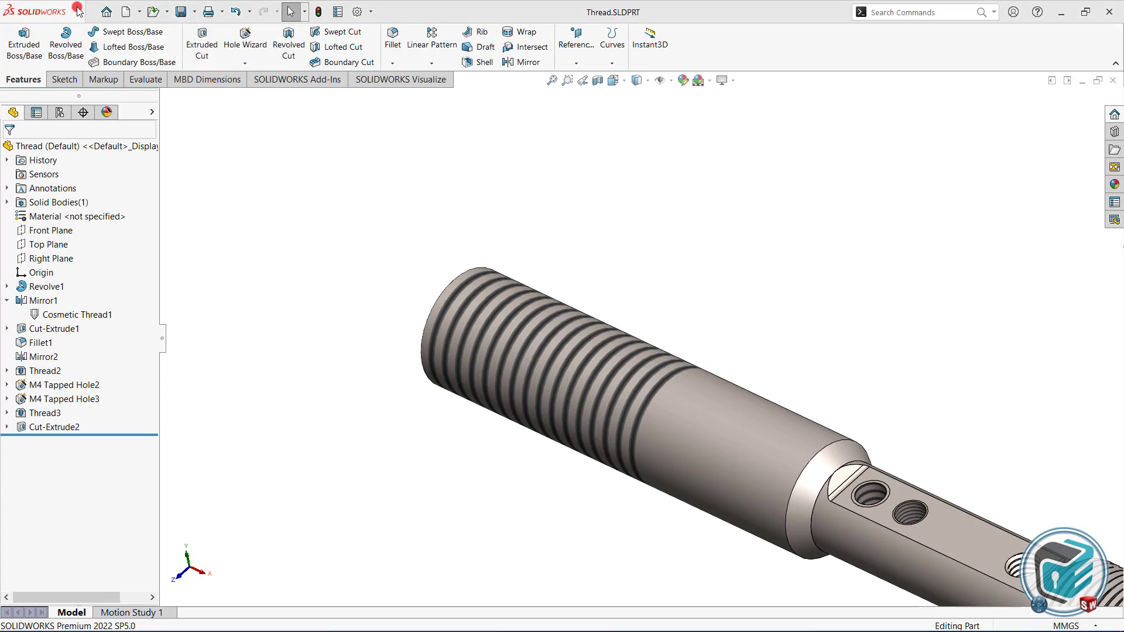
# Step: Bring the Thread - Sheet1 drawing forward and frame its top view
pyautogui.click(217, 12)
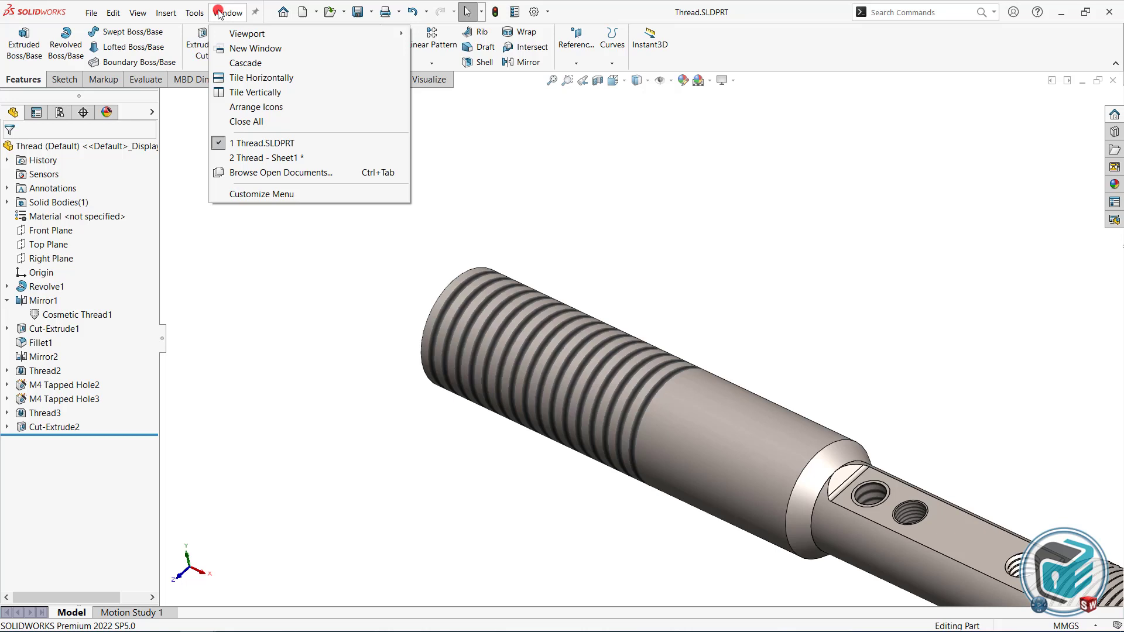
pyautogui.click(267, 157)
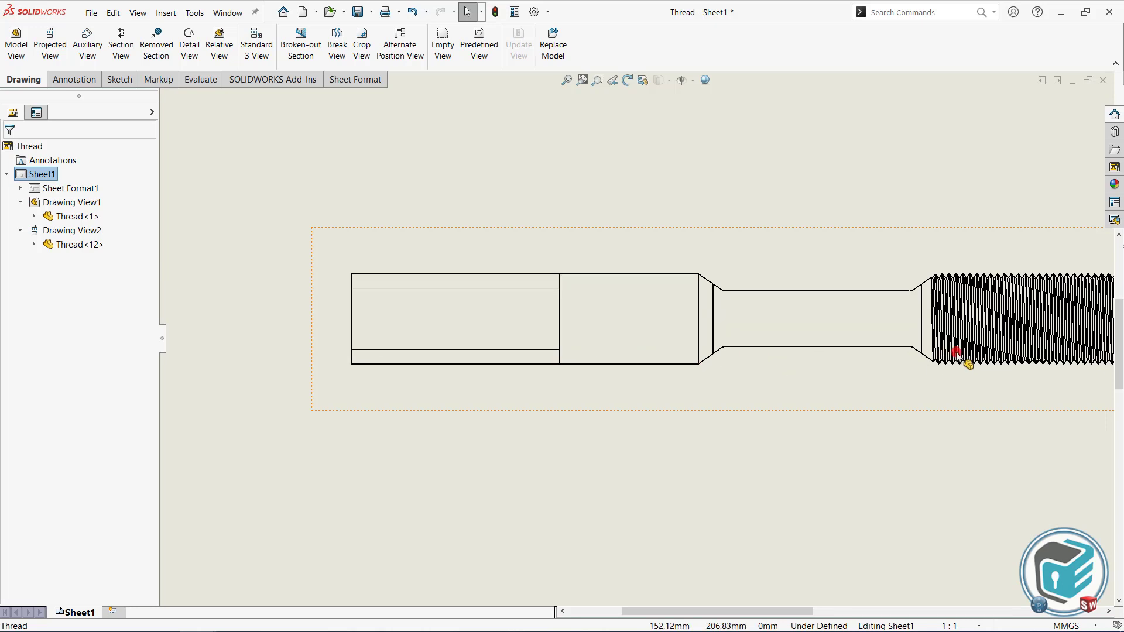
pyautogui.scroll(4, 956, 354)
pyautogui.scroll(-2, 636, 349)
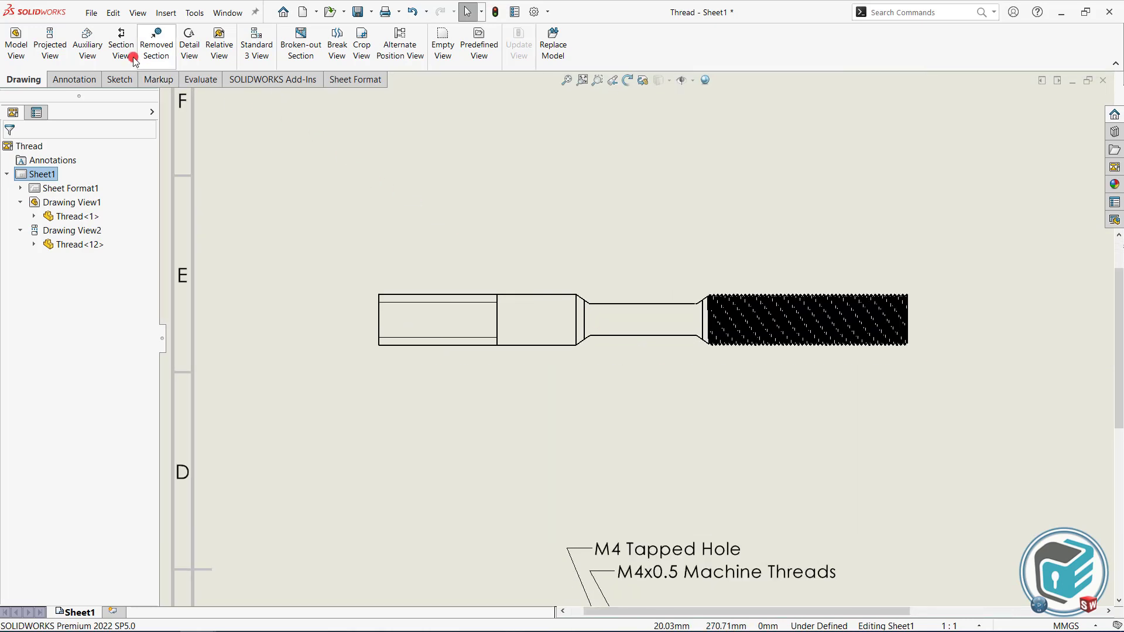
# Step: Cut section A-A with a horizontal line along the shaft axis, placed above the top view
pyautogui.click(121, 40)
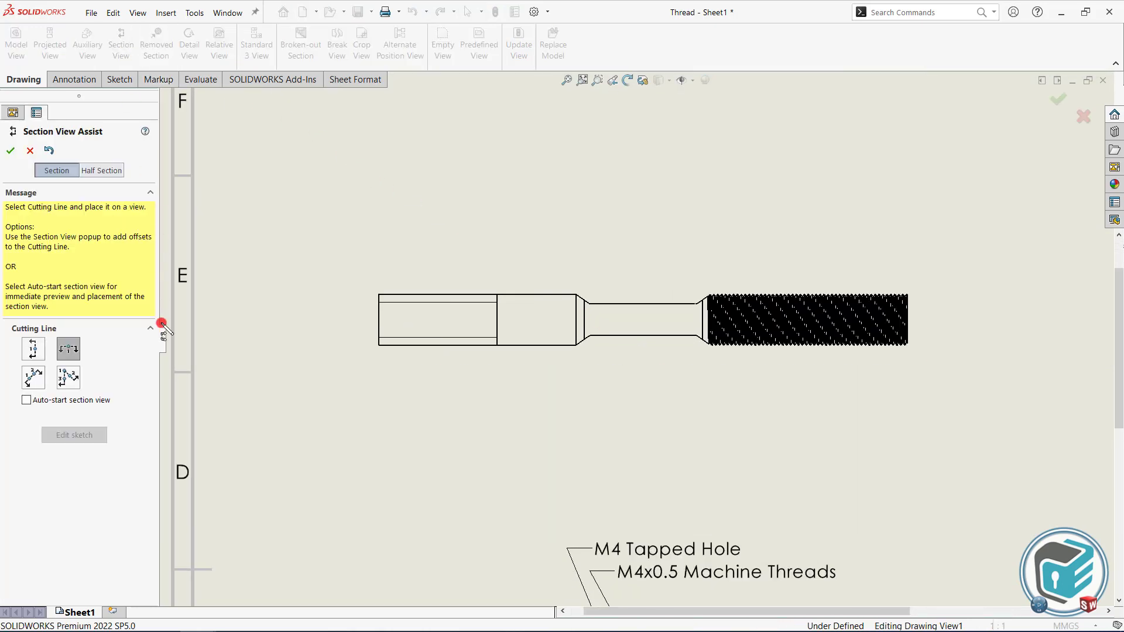
pyautogui.click(379, 319)
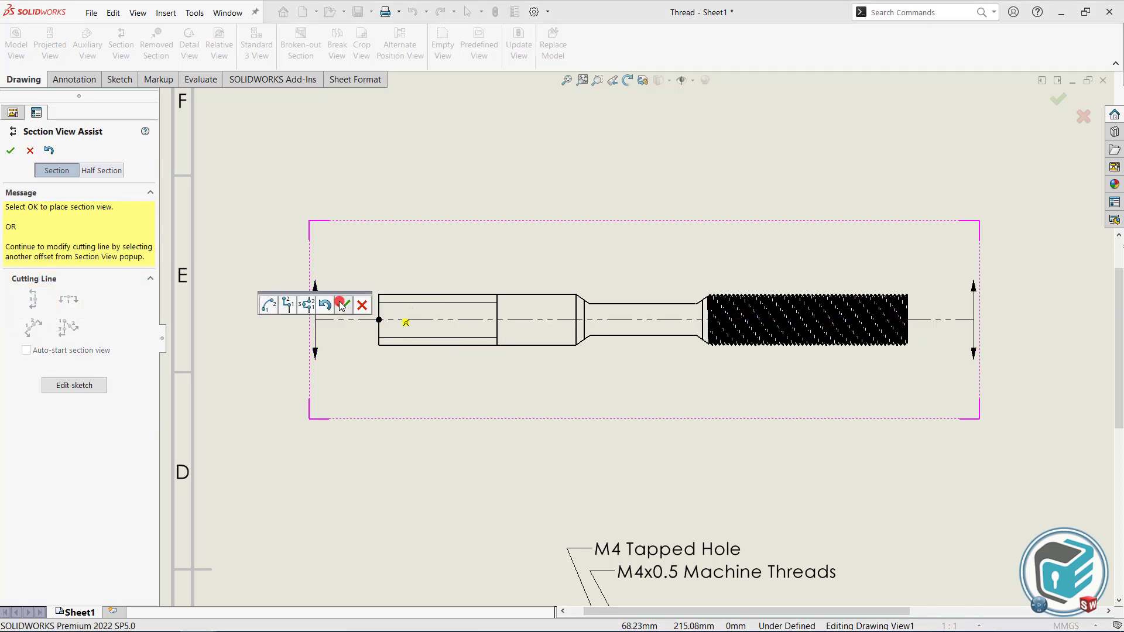
pyautogui.click(343, 304)
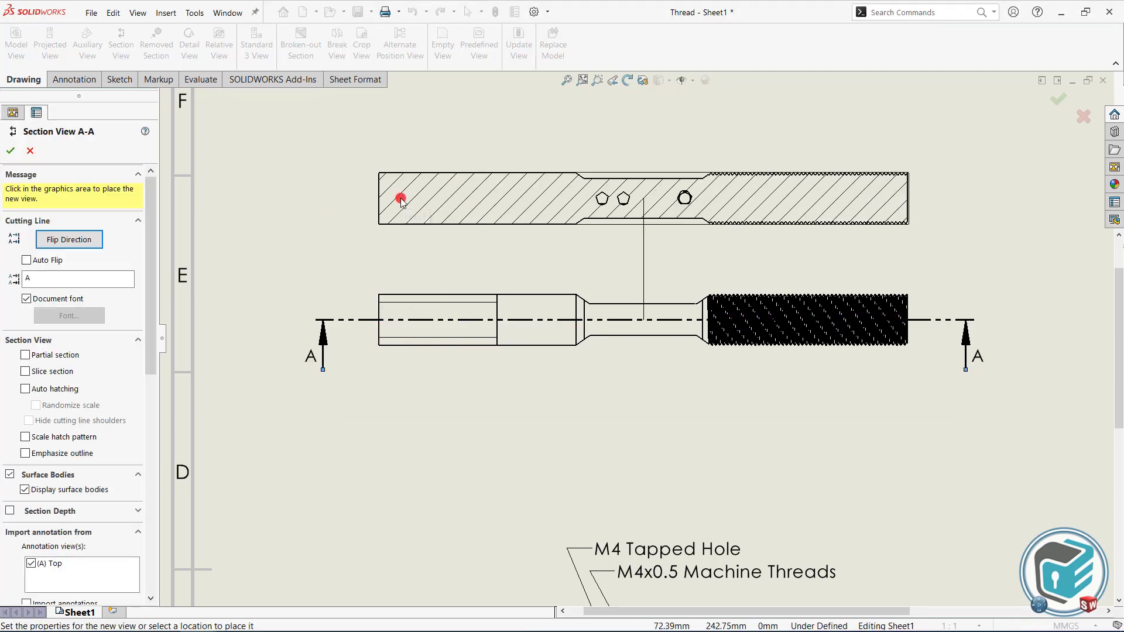
pyautogui.click(402, 198)
pyautogui.click(10, 150)
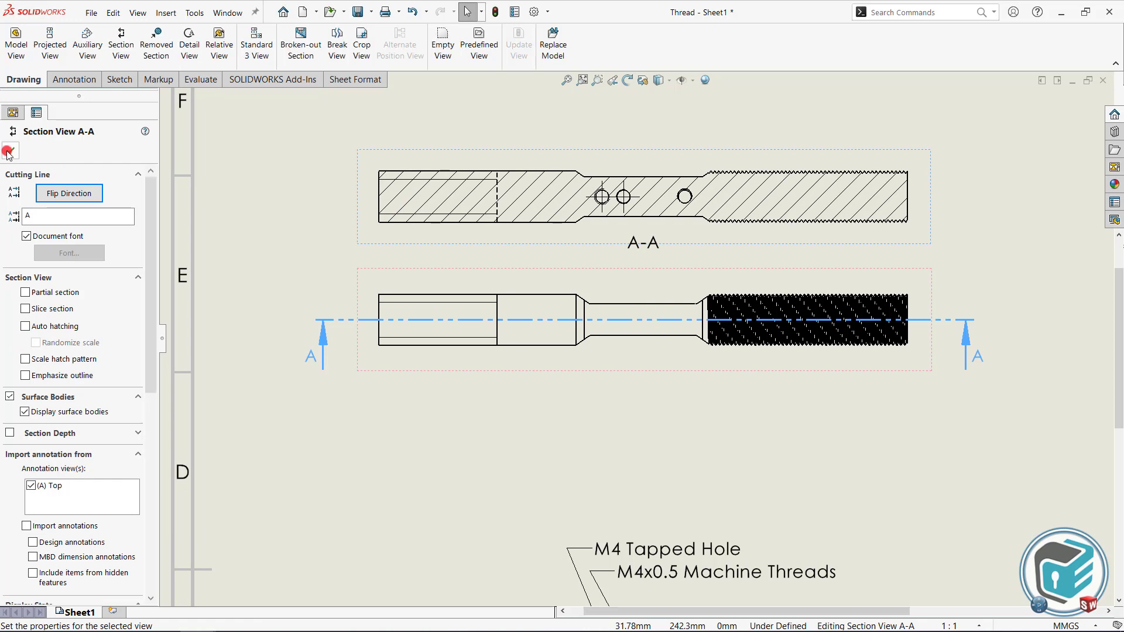
pyautogui.scroll(-2, 463, 192)
pyautogui.scroll(-2, 556, 252)
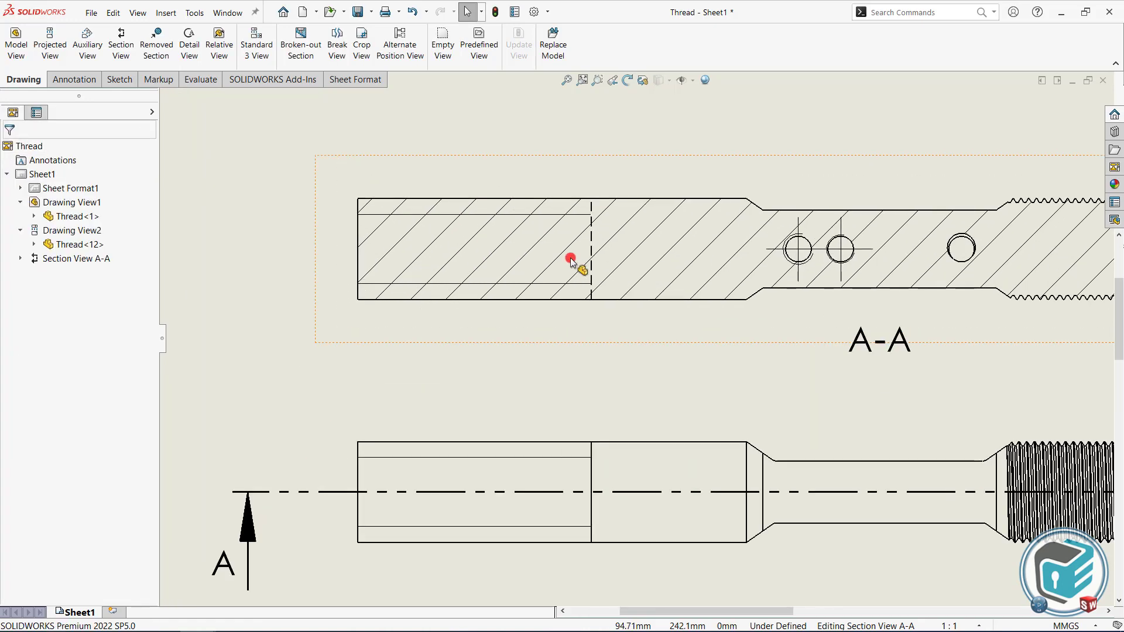
pyautogui.scroll(-2, 516, 206)
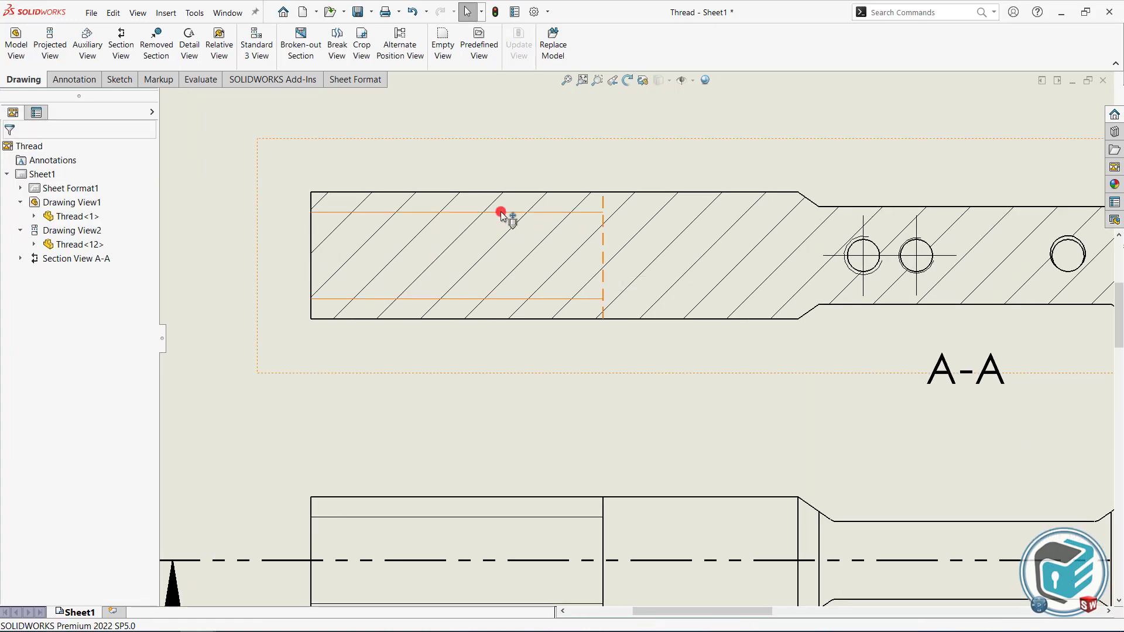
# Step: Place the cosmetic thread's M10x1.0 Machine Threads callout above section A-A
pyautogui.rightClick(502, 214)
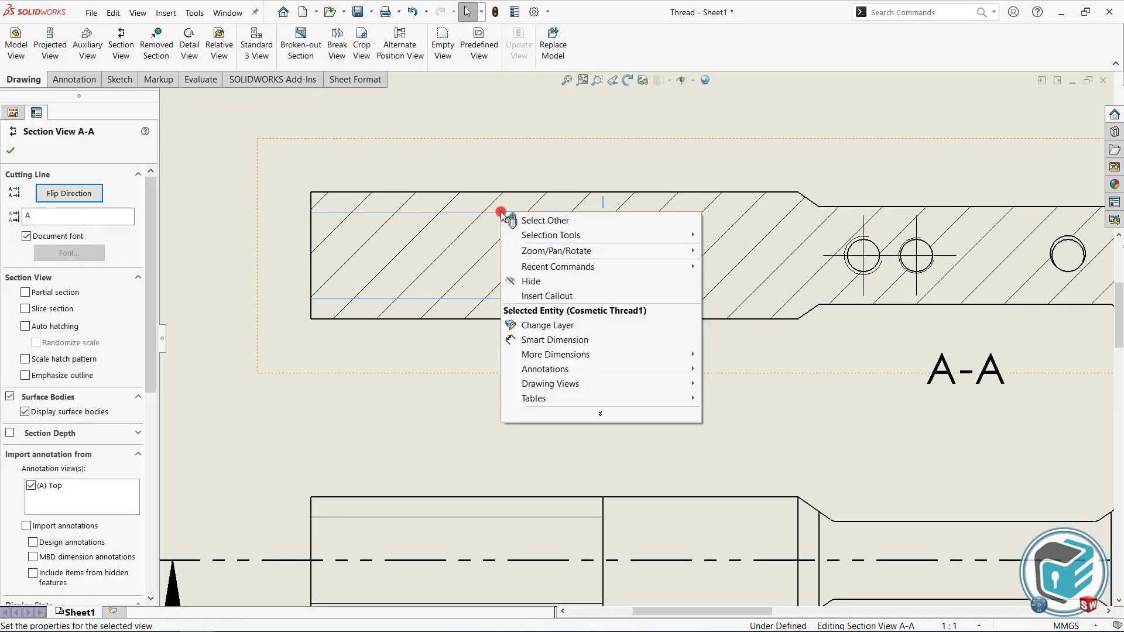
pyautogui.click(566, 297)
pyautogui.scroll(3, 785, 271)
pyautogui.scroll(-1, 786, 274)
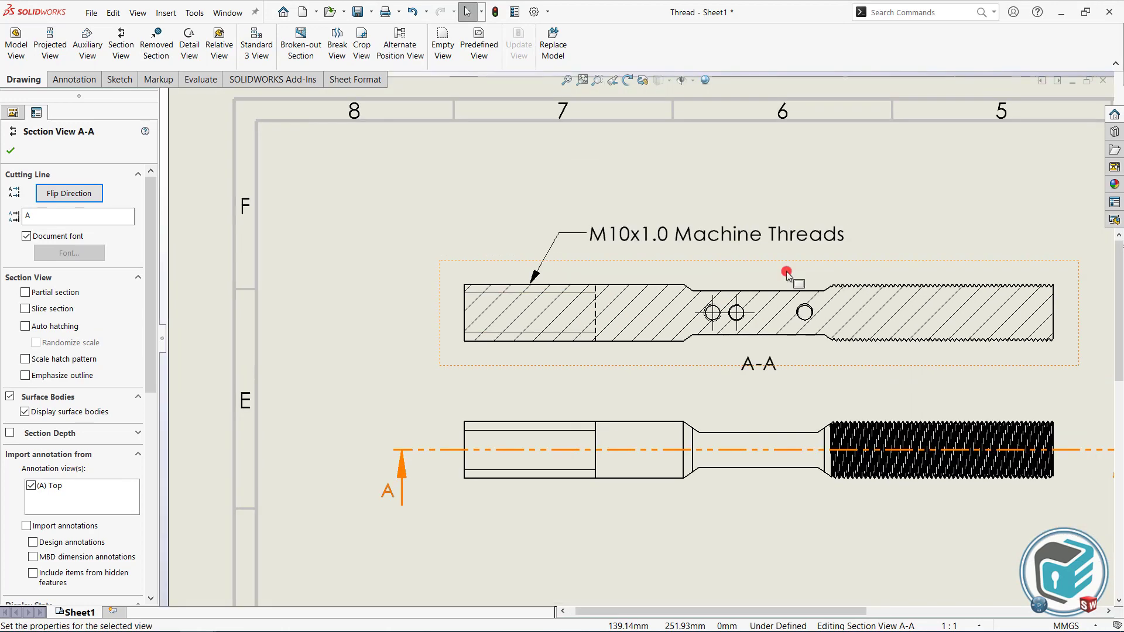
pyautogui.scroll(-1, 786, 273)
pyautogui.click(715, 234)
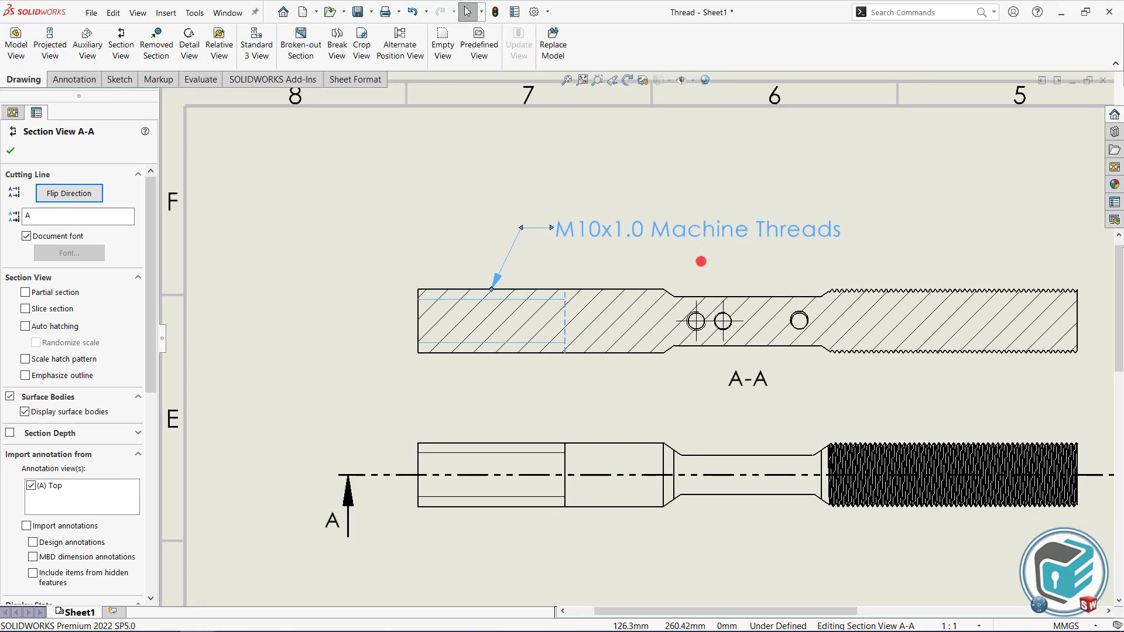
pyautogui.click(899, 243)
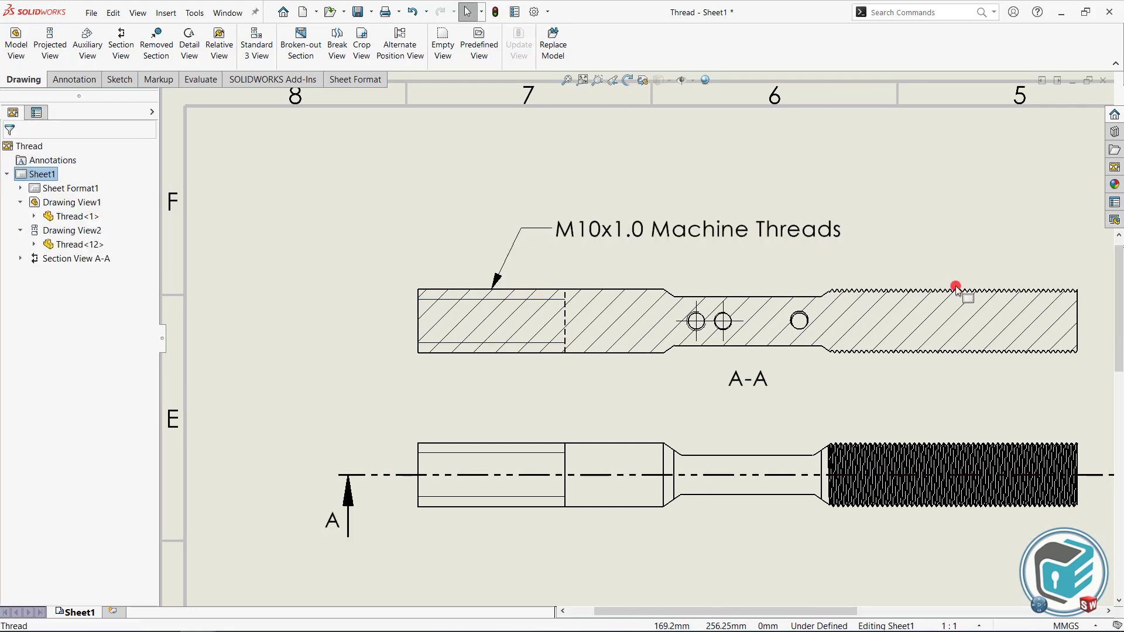
# Step: Zoom around the drawing to review section A-A and its M10x1.0 thread callout
pyautogui.scroll(-1, 1012, 315)
pyautogui.scroll(-1, 865, 349)
pyautogui.scroll(-1, 861, 351)
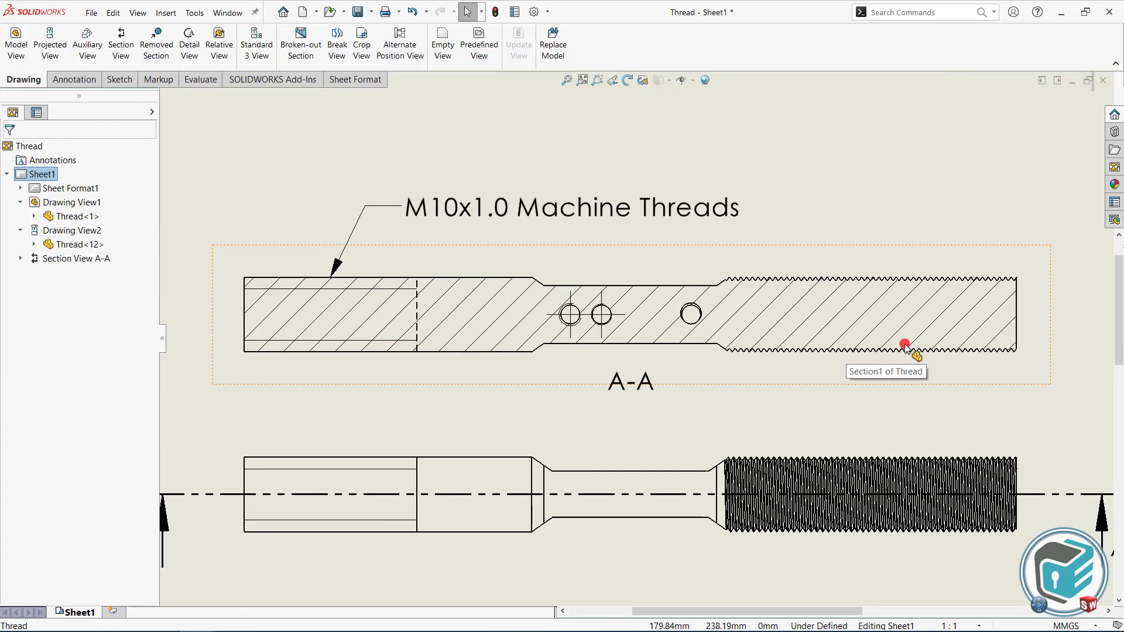
pyautogui.scroll(-1, 906, 343)
pyautogui.scroll(-1, 905, 339)
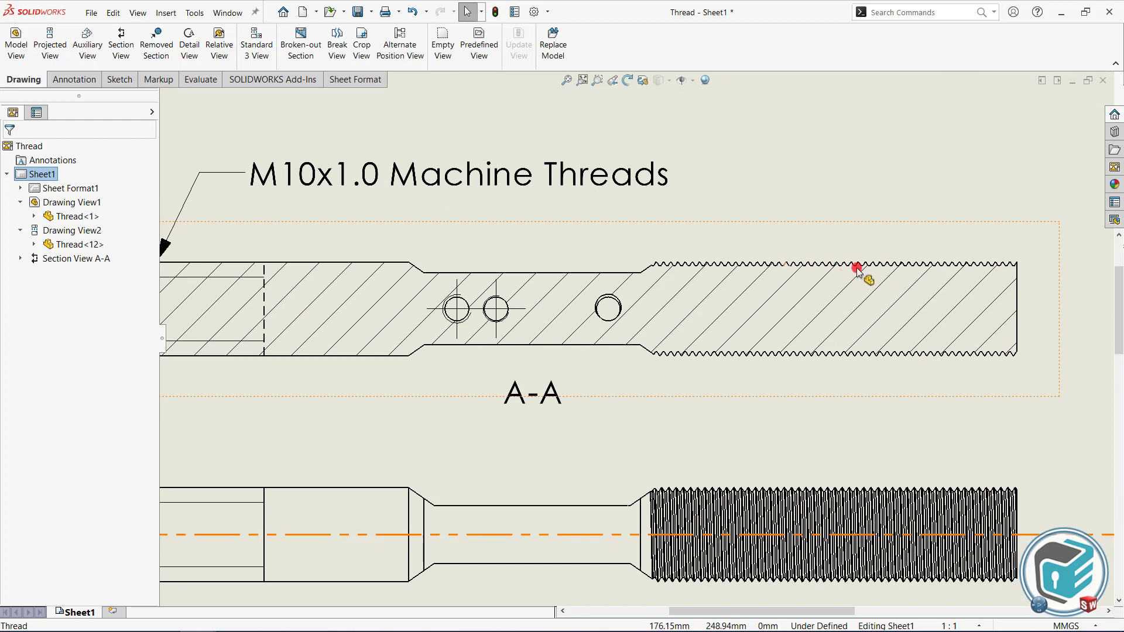
pyautogui.scroll(3, 720, 375)
pyautogui.scroll(1, 691, 390)
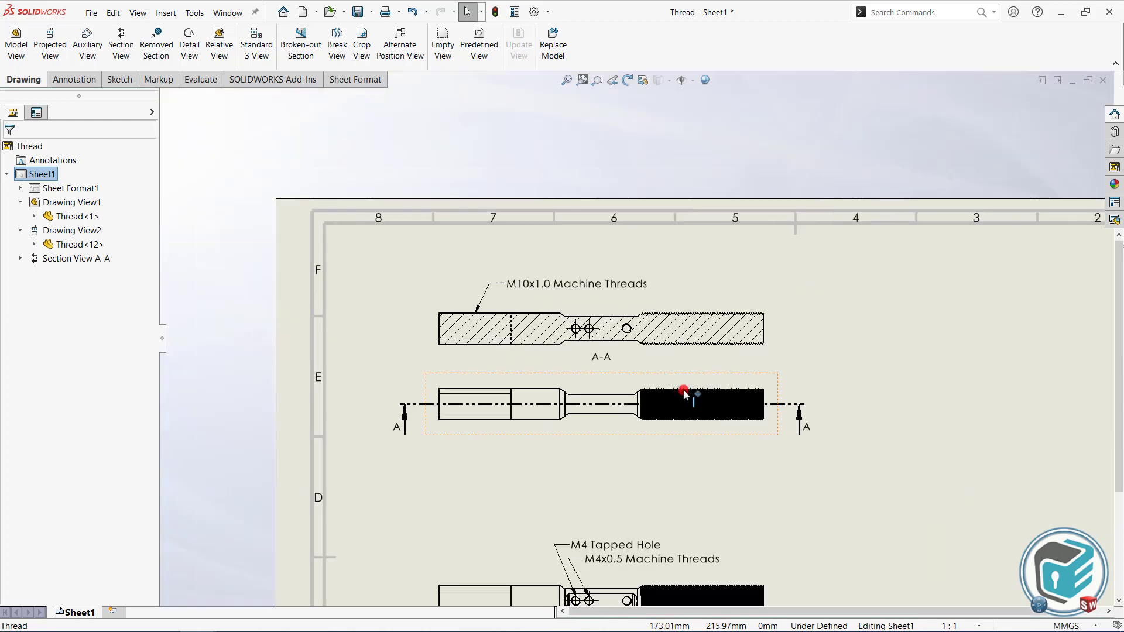
pyautogui.scroll(1, 684, 393)
pyautogui.scroll(-1, 680, 443)
pyautogui.scroll(-1, 678, 446)
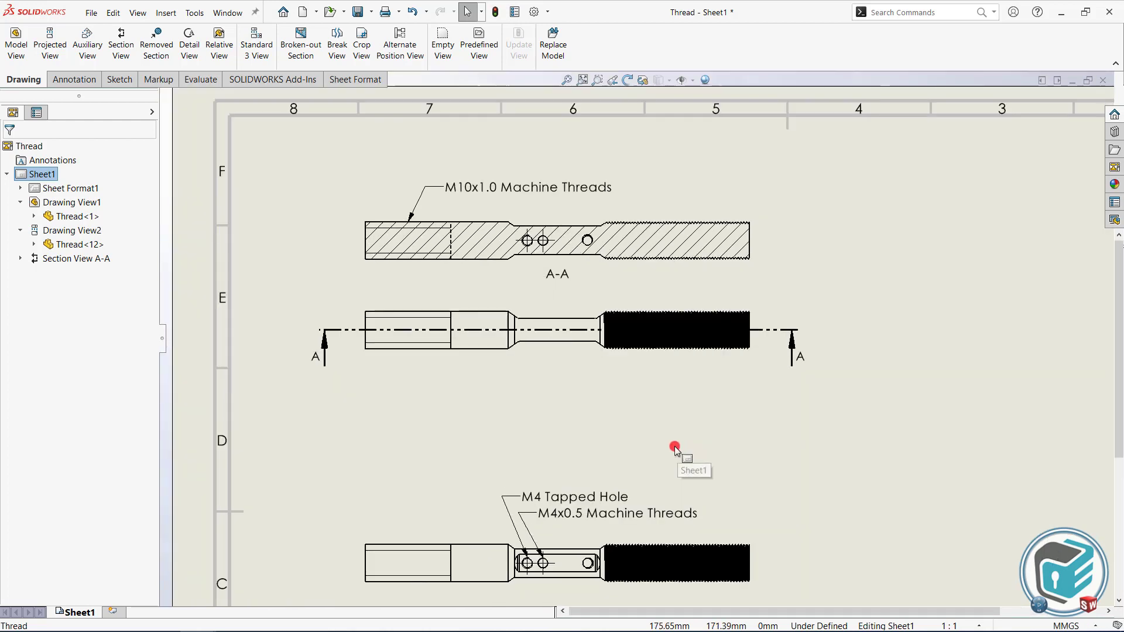
pyautogui.scroll(-1, 674, 449)
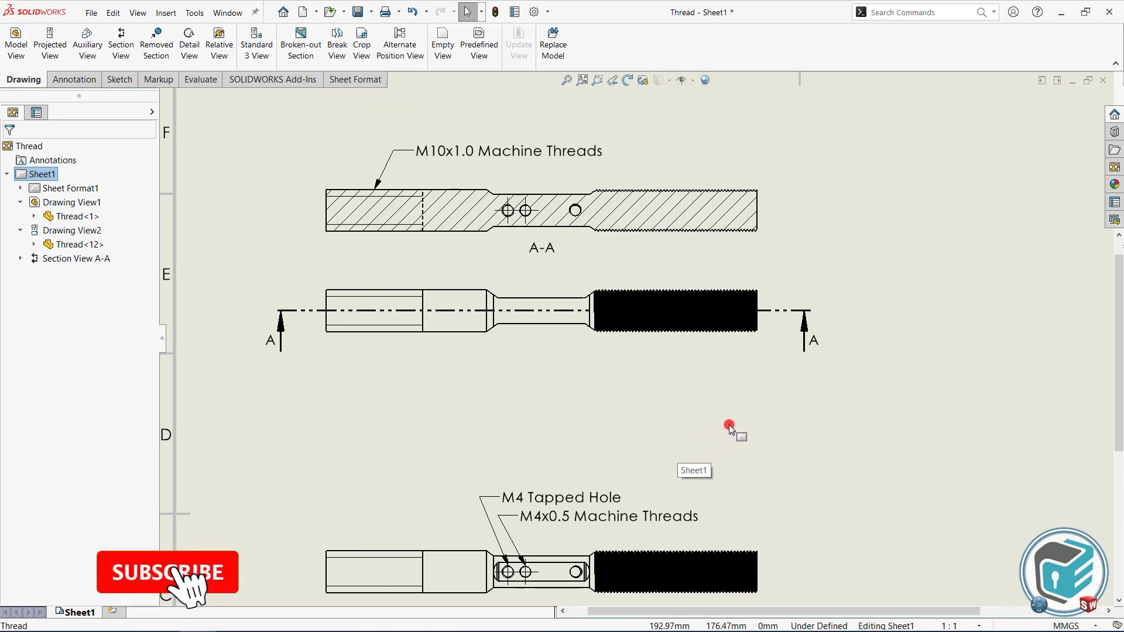
# Step: Switch back to Thread.SLDPRT and show the shaft in isometric view
pyautogui.click(227, 12)
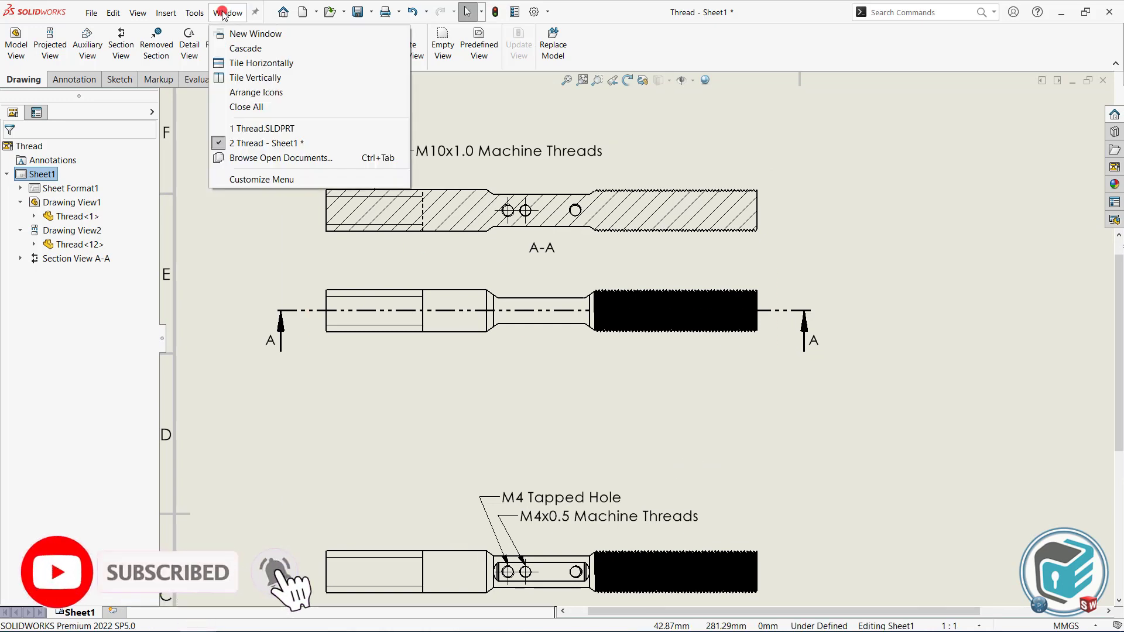
pyautogui.click(265, 130)
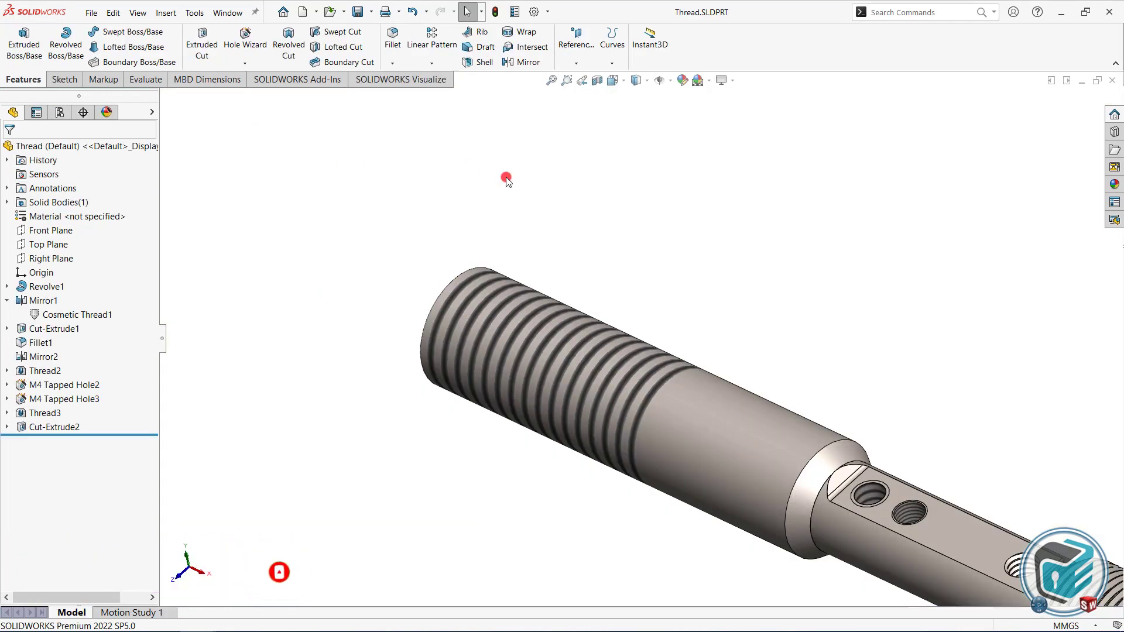
pyautogui.press('space')
pyautogui.click(612, 230)
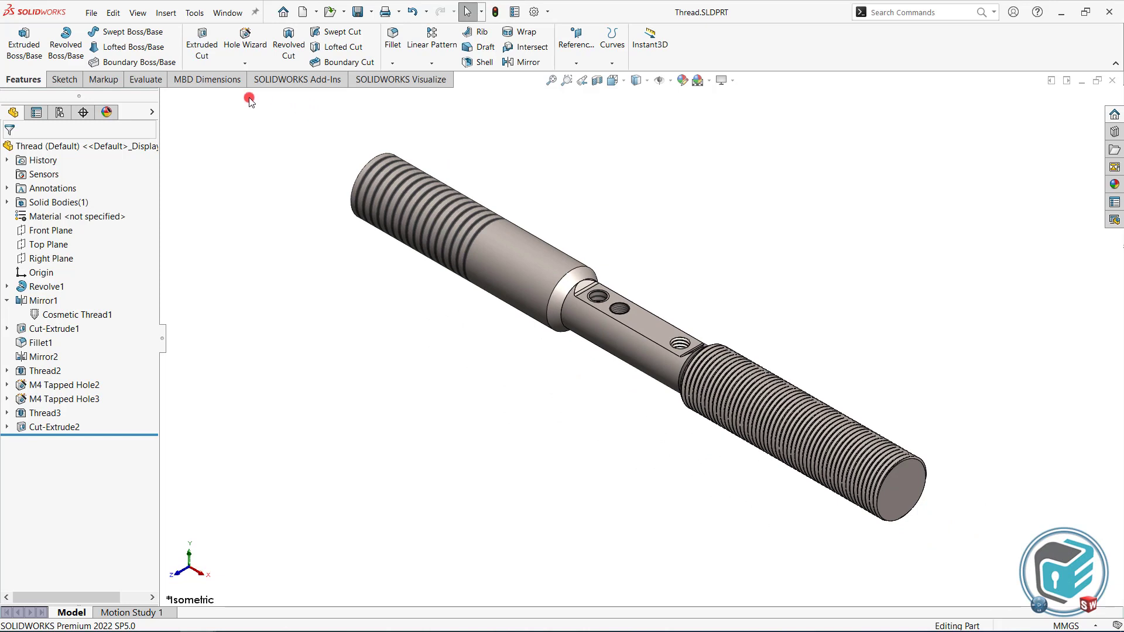
pyautogui.click(145, 80)
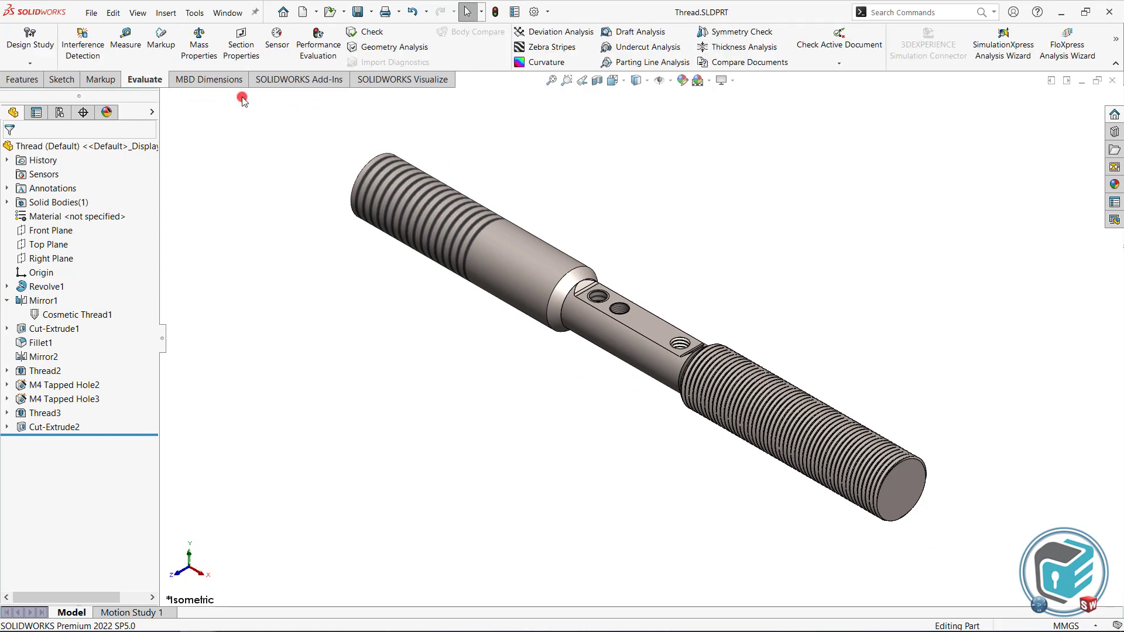
# Step: Run Performance Evaluation, highlight the slow Thread3 and Thread2 rebuilds, then close it
pyautogui.click(318, 50)
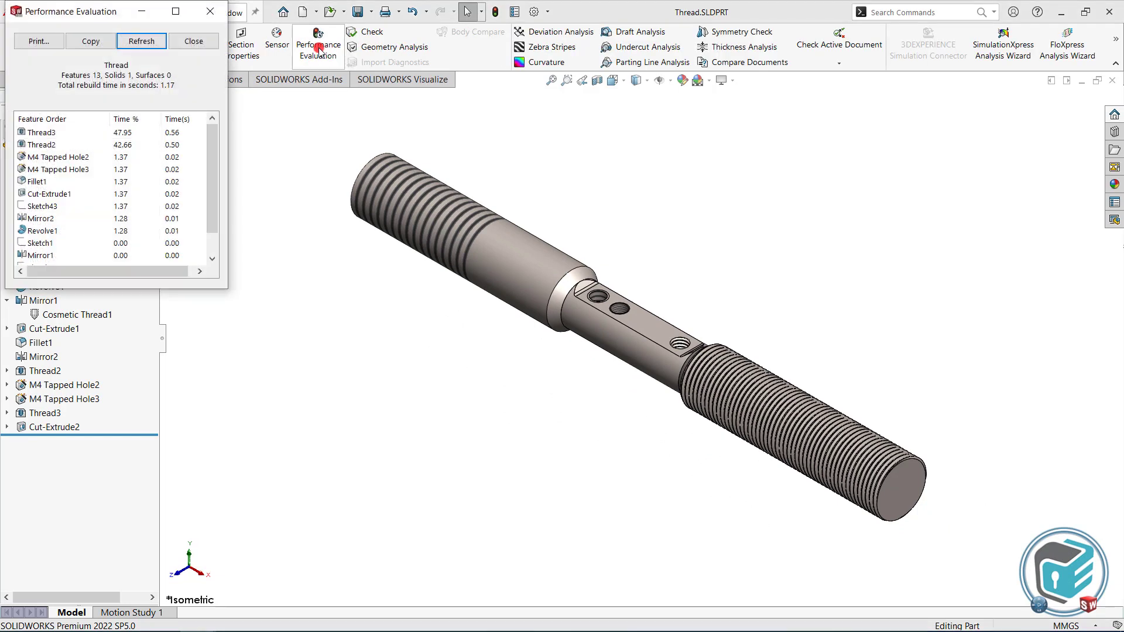
pyautogui.click(55, 134)
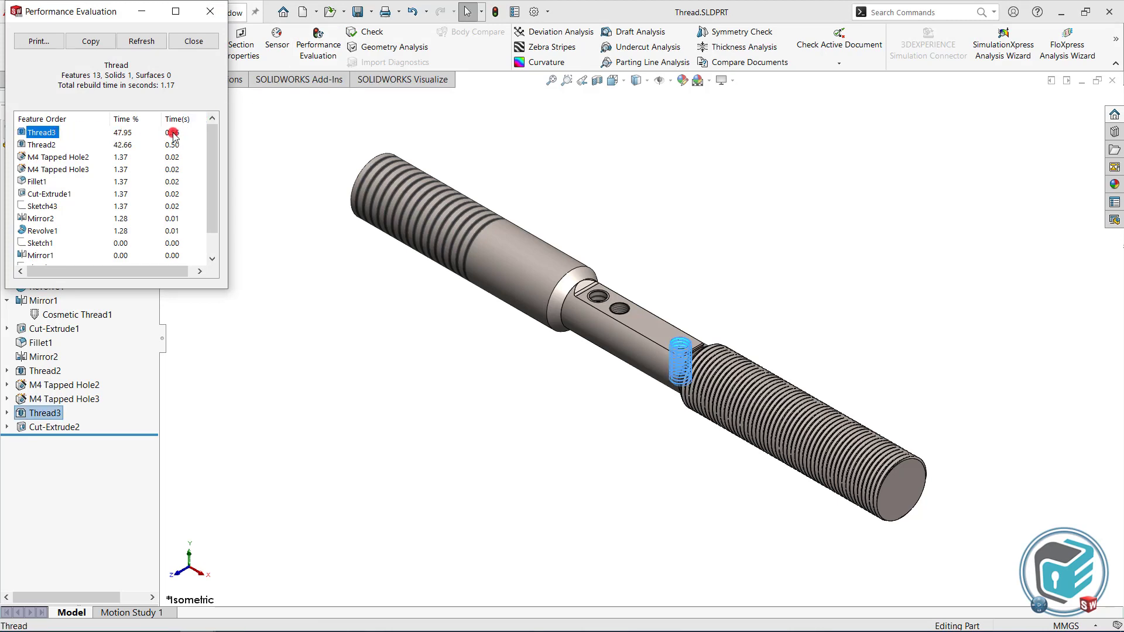
pyautogui.click(90, 145)
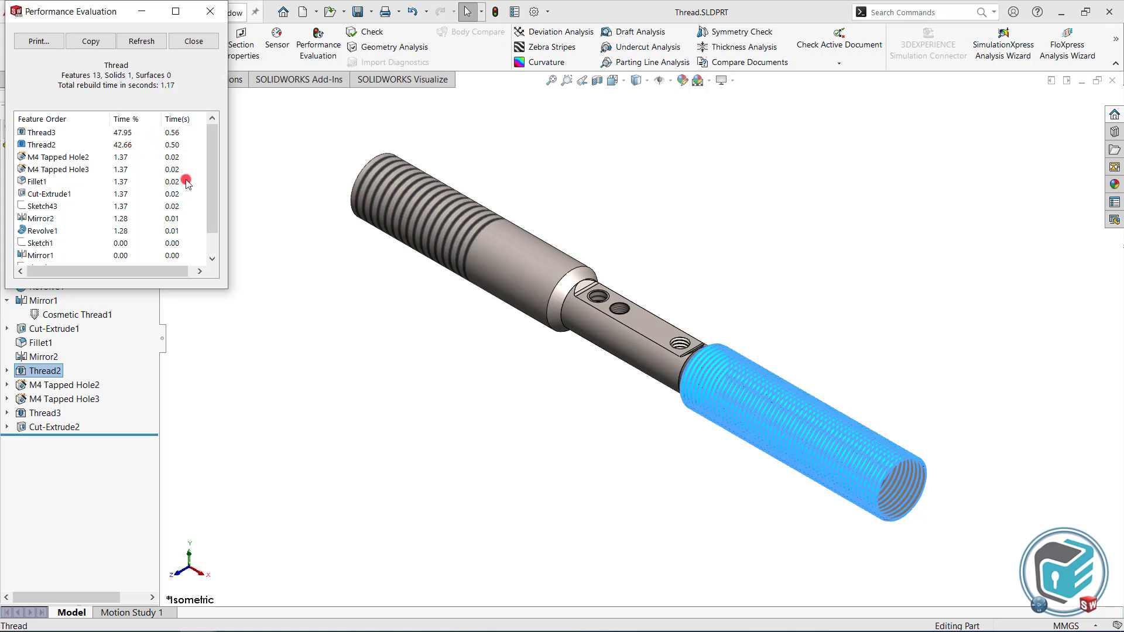
pyautogui.click(212, 19)
pyautogui.click(285, 233)
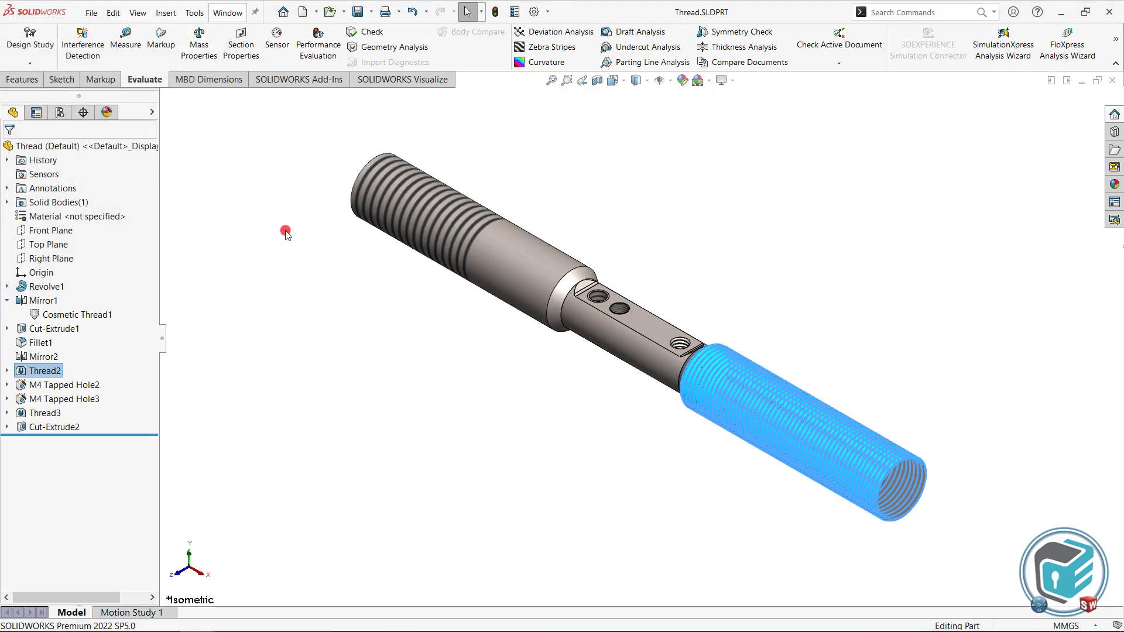